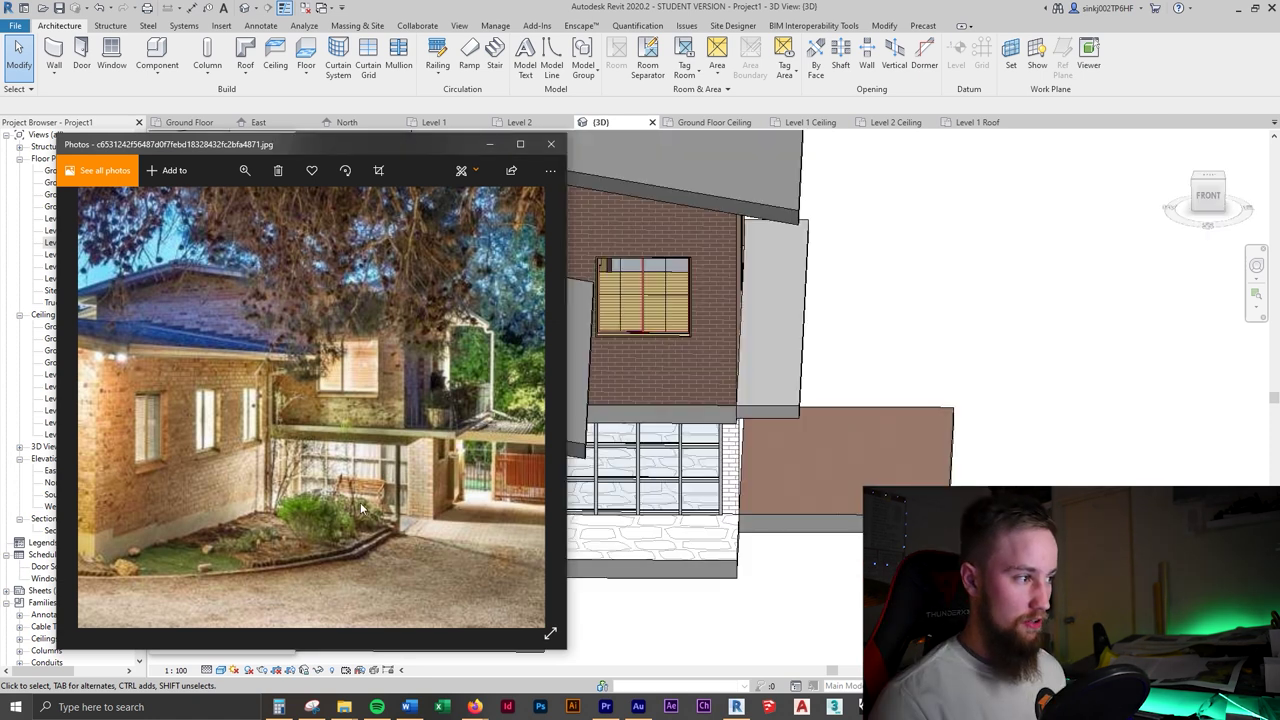
- Edit the carport brick floor's boundary, align its front edge with the porch's front edge, and finish the sketch
scroll(414, 535, "down", 4)
scroll(504, 477, "down", 1)
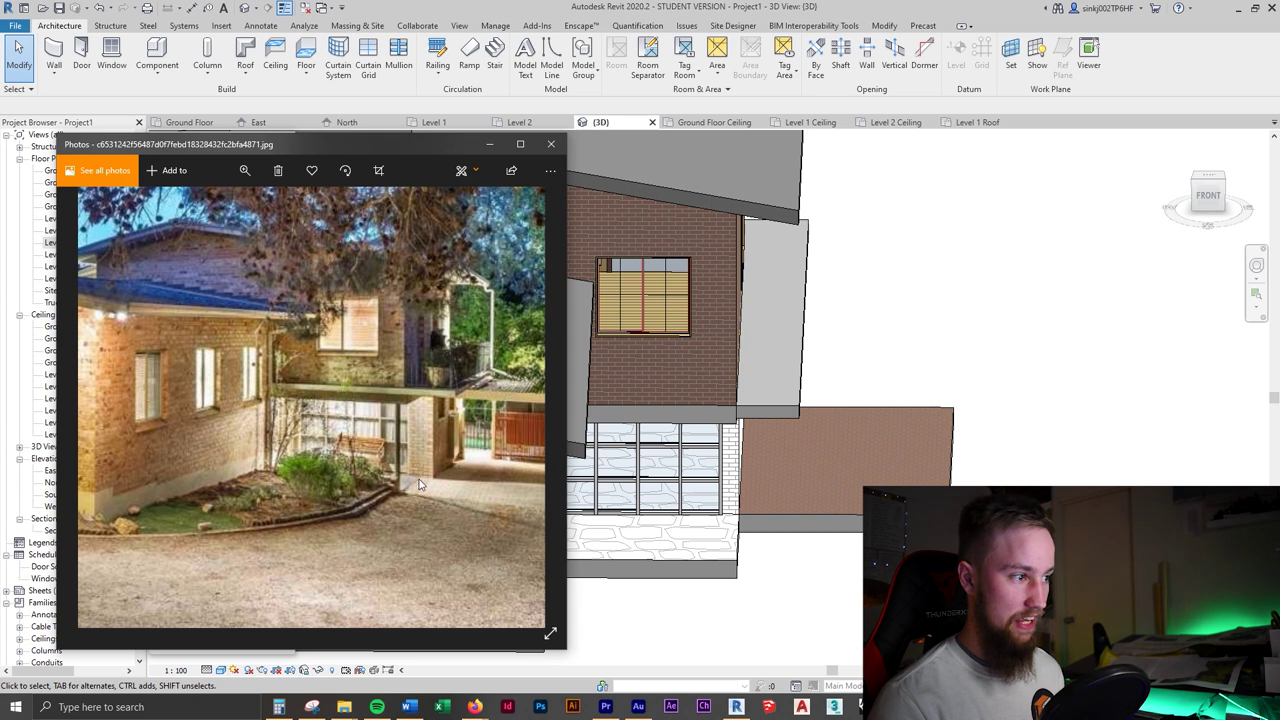
left_click(787, 514)
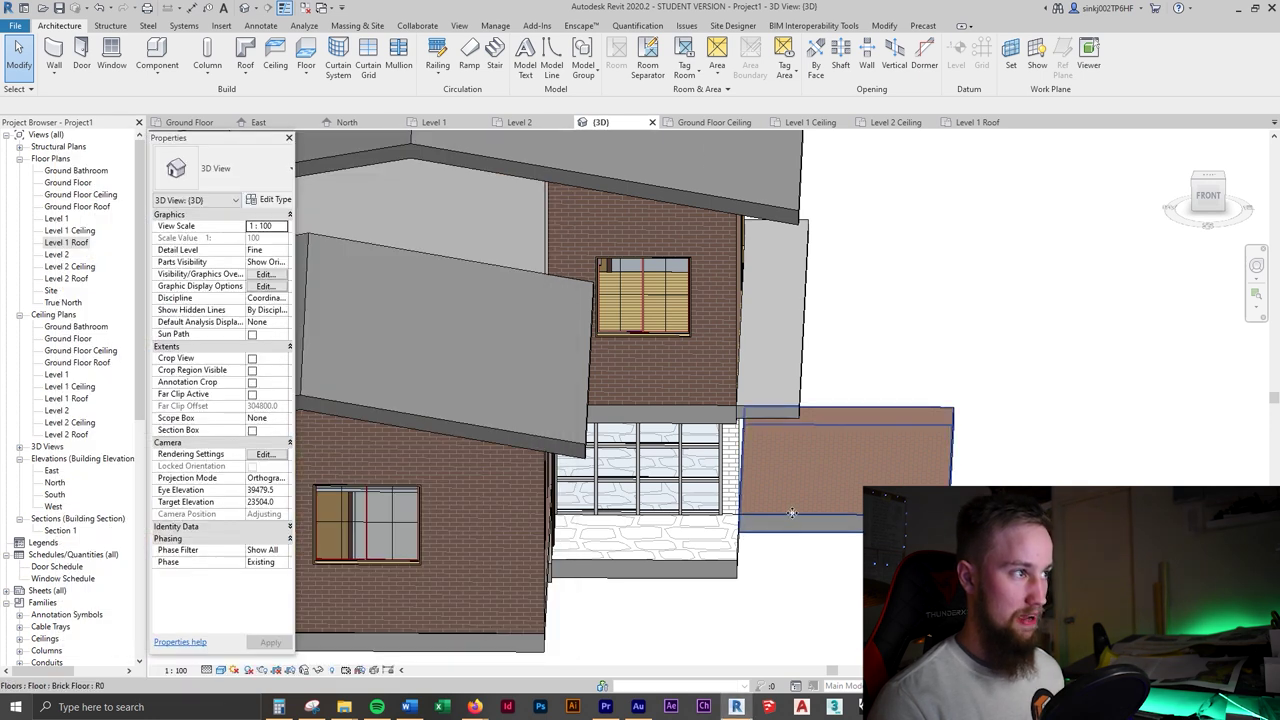
left_click(787, 514)
left_click(543, 65)
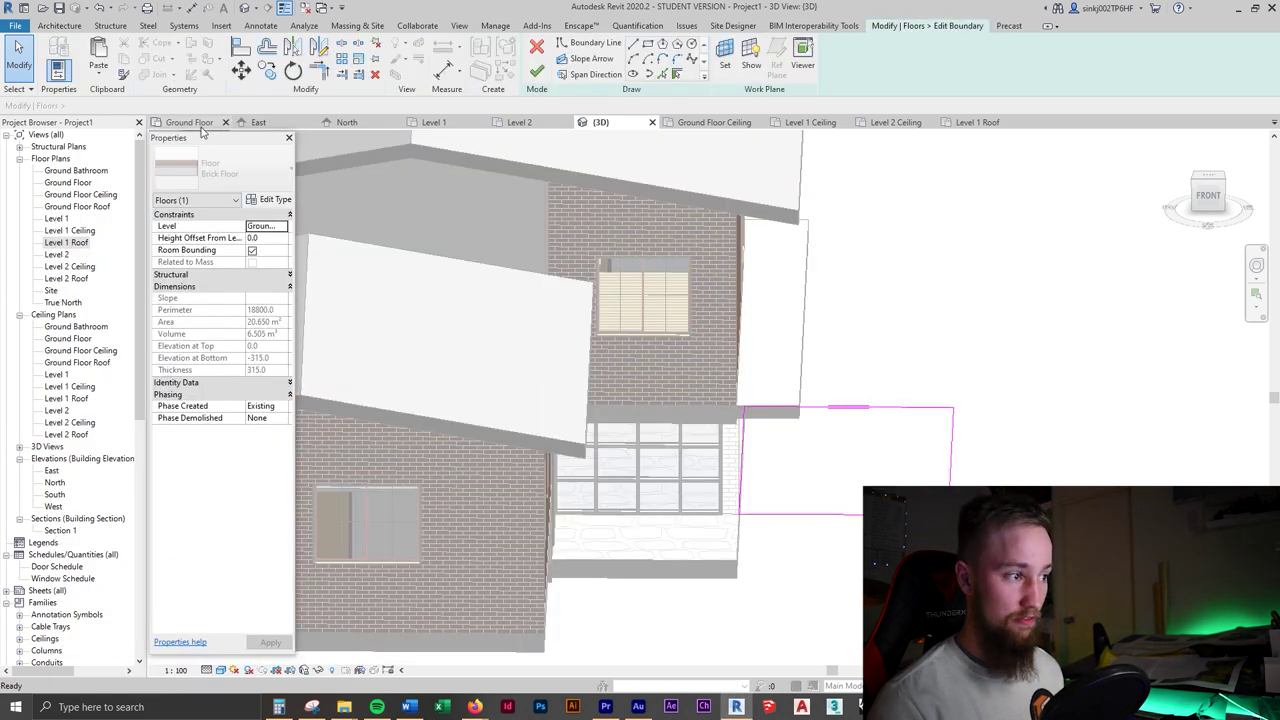
left_click(189, 122)
scroll(847, 403, "up", 5)
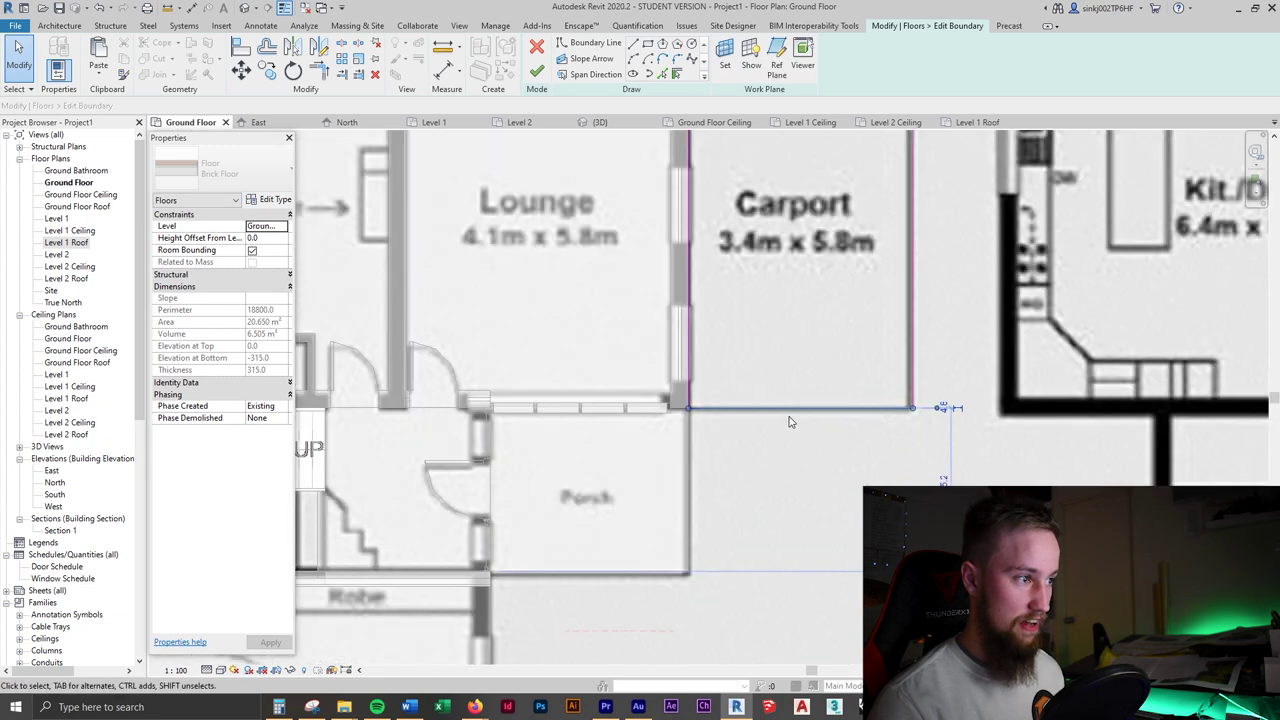
left_click(765, 575)
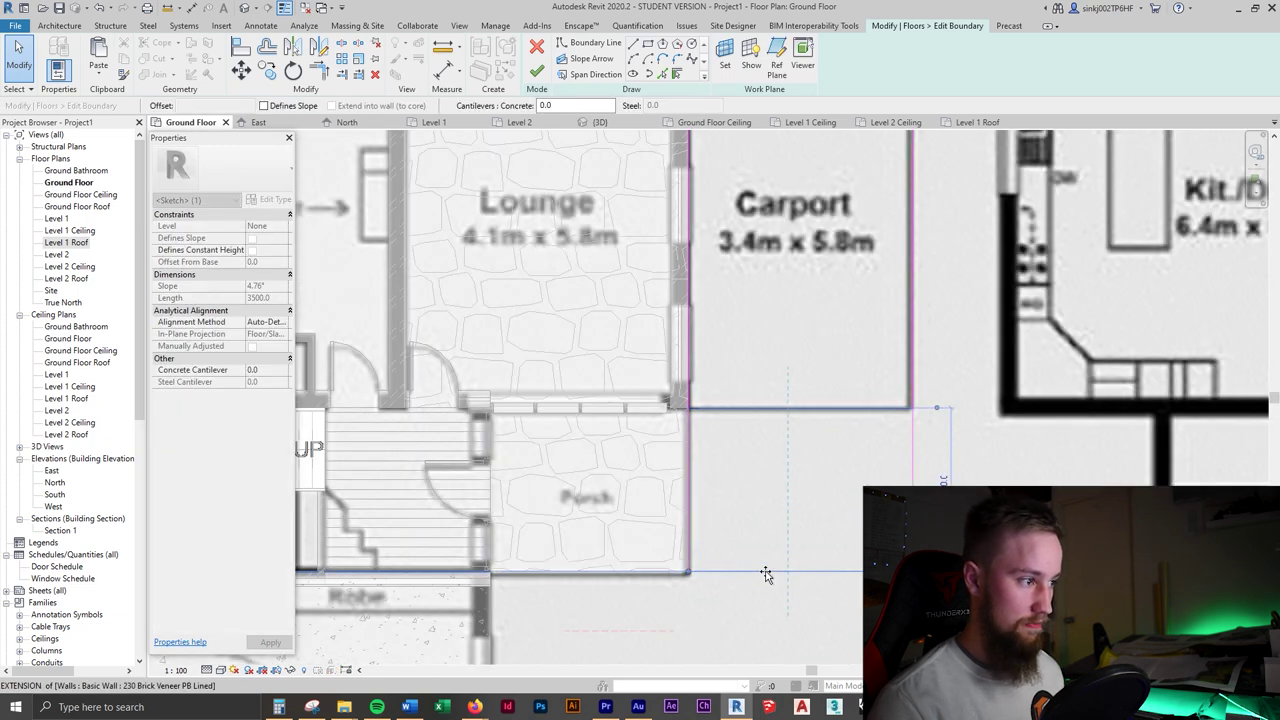
scroll(690, 568, "up", 5)
left_click_drag(657, 548, 661, 541)
left_click(537, 72)
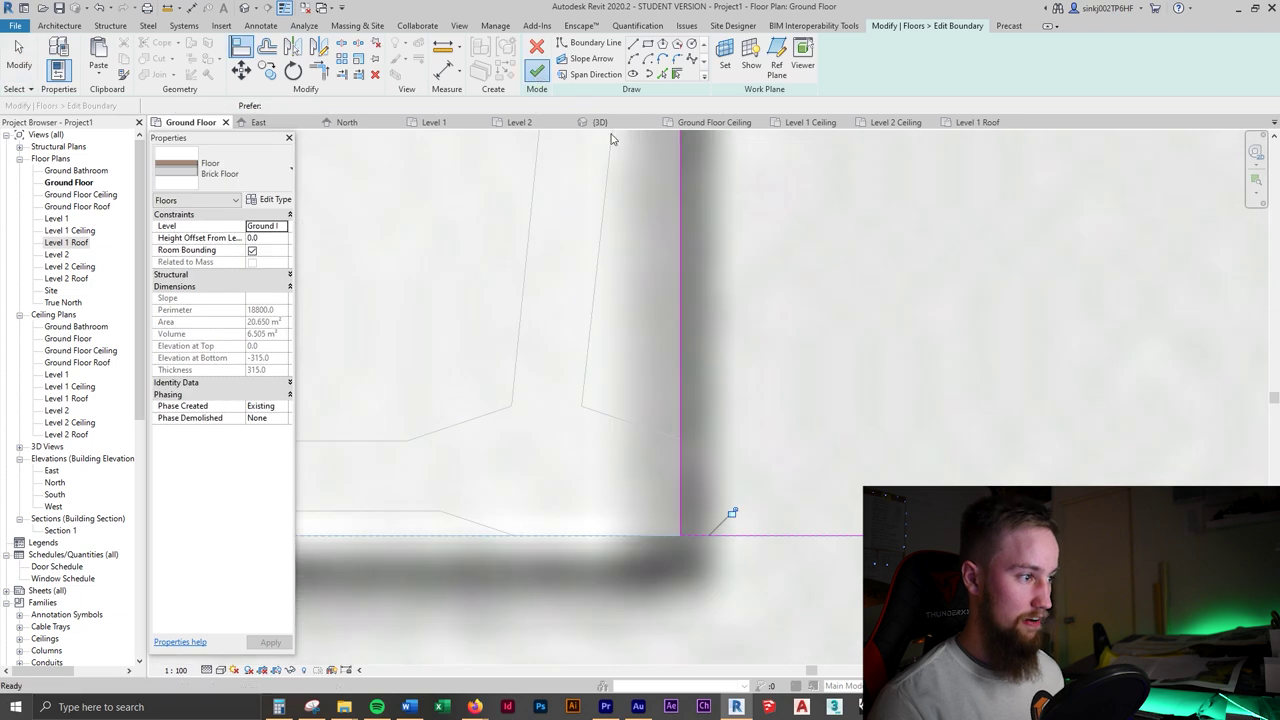
- Open the Level 2 floor plan and set its underlay base level to Ground Floor
left_click(600, 122)
middle_click_drag(866, 433, 814, 462, "shift")
key("alt+Tab")
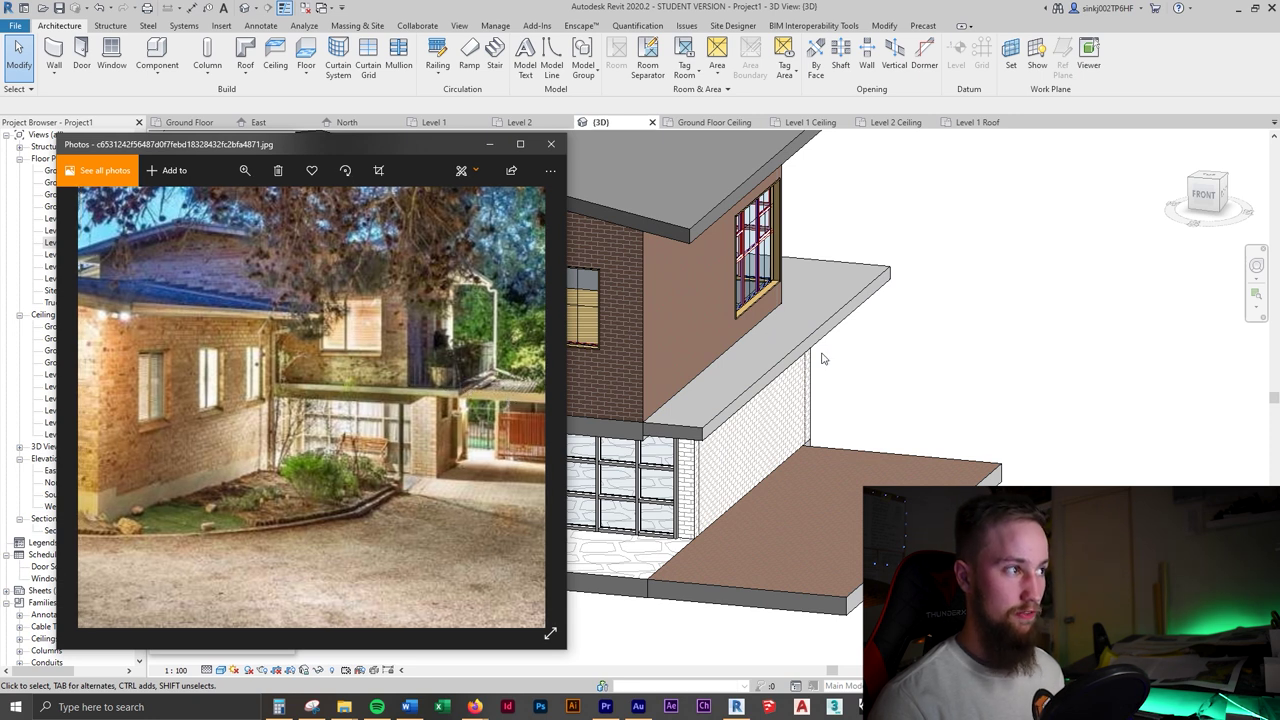
left_click(519, 121)
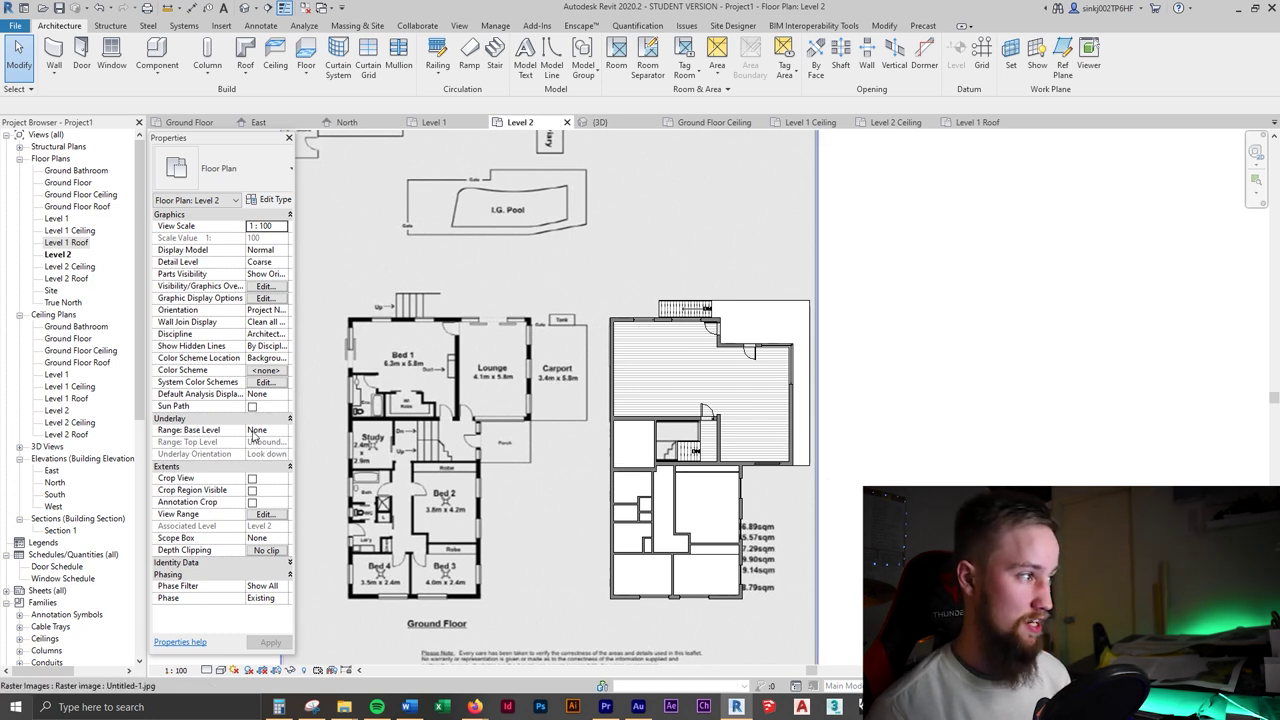
left_click(283, 431)
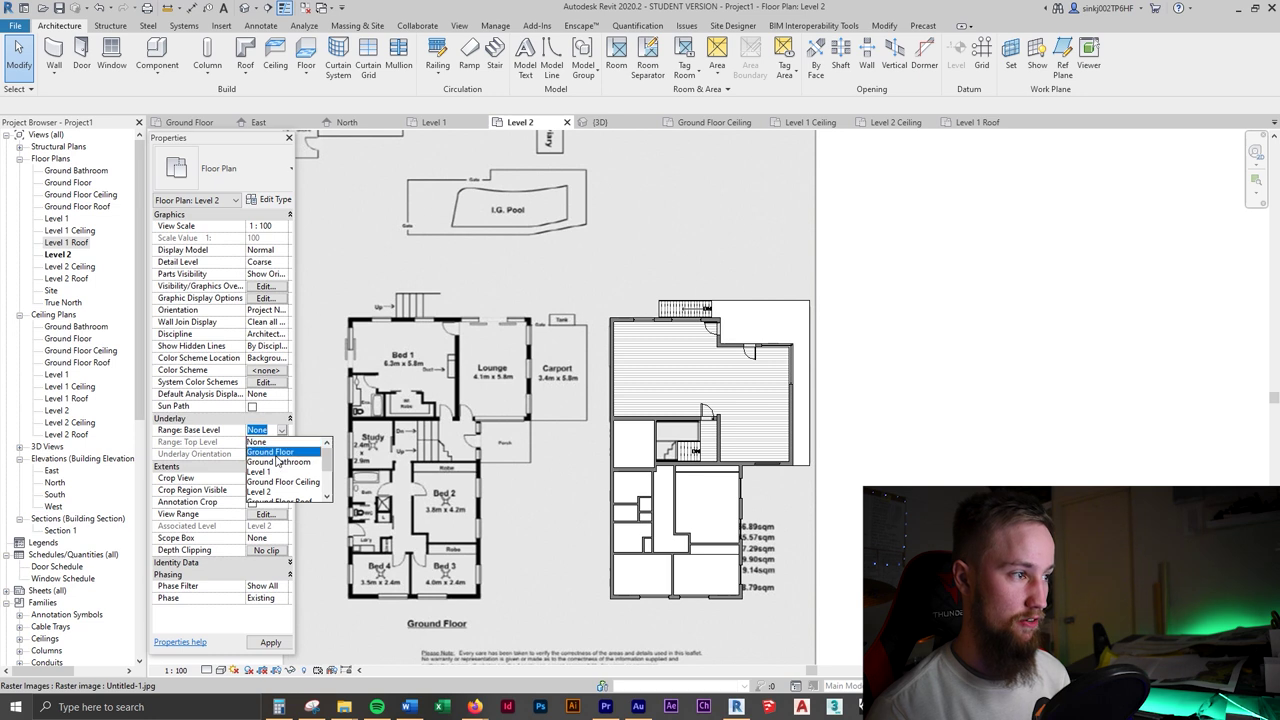
left_click(276, 454)
scroll(843, 334, "up", 3)
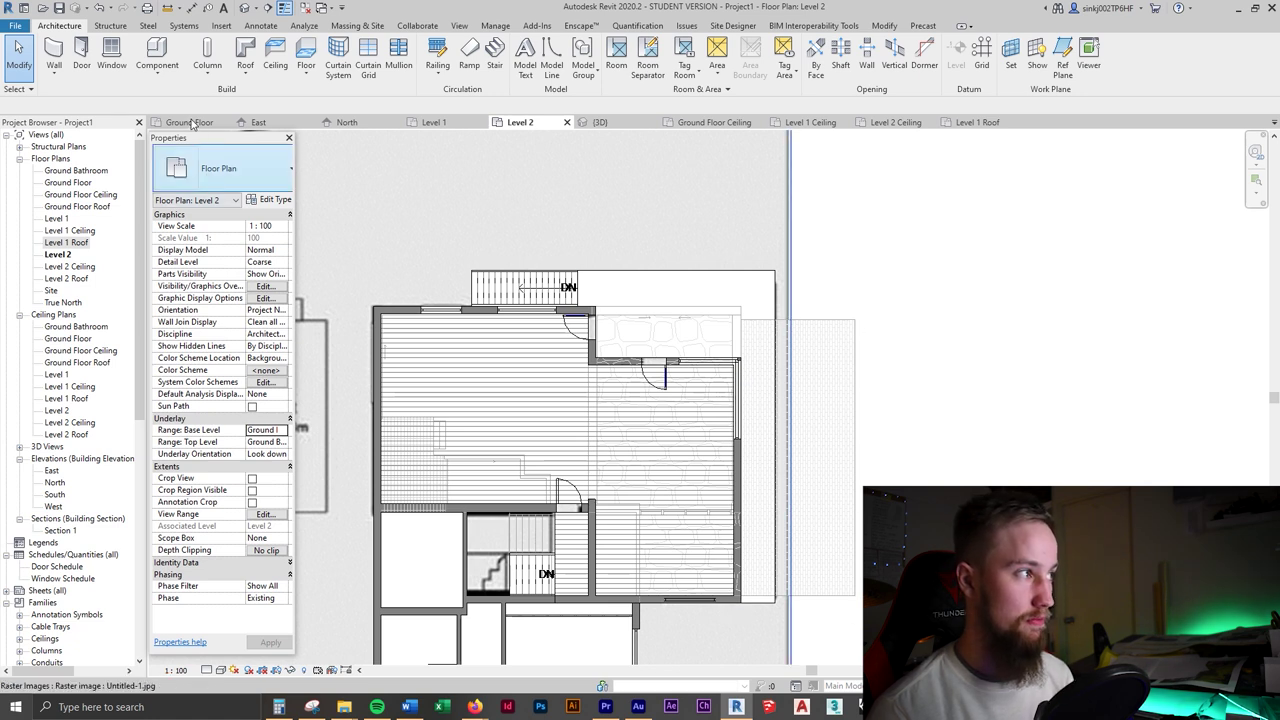
- Start a roof by footprint on Level 2 with a rectangular boundary, using the Generic - 125mm roof type
left_click(250, 73)
left_click(265, 97)
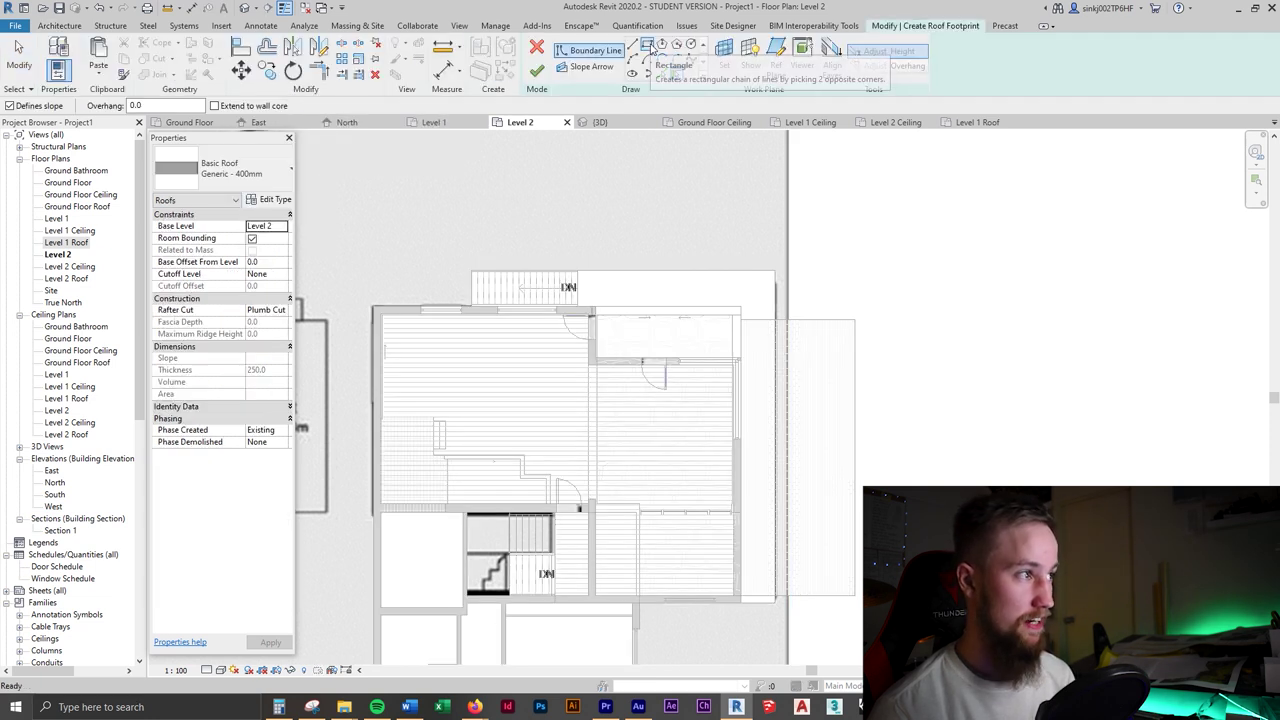
left_click(648, 46)
left_click(255, 188)
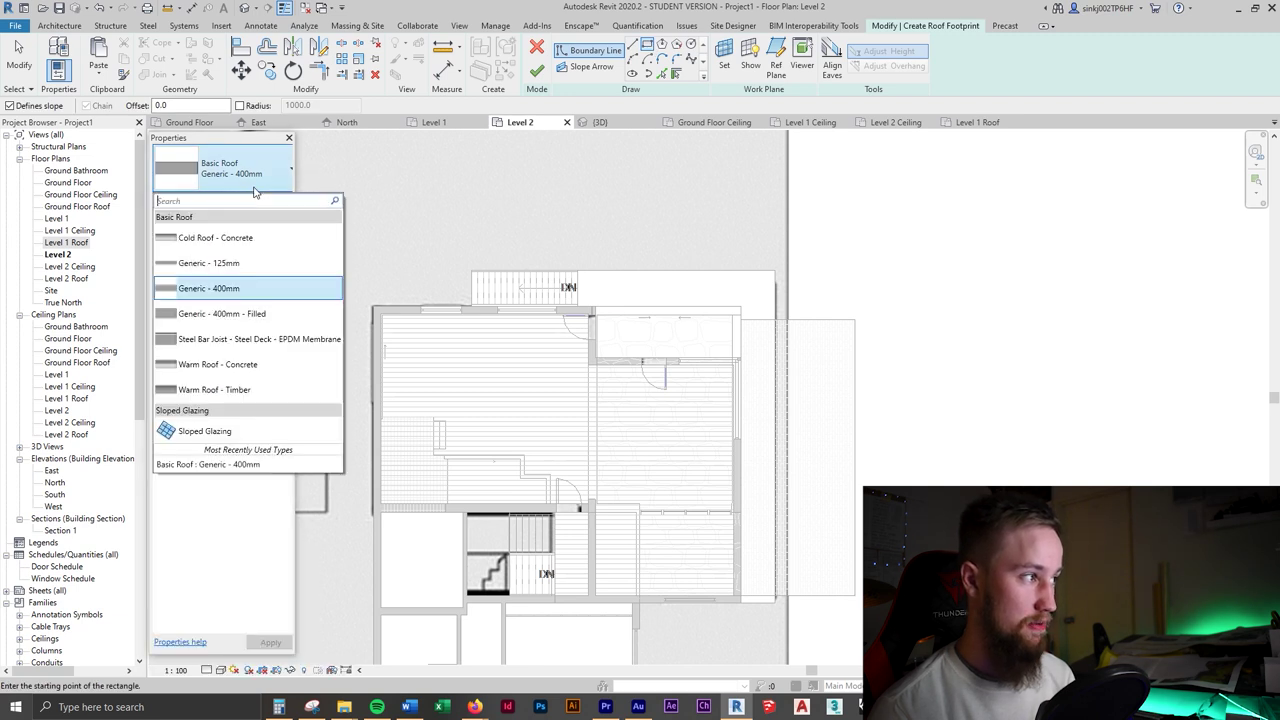
left_click(210, 263)
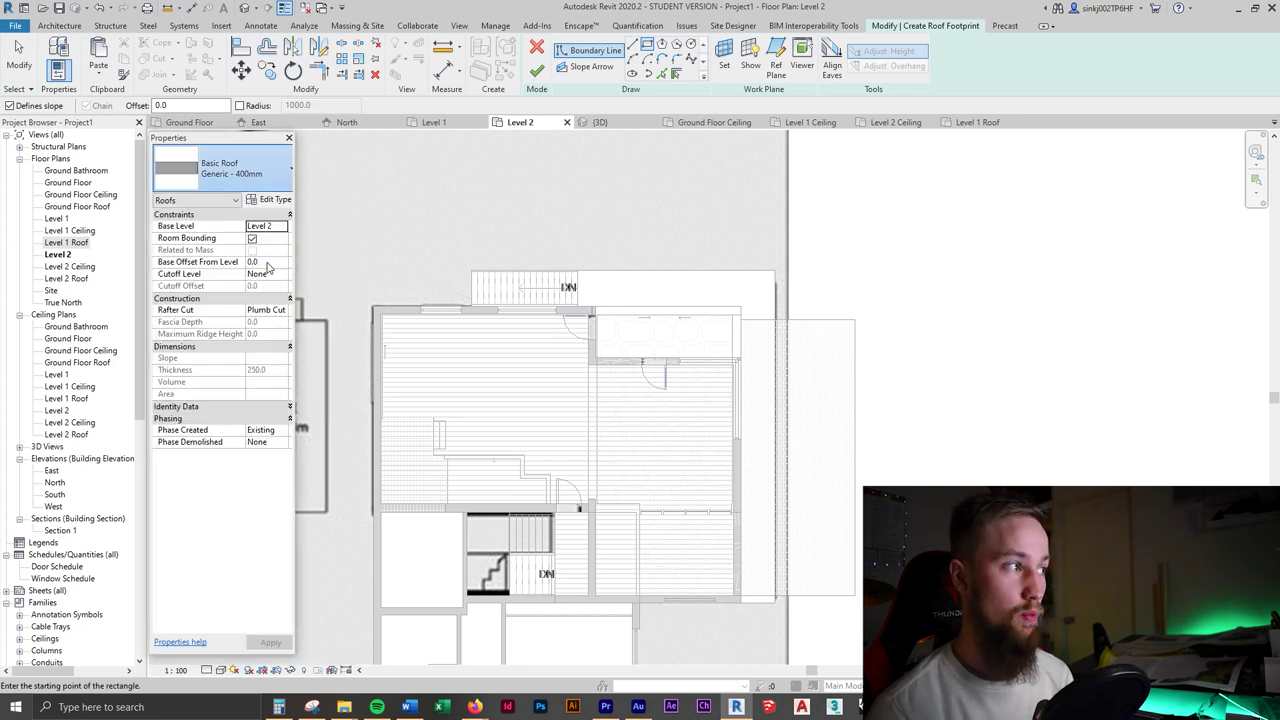
left_click(275, 180)
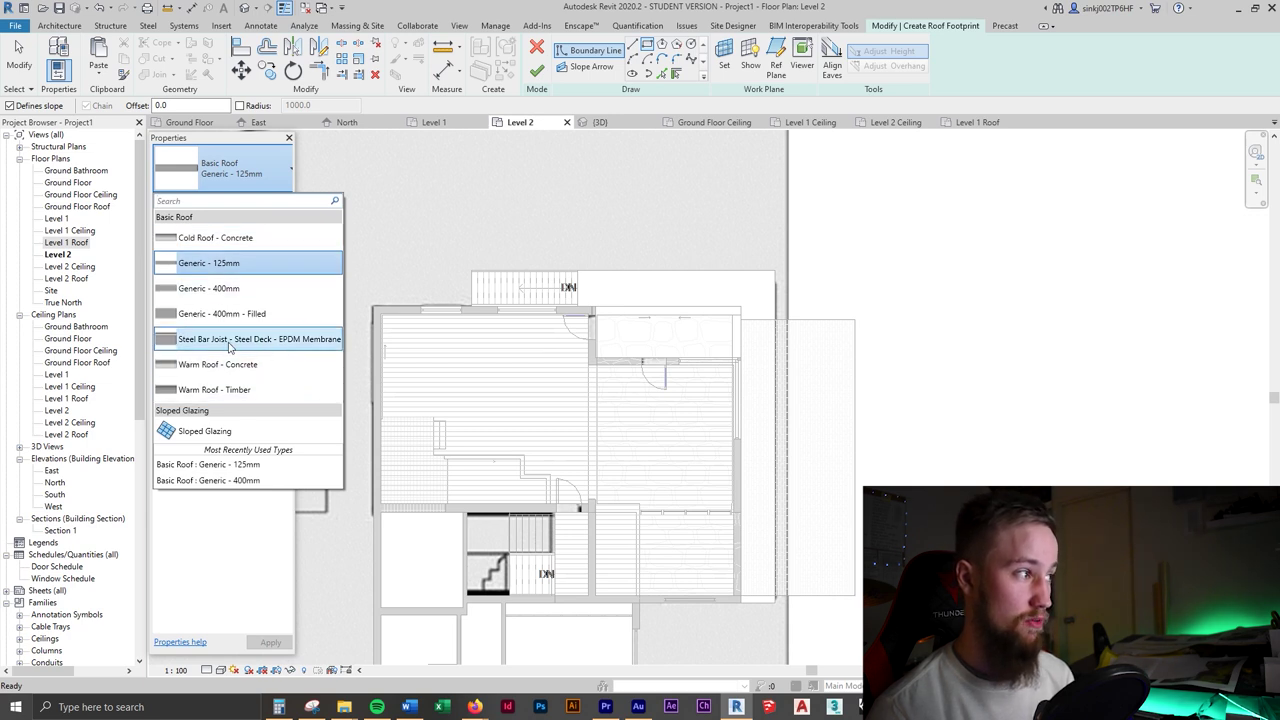
left_click(240, 172)
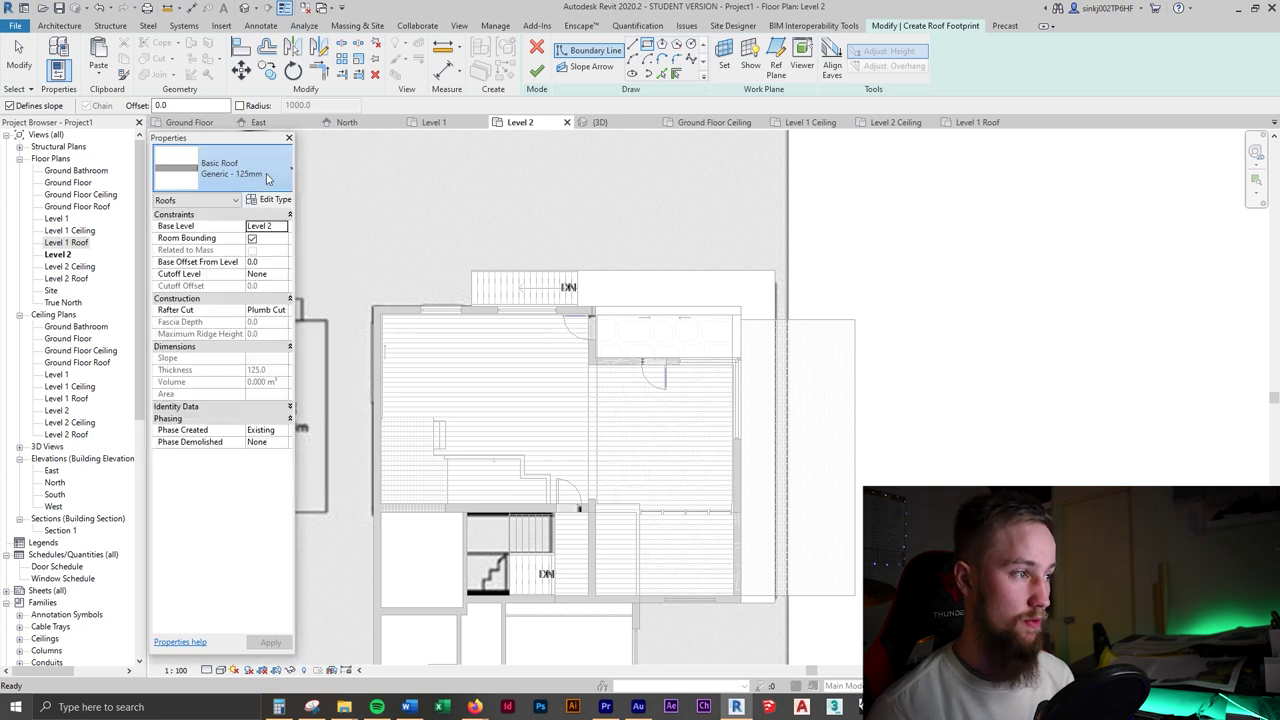
- Sketch a rectangular roof boundary over the carport, align its edges with the brick floor below, and finish the roof
scroll(746, 323, "up", 3)
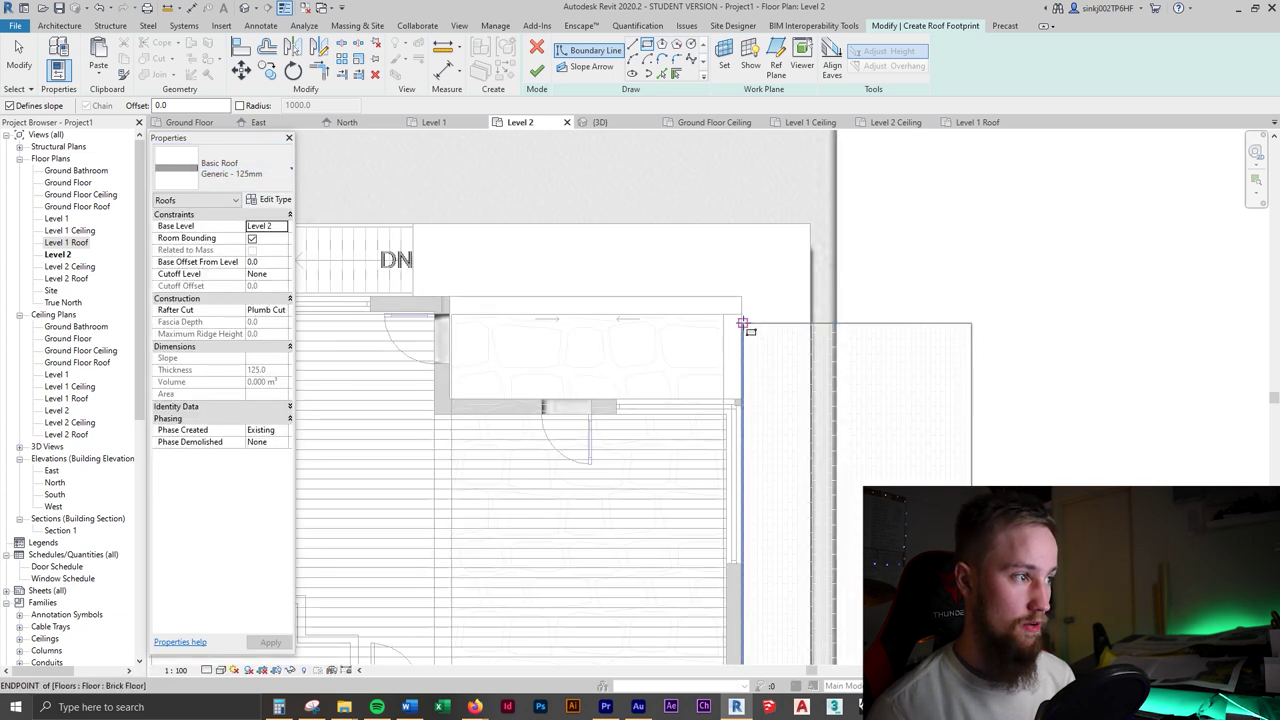
scroll(742, 325, "up", 2)
scroll(739, 326, "up", 2)
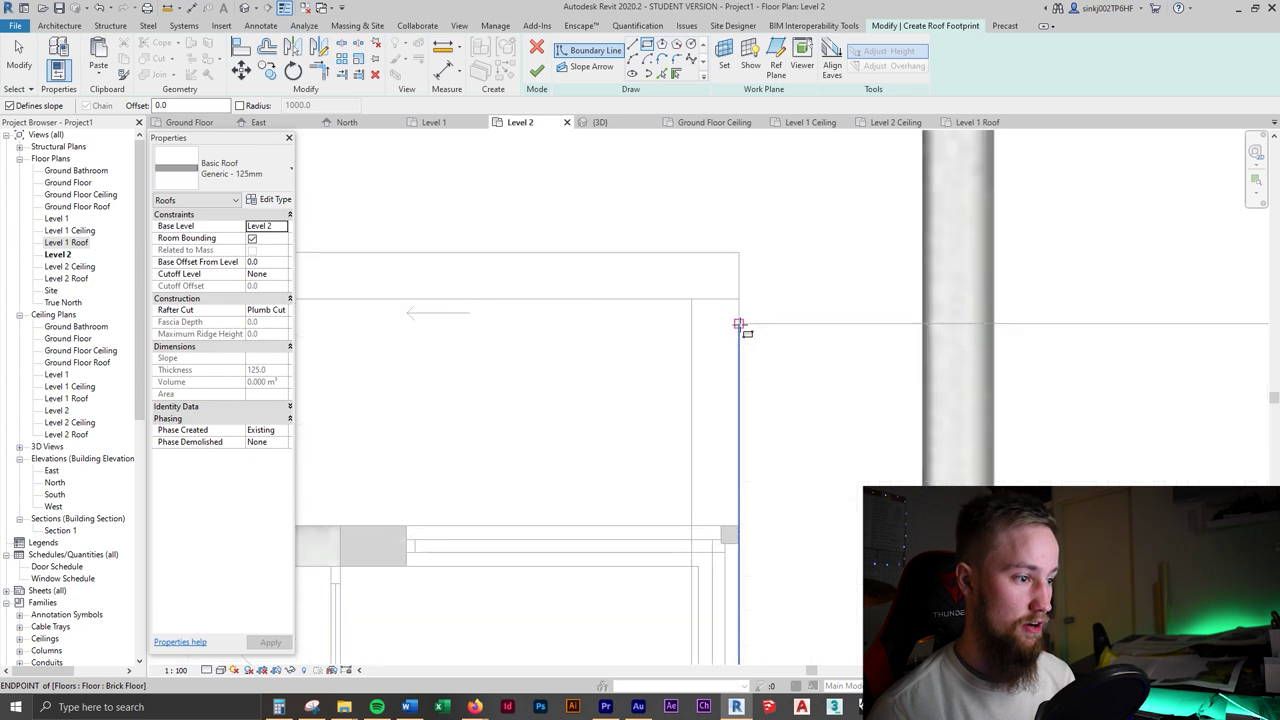
key("alt+Tab")
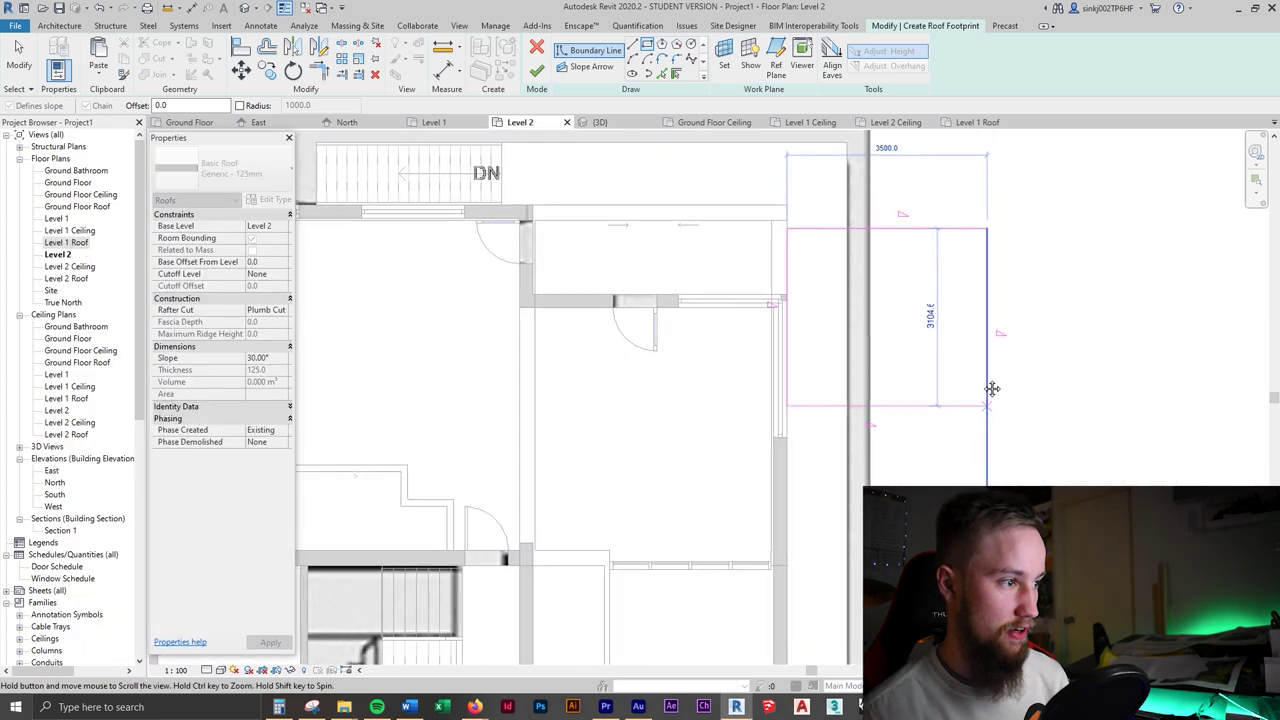
middle_click_drag(991, 389, 985, 367)
scroll(1014, 592, "down", 1)
middle_click_drag(1014, 592, 961, 463)
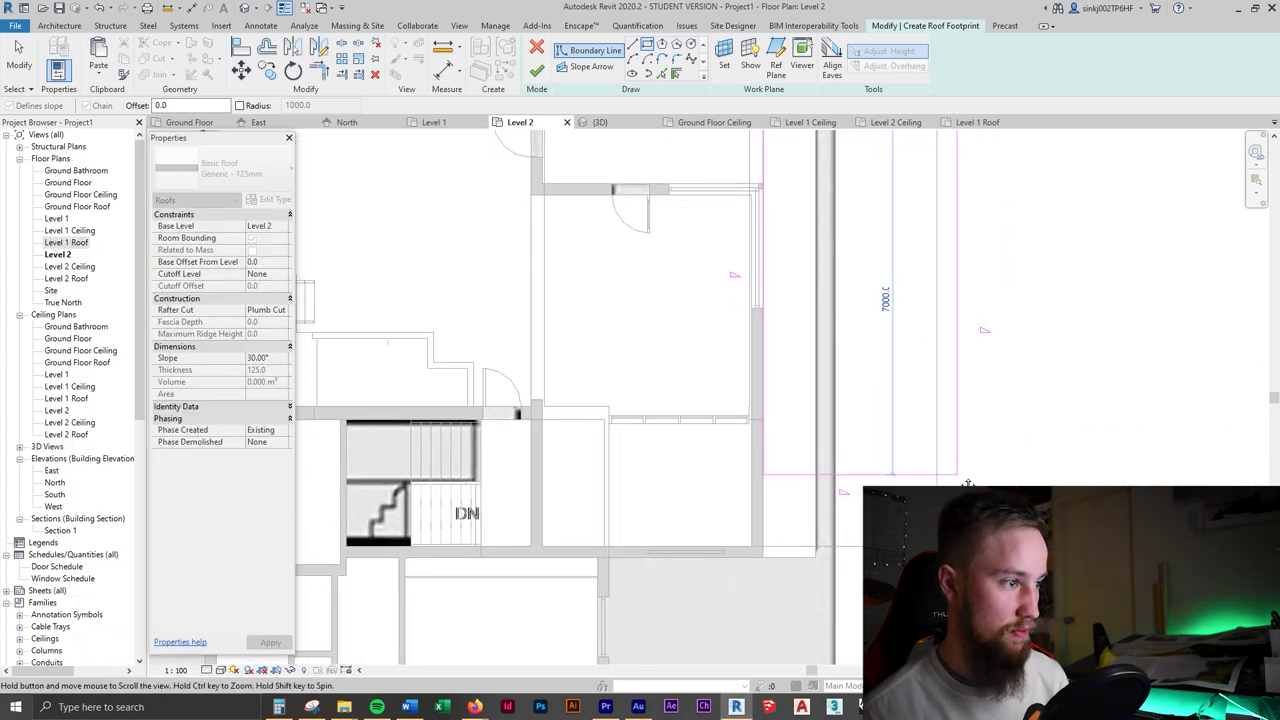
scroll(830, 560, "down", 3)
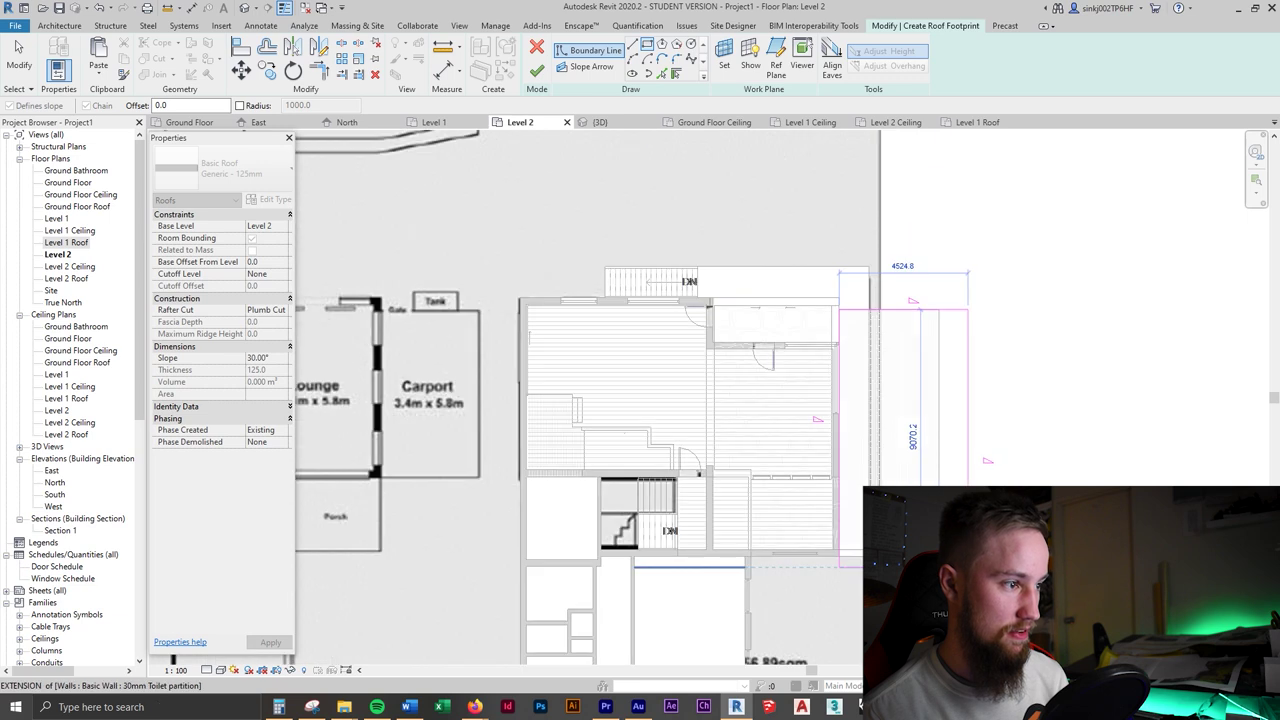
scroll(977, 582, "up", 3)
left_click(900, 529)
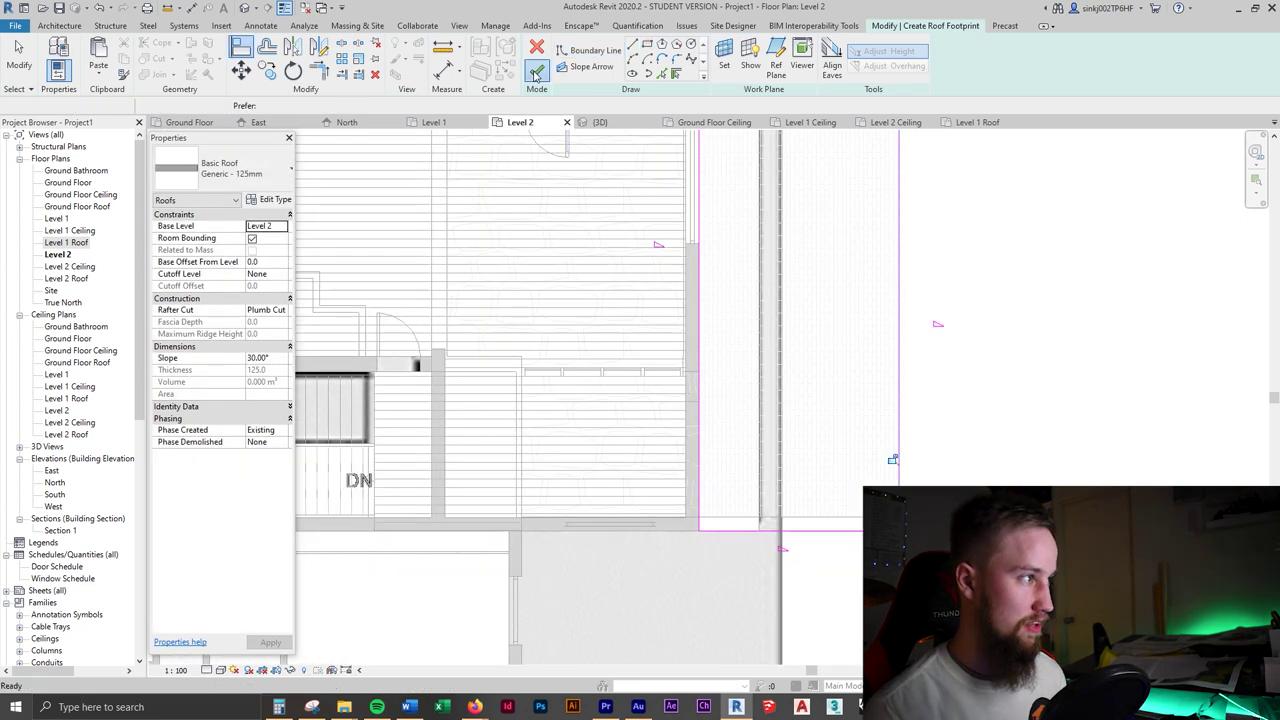
left_click(537, 71)
- Edit the carport roof's footprint to make the roof flat by removing the slope definition from its edges
scroll(870, 381, "down", 2)
mouse_move(870, 381)
middle_mouse_down()
mouse_move(873, 432)
mouse_move(847, 460)
middle_mouse_up()
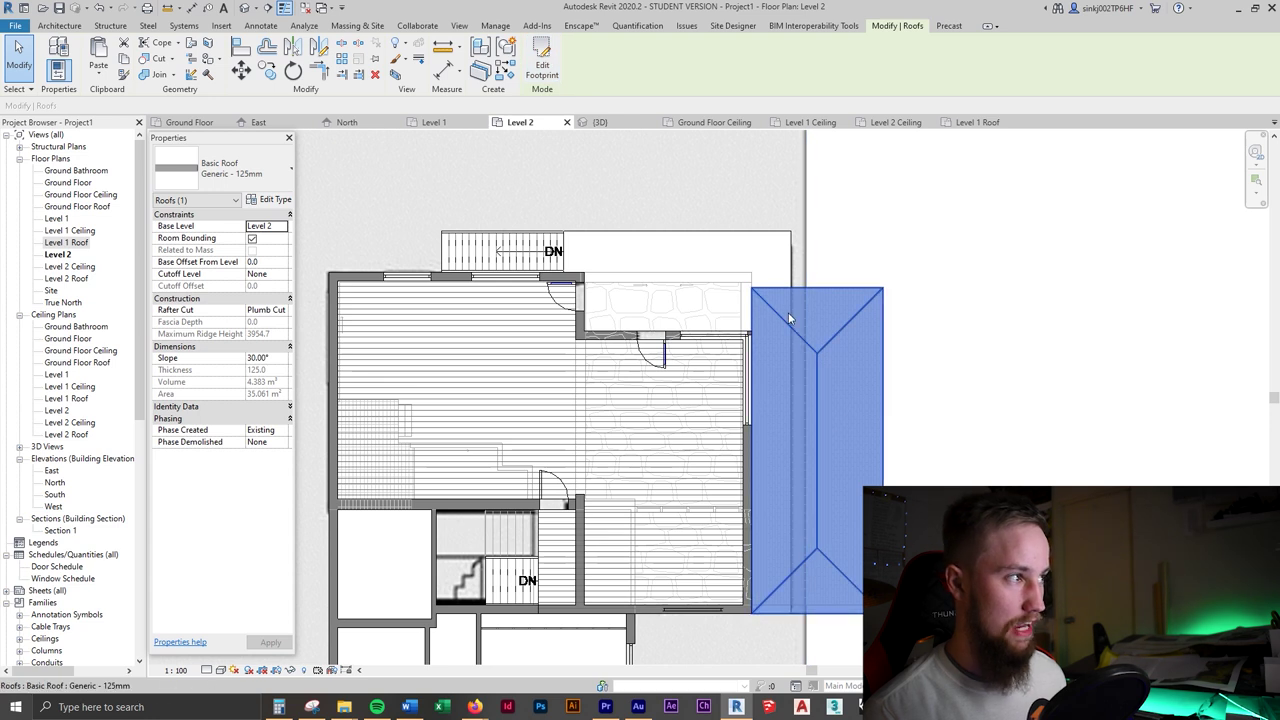
left_click(542, 62)
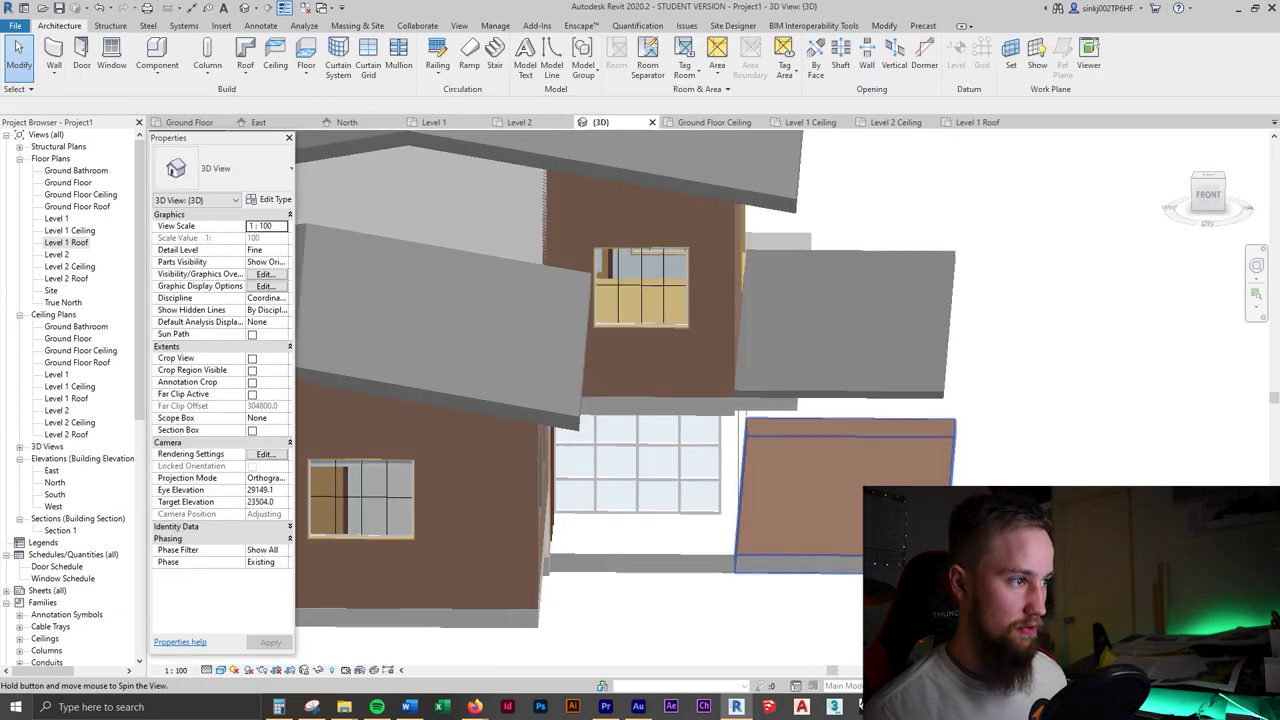
- Edit the carport roof's footprint in 3D, moving its house-side edge about 1100 mm outward beside the balcony slab, and finish
middle_click_drag(800, 318, 784, 353, "shift")
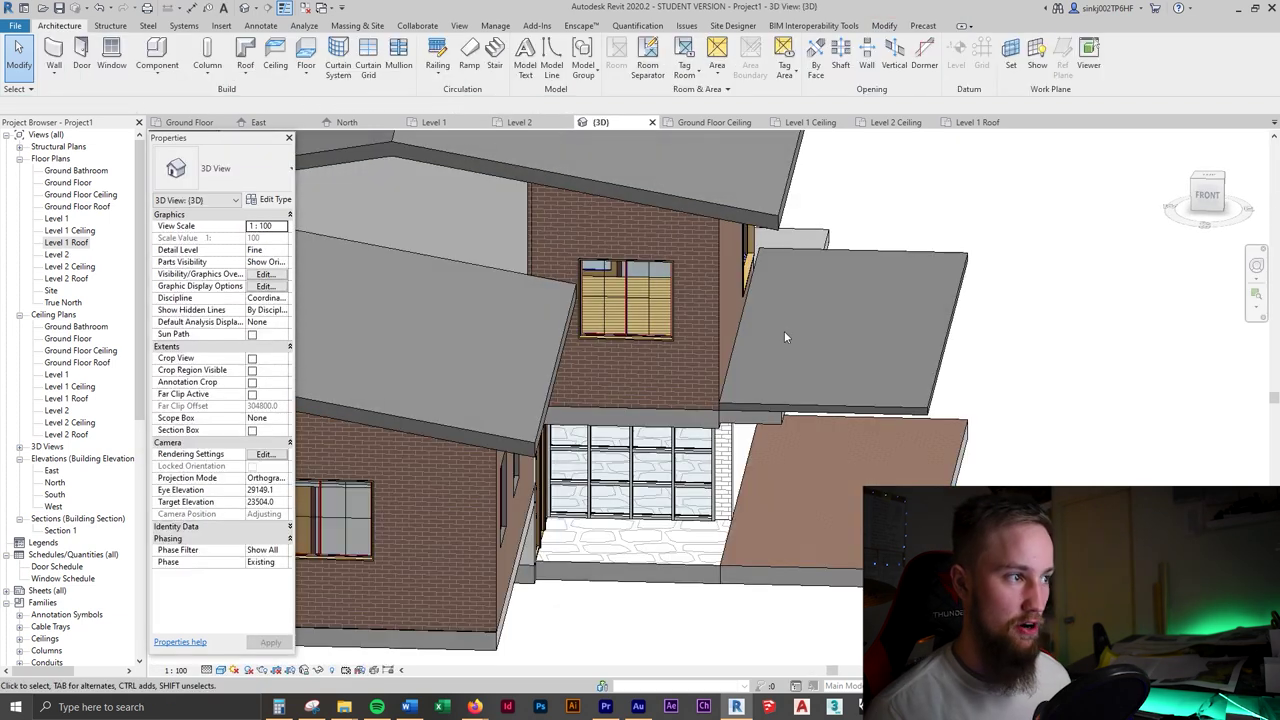
left_click(818, 257)
left_click(540, 60)
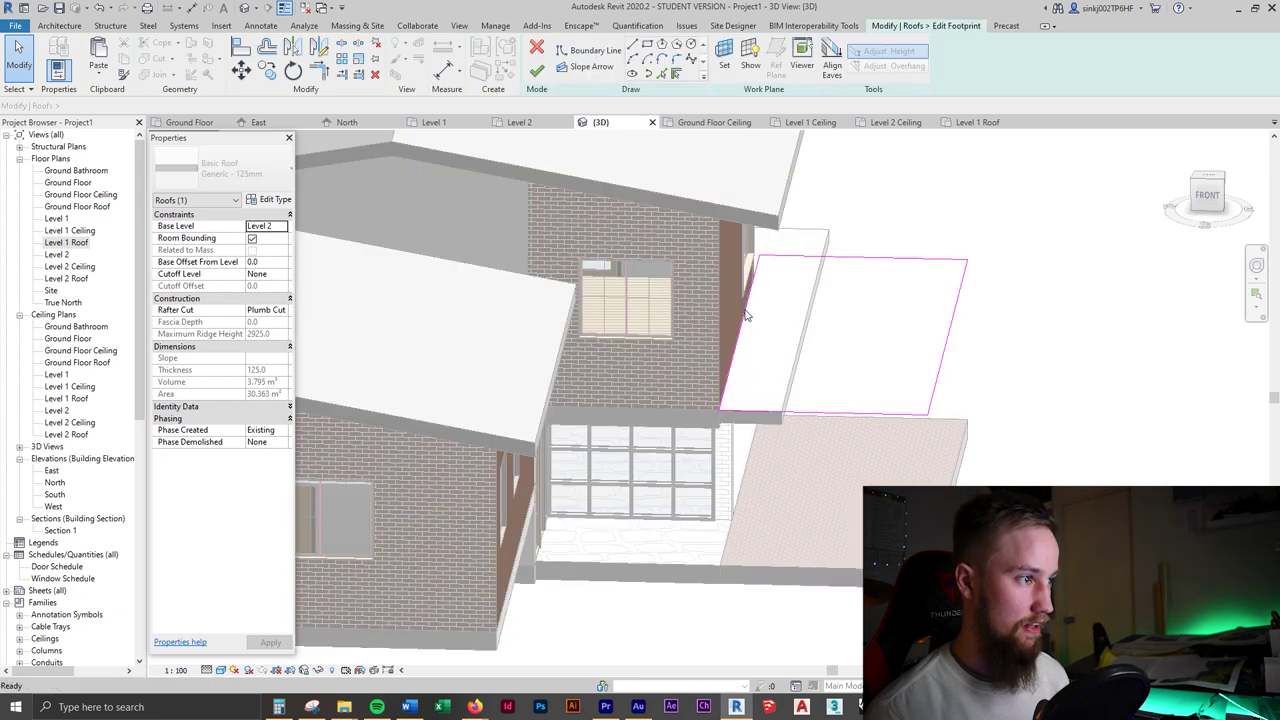
left_click_drag(741, 332, 806, 334)
mouse_move(857, 397)
middle_mouse_down("shift")
mouse_move(886, 406)
mouse_move(866, 404)
middle_mouse_up("shift")
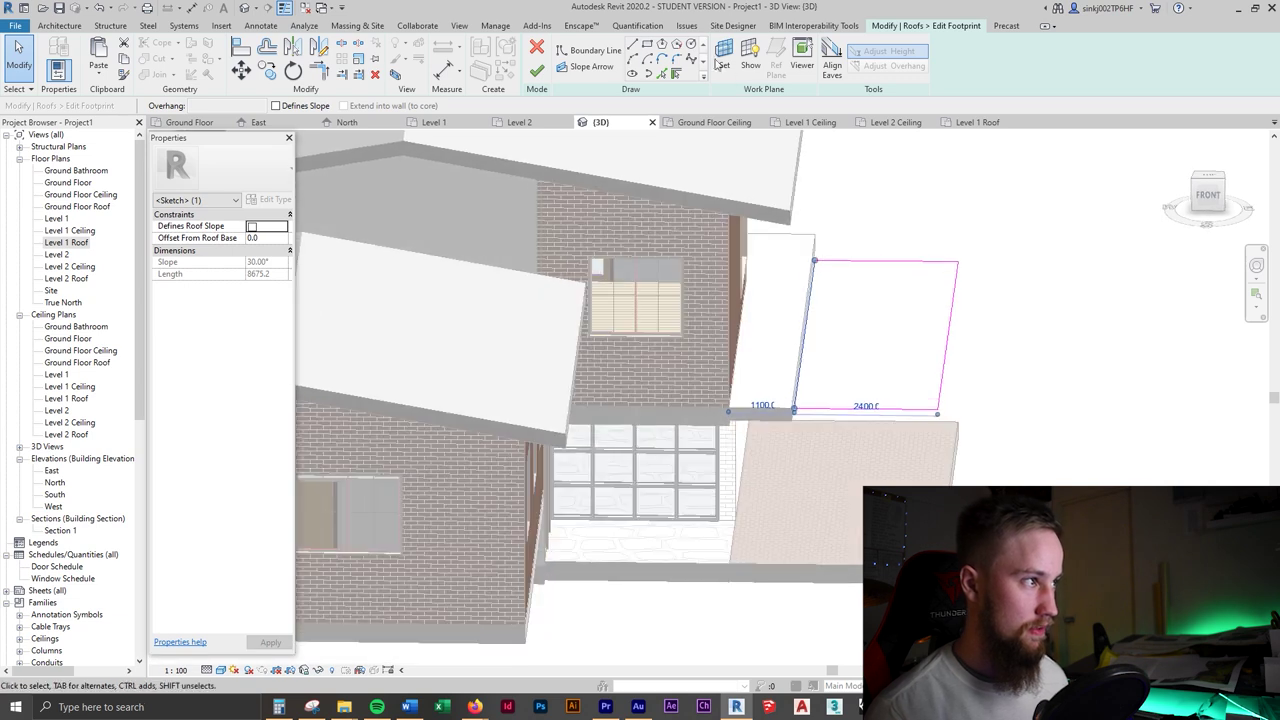
left_click(538, 78)
- Compare the carport with the reference photo and align the roof's underside with the underside of the balcony's concrete slab
mouse_move(1040, 443)
middle_mouse_down("shift")
mouse_move(1025, 455)
mouse_move(1064, 369)
mouse_move(1054, 403)
mouse_move(1050, 360)
middle_mouse_up("shift")
key("alt+Tab")
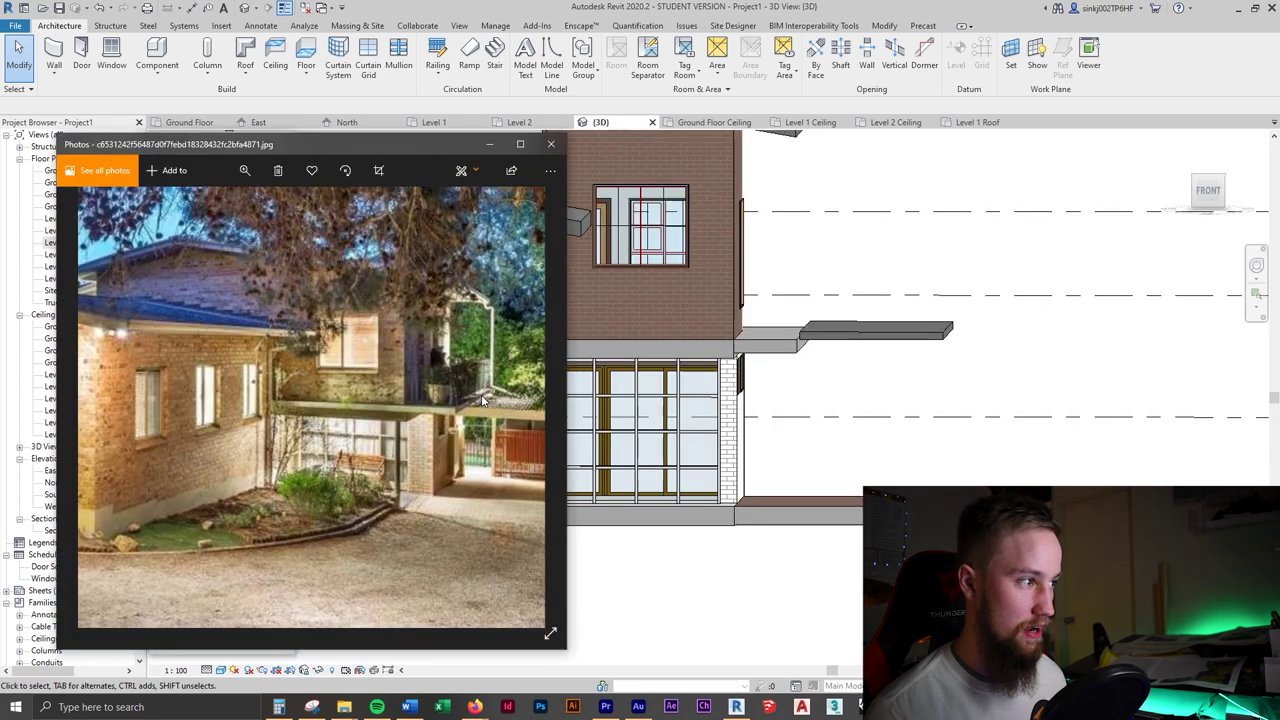
key("Right")
key("Right")
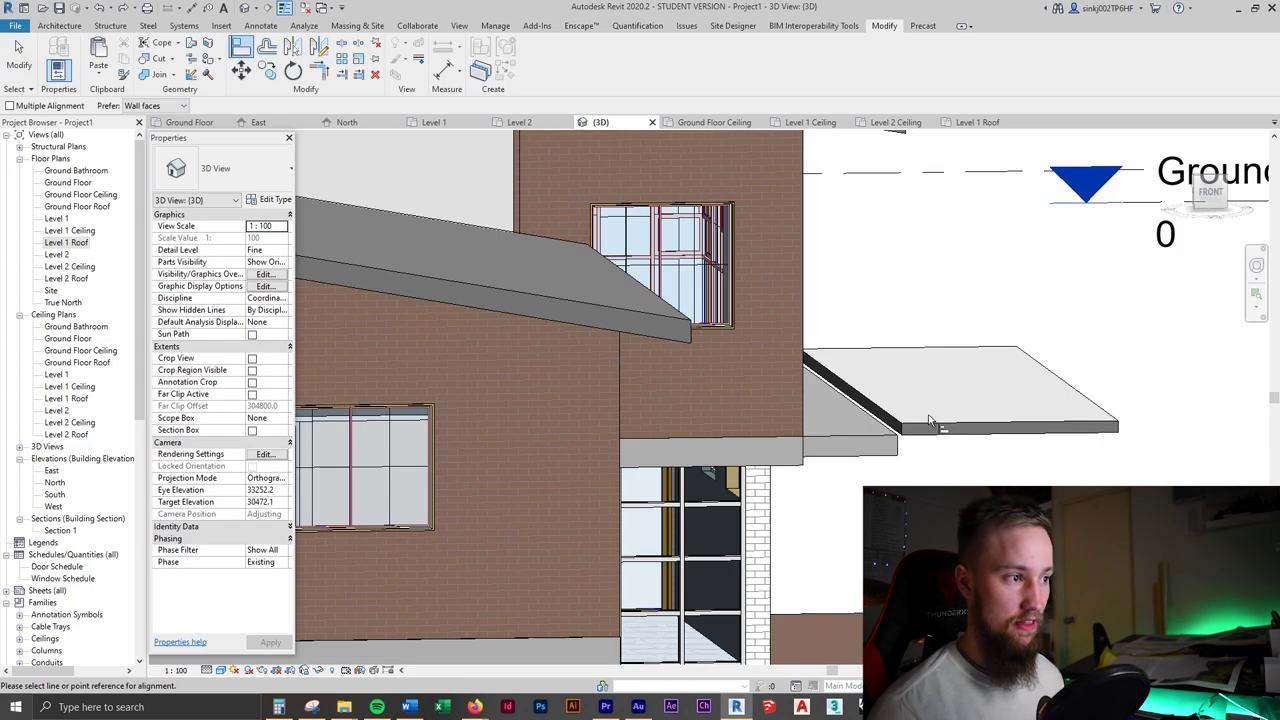
key("a")
key("l")
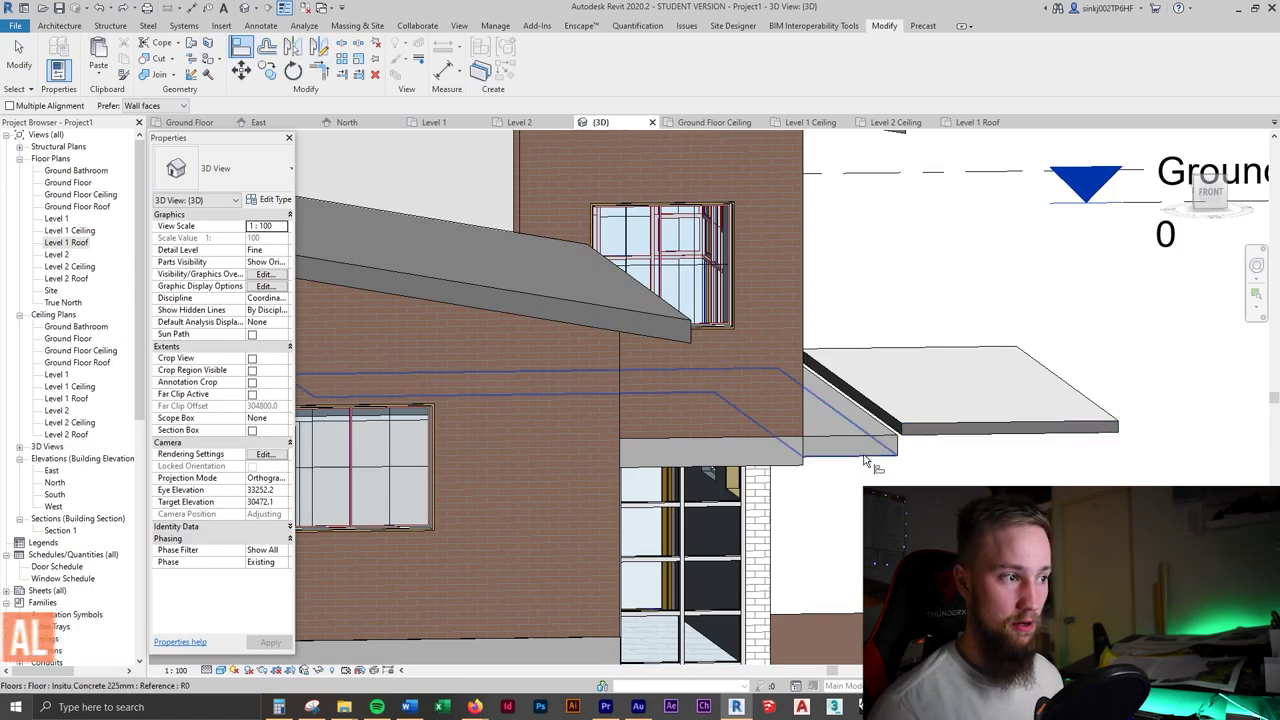
left_click(924, 450)
left_click(928, 442)
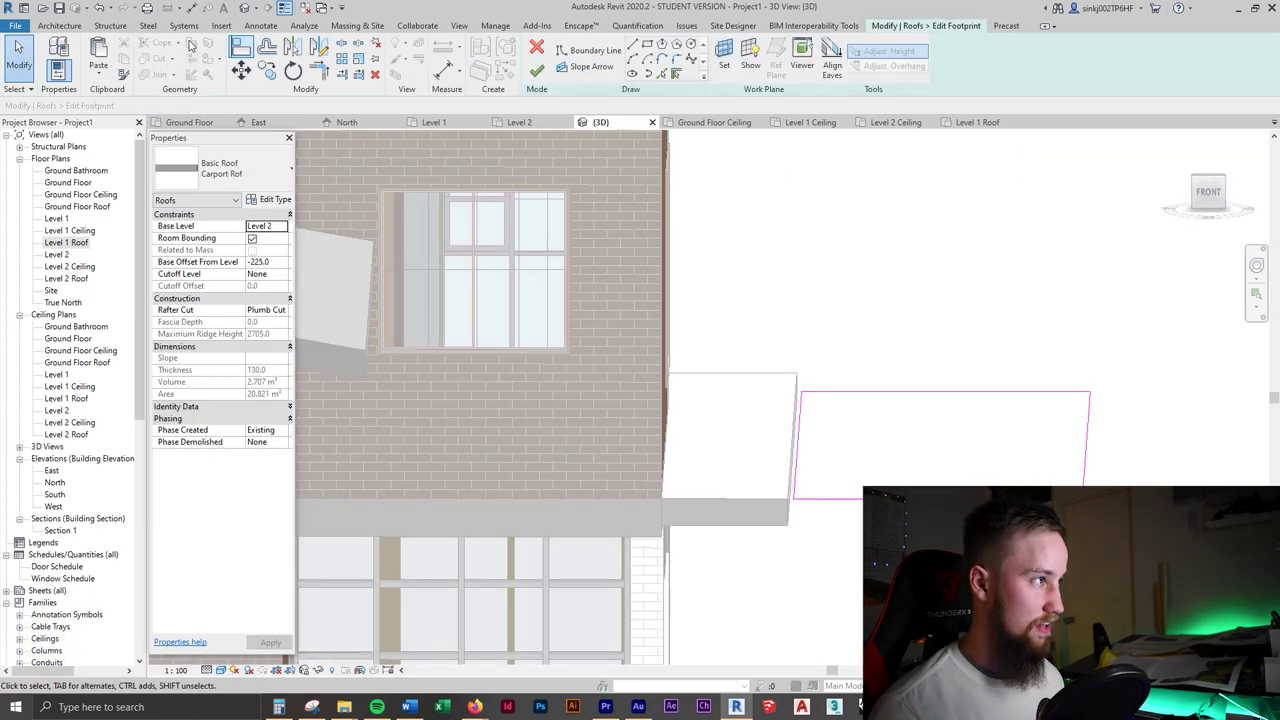
- Align the carport roof's house-side footprint edge exactly with the balcony slab's outer edge and finish the sketch
left_click(241, 46)
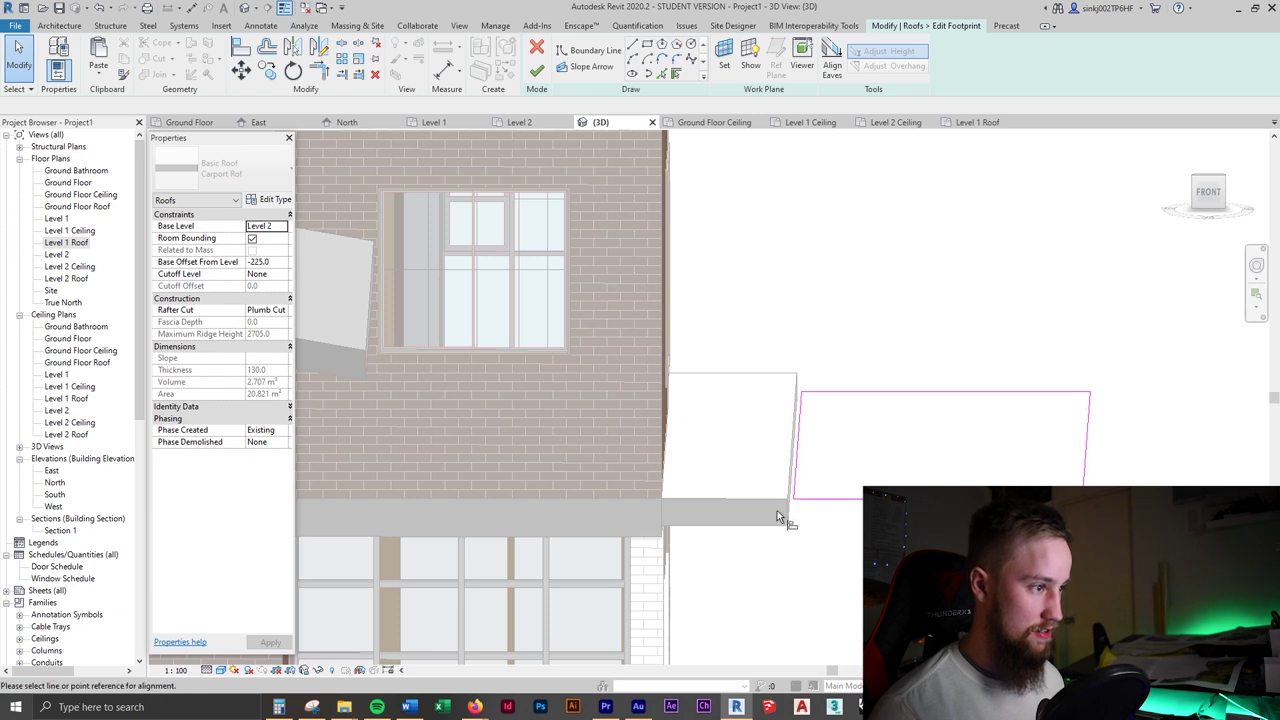
scroll(778, 510, "up", 1)
left_click(792, 514)
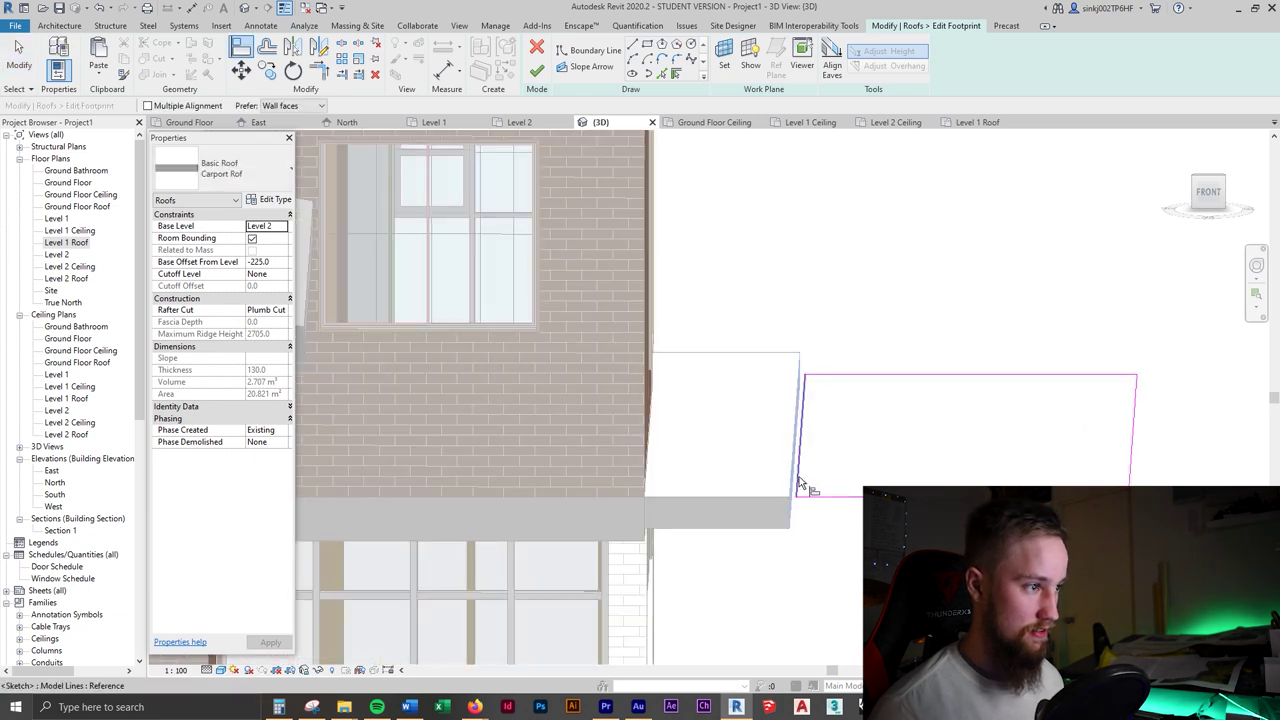
left_click(803, 428)
left_click(537, 70)
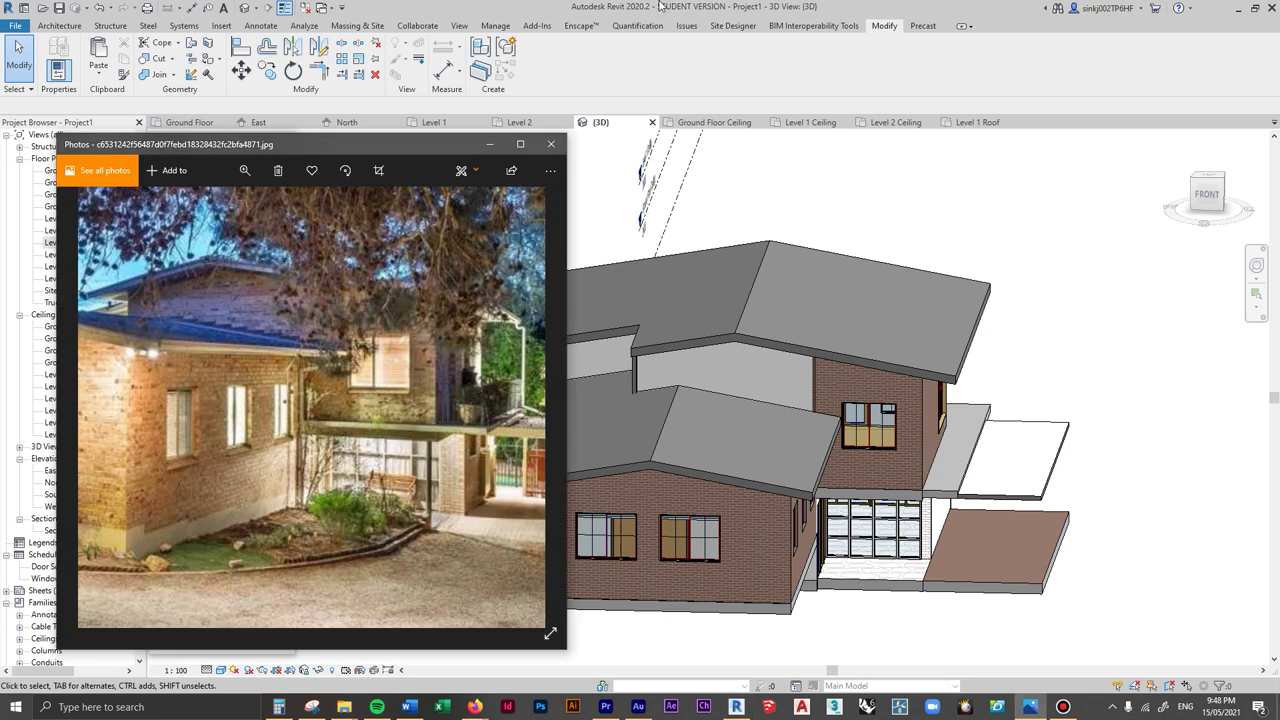
- Start placing an architectural column on the Ground Floor plan and check the rectangular column sizes already loaded
left_click(660, 6)
middle_click_drag(1035, 551, 1011, 581, "shift")
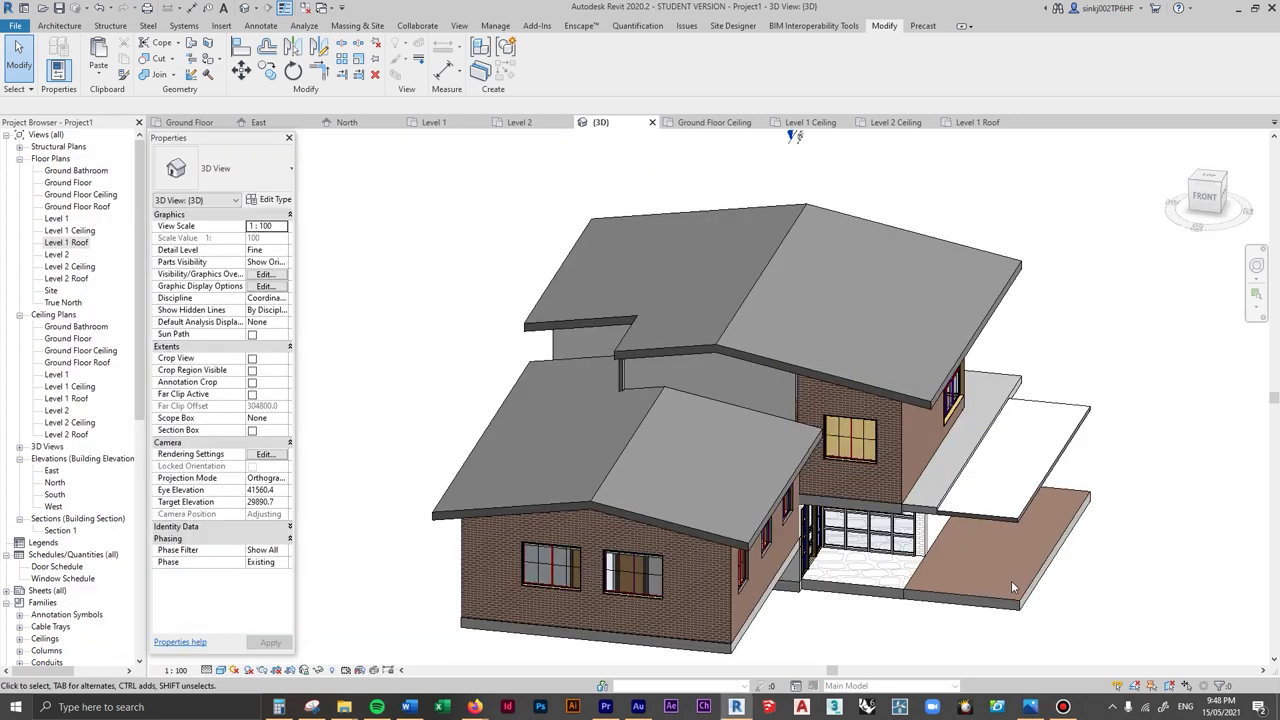
left_click(203, 124)
middle_click_drag(872, 476, 888, 390)
left_click(59, 25)
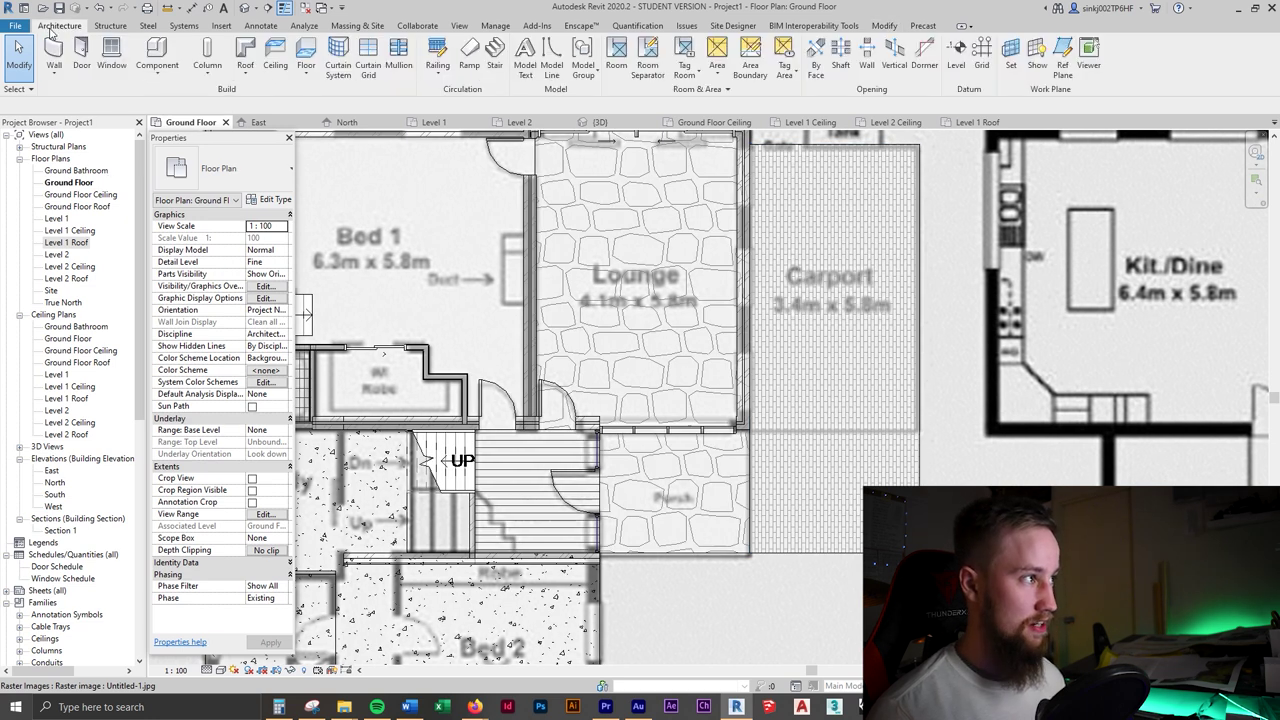
left_click(208, 72)
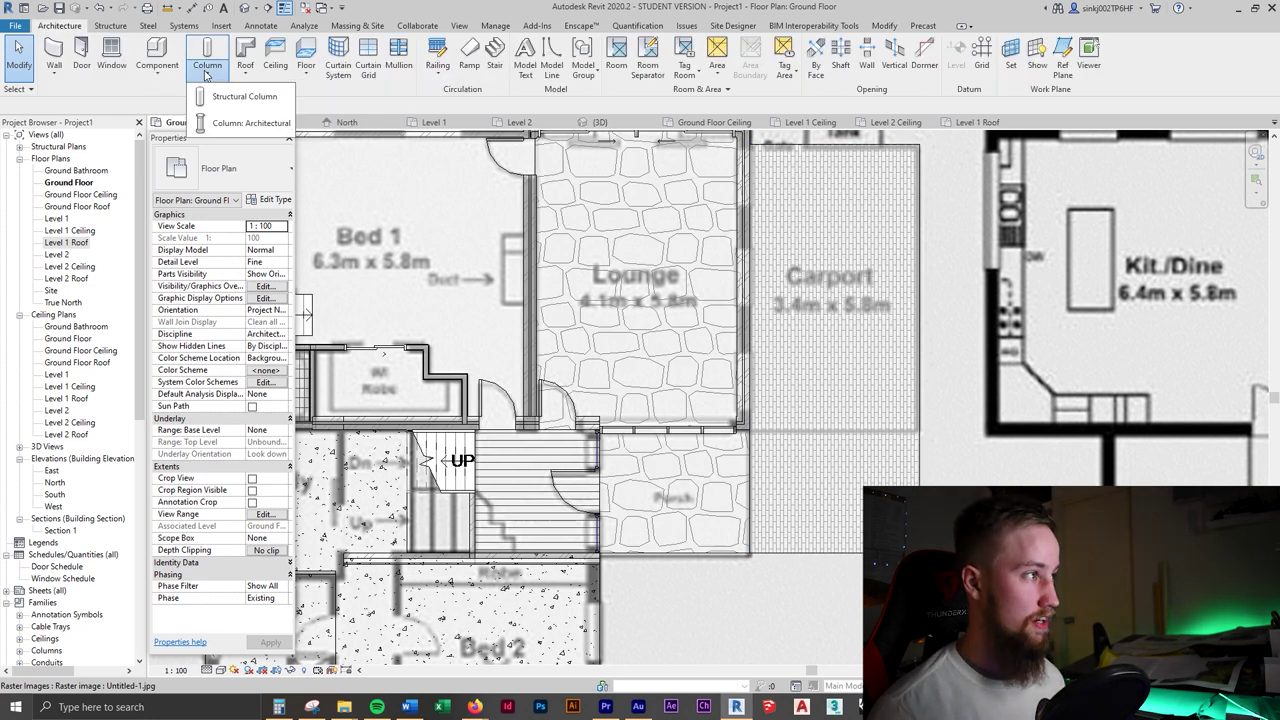
left_click(220, 125)
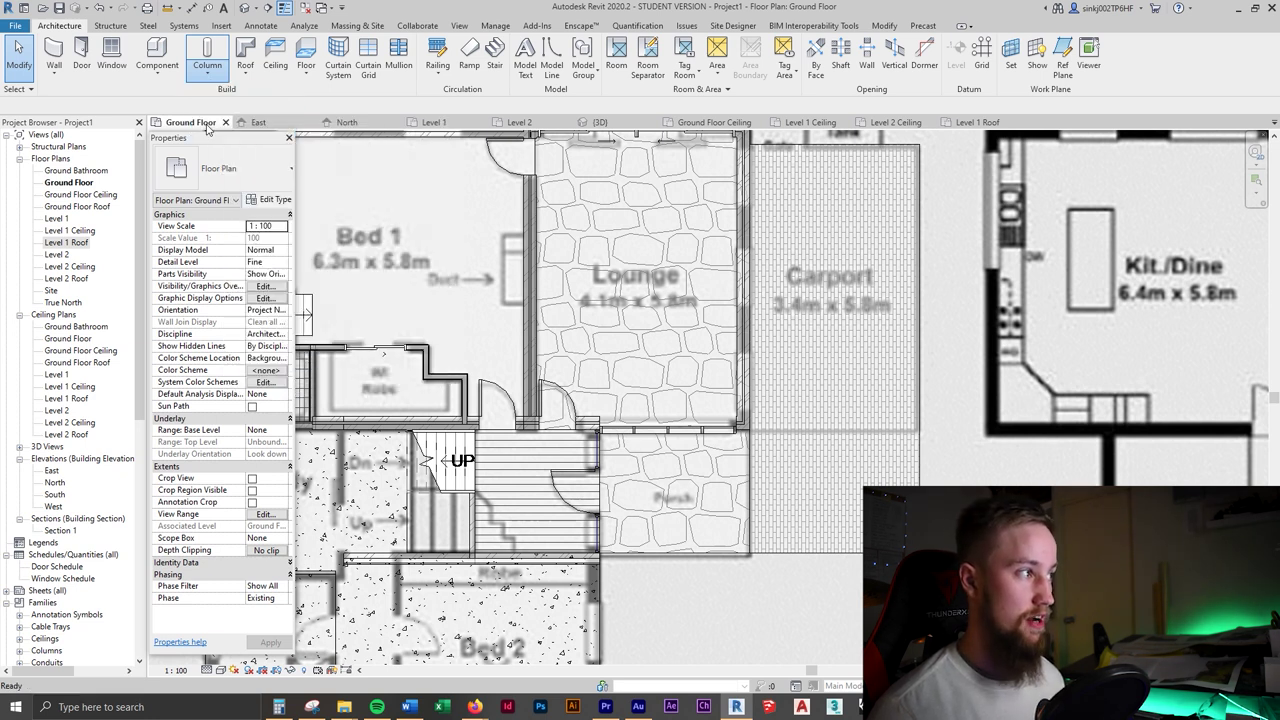
left_click(246, 180)
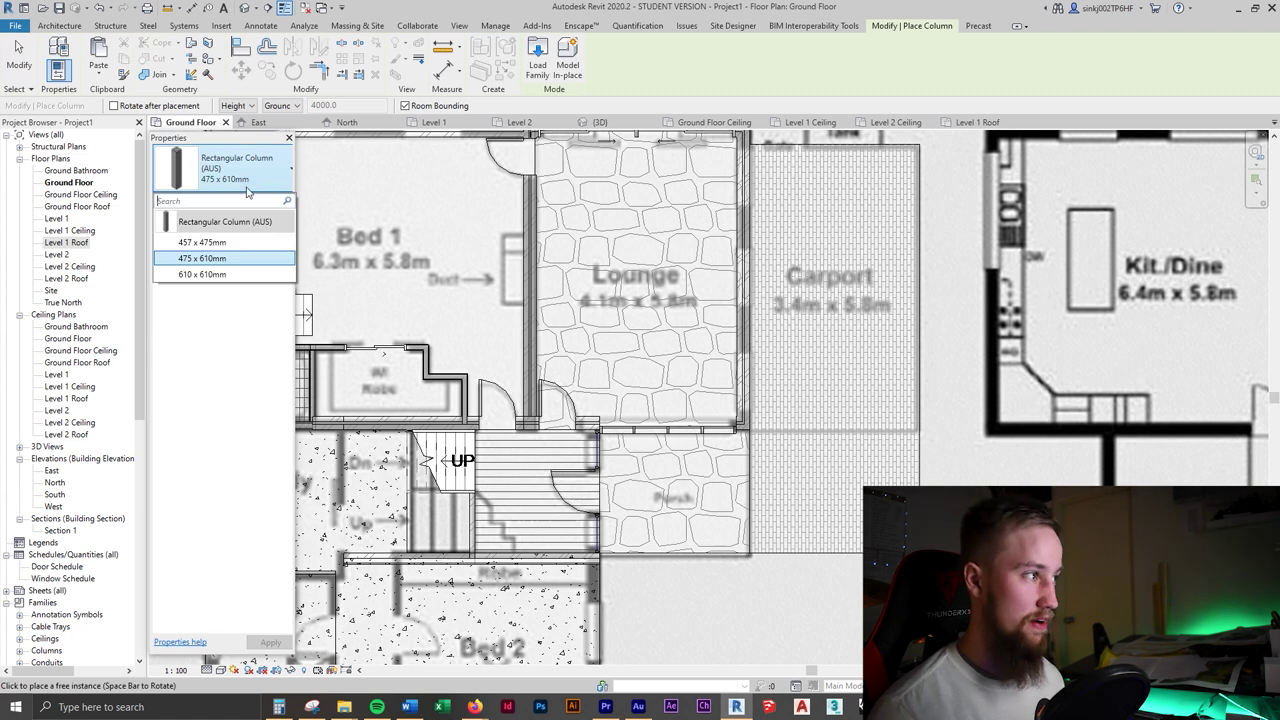
left_click(241, 190)
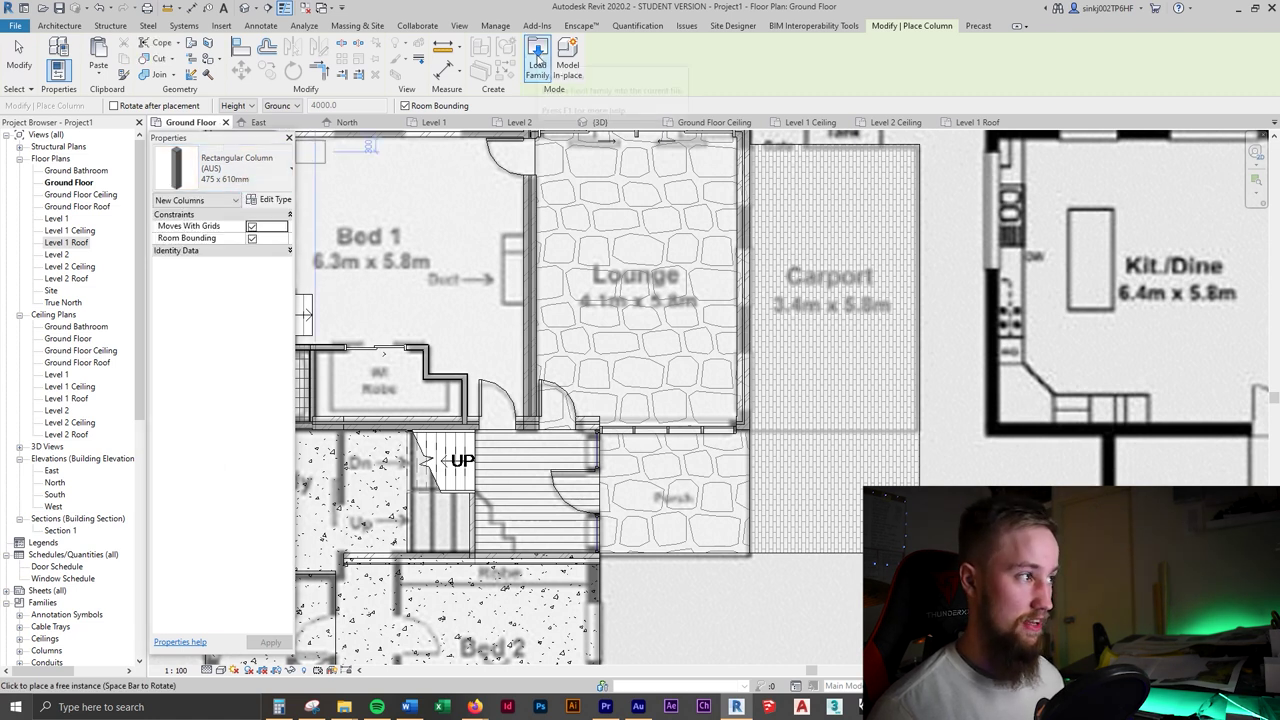
- Load the Round Column family from the Australia library's Columns folder
left_click(537, 62)
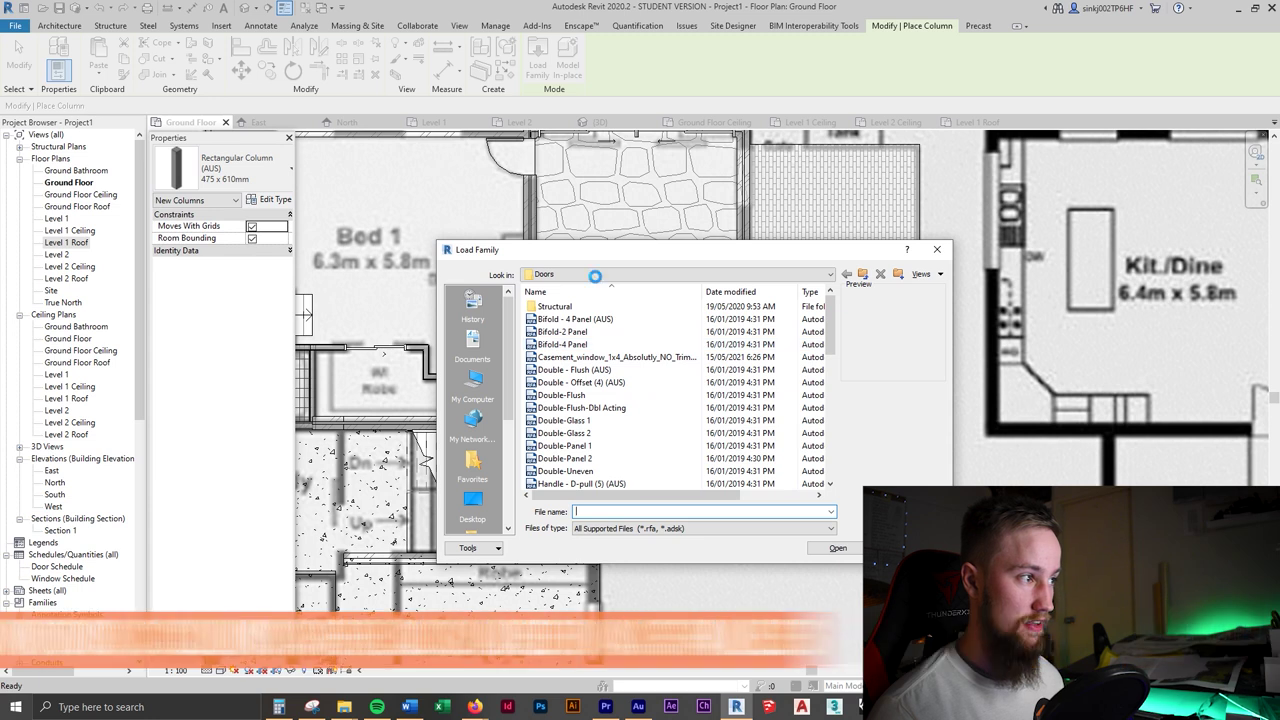
left_click(595, 276)
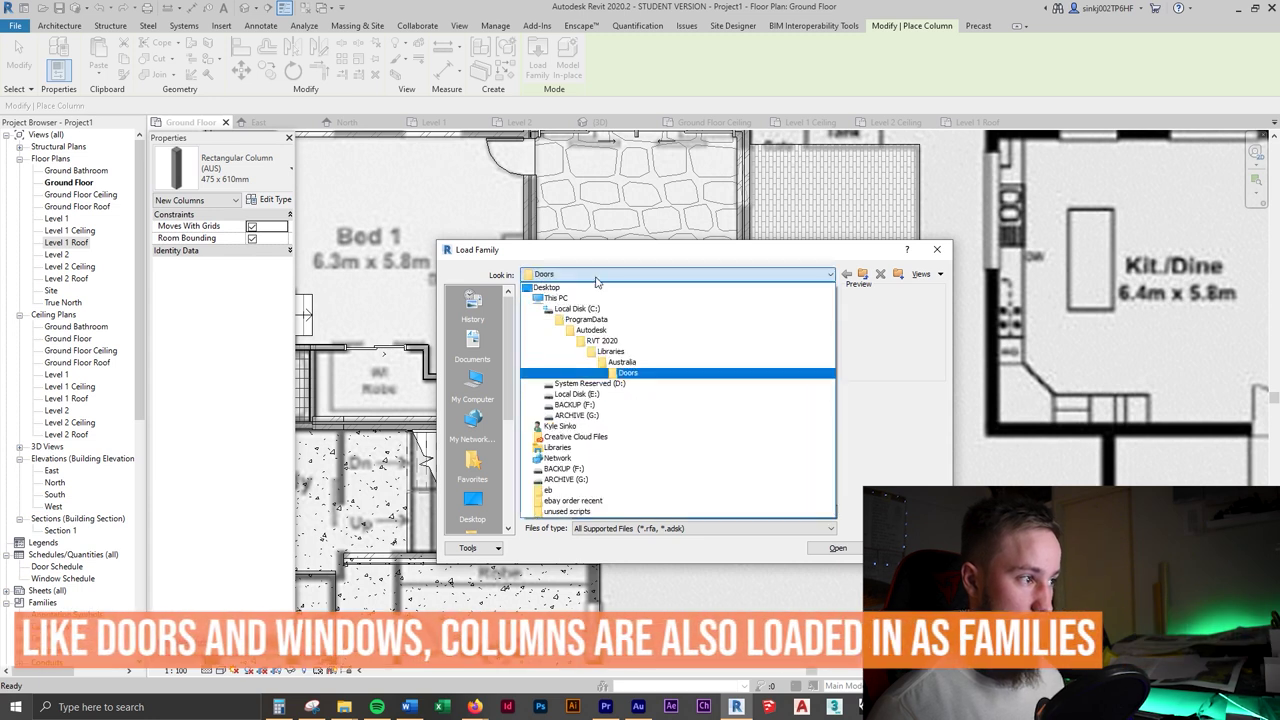
left_click(622, 362)
scroll(625, 430, "down", 1)
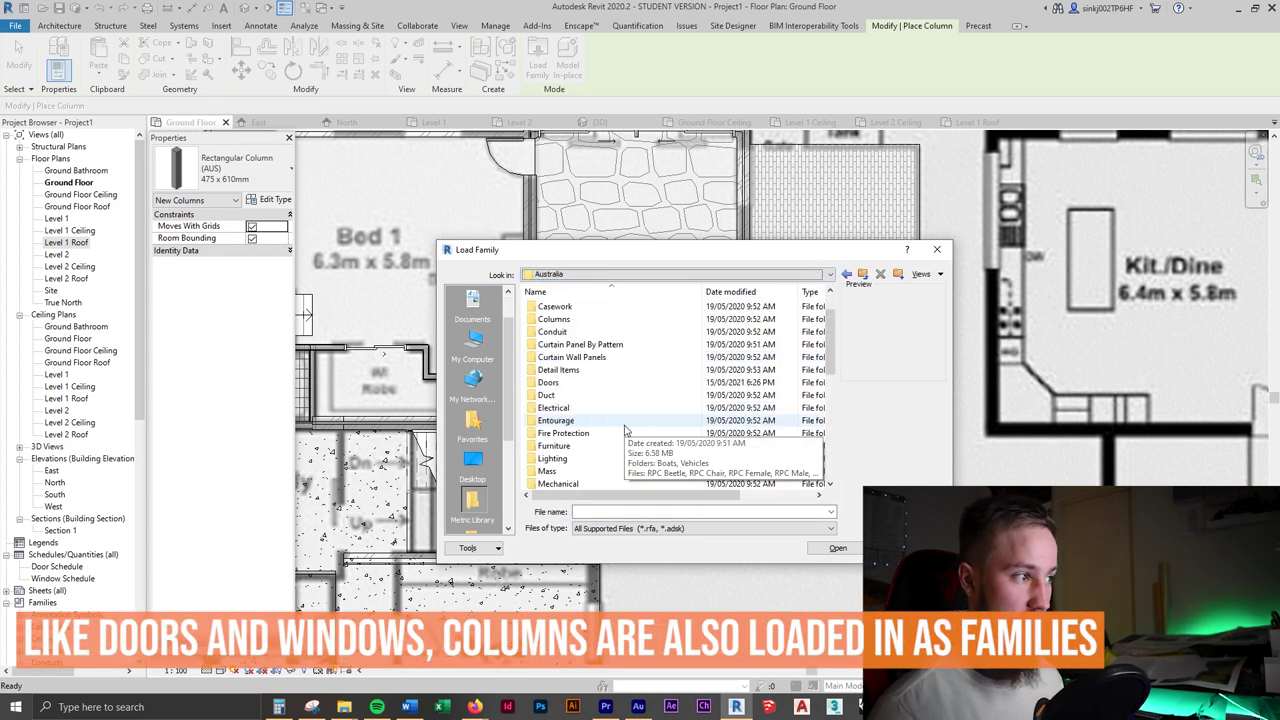
double_click(576, 324)
left_click(603, 308)
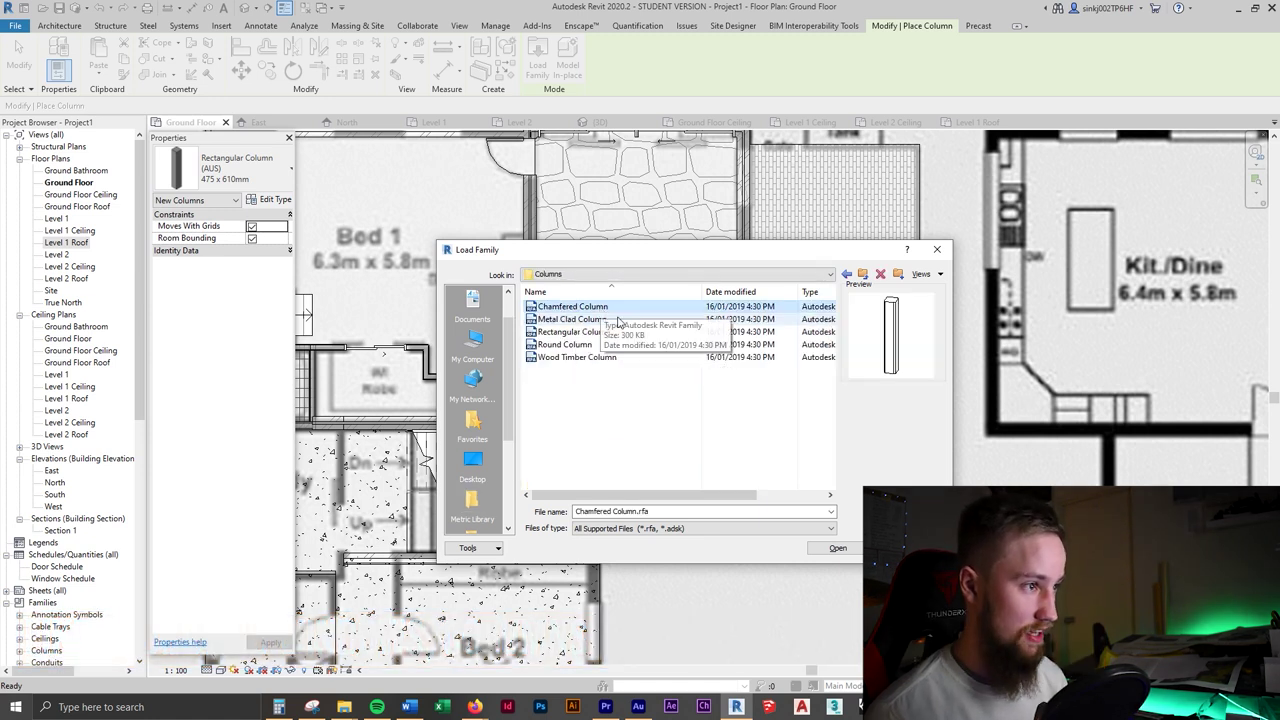
key("Down")
key("Down")
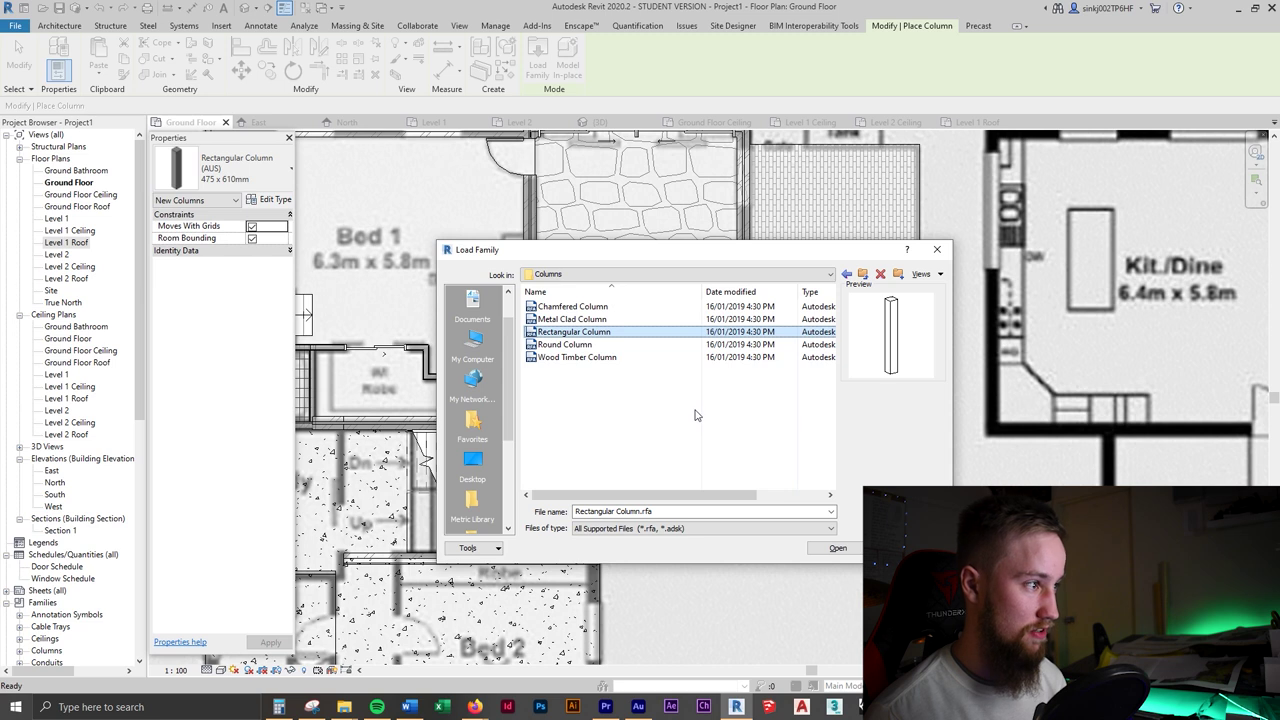
key("Down")
double_click(588, 344)
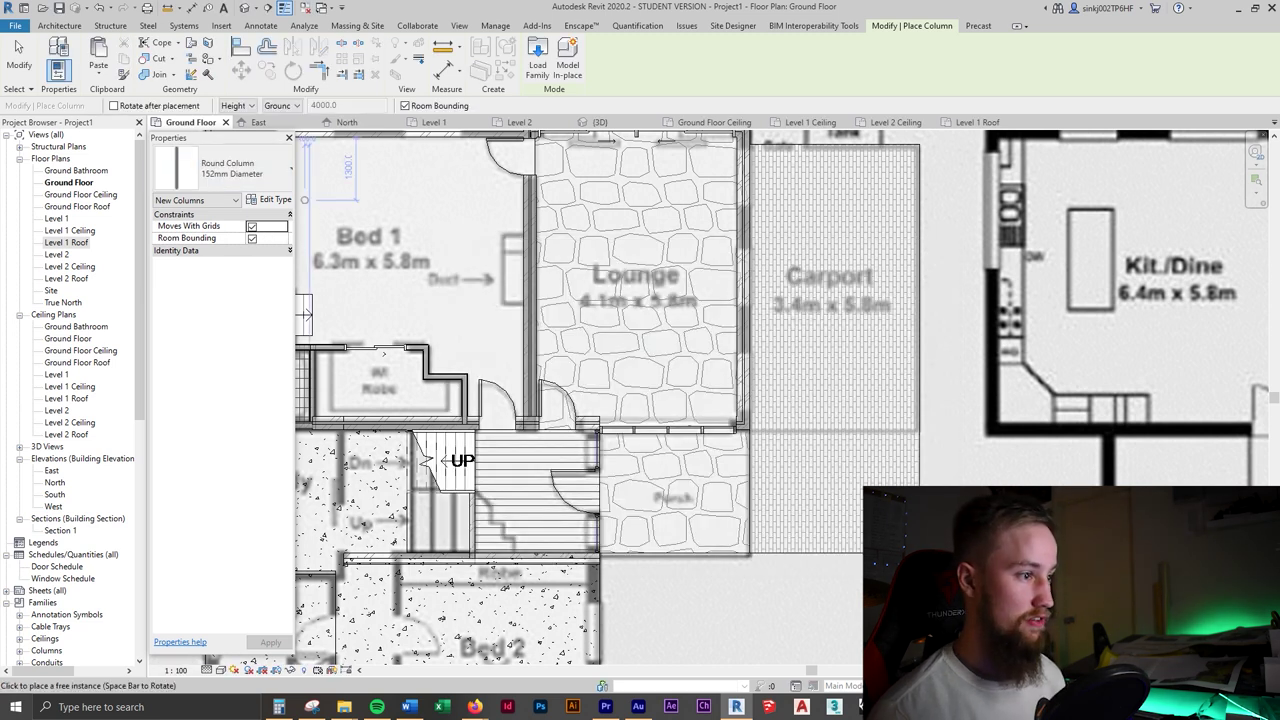
- Check the reference photo and place a 152mm Diameter round column at the porch's outer front corner beside the carport
key("alt+Tab")
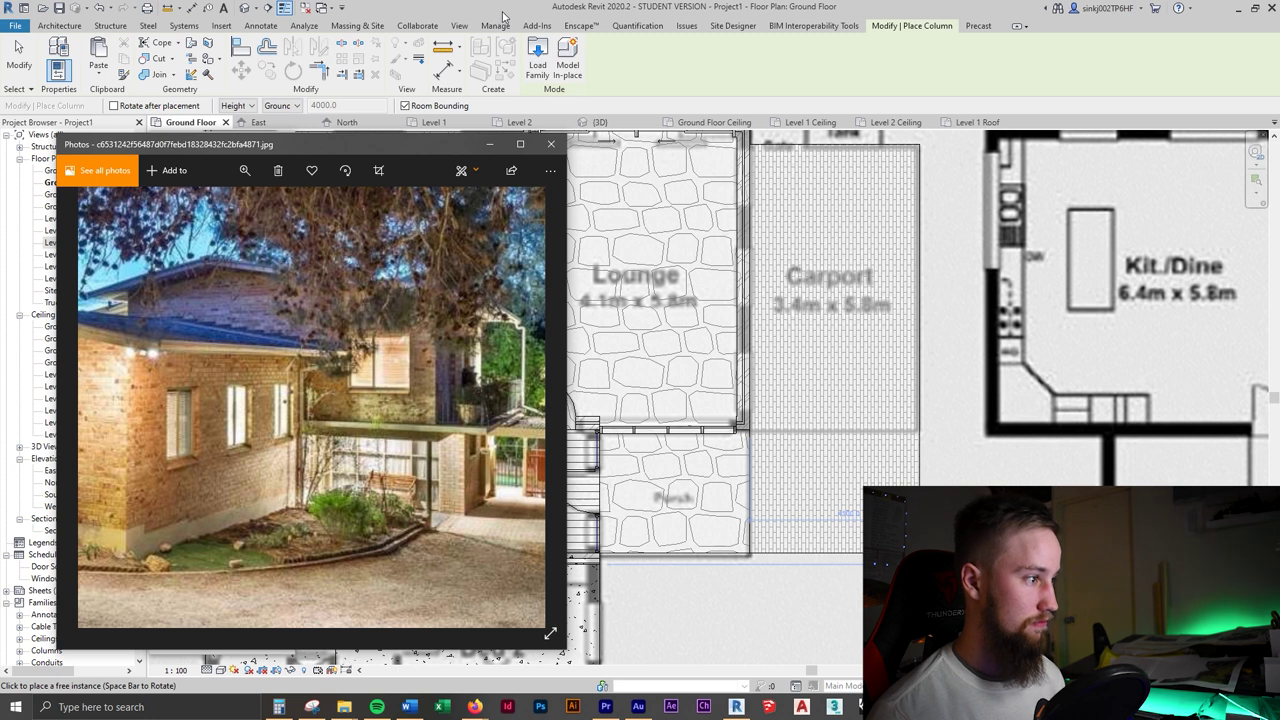
key("alt+Tab")
scroll(741, 546, "up", 3)
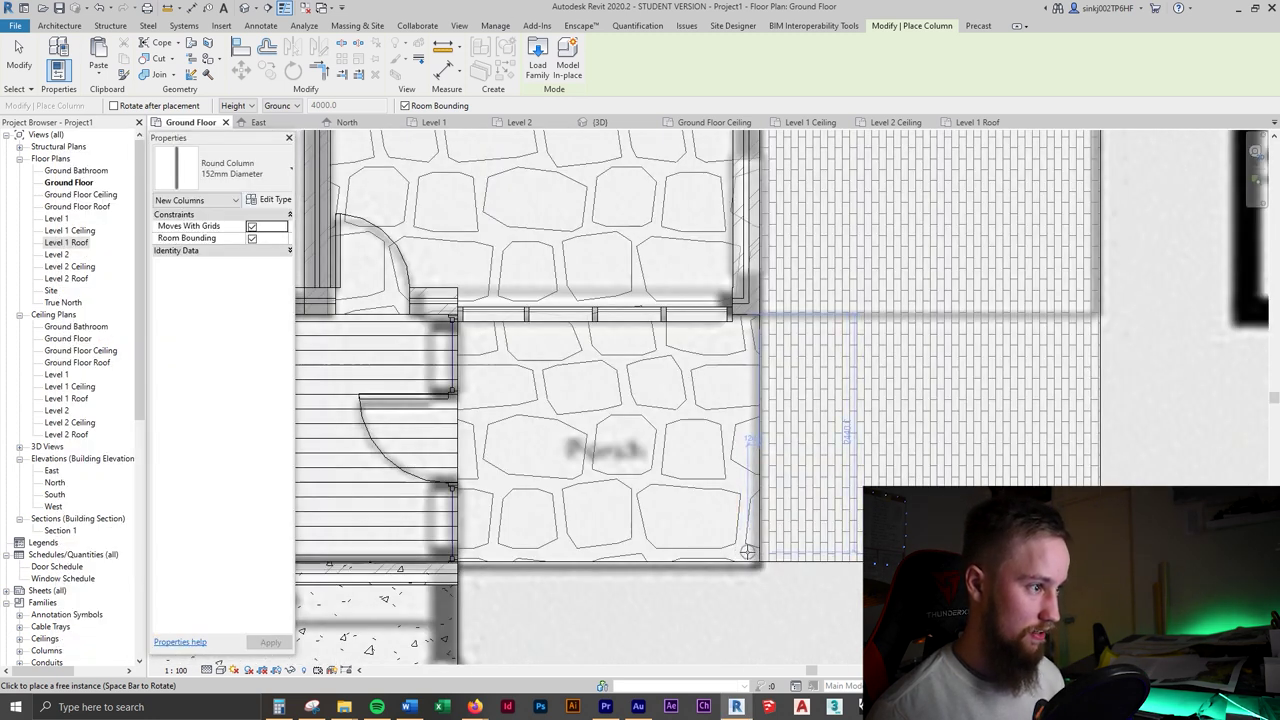
left_click(747, 552)
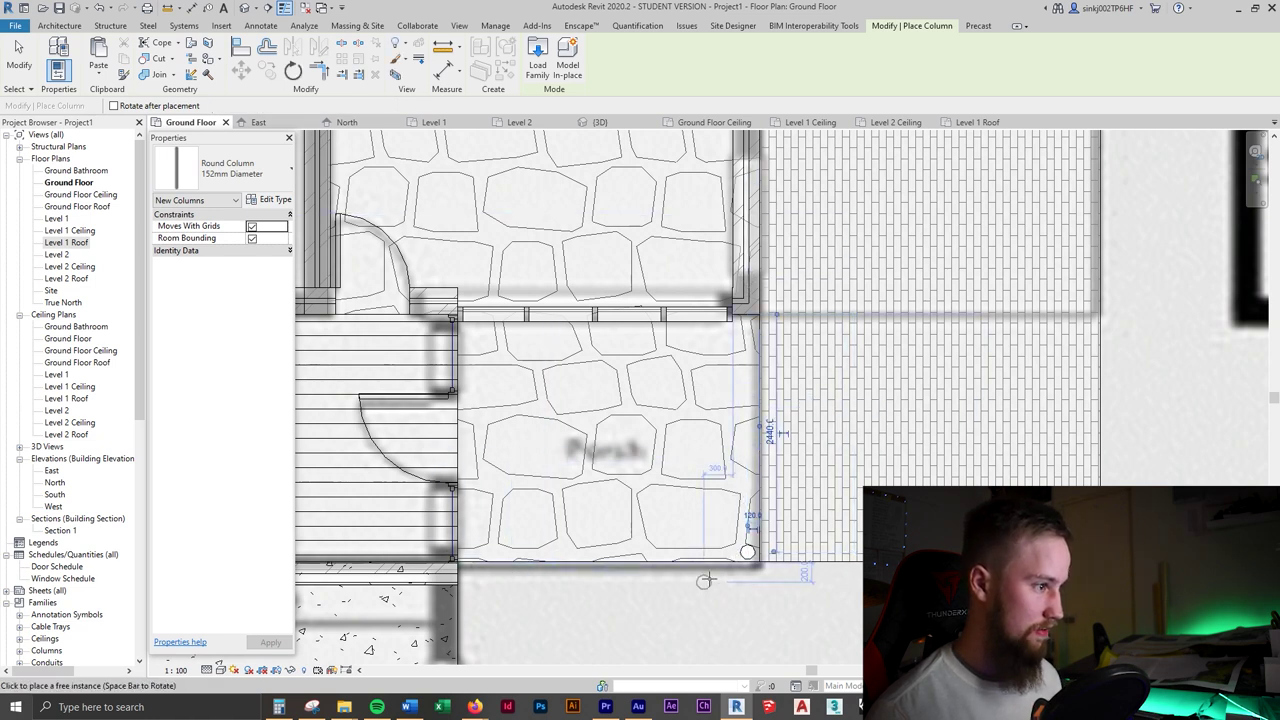
key("Escape")
key("Escape")
- Set the porch corner column's top level to Level 2
left_click(748, 553)
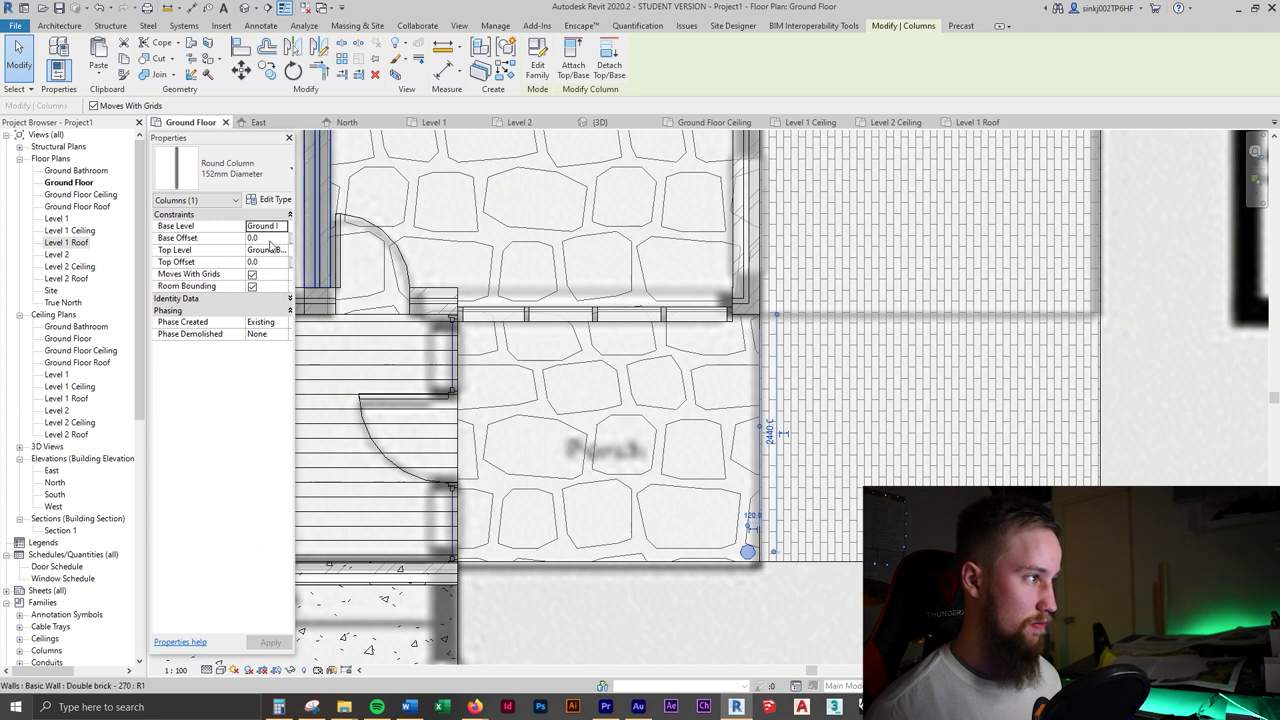
left_click_drag(295, 245, 307, 250)
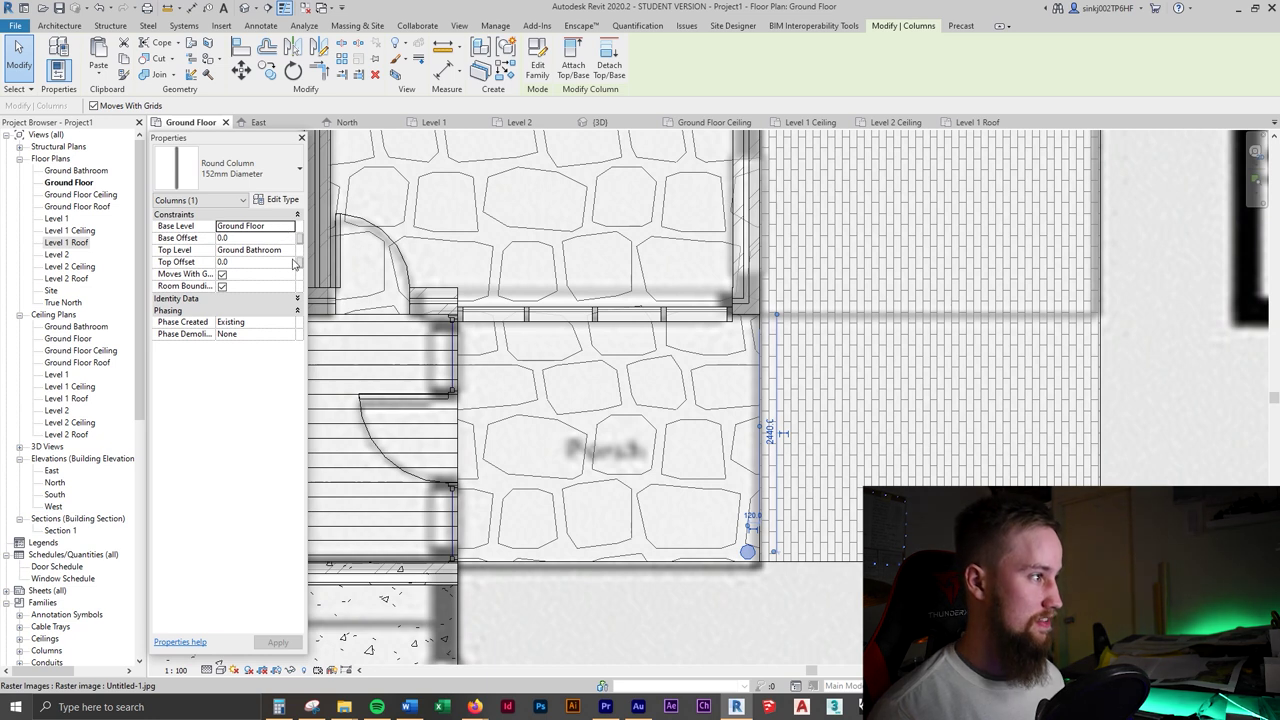
left_click(290, 252)
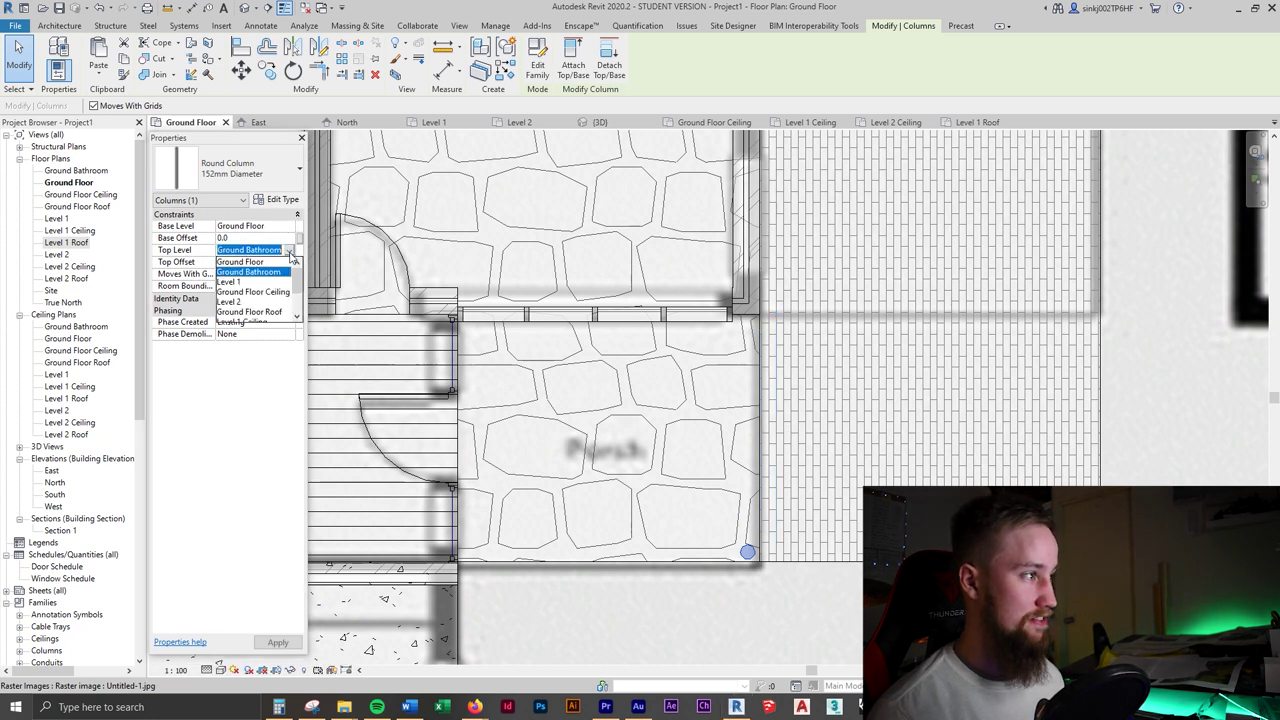
left_click(247, 302)
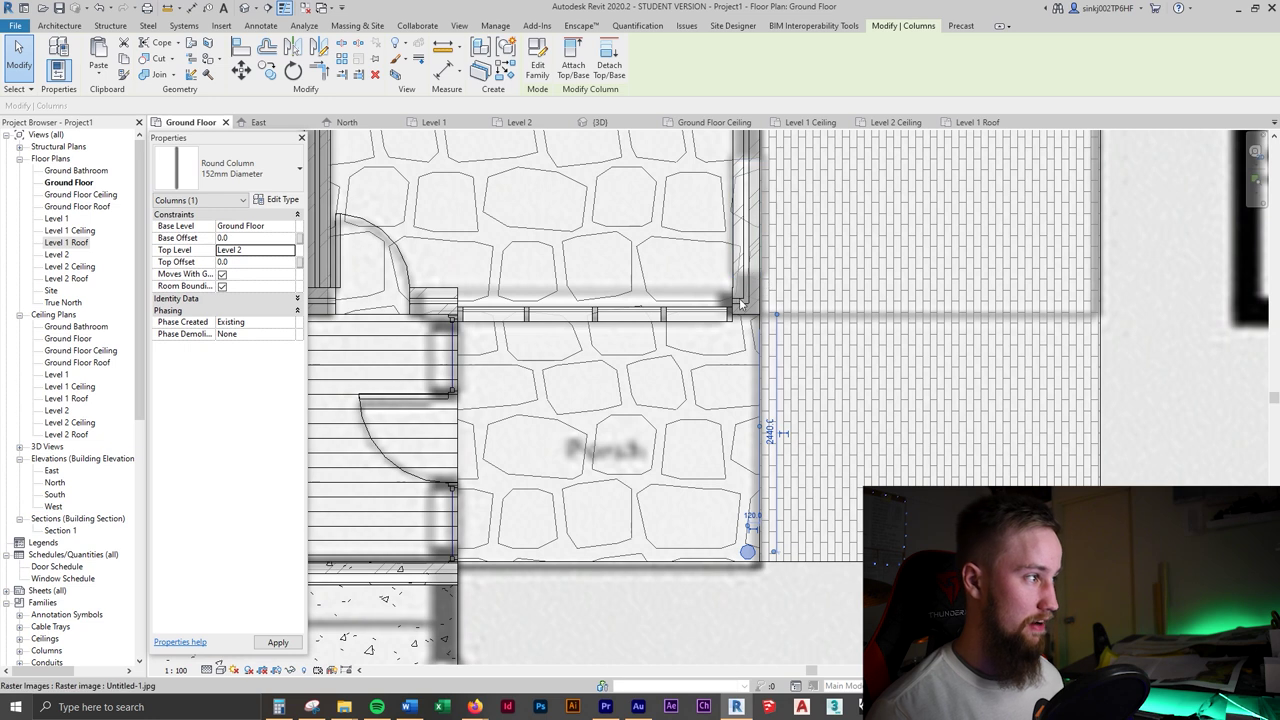
- Check the Level 2 floor slab's thickness in 3D and set the porch column's base offset and top offset to -320
left_click(617, 121)
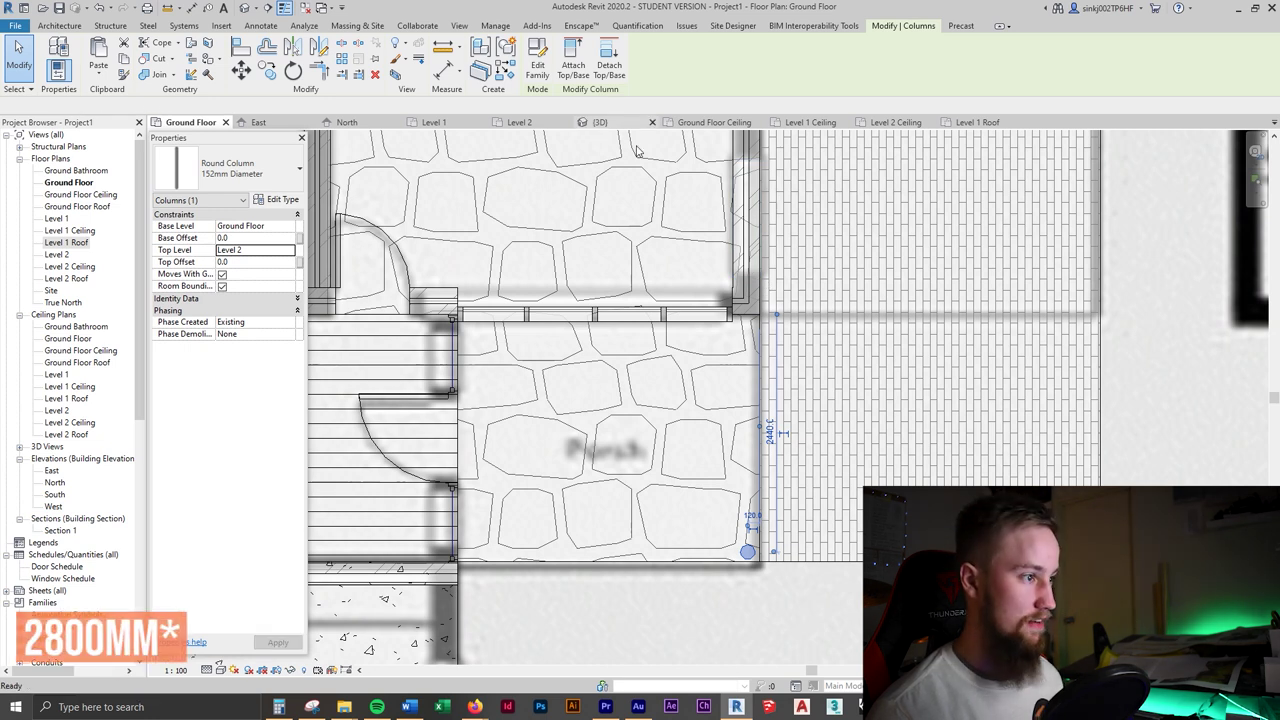
middle_click_drag(884, 398, 900, 473, "shift")
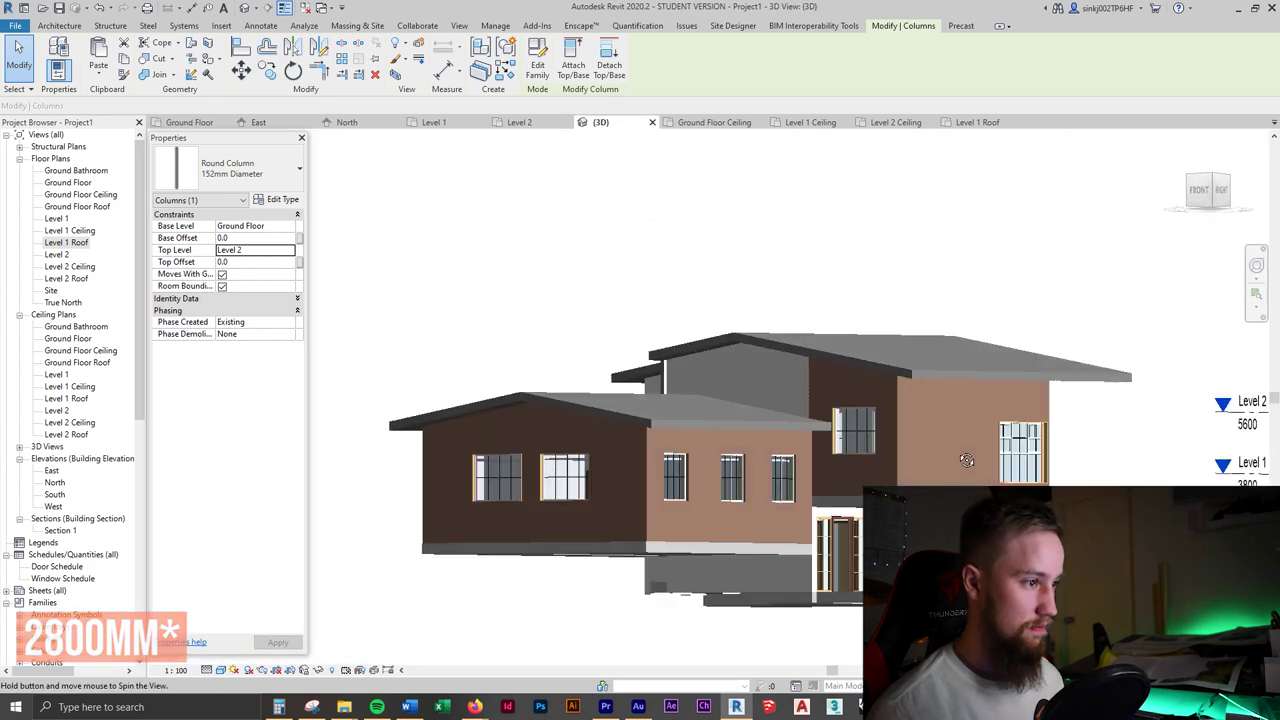
scroll(900, 473, "up", 6)
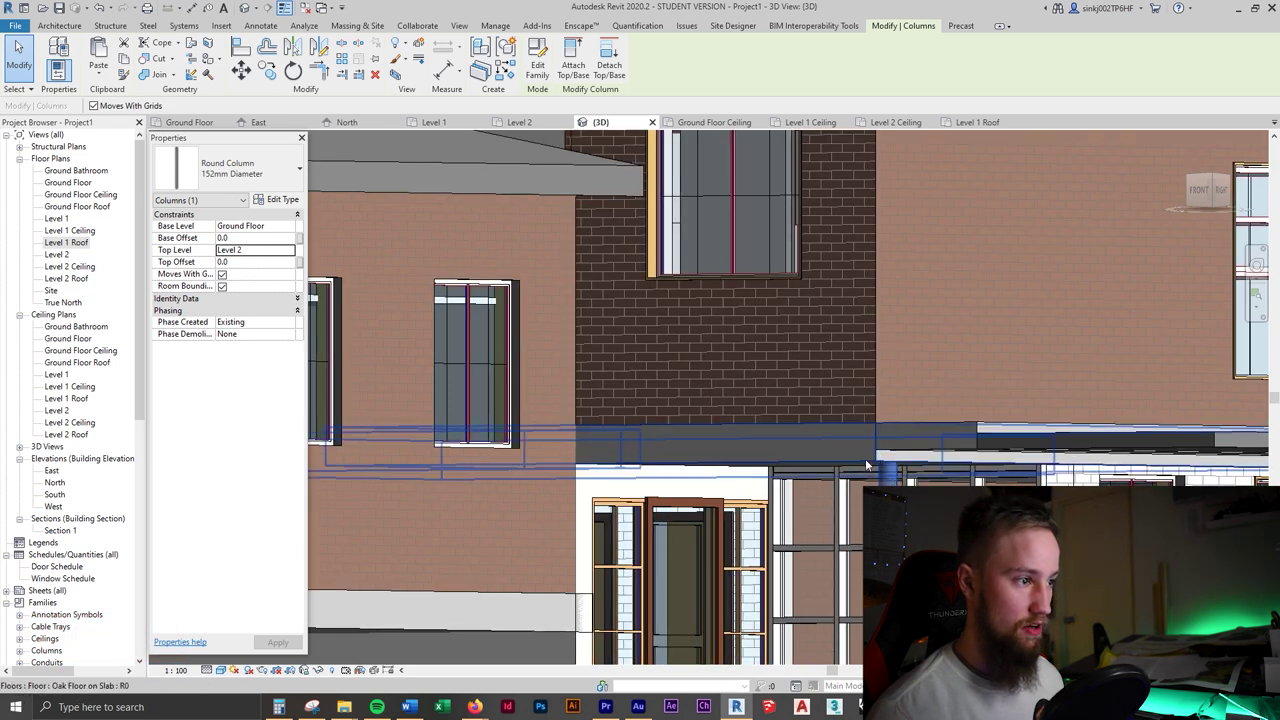
left_click(868, 464)
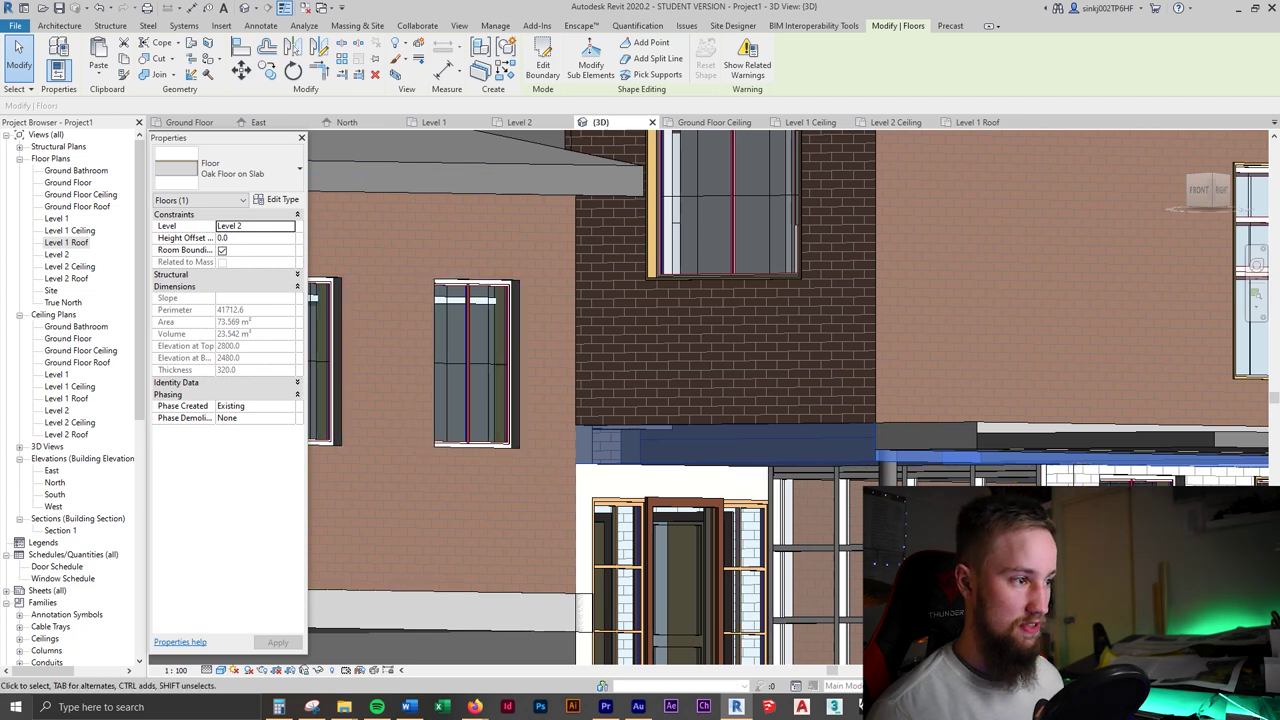
key("Escape")
left_click(888, 445)
left_click(244, 238)
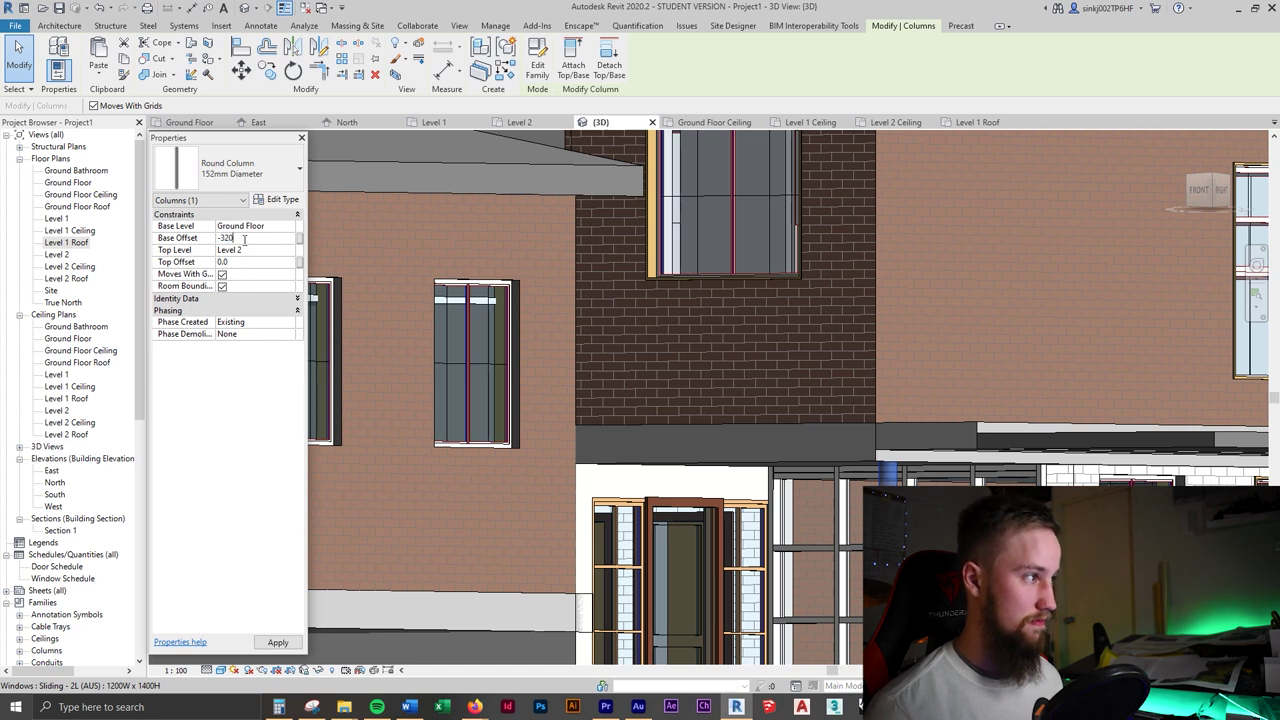
key("Return")
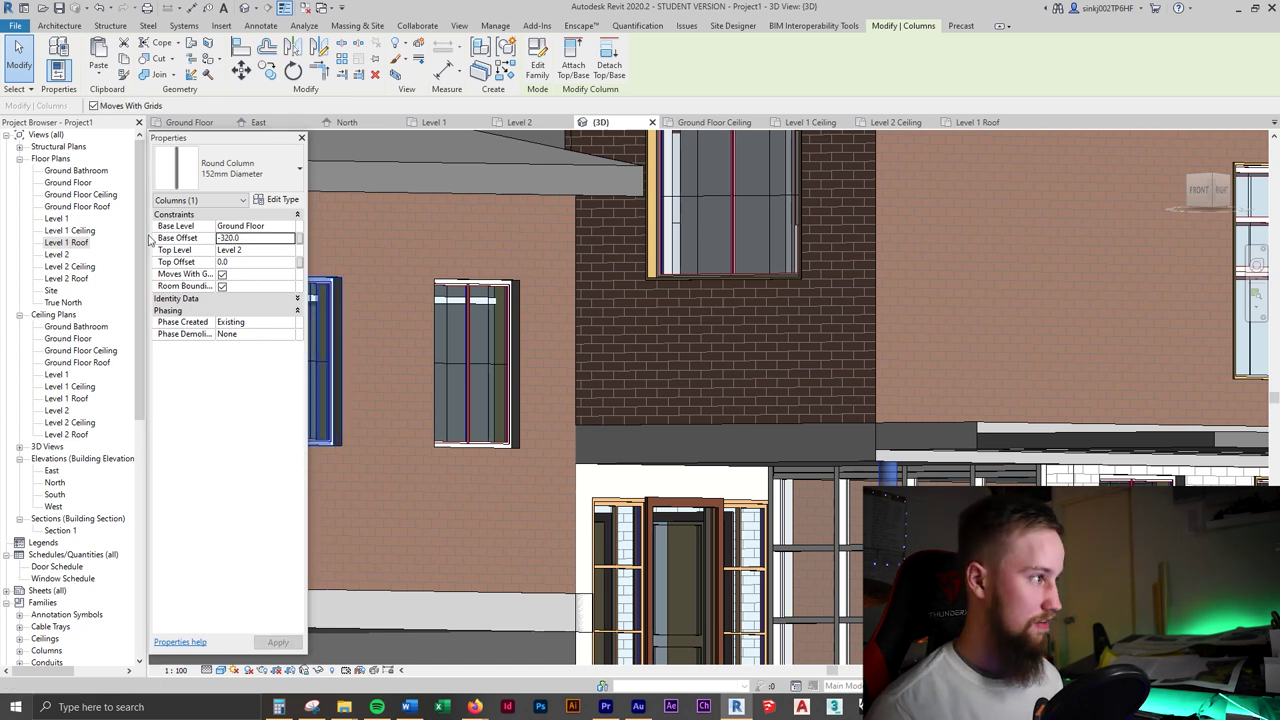
left_click(230, 262)
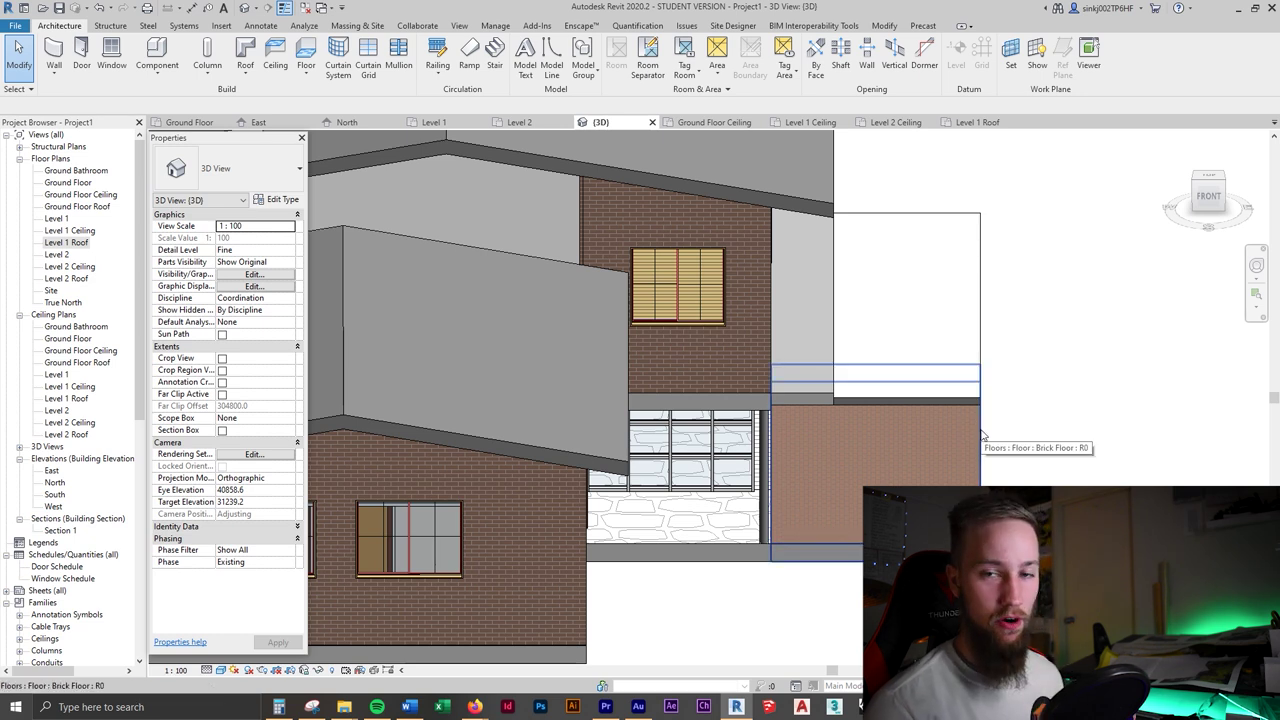
- Duplicate the porch column's type as "120mm Round" and set its diameter to 120 mm
left_click(763, 525)
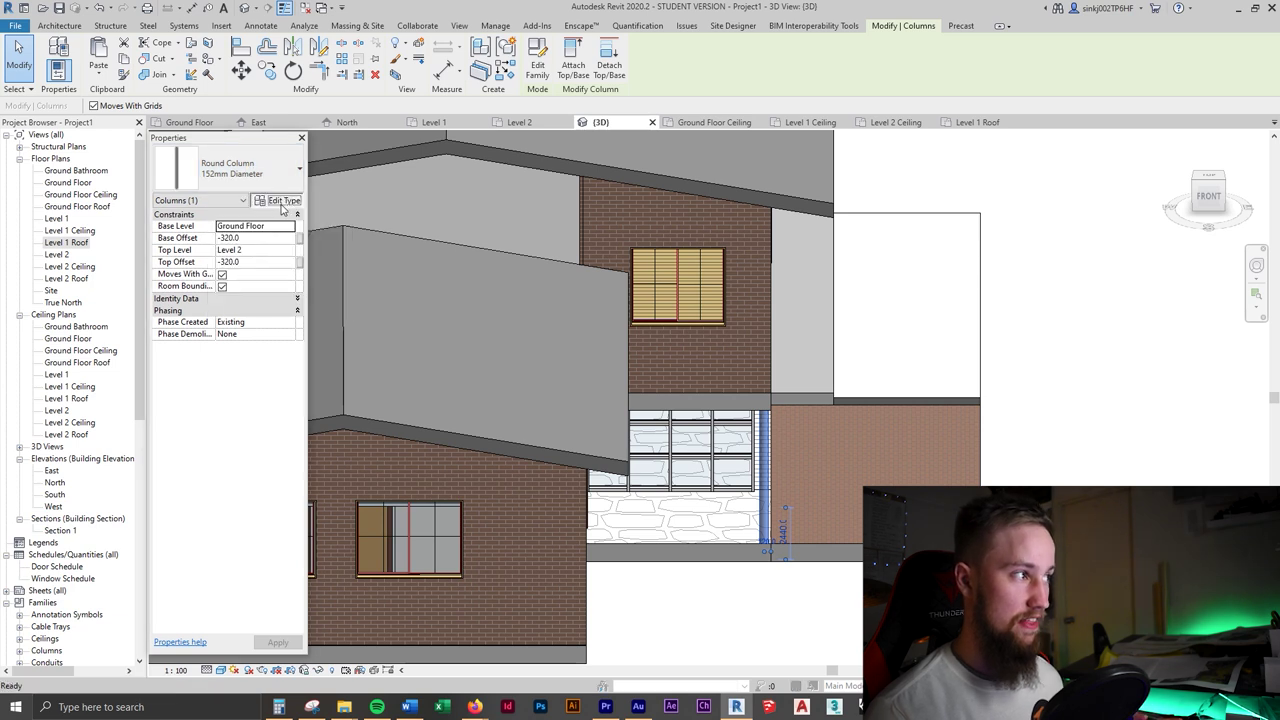
left_click(283, 201)
left_click(1226, 197)
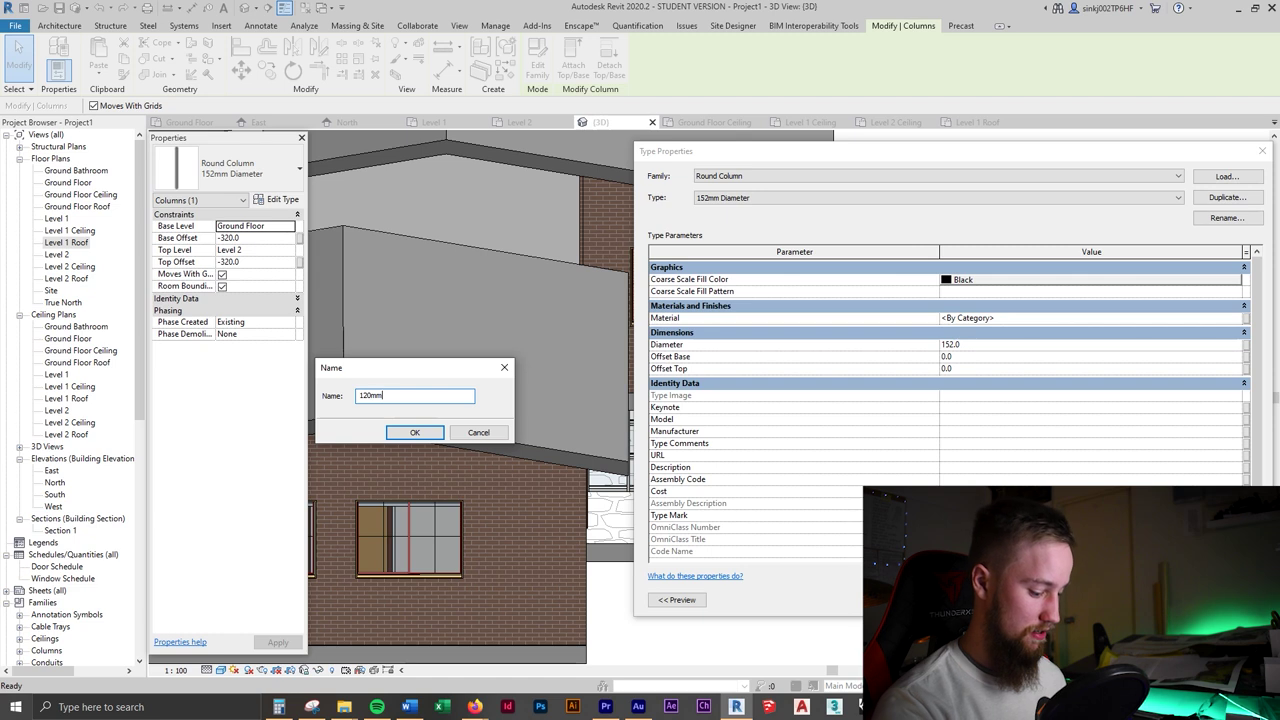
type("120mm Round")
key("Return")
left_click(978, 347)
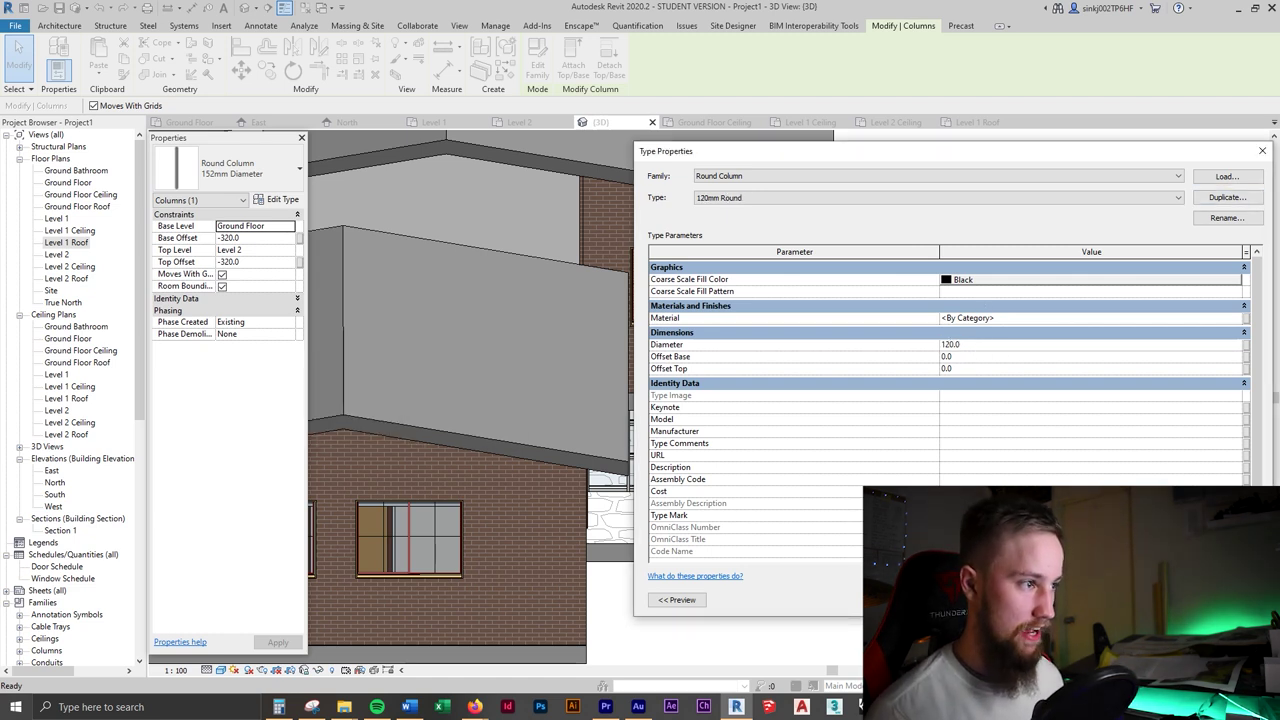
left_click(1075, 599)
key("Escape")
- Place a 120mm Round column at the carport floor's outer front corner on the Ground Floor plan, in line with the porch column
left_click(192, 122)
middle_click_drag(605, 388, 450, 382)
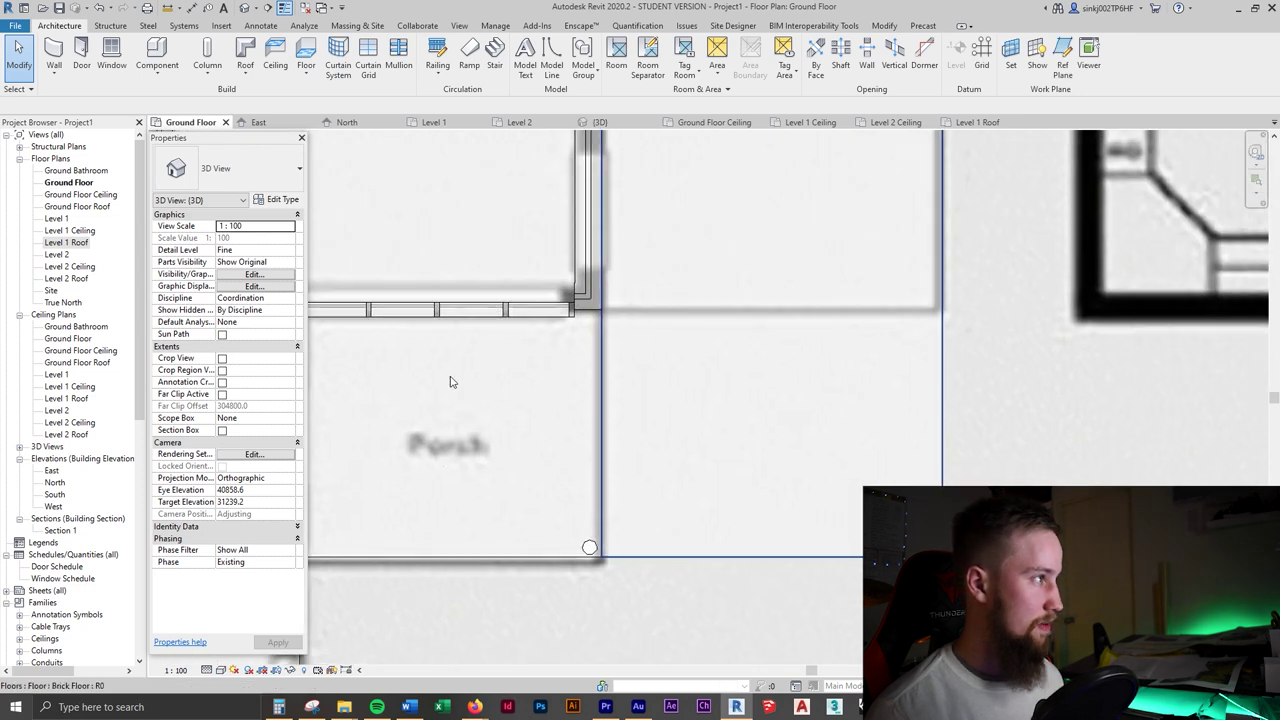
left_click(230, 168)
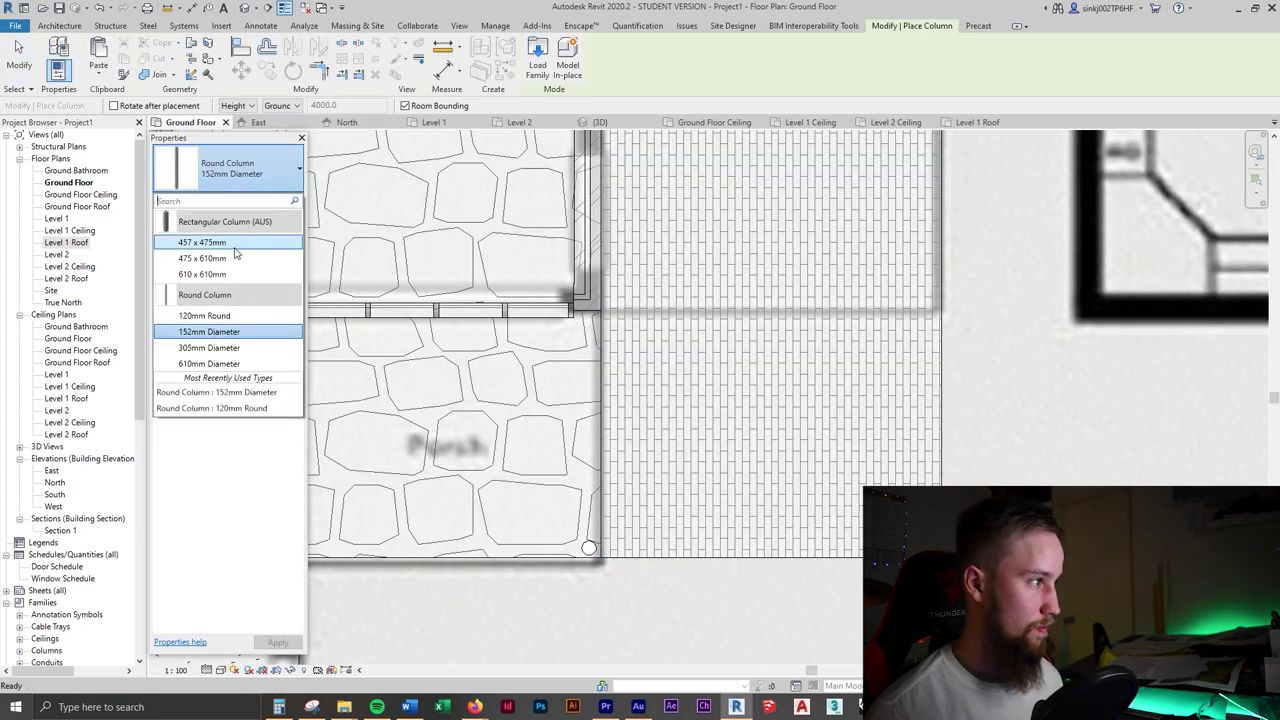
left_click(218, 318)
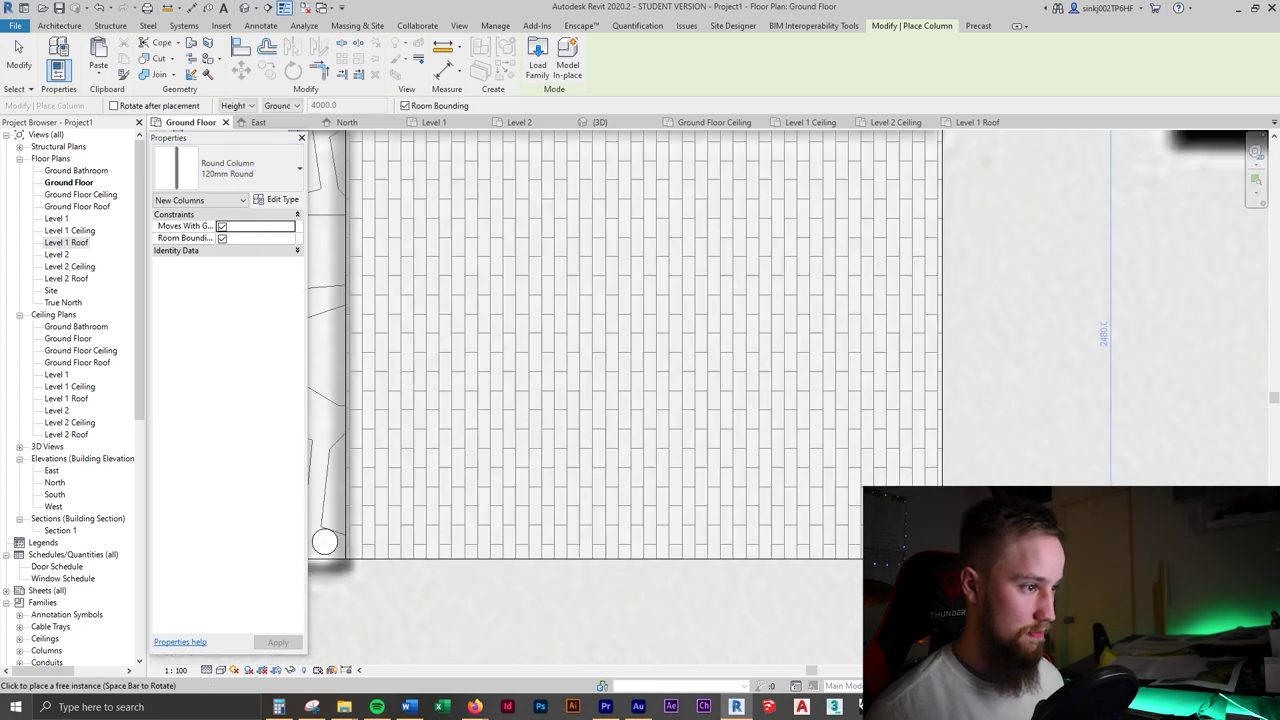
left_click(324, 541)
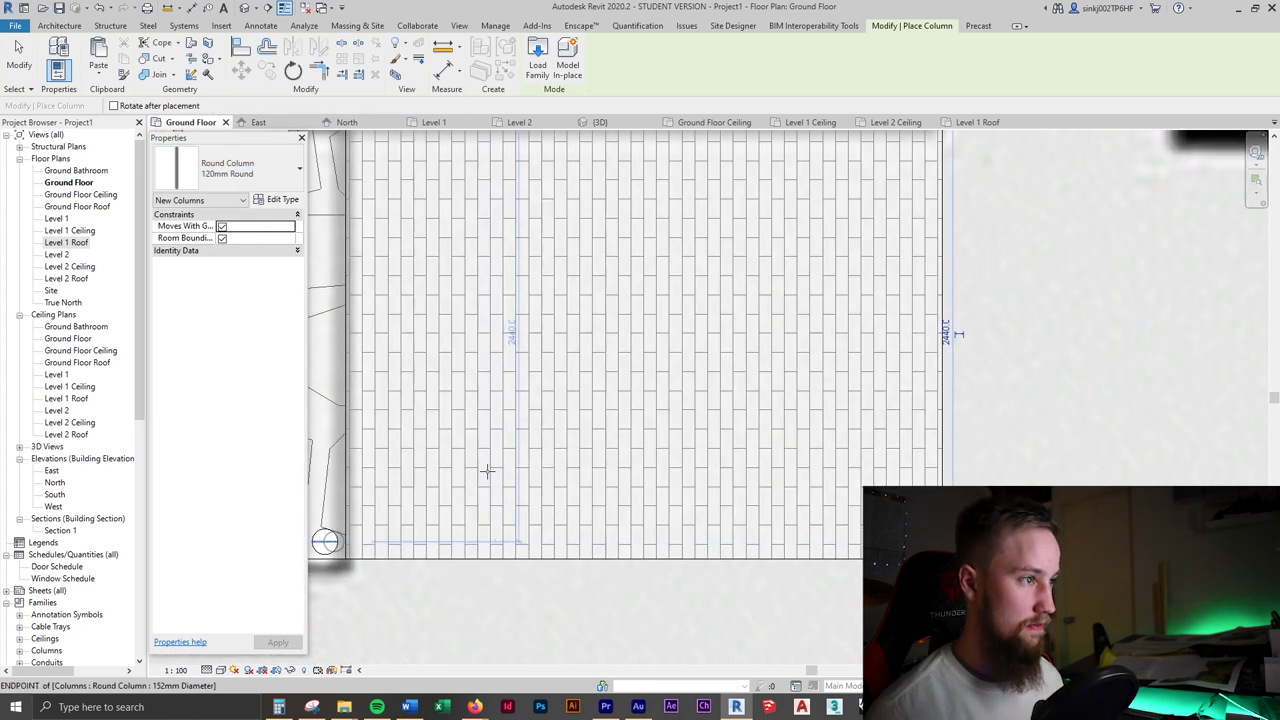
left_click(923, 542)
key("Escape")
key("Escape")
scroll(812, 587, "down", 2)
- Attach the top of the carport's outer front corner column to the carport roof in the 3D view
left_click(812, 587)
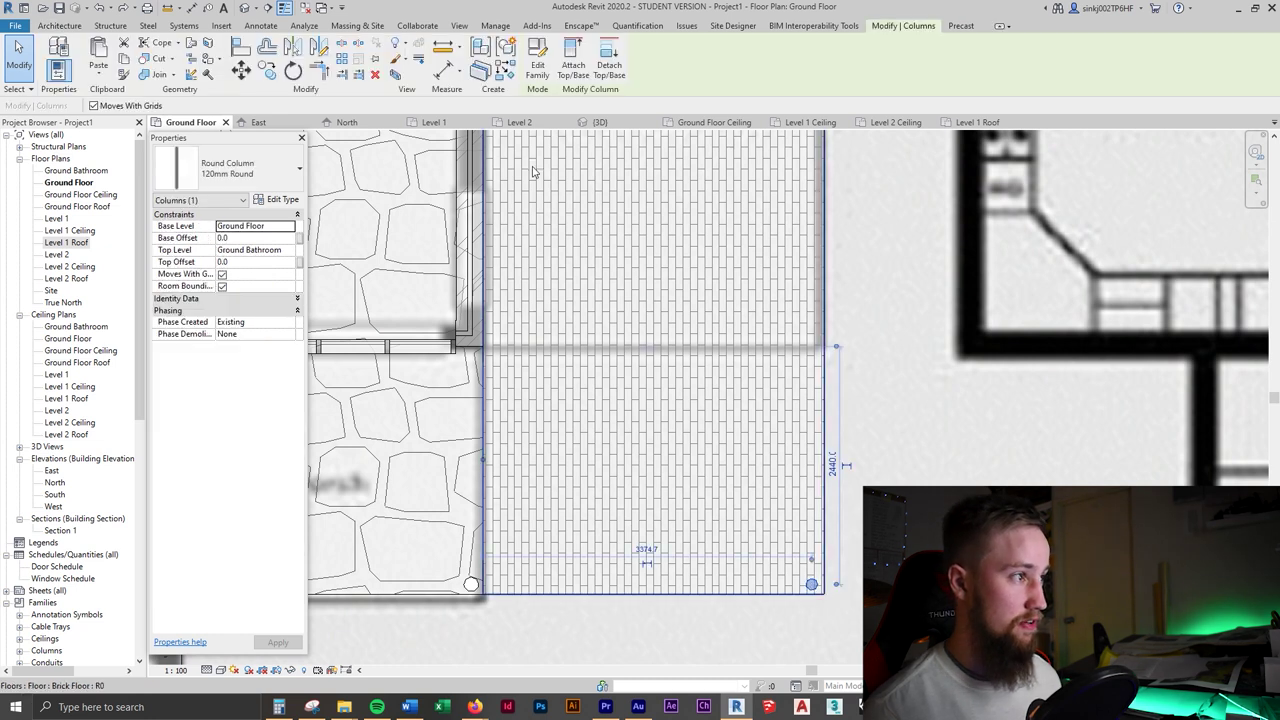
left_click(598, 122)
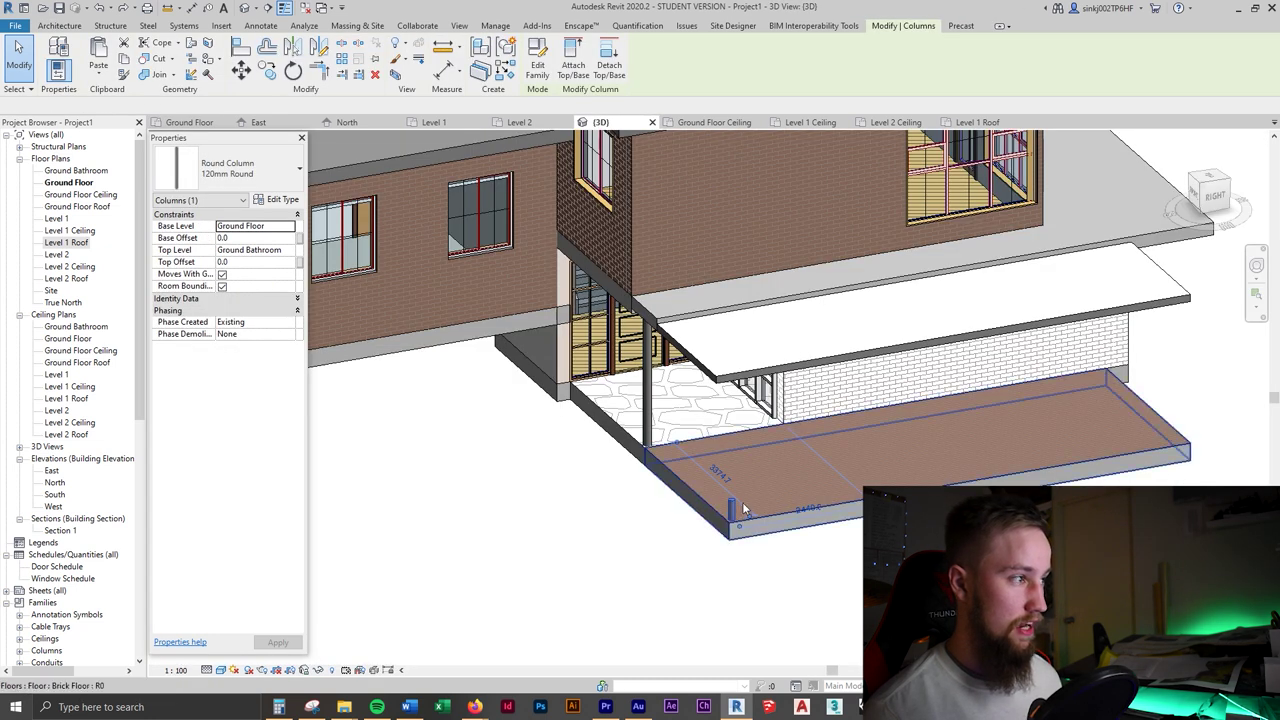
left_click(563, 78)
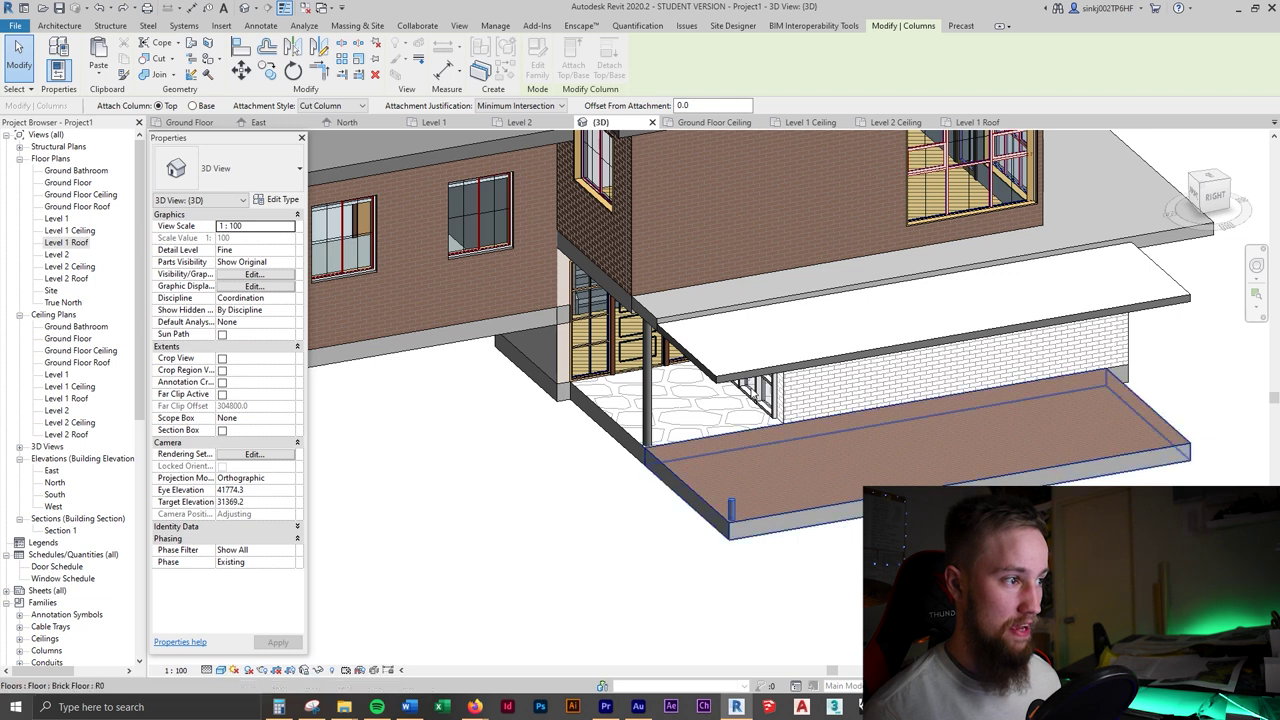
left_click(755, 352)
key("Escape")
key("Escape")
middle_click_drag(755, 352, 913, 370, "shift")
left_click(927, 372)
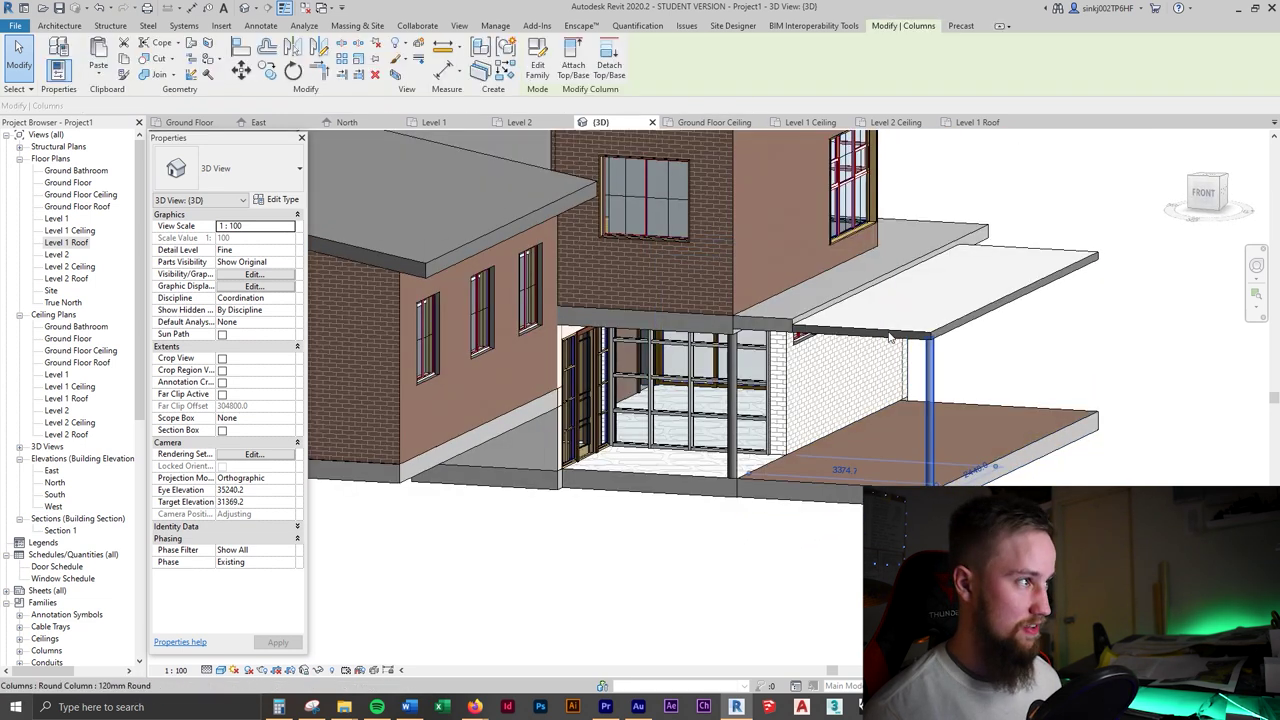
- Array the corner column on the Ground Floor plan as 4 grouped columns, with the last at the carport floor's outer rear corner
left_click(168, 124)
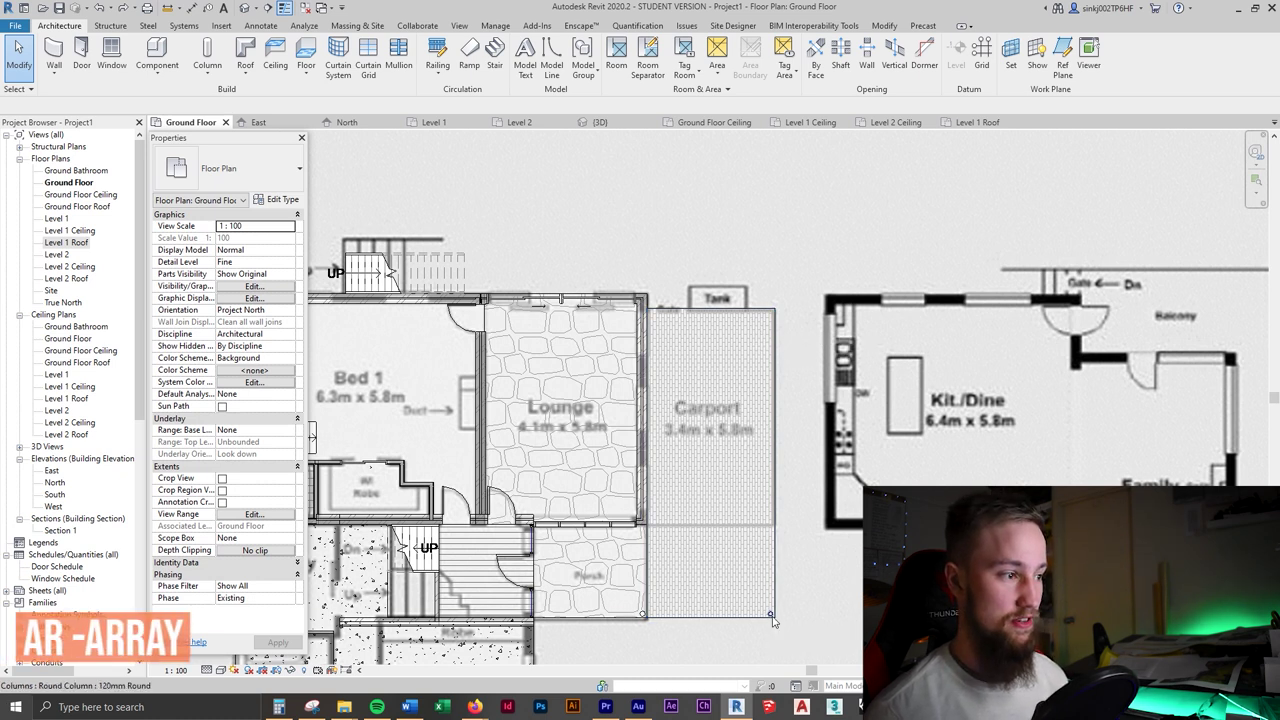
left_click(771, 618)
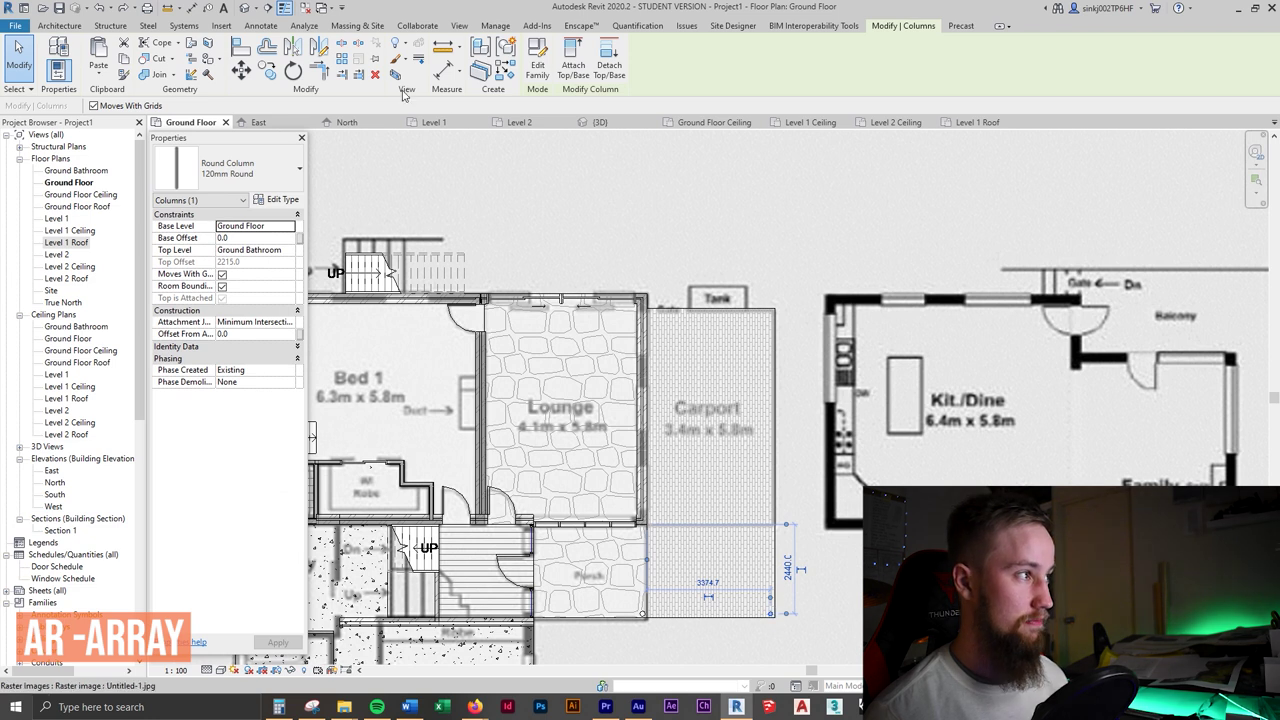
left_click(342, 59)
key("a")
key("r")
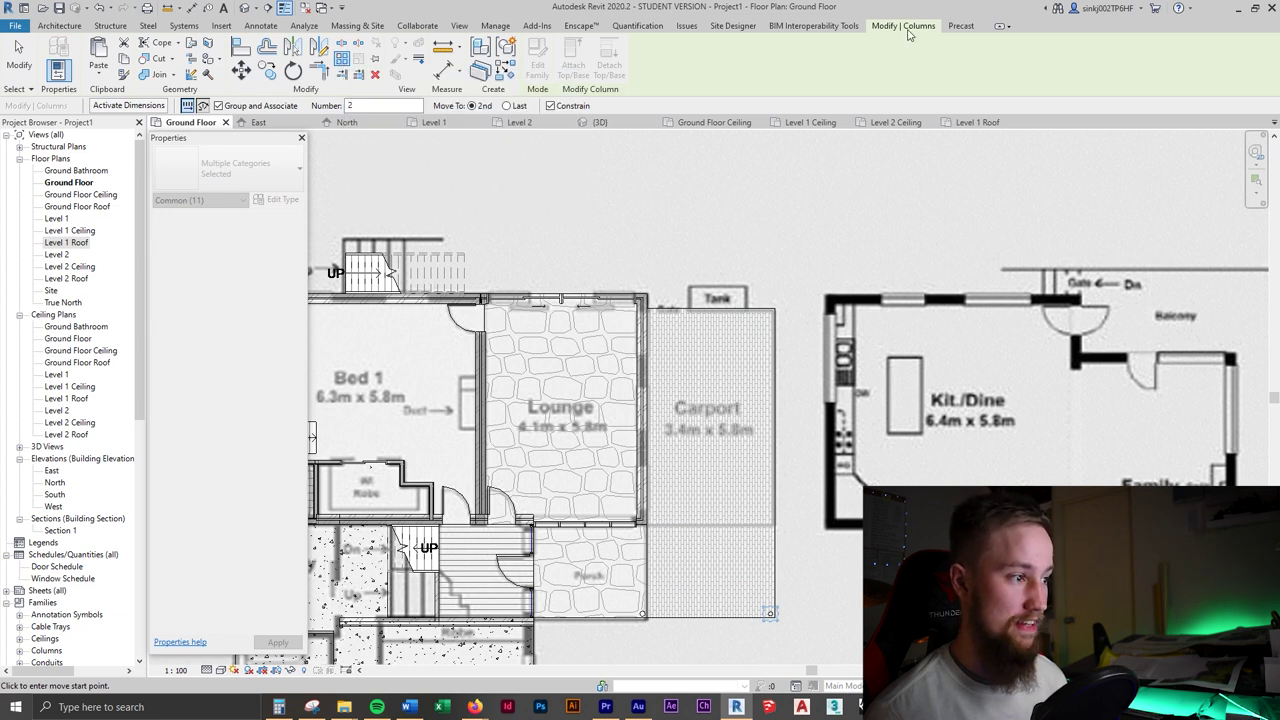
scroll(770, 605, "up", 5)
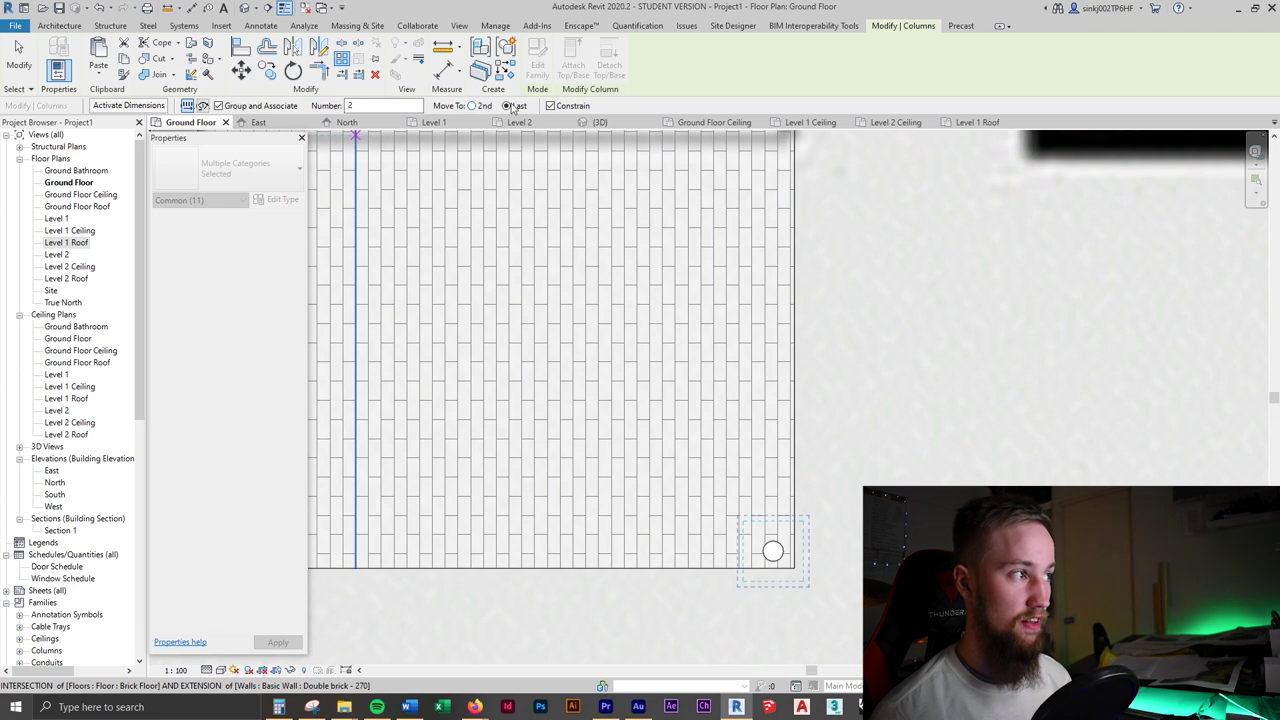
double_click(352, 105)
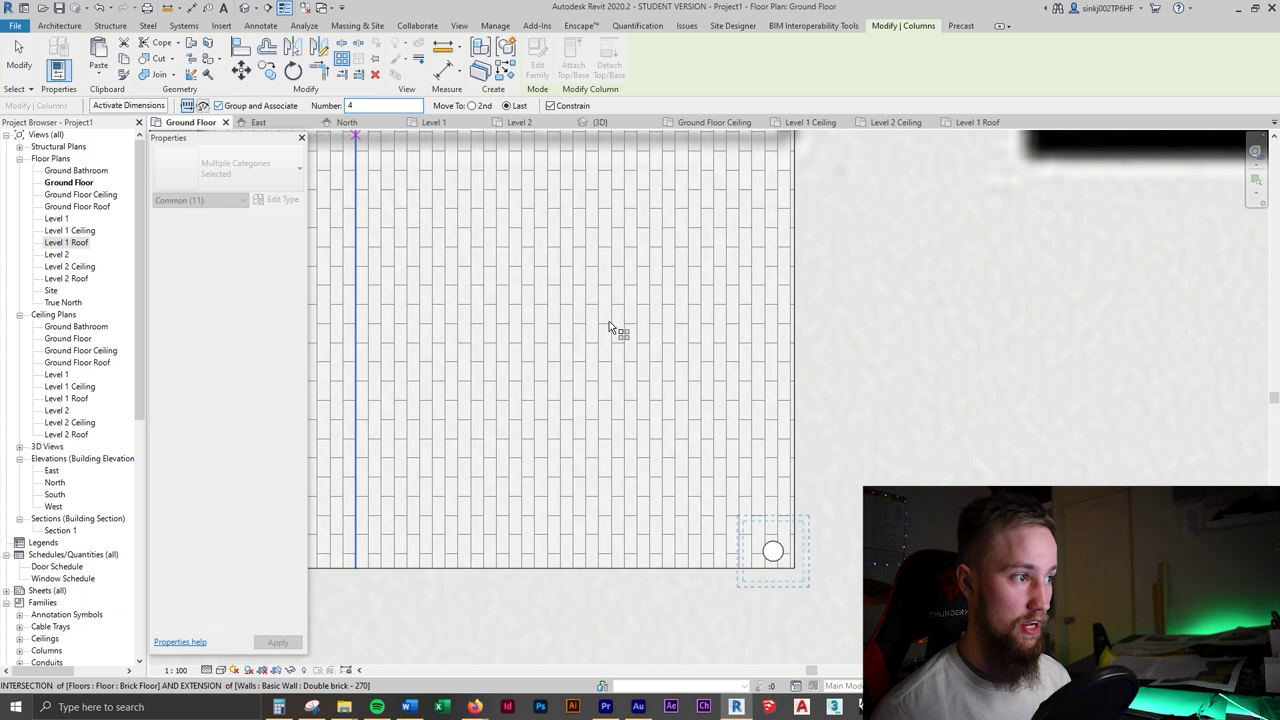
scroll(793, 480, "down", 2)
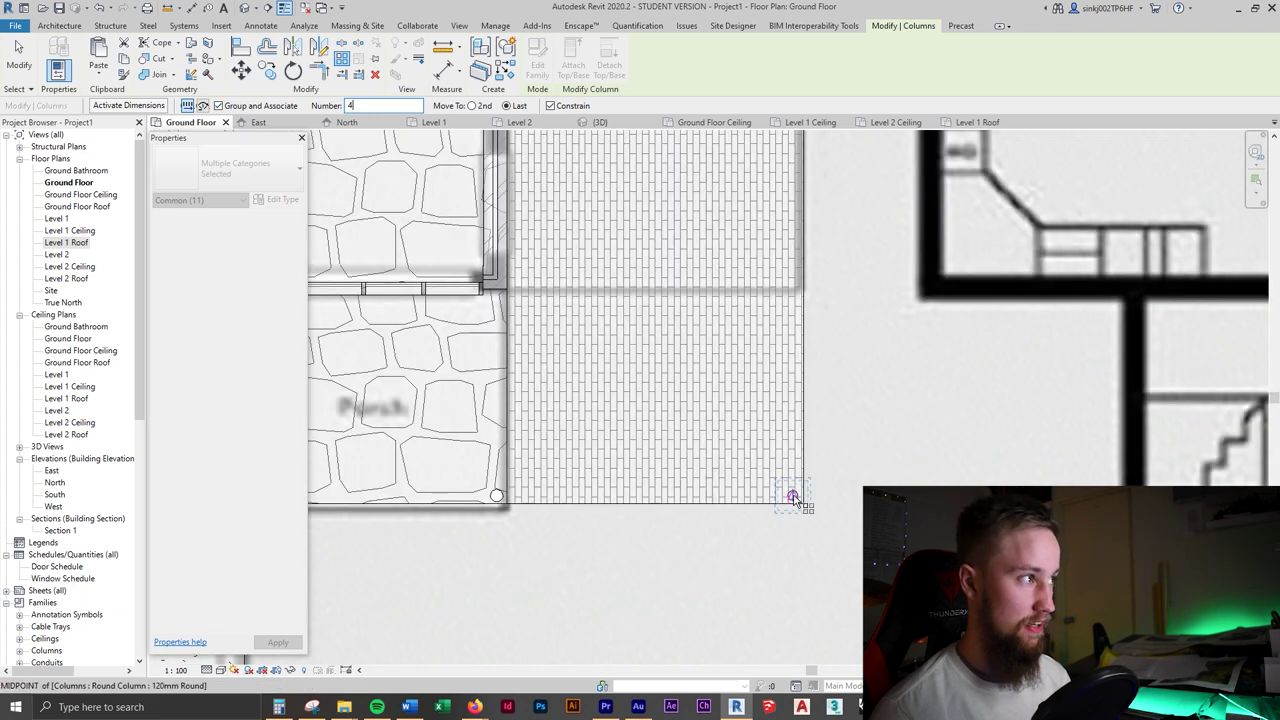
left_click(793, 496)
middle_click_drag(832, 312, 848, 596)
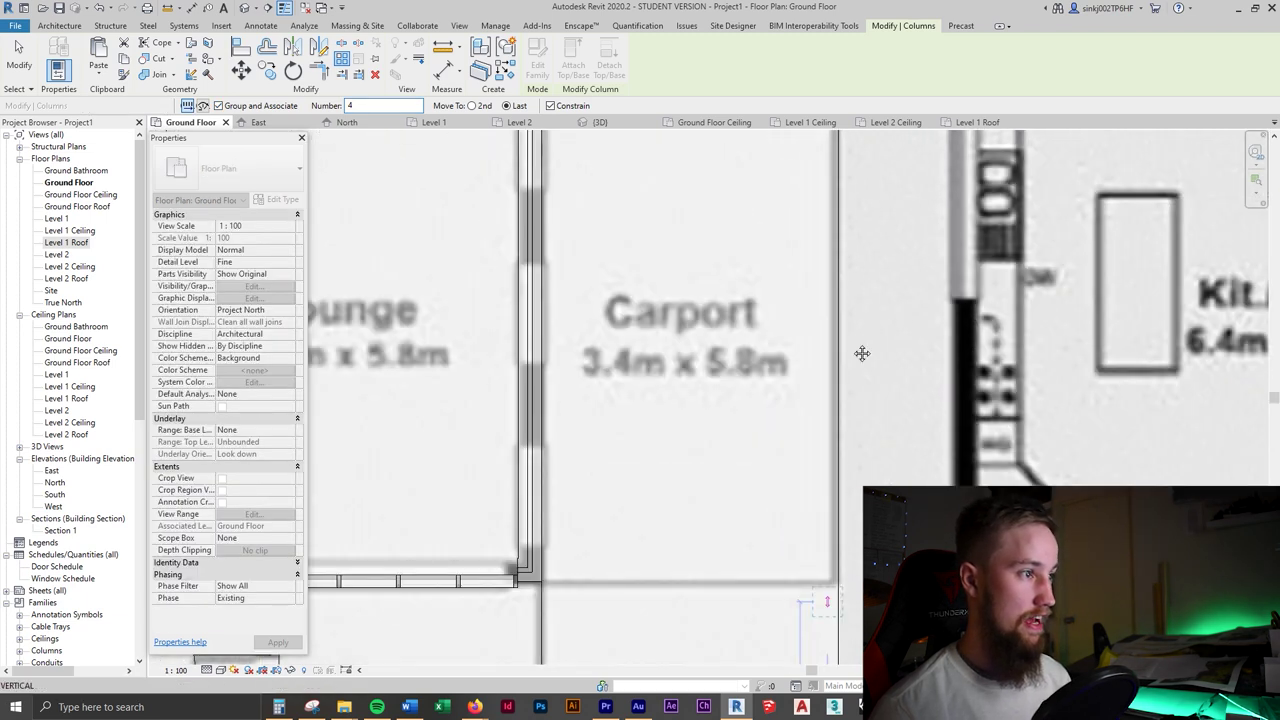
middle_click_drag(852, 286, 836, 400)
scroll(825, 405, "up", 3)
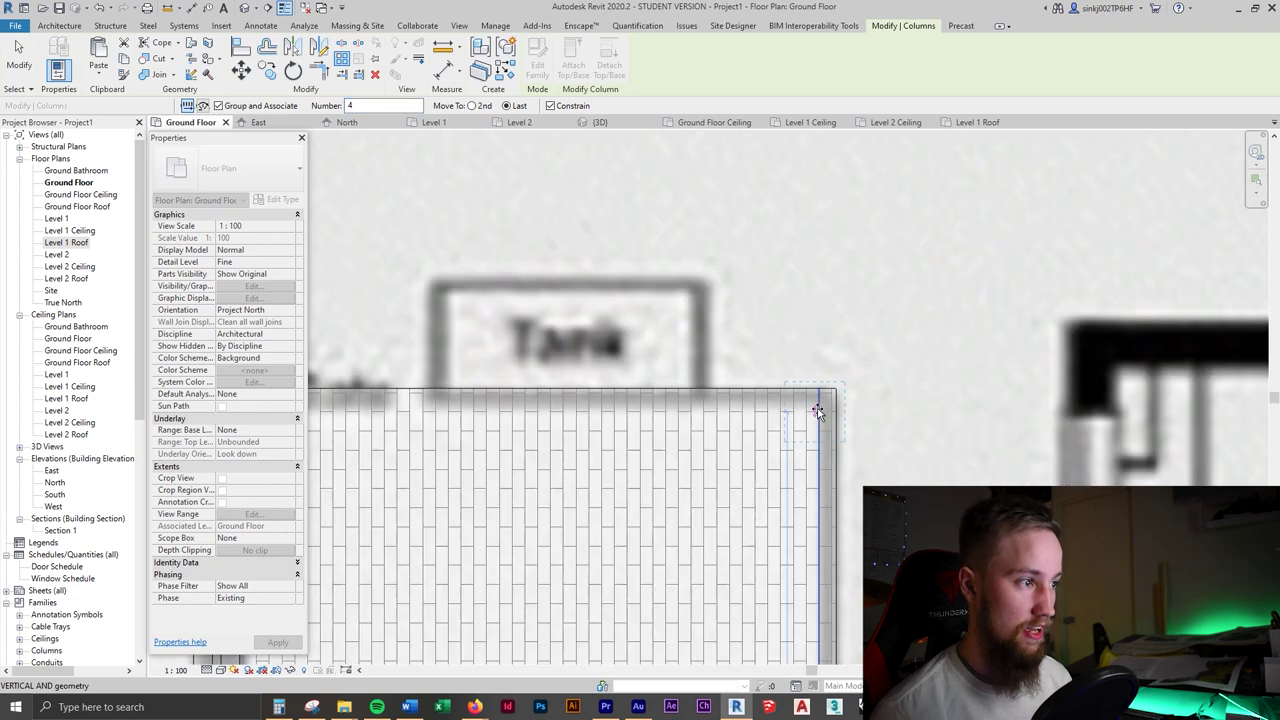
left_click(817, 412)
scroll(840, 408, "down", 4)
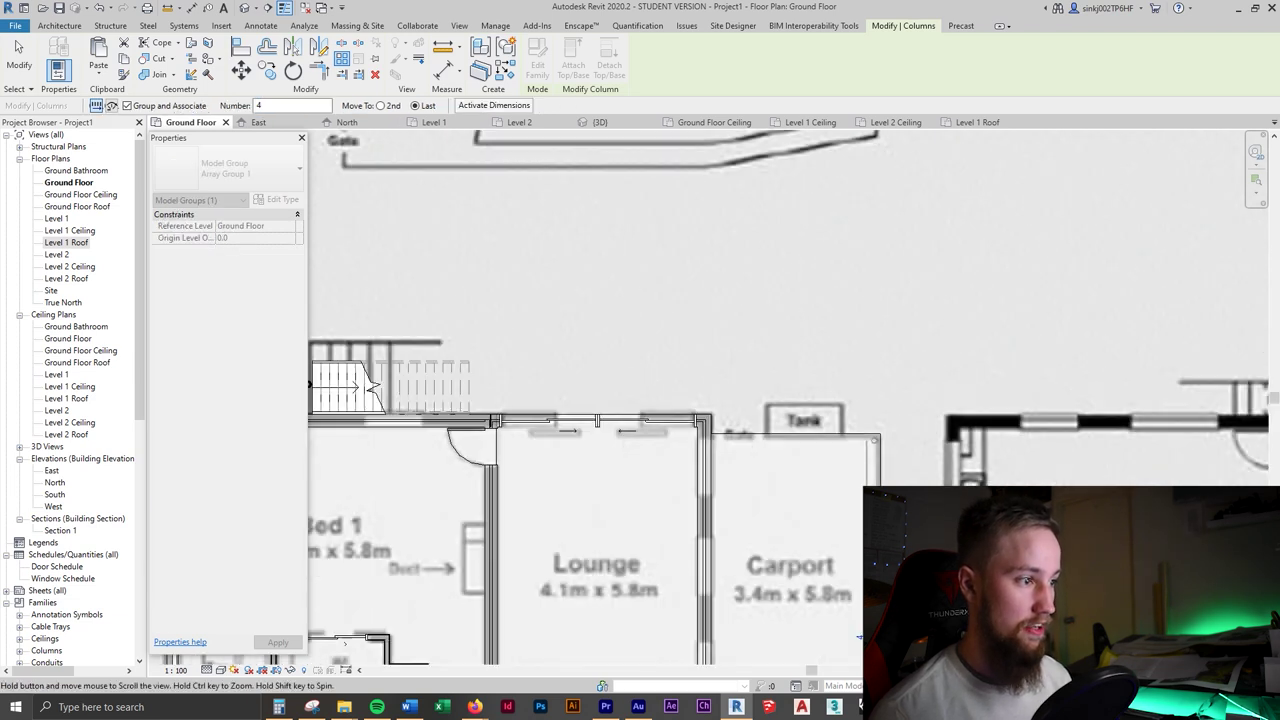
middle_click_drag(876, 406, 871, 386)
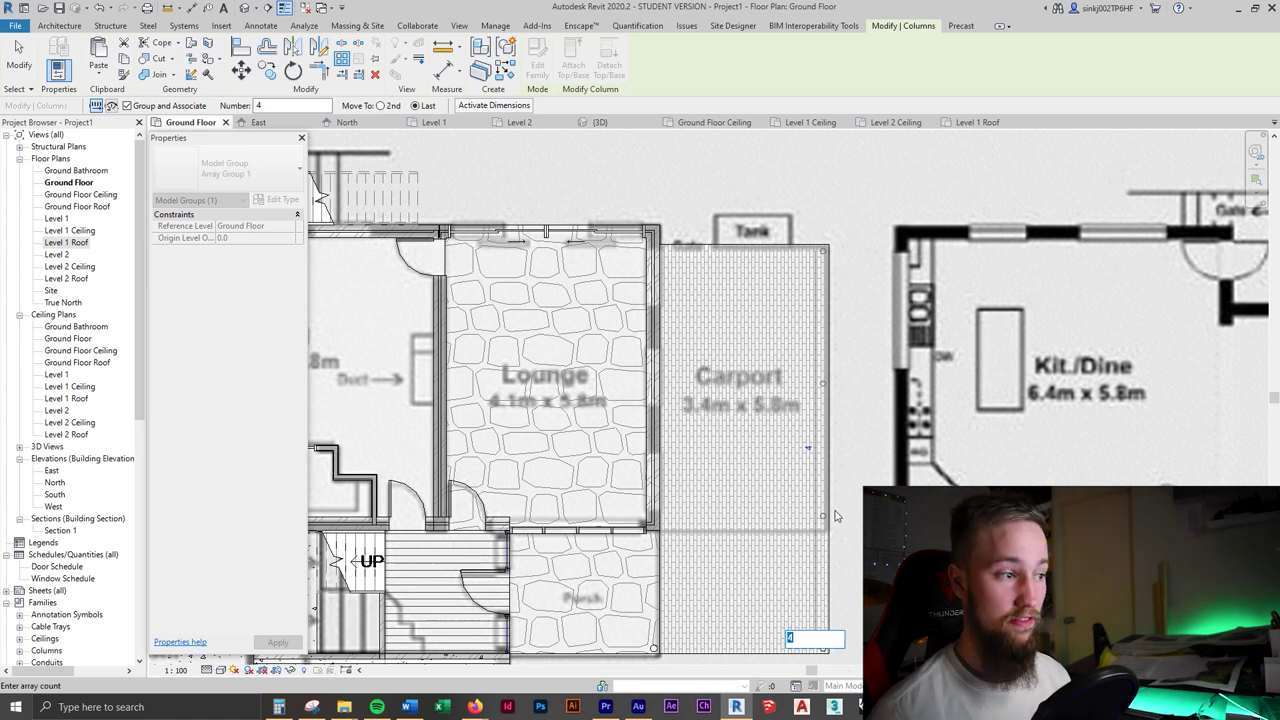
- Try array counts of 3 and 5 for the carport columns, and return the count to 4
key("Return")
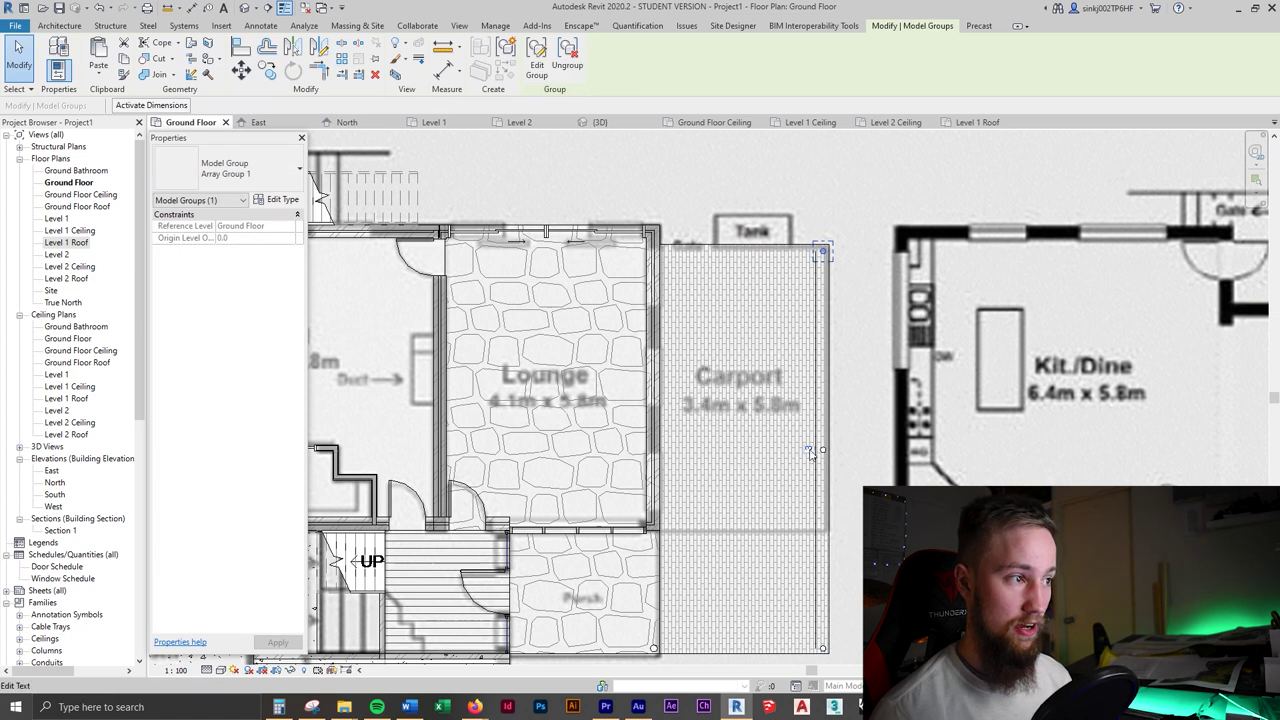
left_click(811, 452)
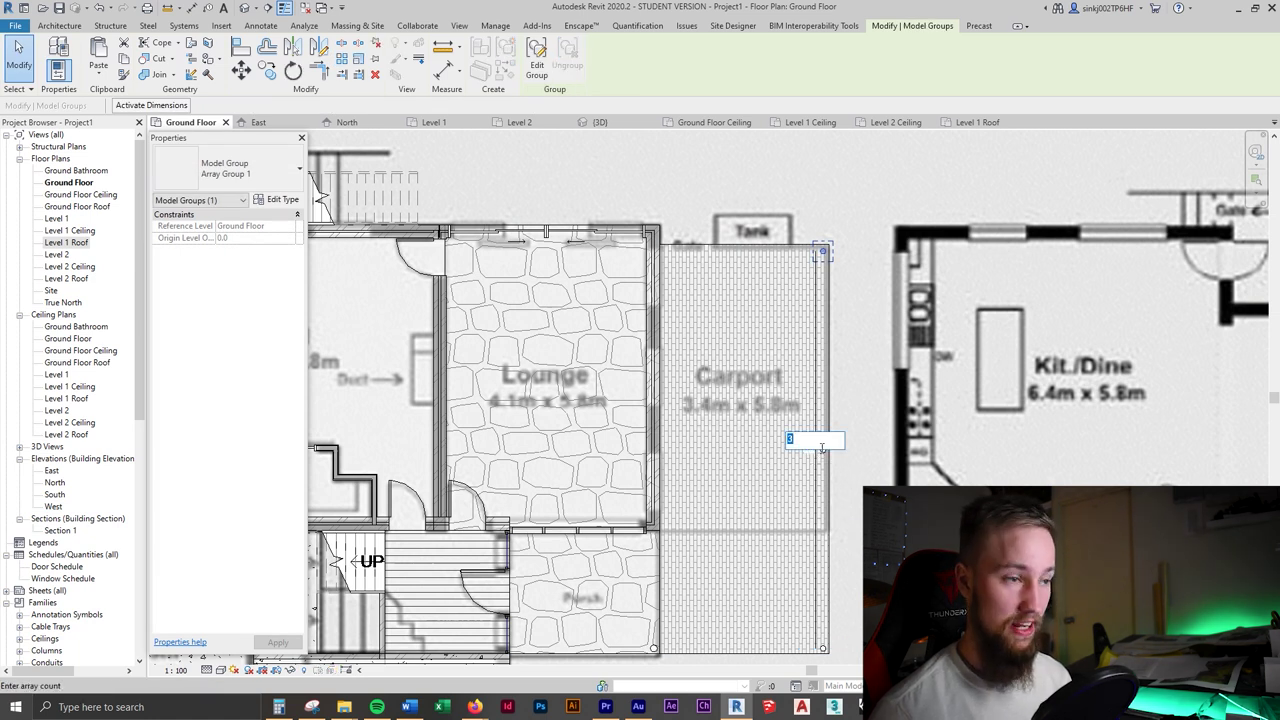
key("Return")
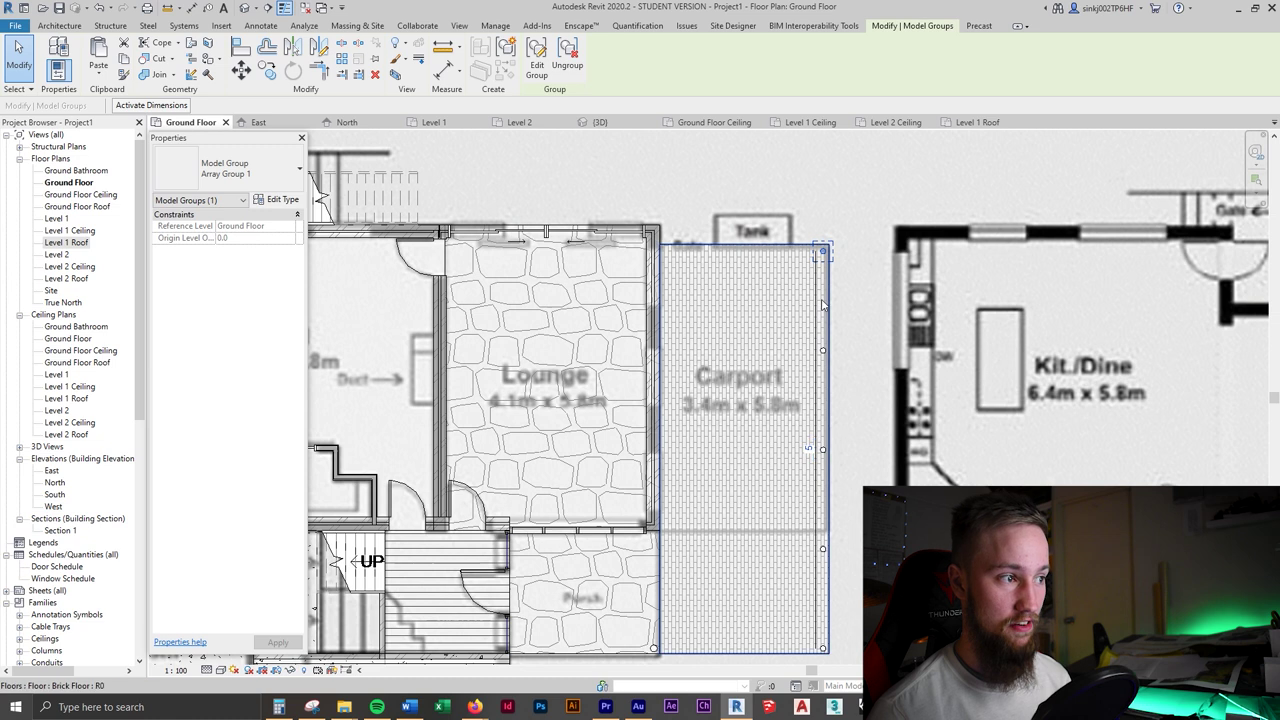
left_click(809, 448)
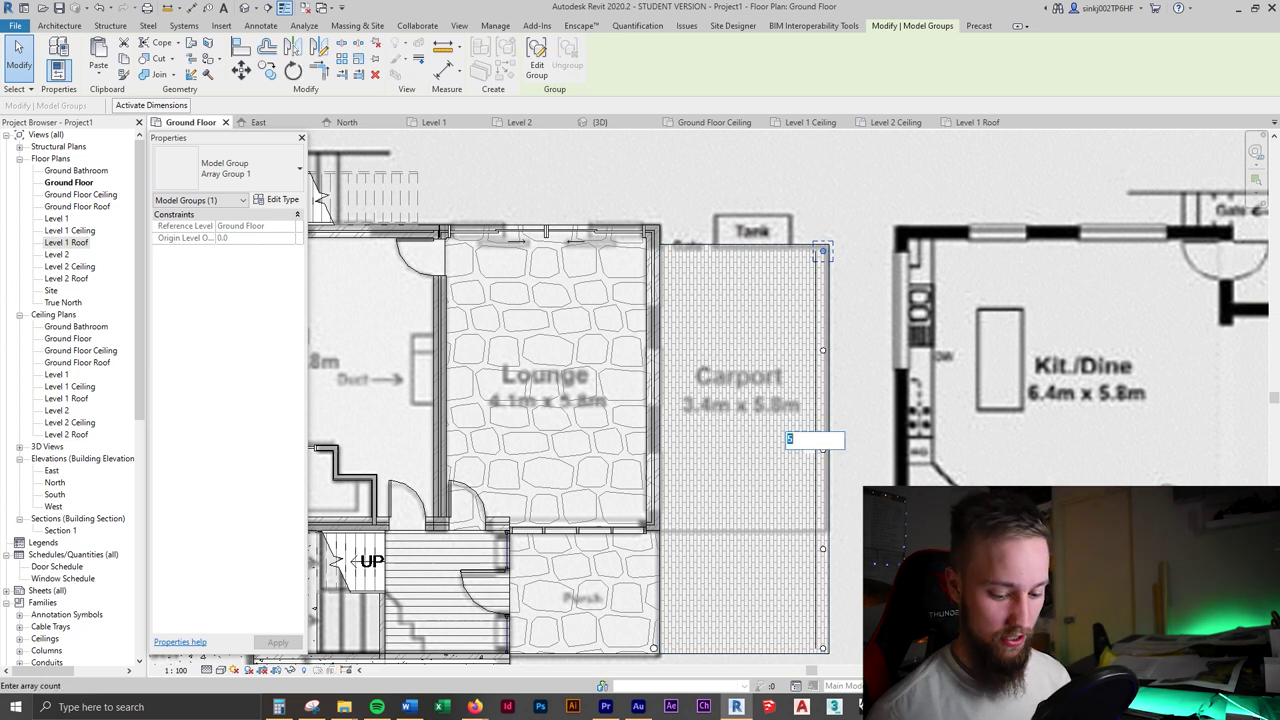
key("Return")
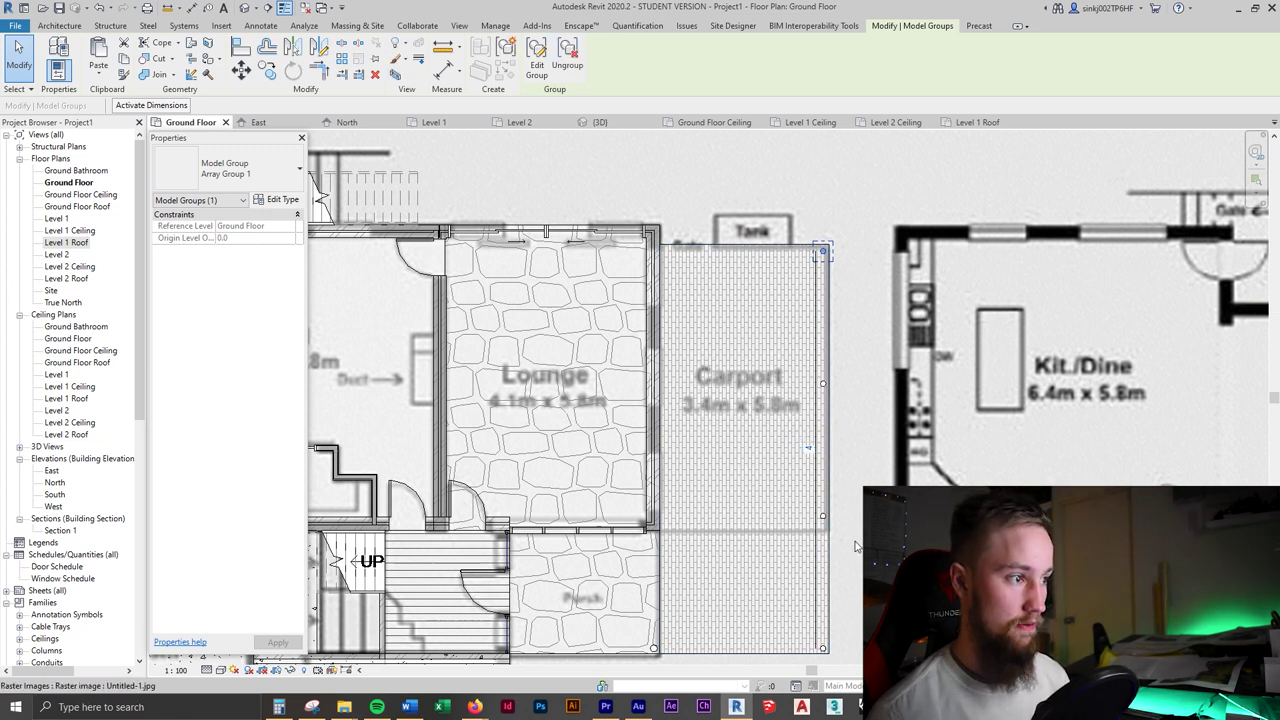
left_click(823, 519)
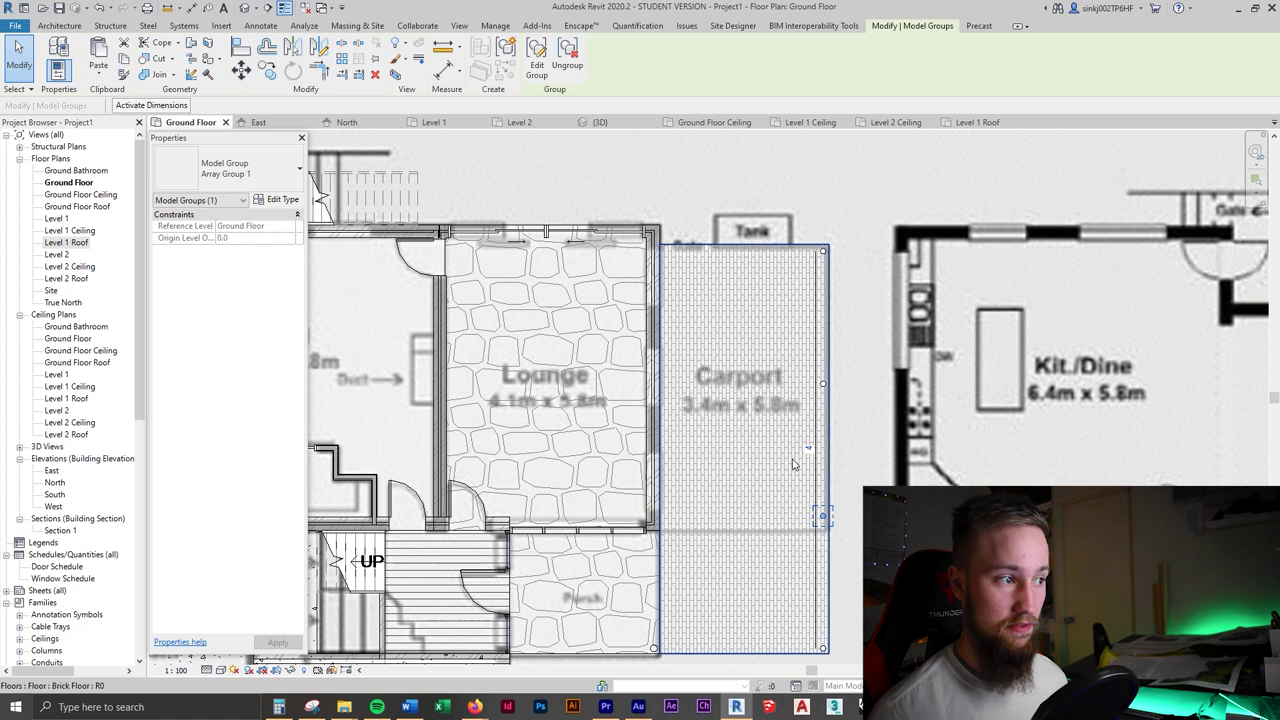
left_click(850, 390)
left_click(858, 400)
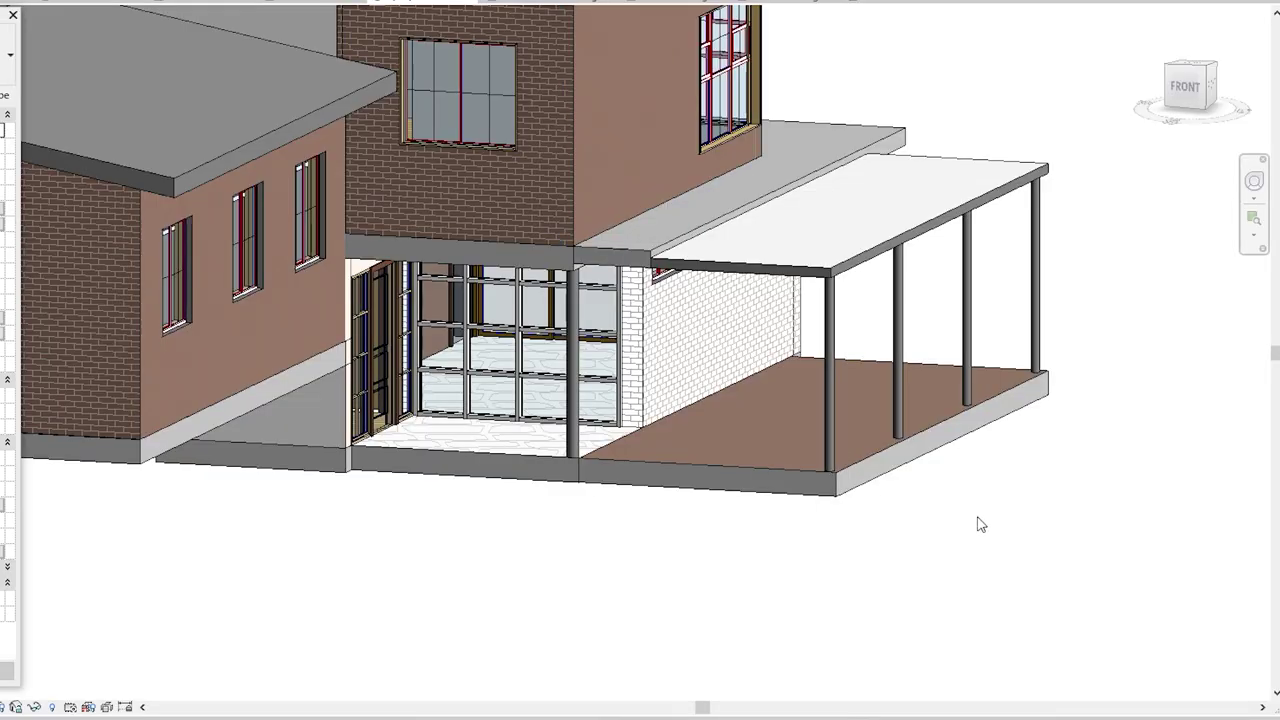
- Examine the carport columns from several sides in 3D and compare the rear balcony with the reference photos
scroll(900, 530, "up", 3)
middle_click_drag(851, 535, 957, 537, "shift")
scroll(937, 575, "down", 3)
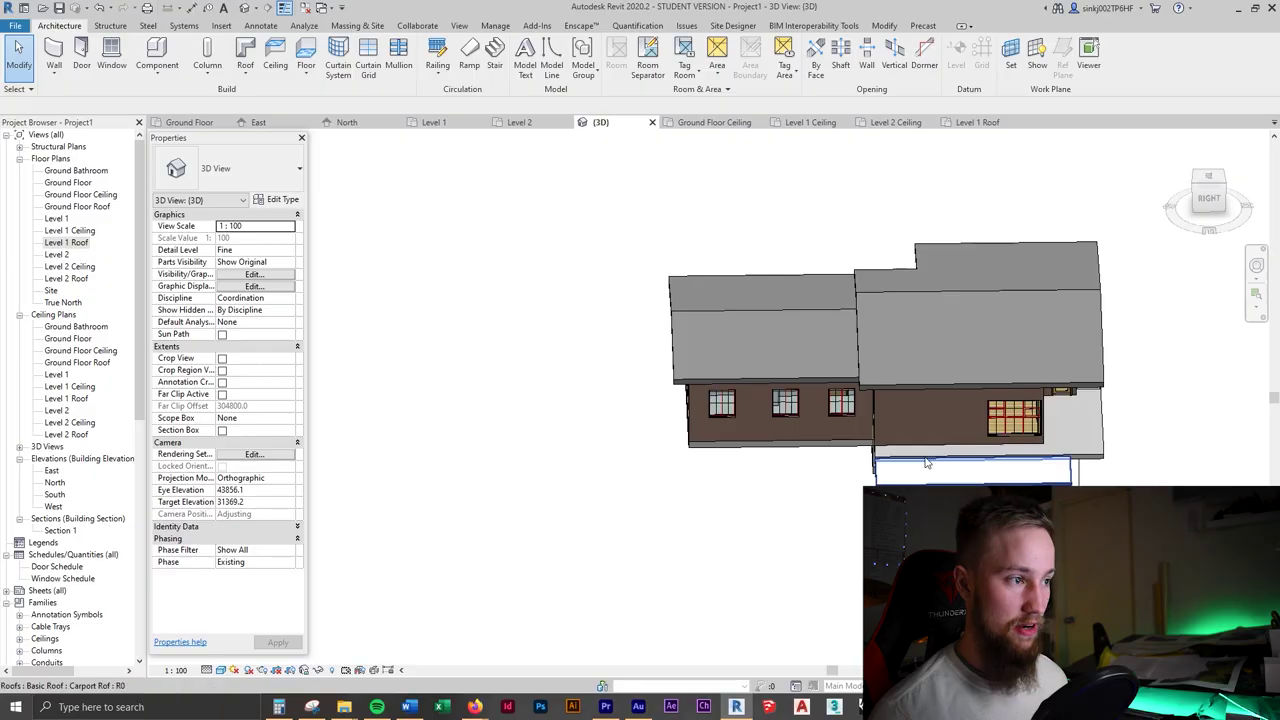
middle_click_drag(926, 462, 780, 650, "shift")
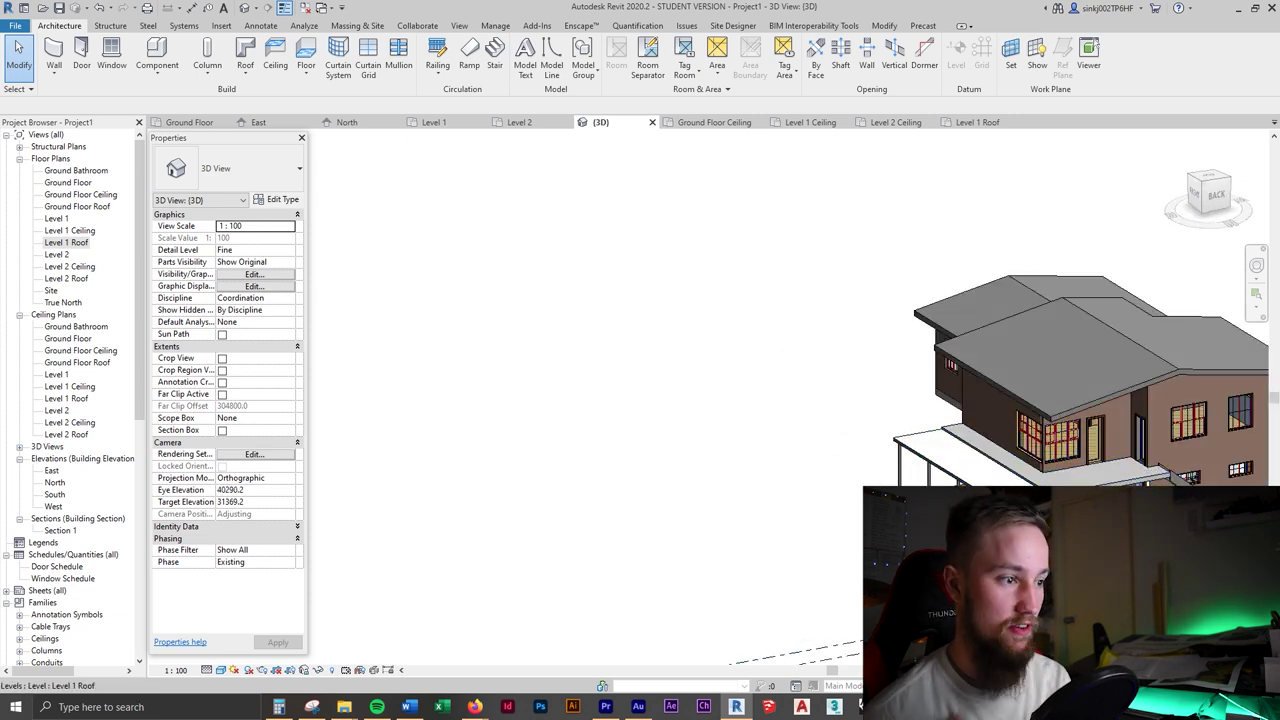
key("alt+Tab")
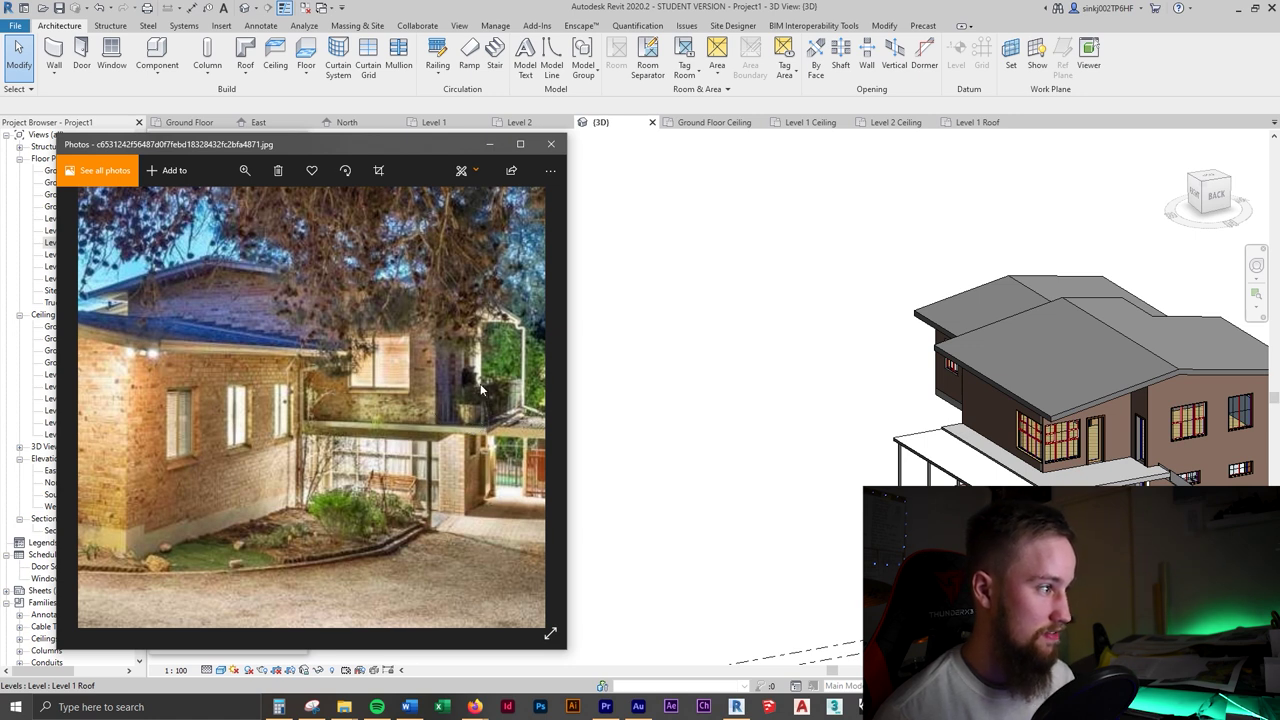
key("Right")
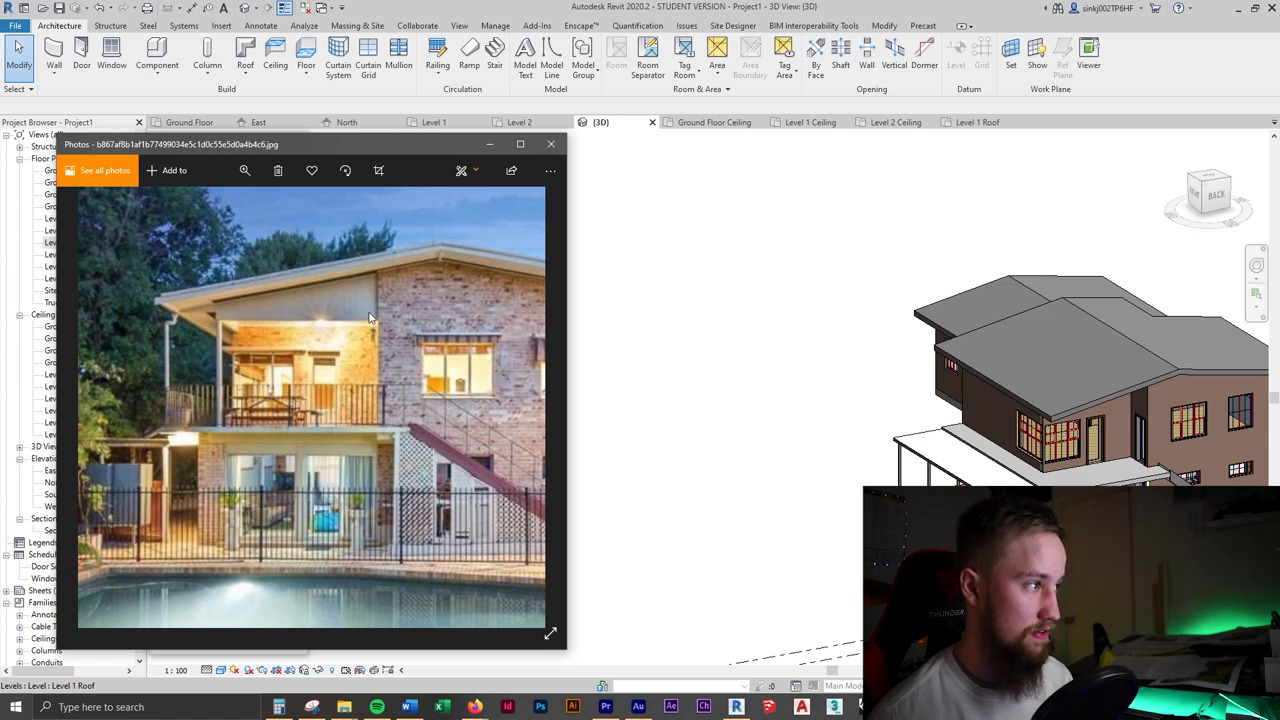
left_click(700, 380)
middle_click_drag(1137, 443, 1017, 461)
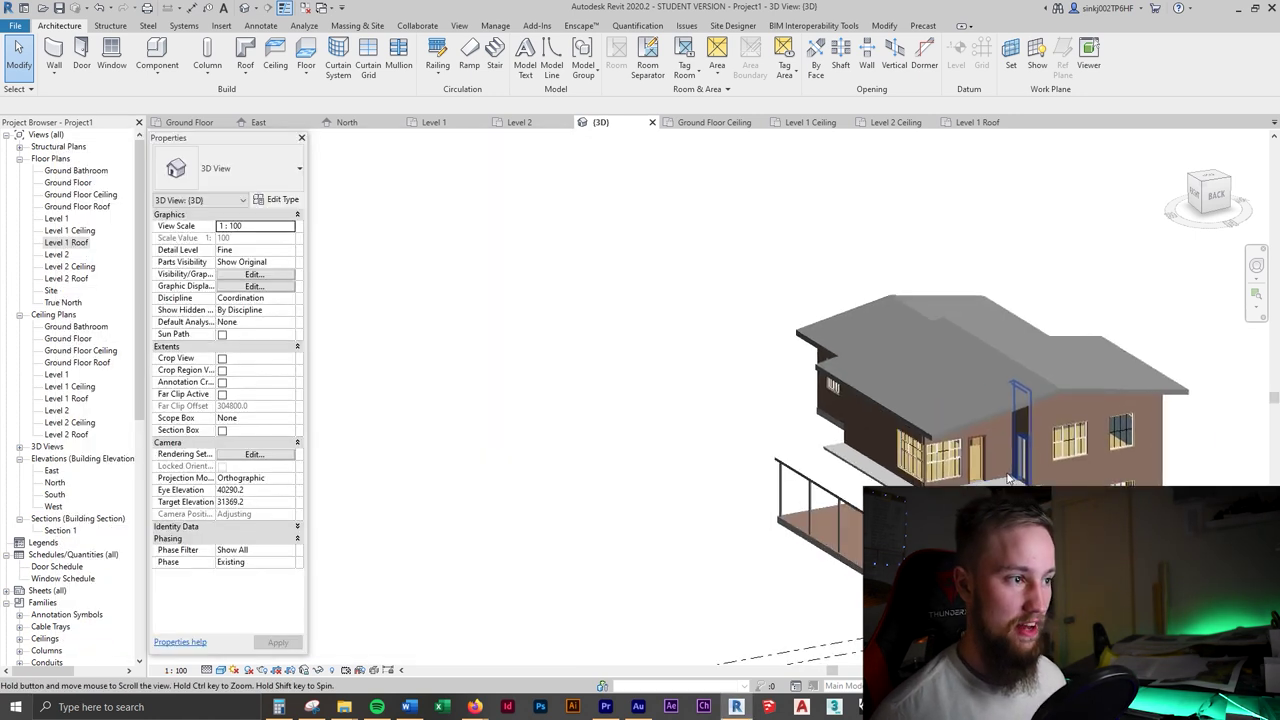
scroll(1017, 461, "up", 2)
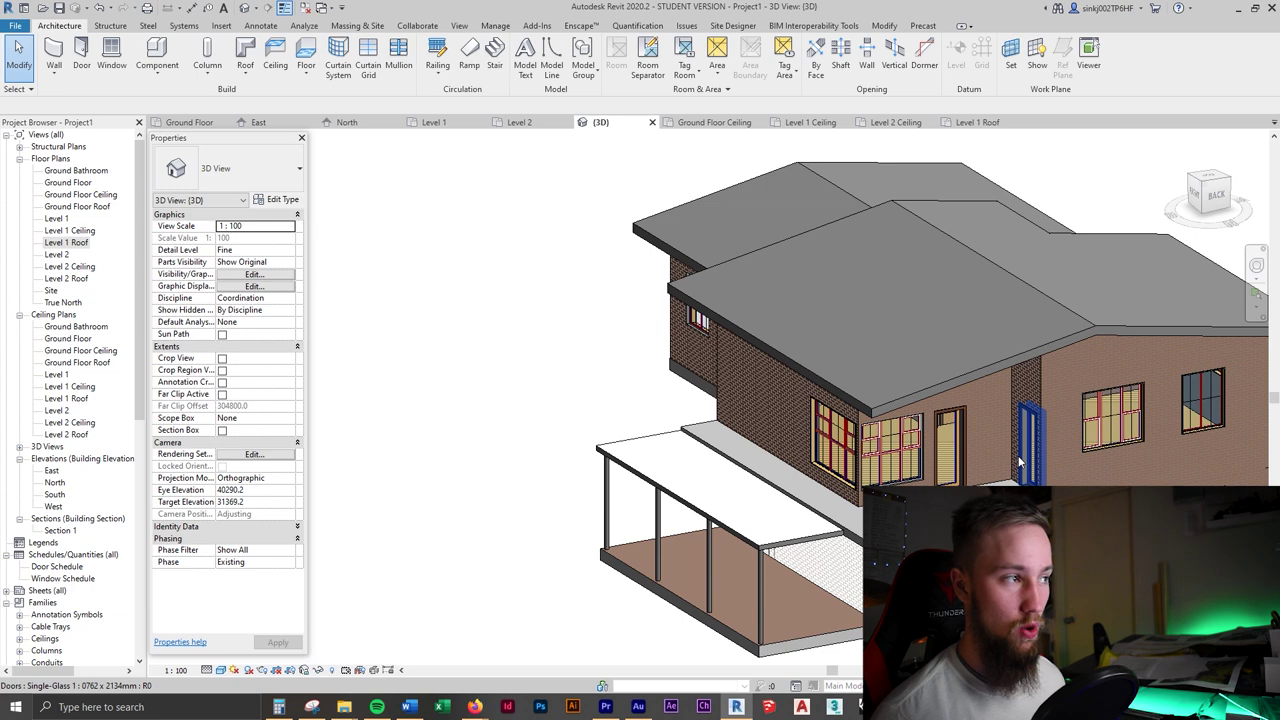
- Save the project and choose the Generic 200mm Wall type for a new wall on the Level 2 plan
left_click(519, 122)
scroll(770, 350, "up", 3)
scroll(700, 300, "up", 5)
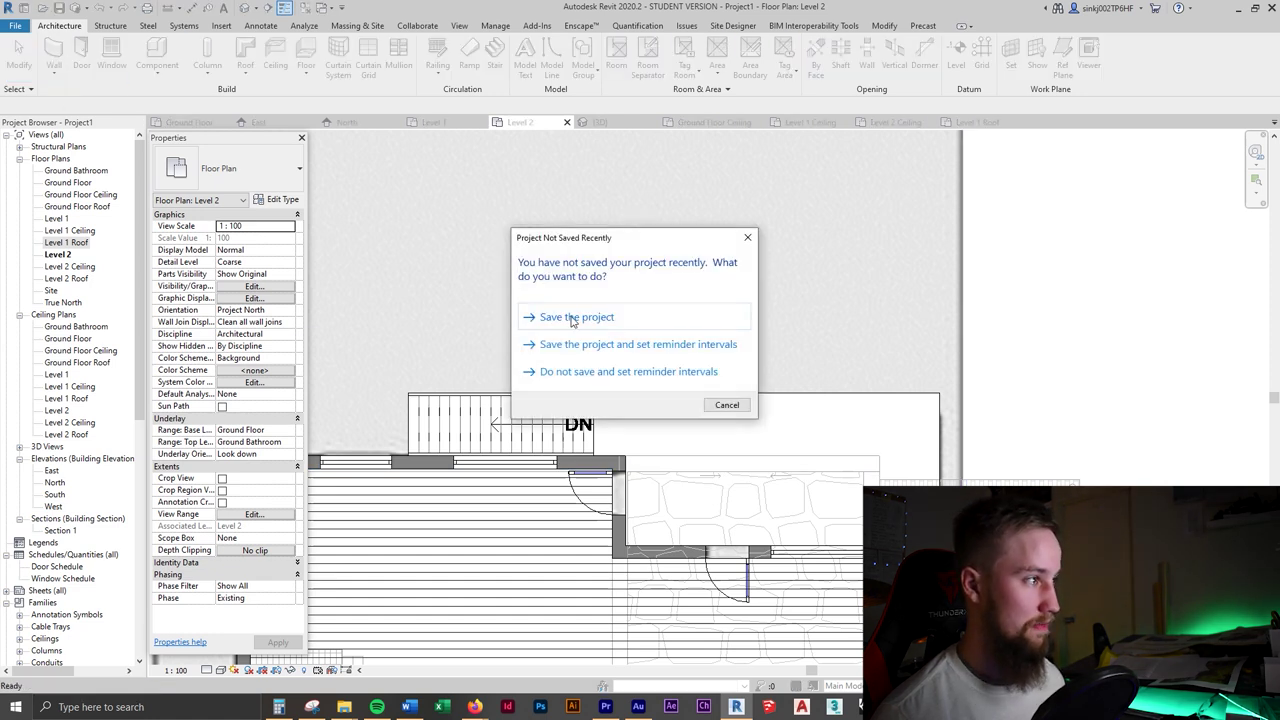
left_click(573, 318)
left_click(269, 178)
scroll(269, 278, "up", 1)
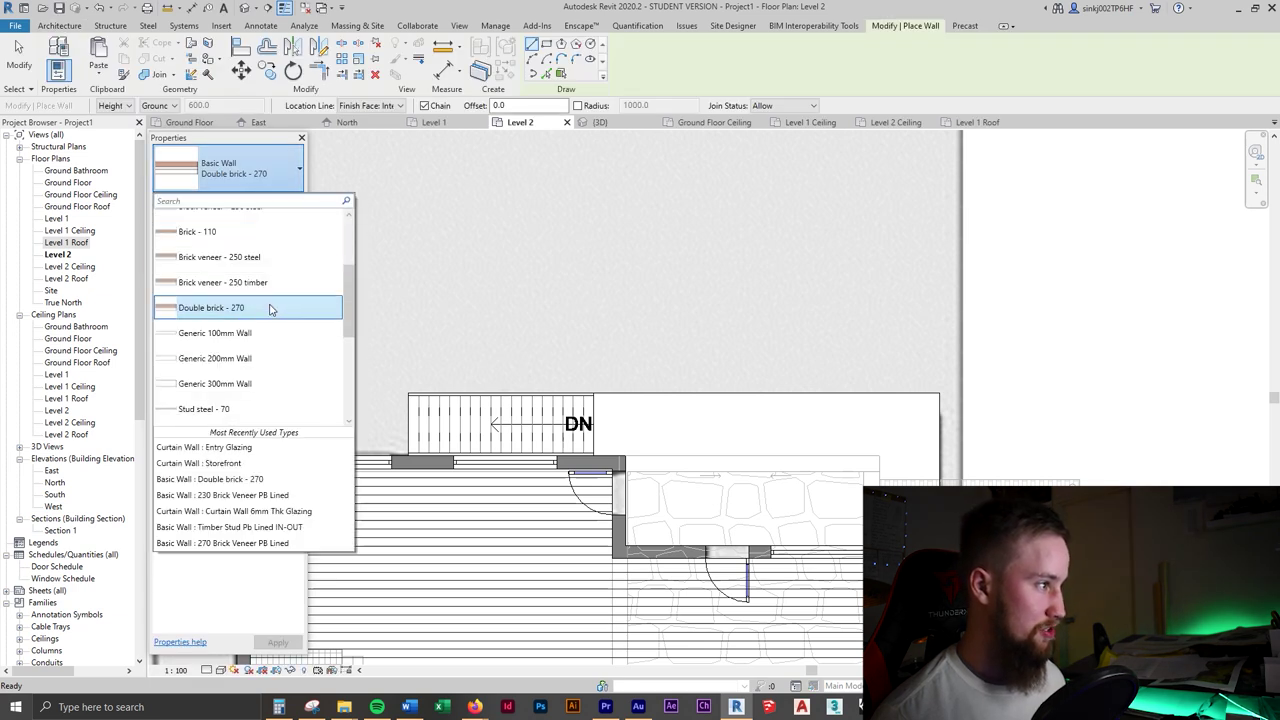
left_click(270, 358)
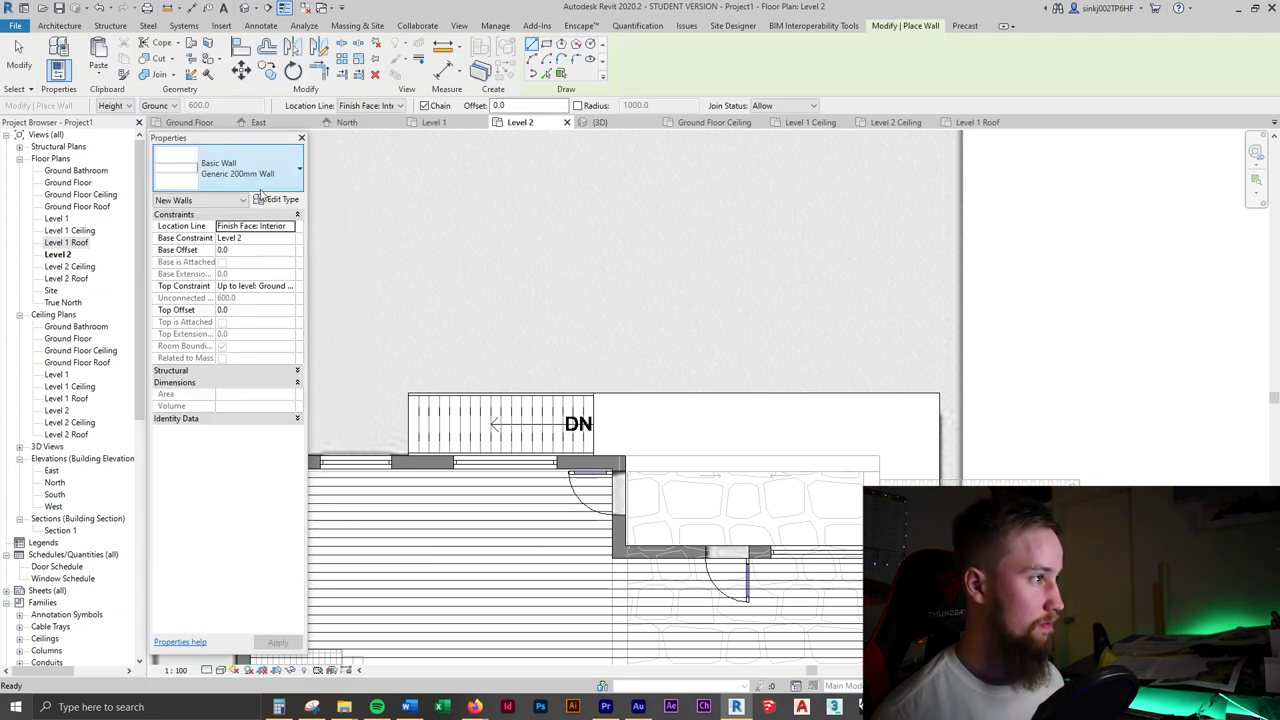
- Draw walls around the balcony recess from the house's rear corner, about 4455 mm along the rear, with location line Finish Face: Exterior
scroll(630, 481, "up", 2)
left_click(622, 441)
left_click(388, 105)
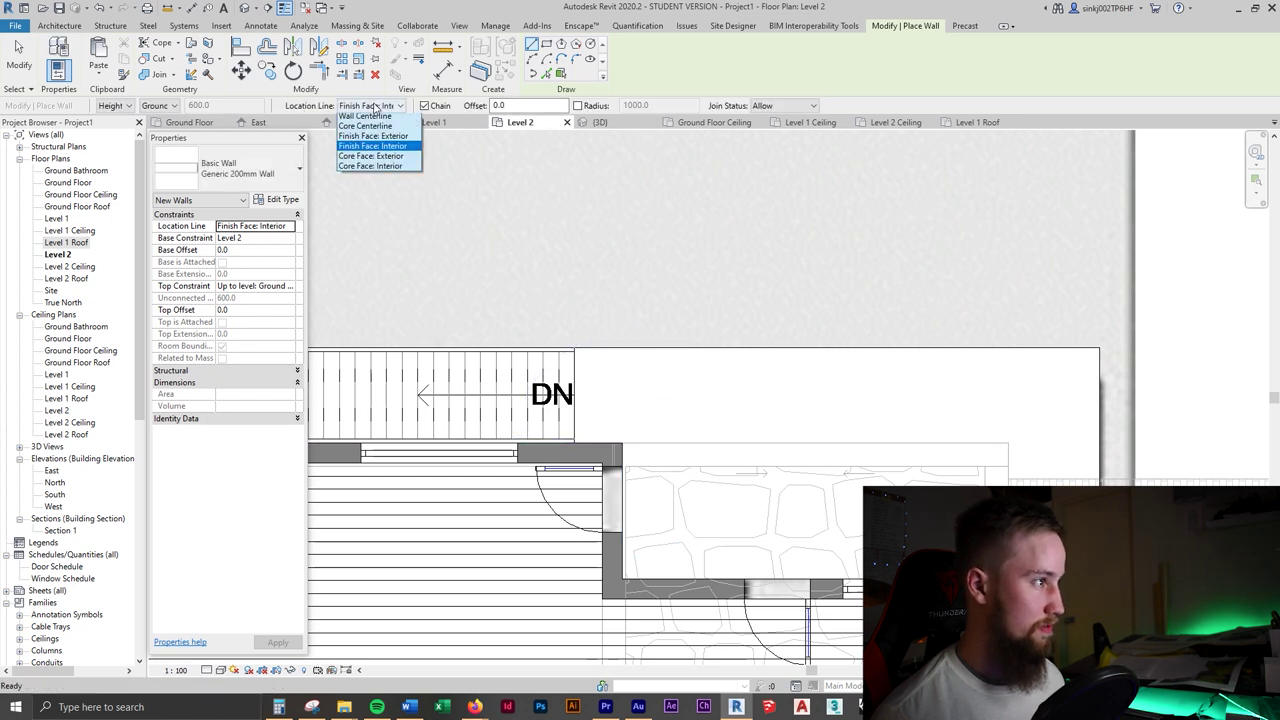
left_click(372, 139)
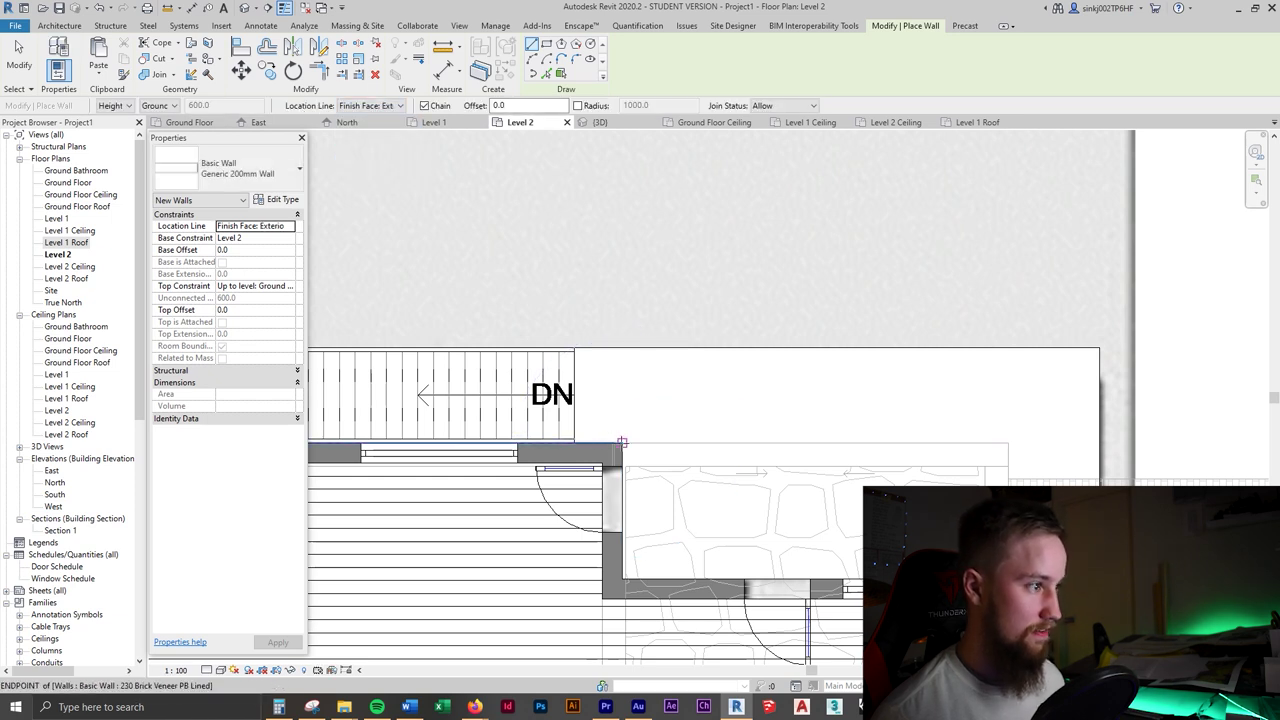
left_click(1007, 444)
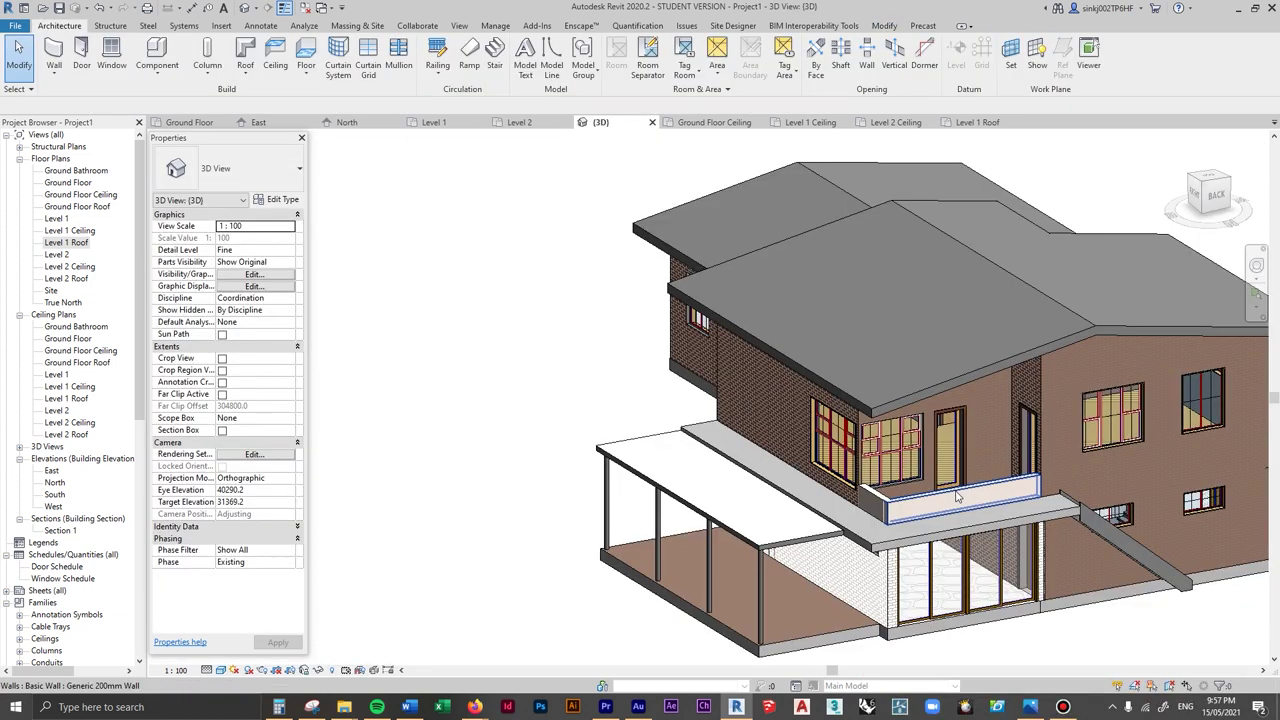
- Attach the tops of both rear balcony walls to the roof above, checking the design against the reference photo
left_click(922, 482)
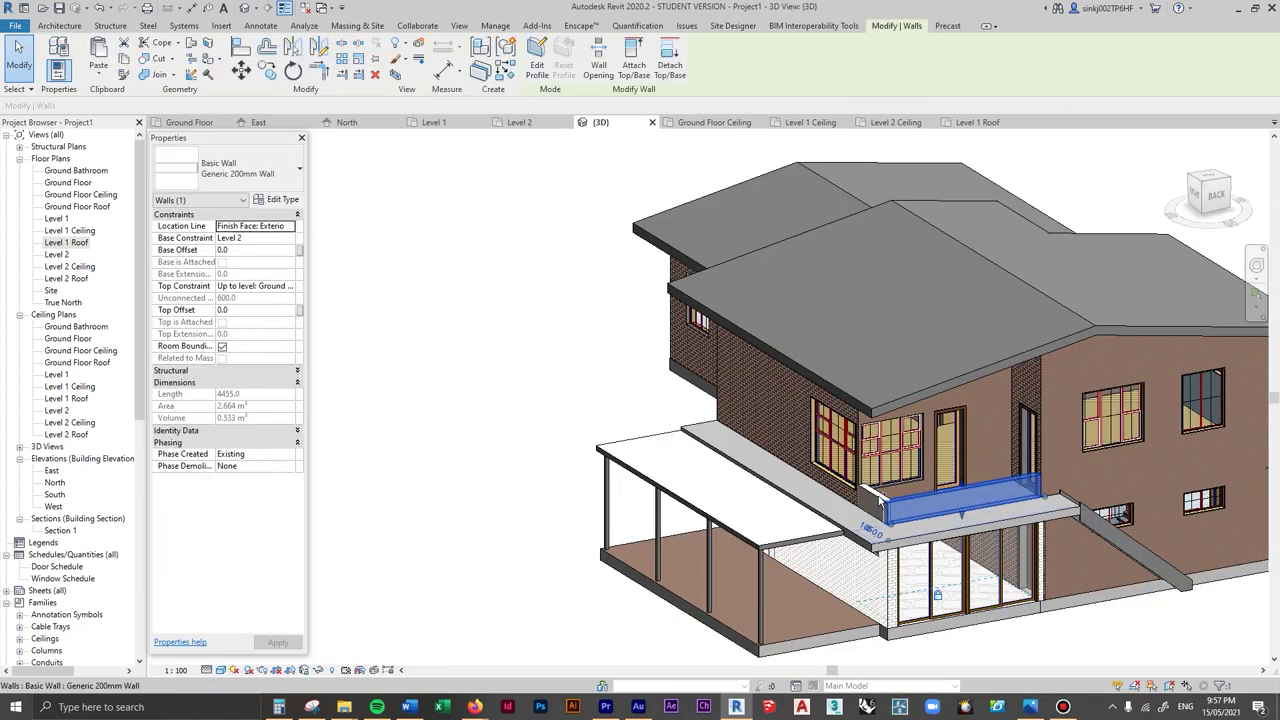
left_click(876, 500, "ctrl")
middle_click_drag(1034, 440, 1028, 418, "shift")
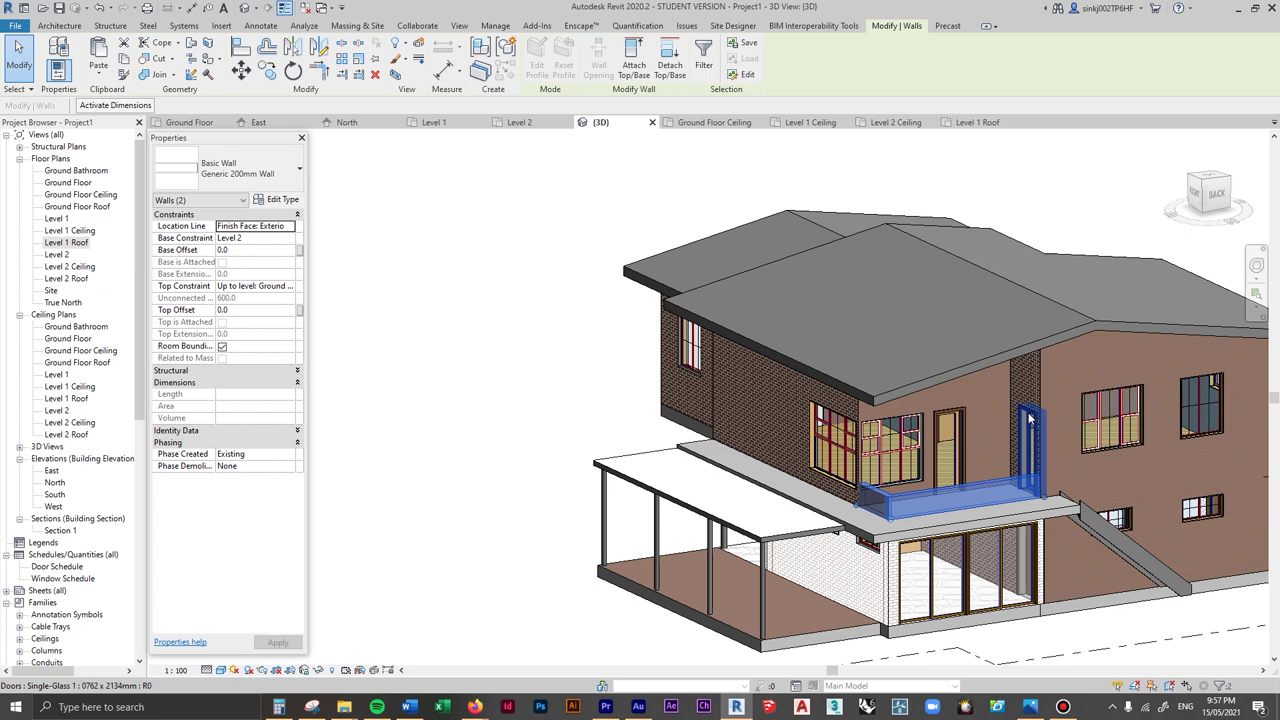
left_click(1030, 418)
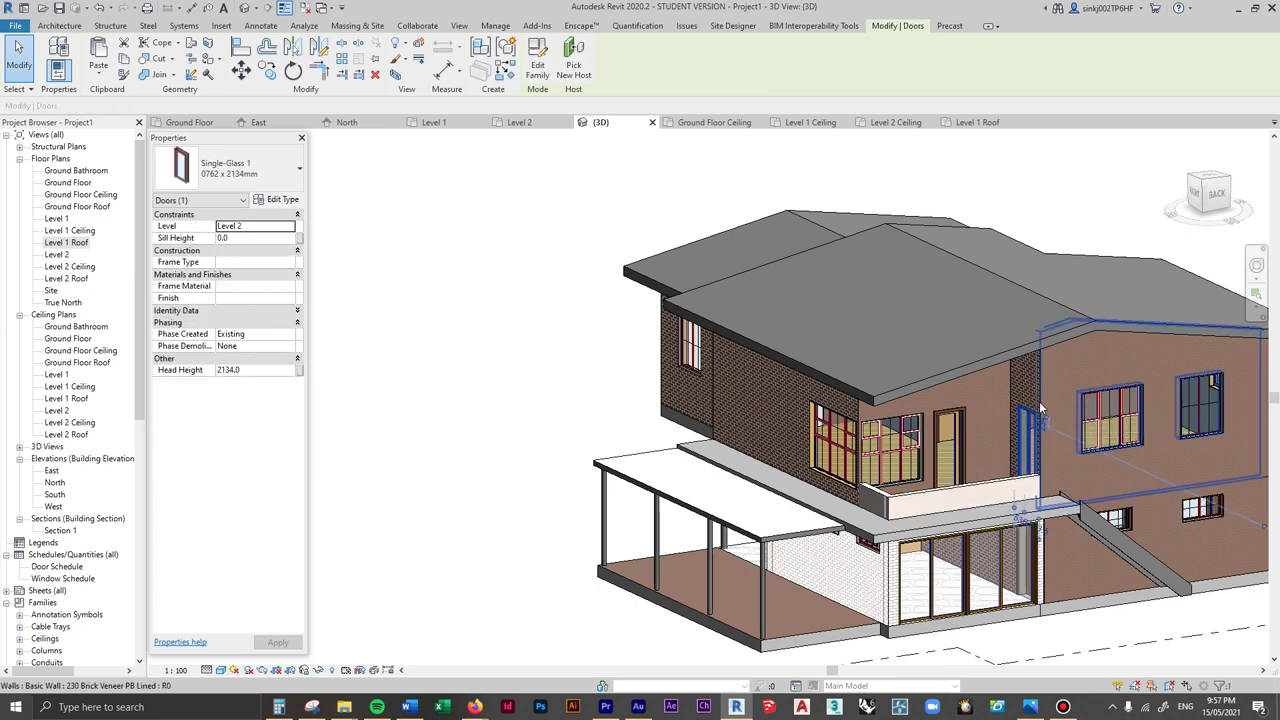
left_click(1030, 706)
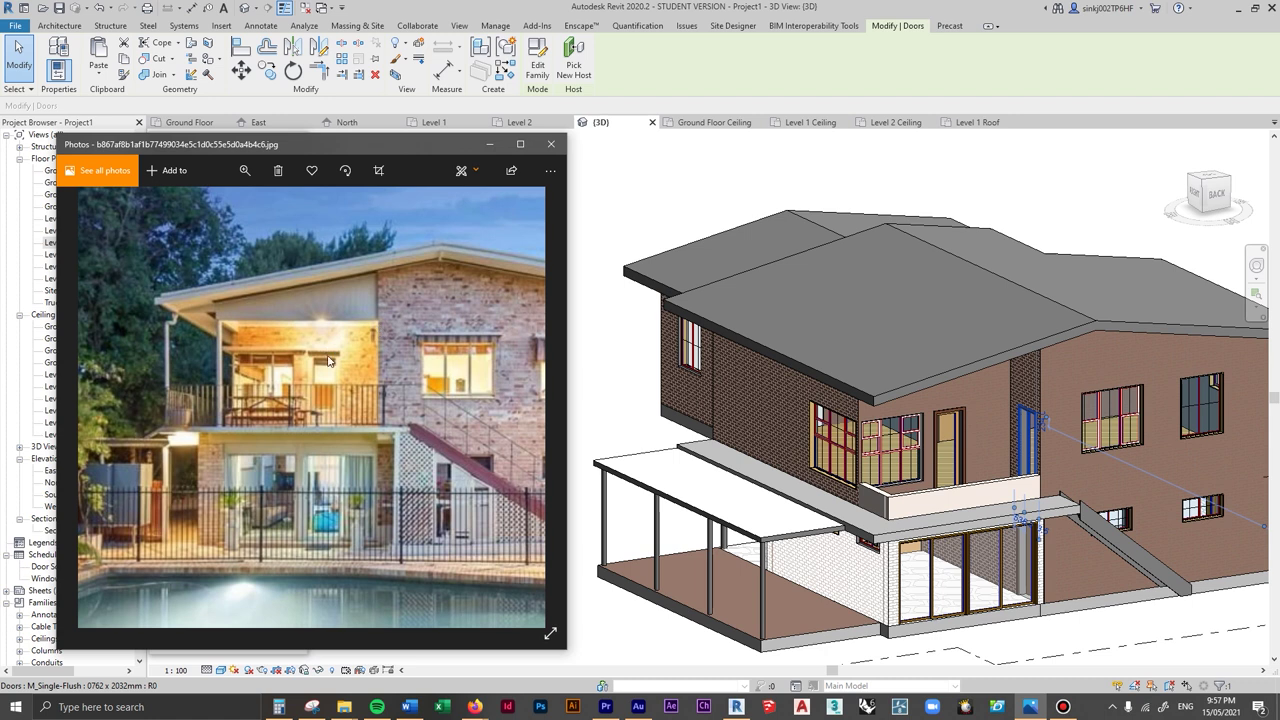
left_click(946, 416)
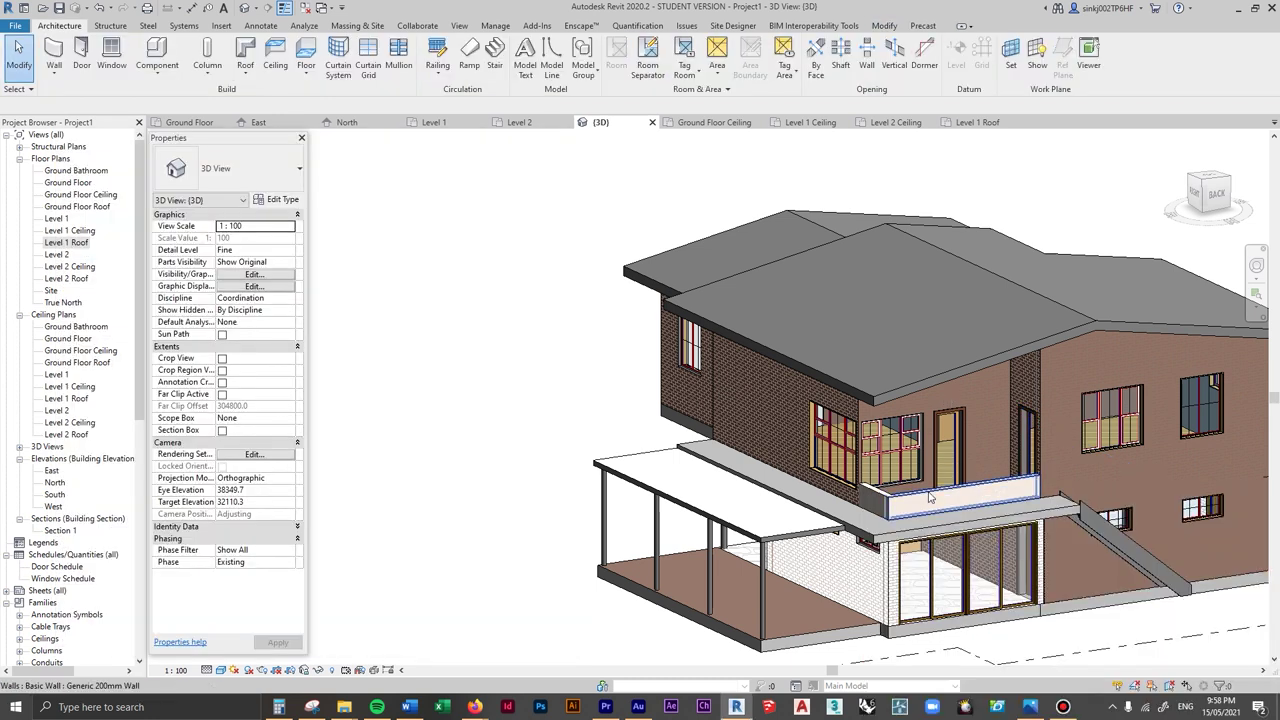
left_click(876, 503)
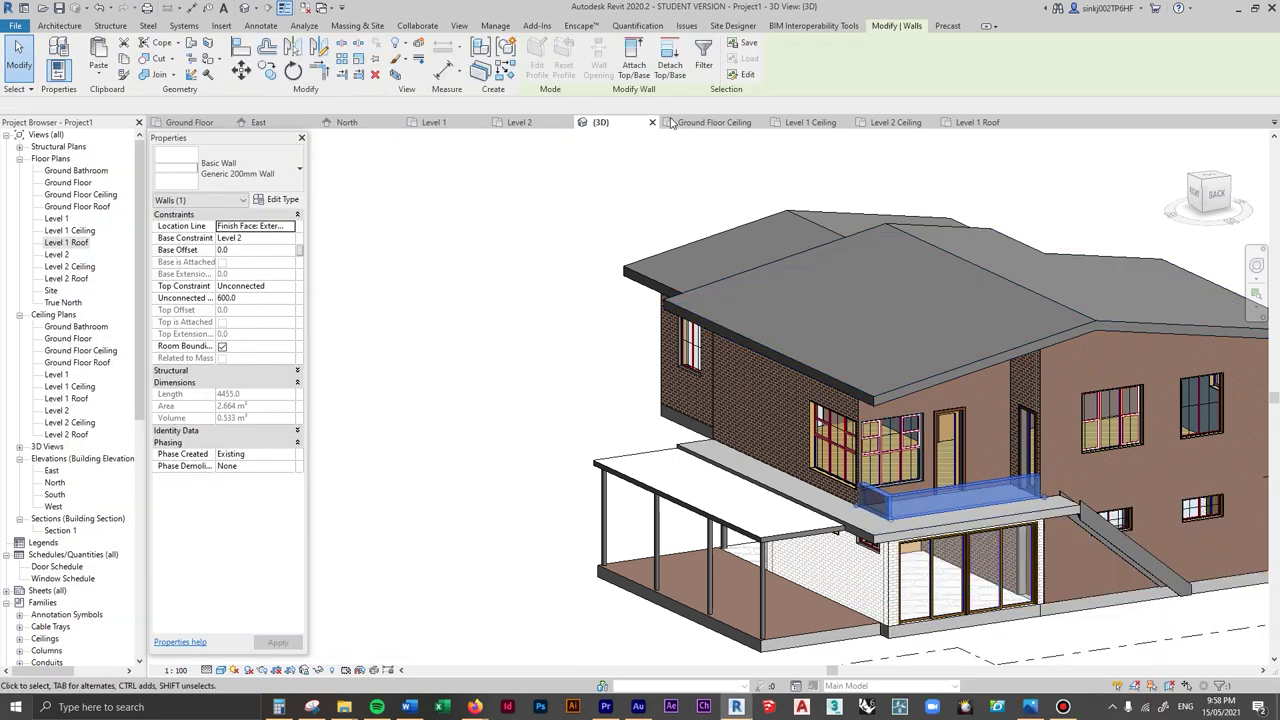
left_click(635, 68)
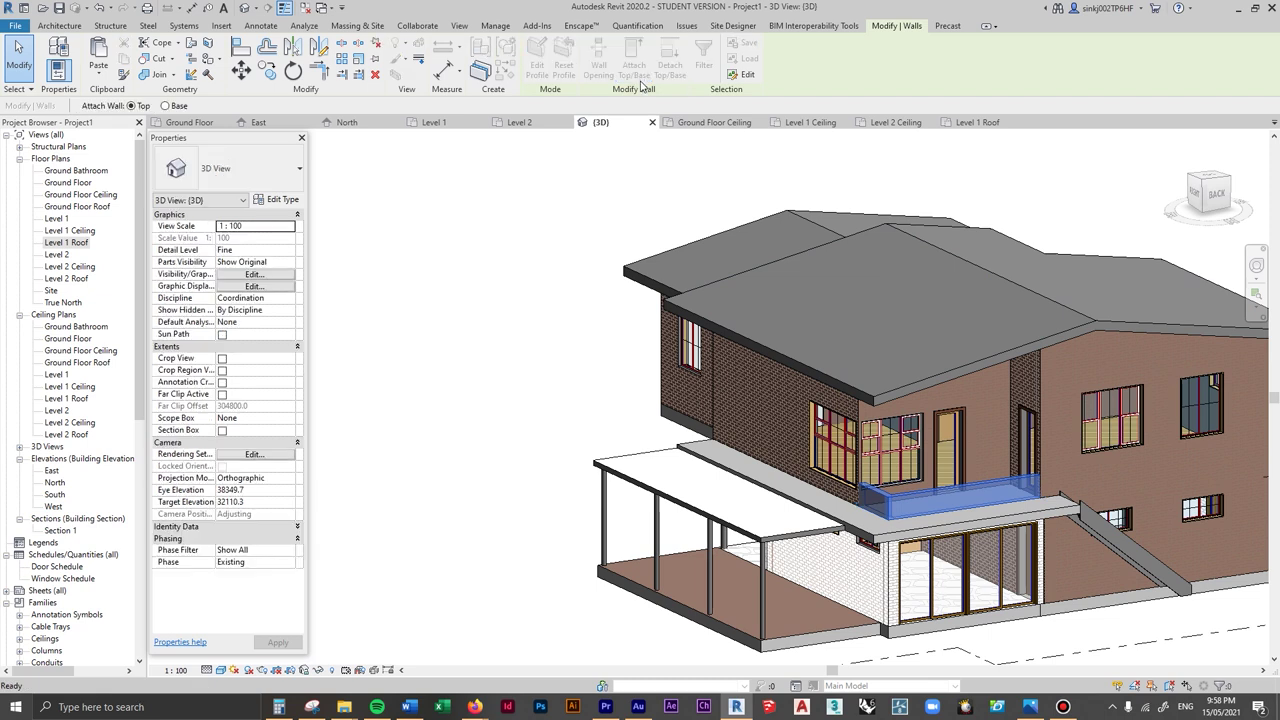
left_click(923, 379)
- Set the base offset of both balcony walls to 2700 and raise it to 2800, leaving only the infill under the roof
key("alt+Tab")
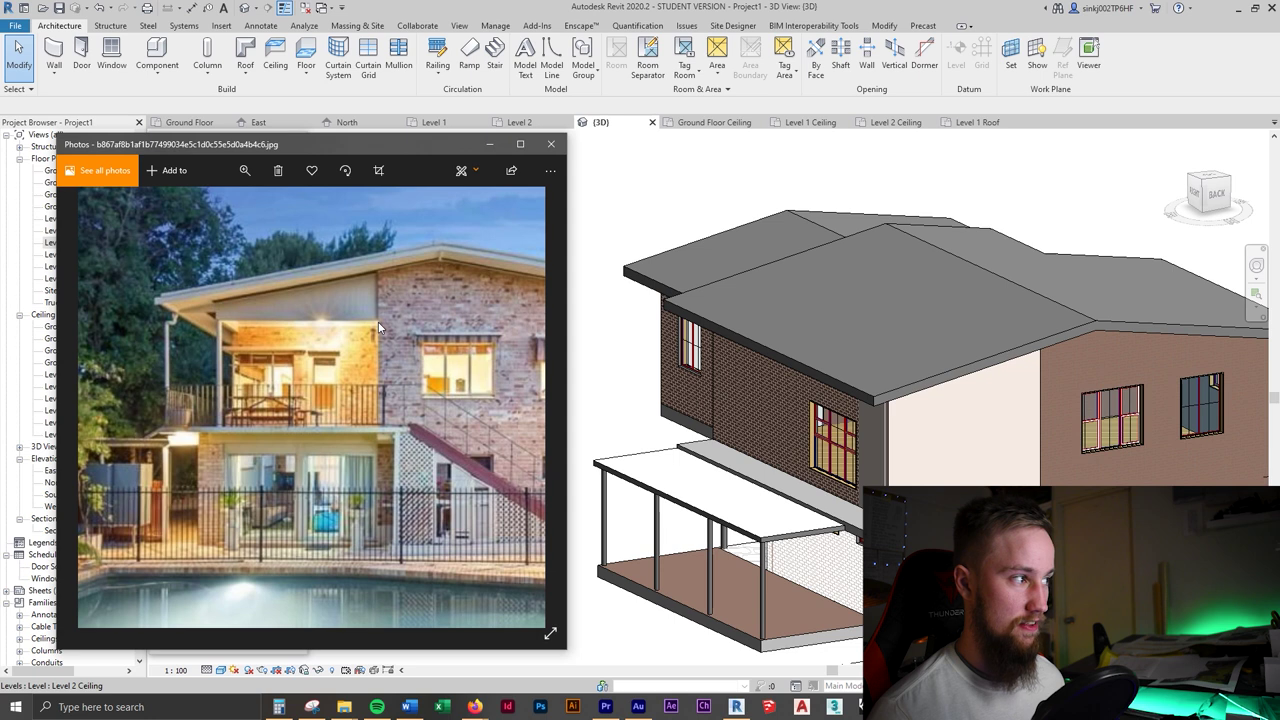
left_click(893, 450)
left_click(890, 452)
scroll(872, 424, "up", 5)
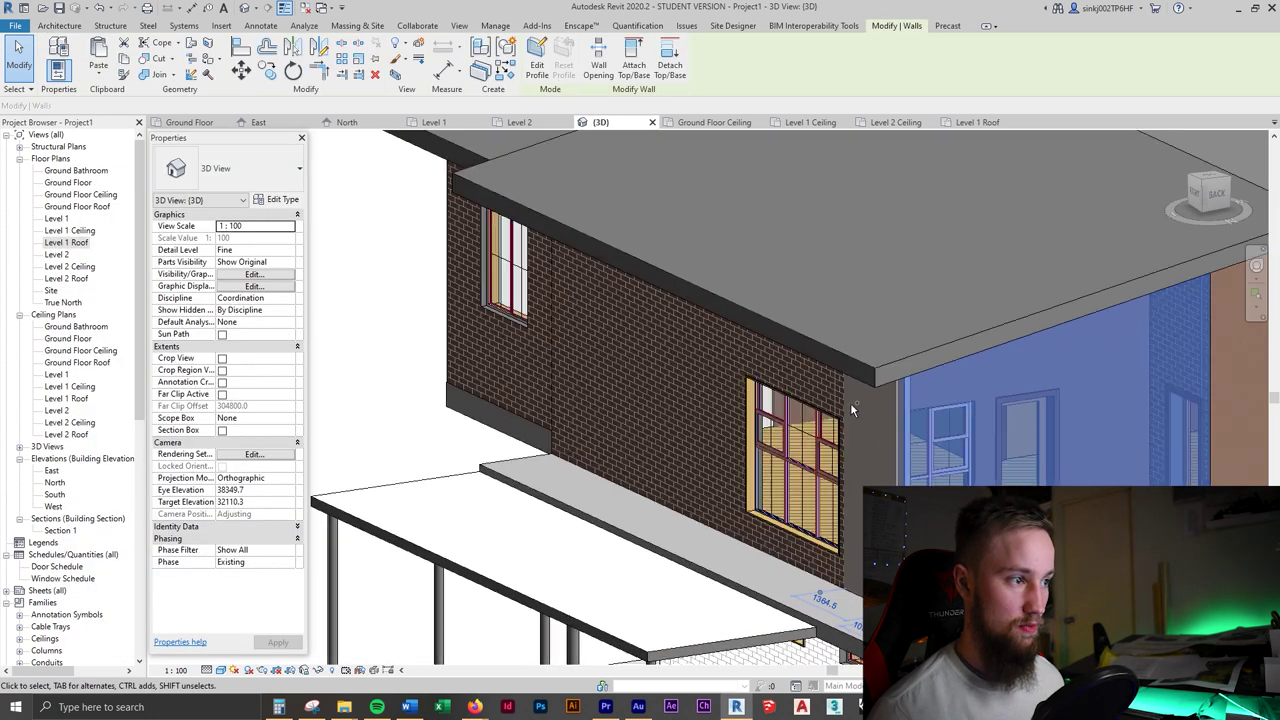
left_click(269, 251)
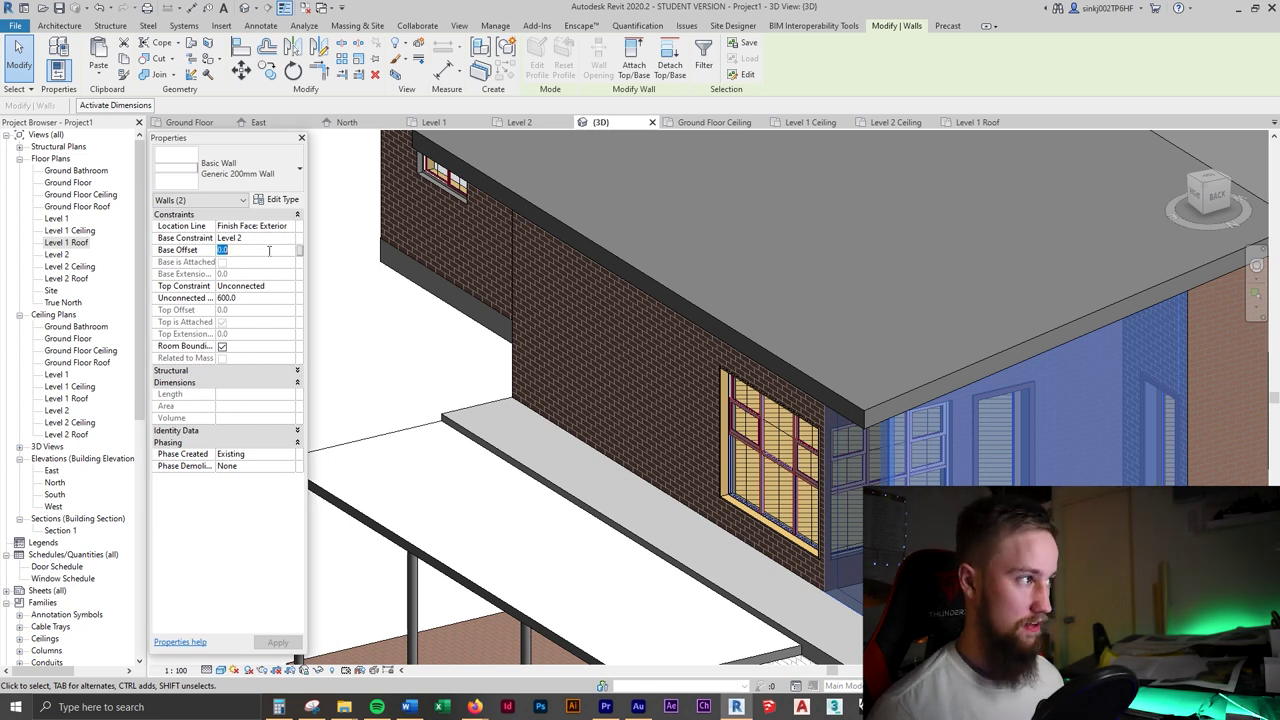
key("Return")
middle_click_drag(1032, 442, 1003, 294, "shift")
key("Escape")
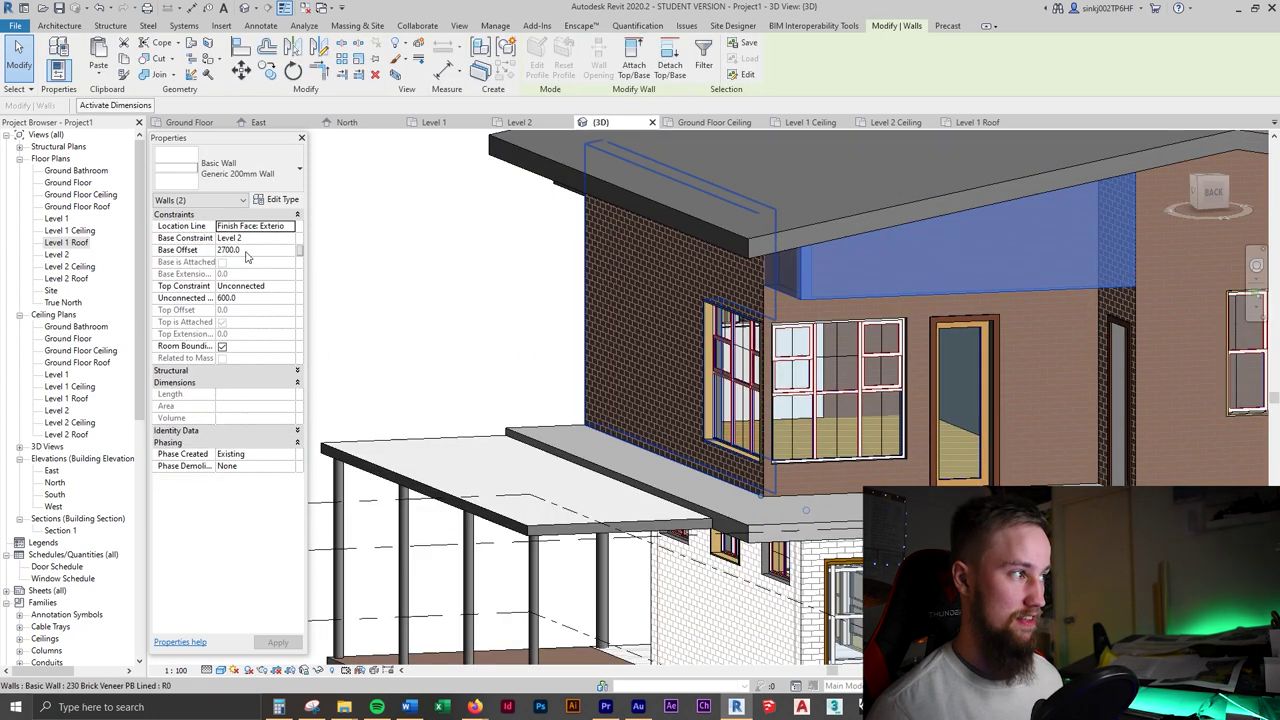
left_click_drag(246, 252, 197, 257)
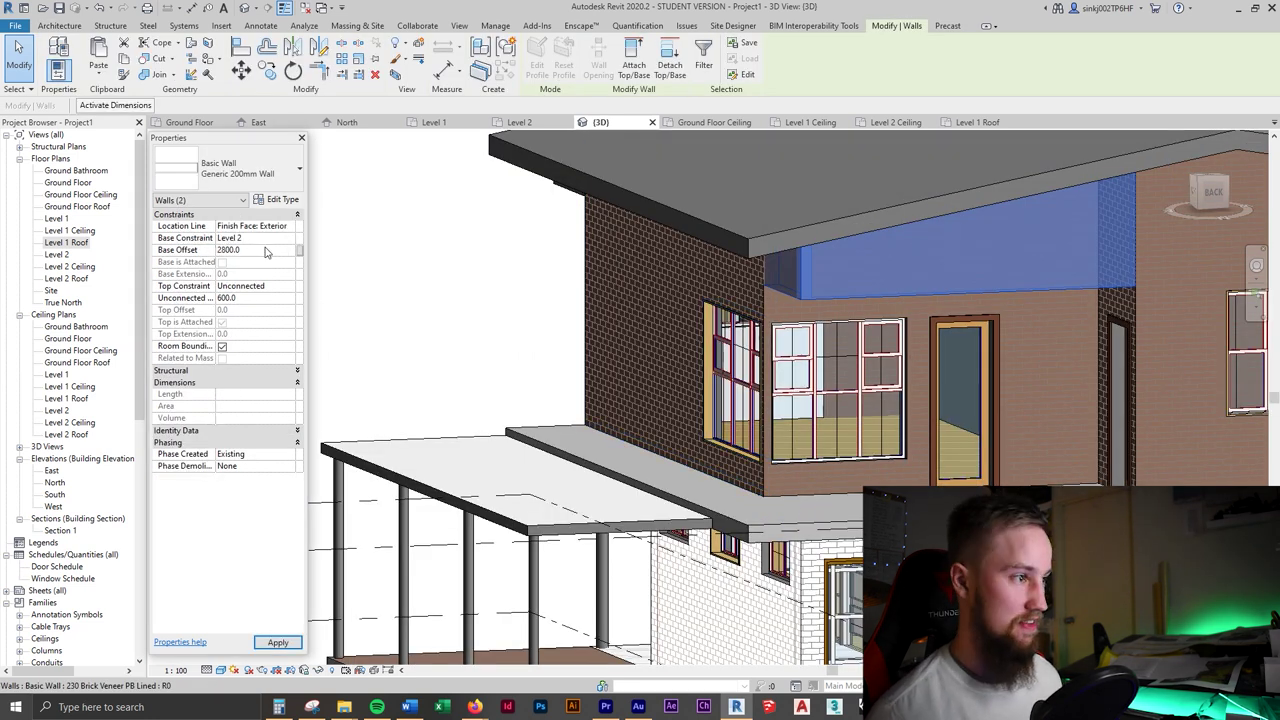
key("Escape")
middle_click_drag(1025, 372, 868, 352, "shift")
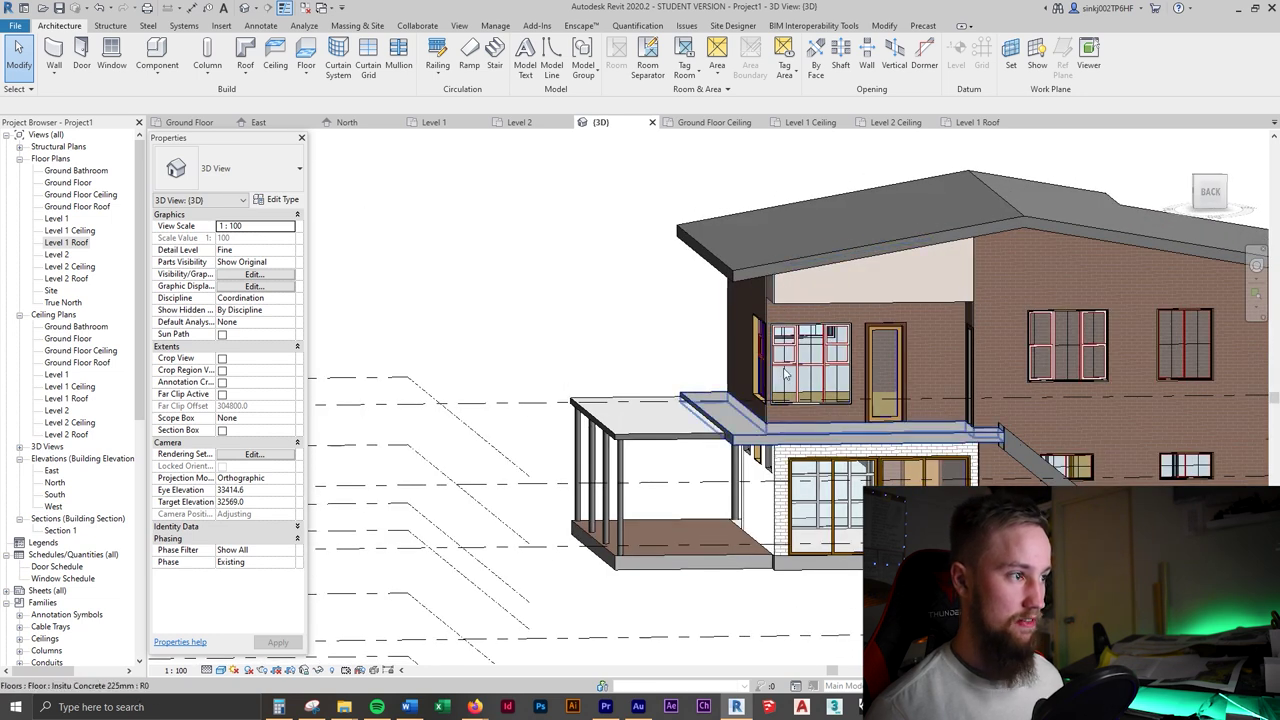
middle_click_drag(775, 436, 967, 450, "shift")
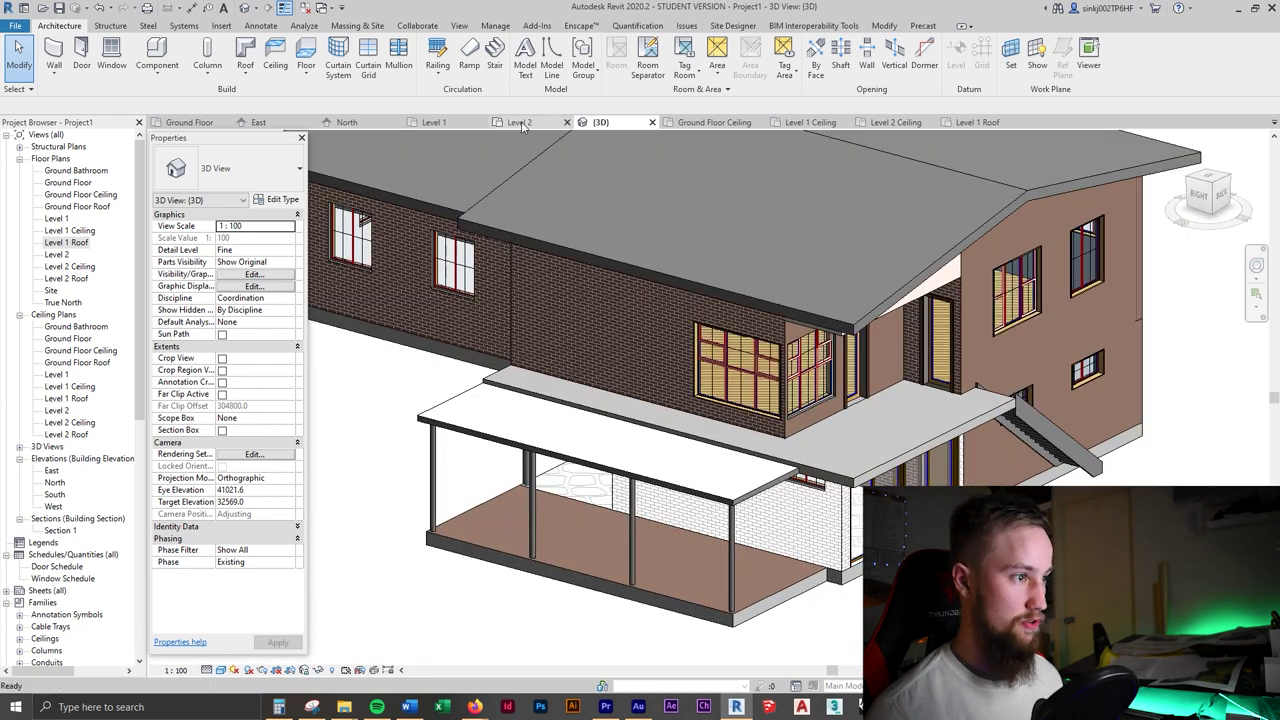
- Place a 152mm Diameter Round Column on the Level 2 plan at the balcony's outer corner, 140 mm in from both wall edges below
left_click(519, 122)
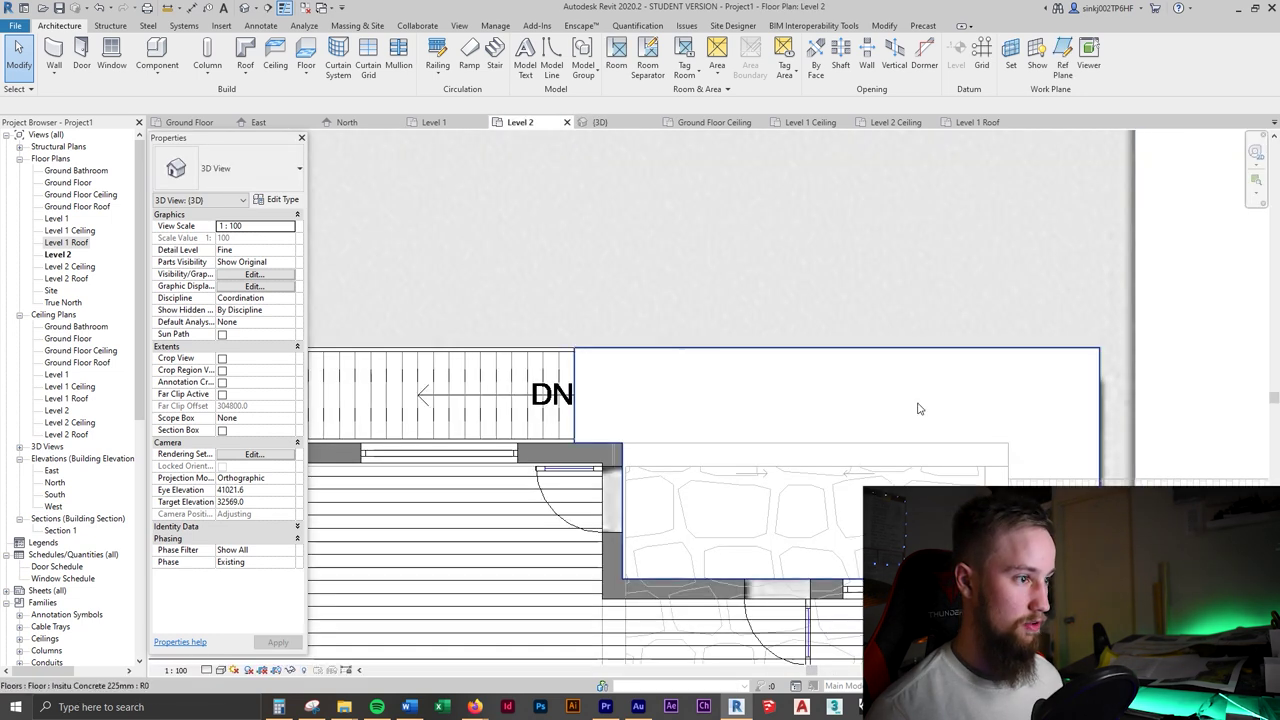
left_click(995, 464)
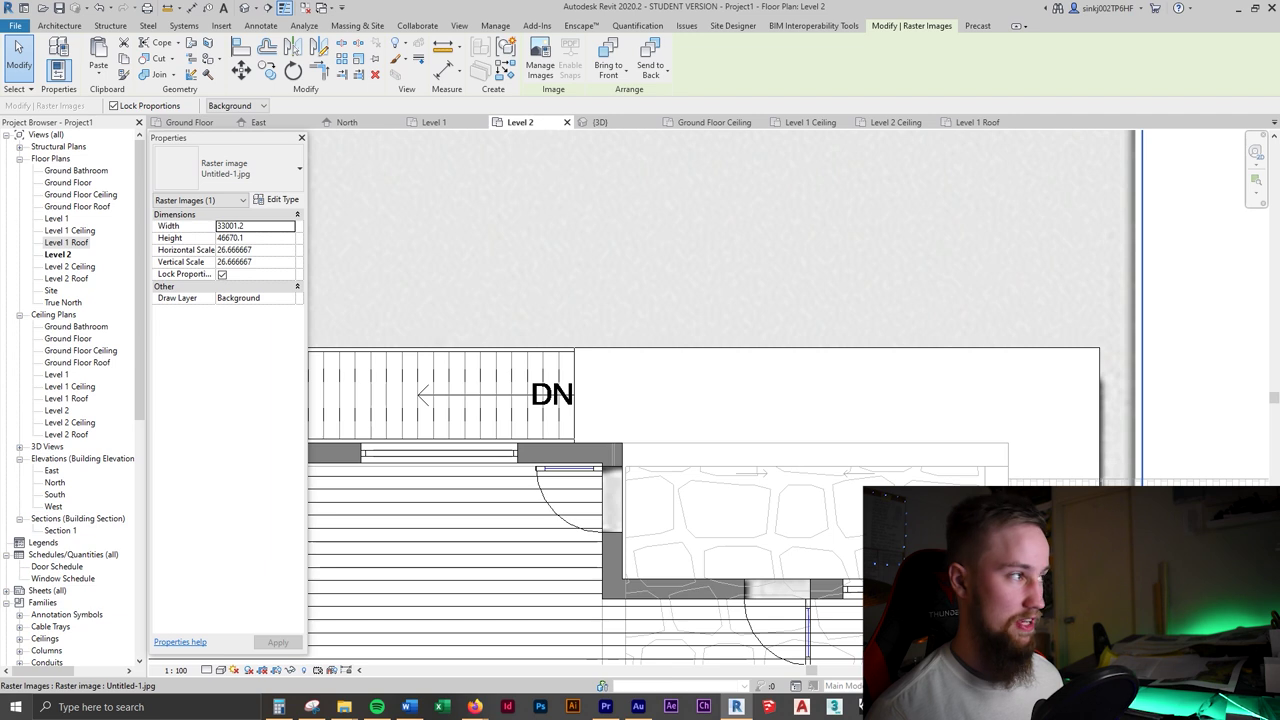
key("Escape")
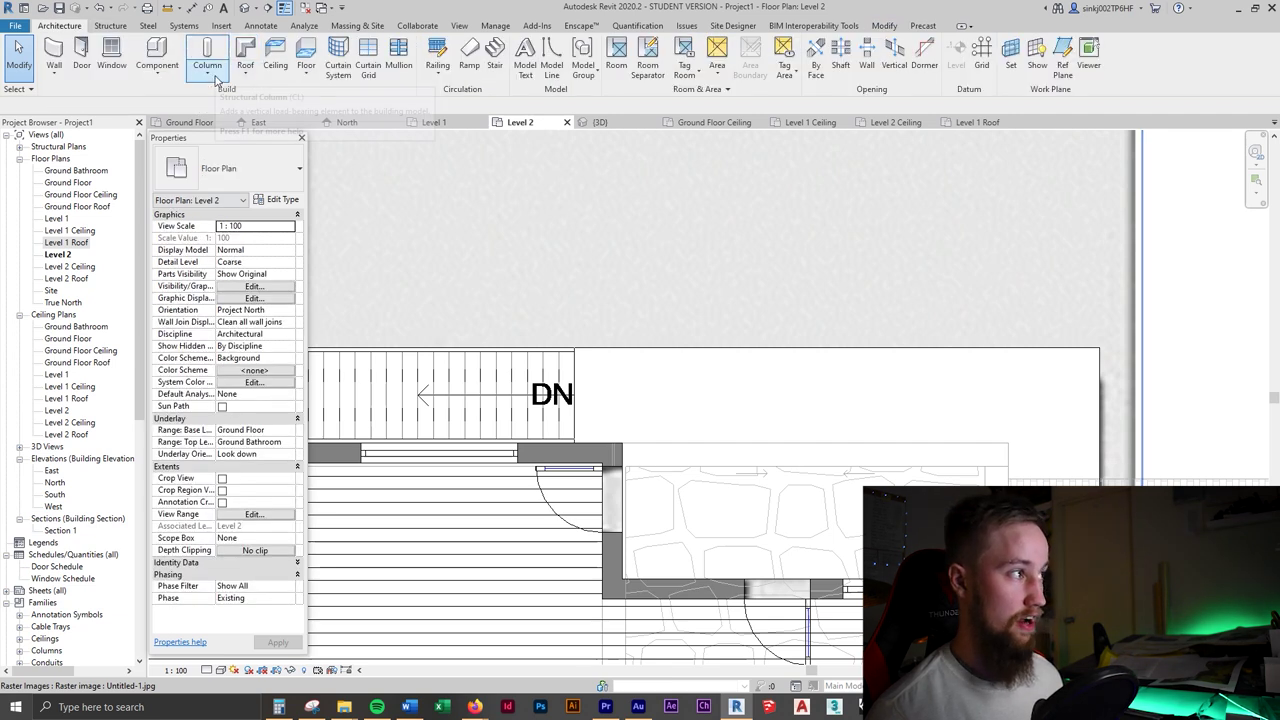
left_click(208, 78)
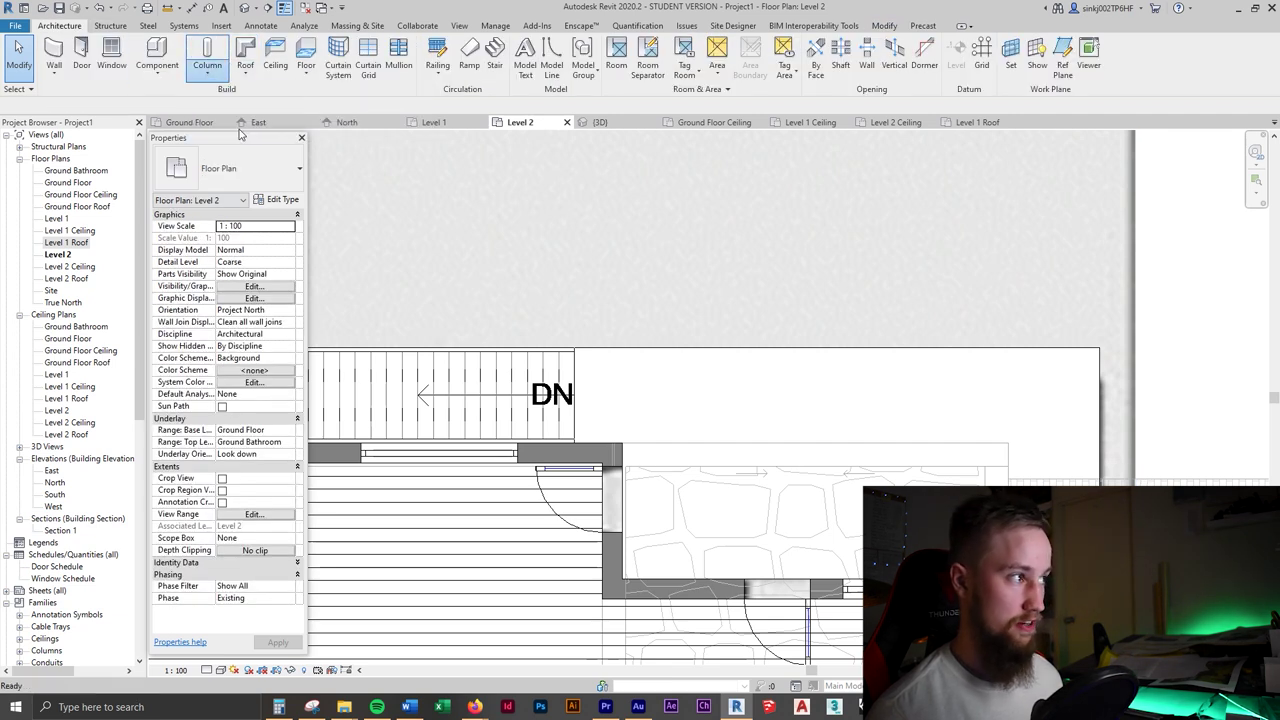
left_click(240, 128)
left_click(254, 162)
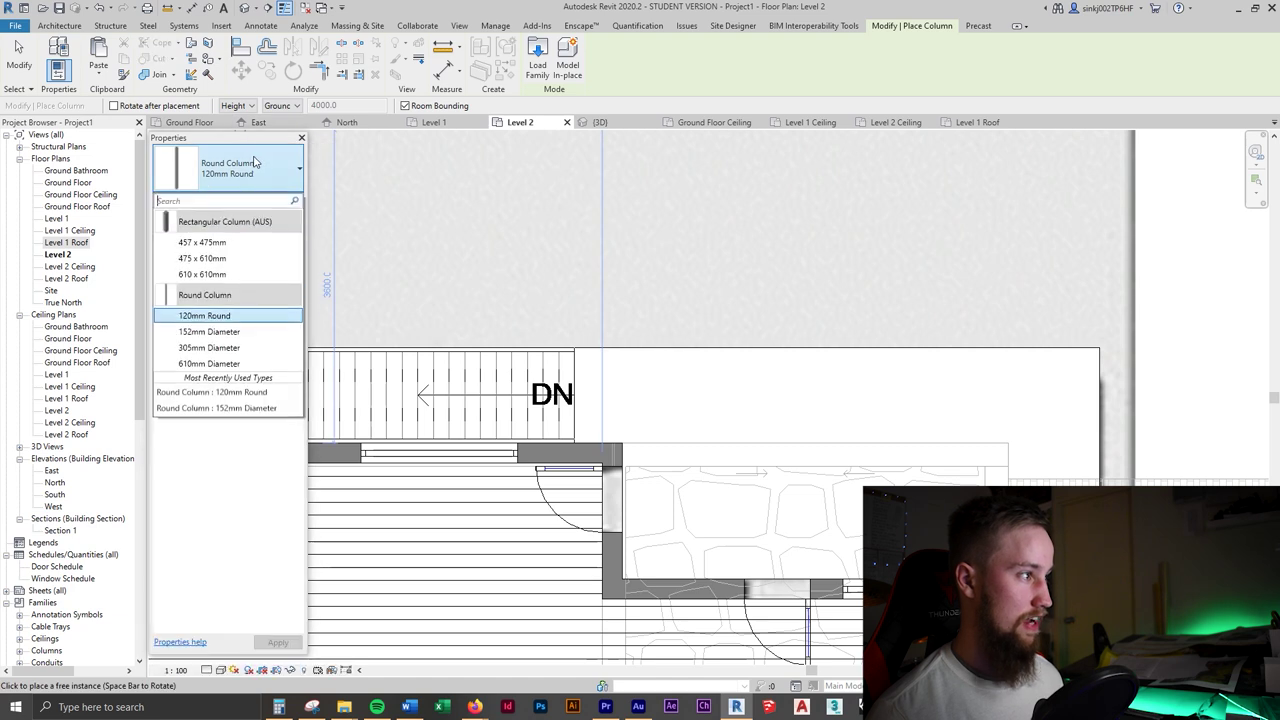
left_click(215, 332)
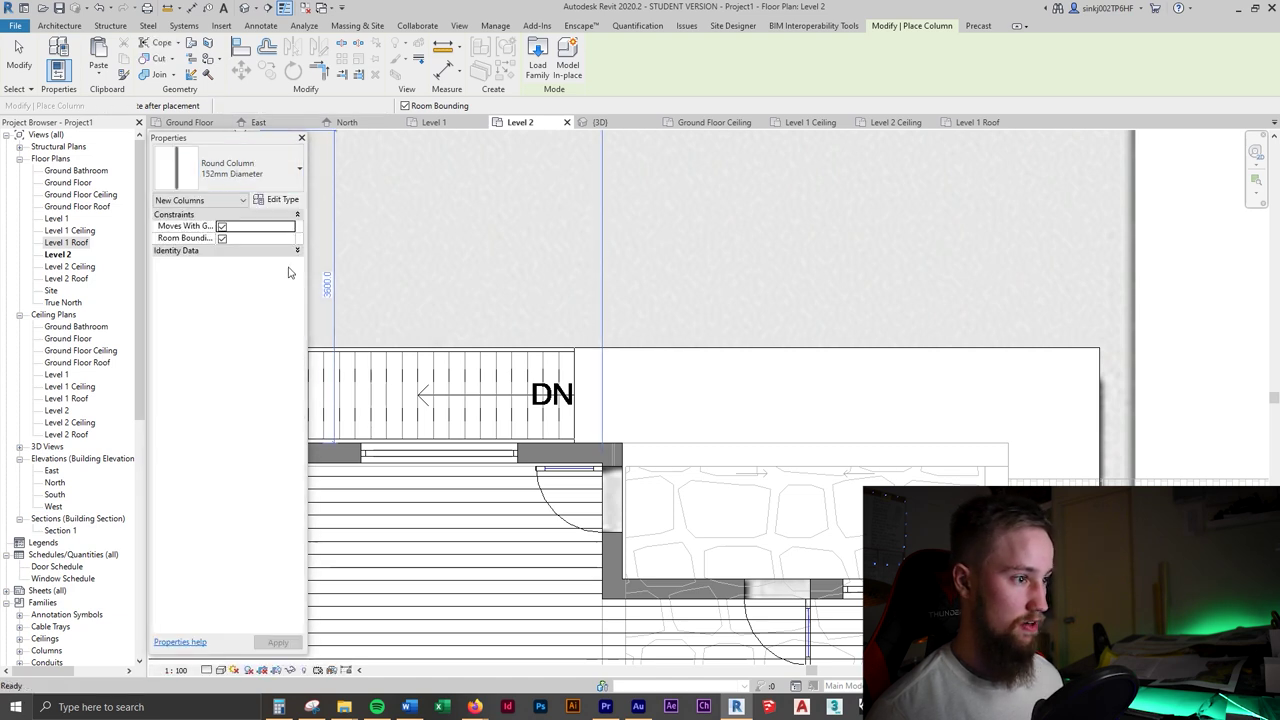
scroll(996, 456, "up", 2)
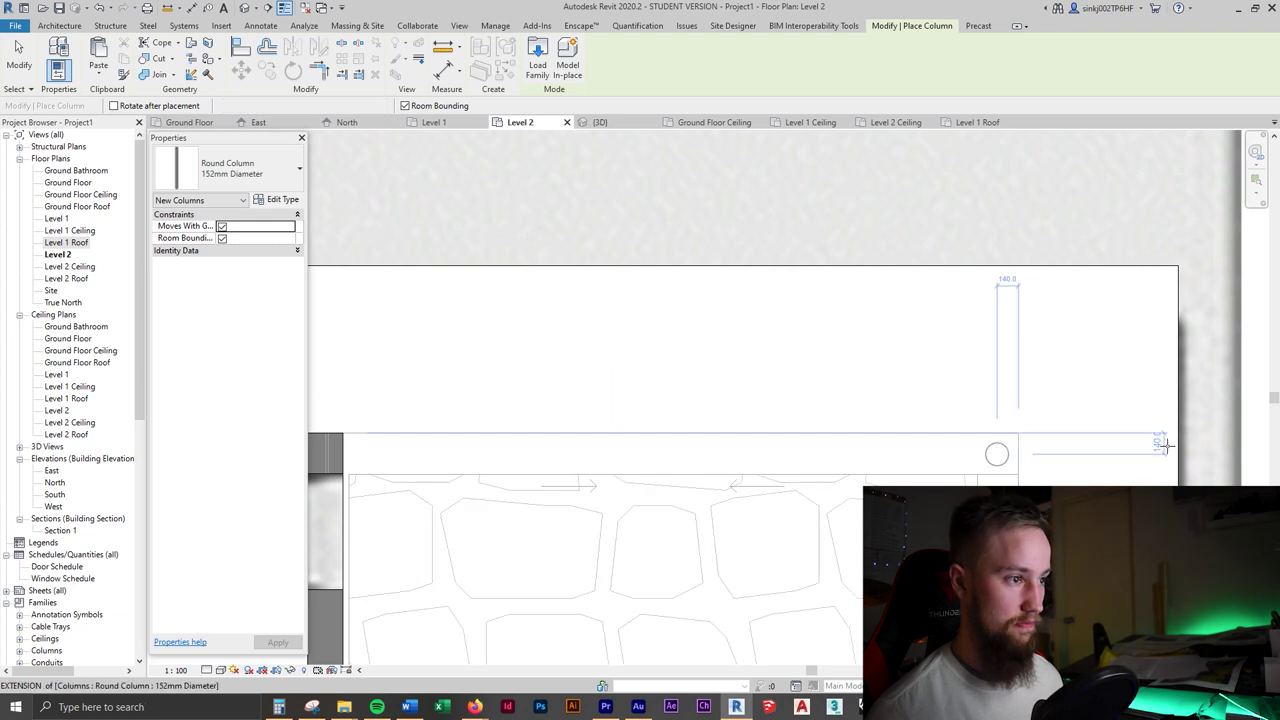
left_click(996, 454)
key("Escape")
left_click(1008, 458)
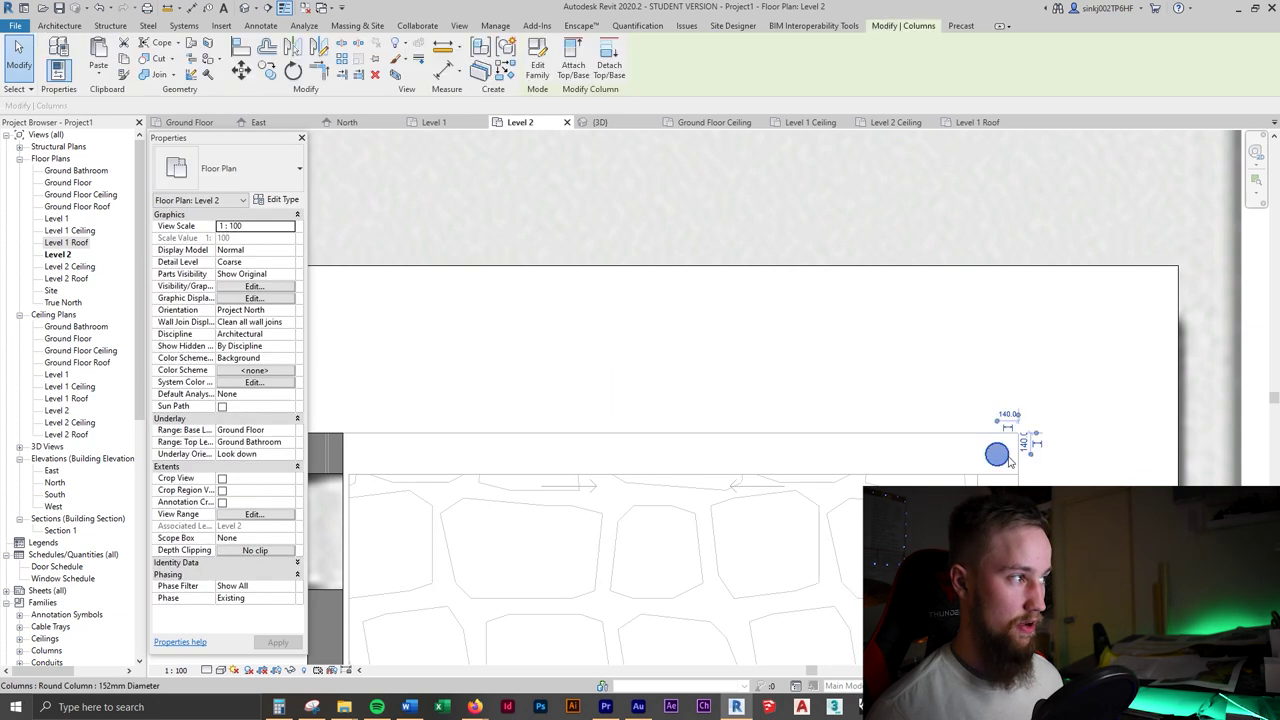
- Set the top level of the new balcony corner column to Level 2 Roof in the 3D view
left_click(595, 123)
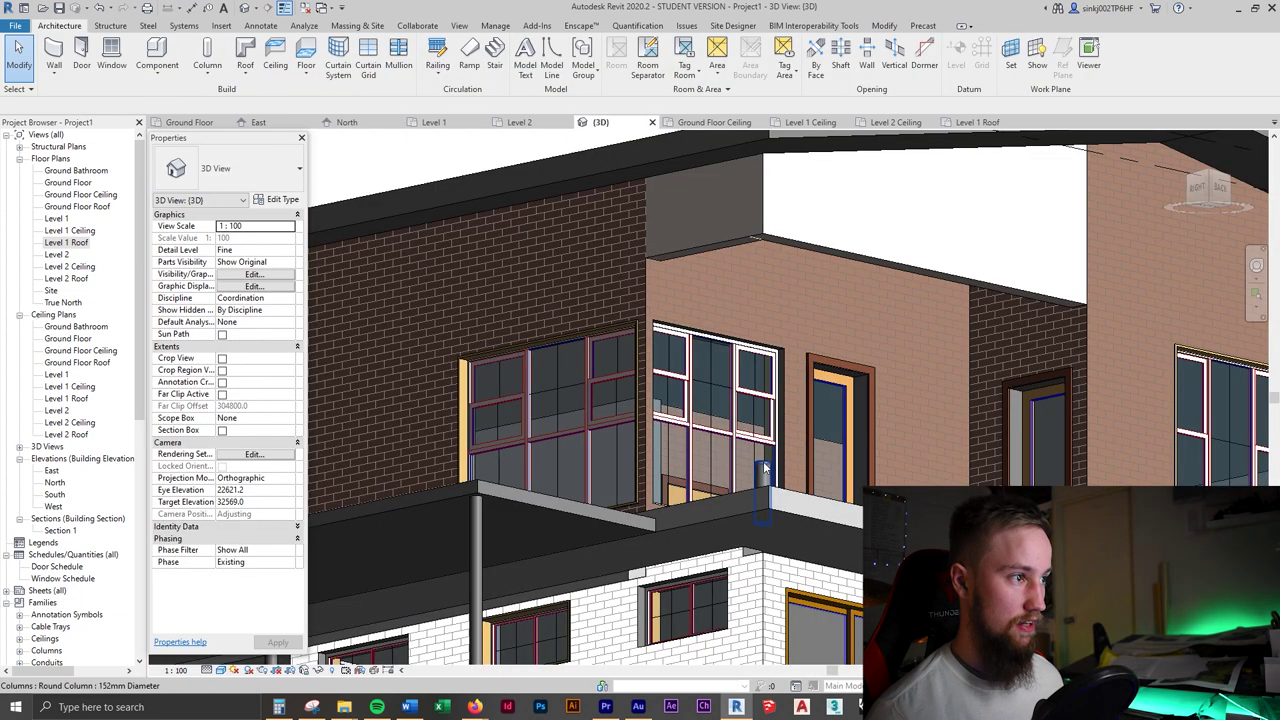
left_click(762, 465)
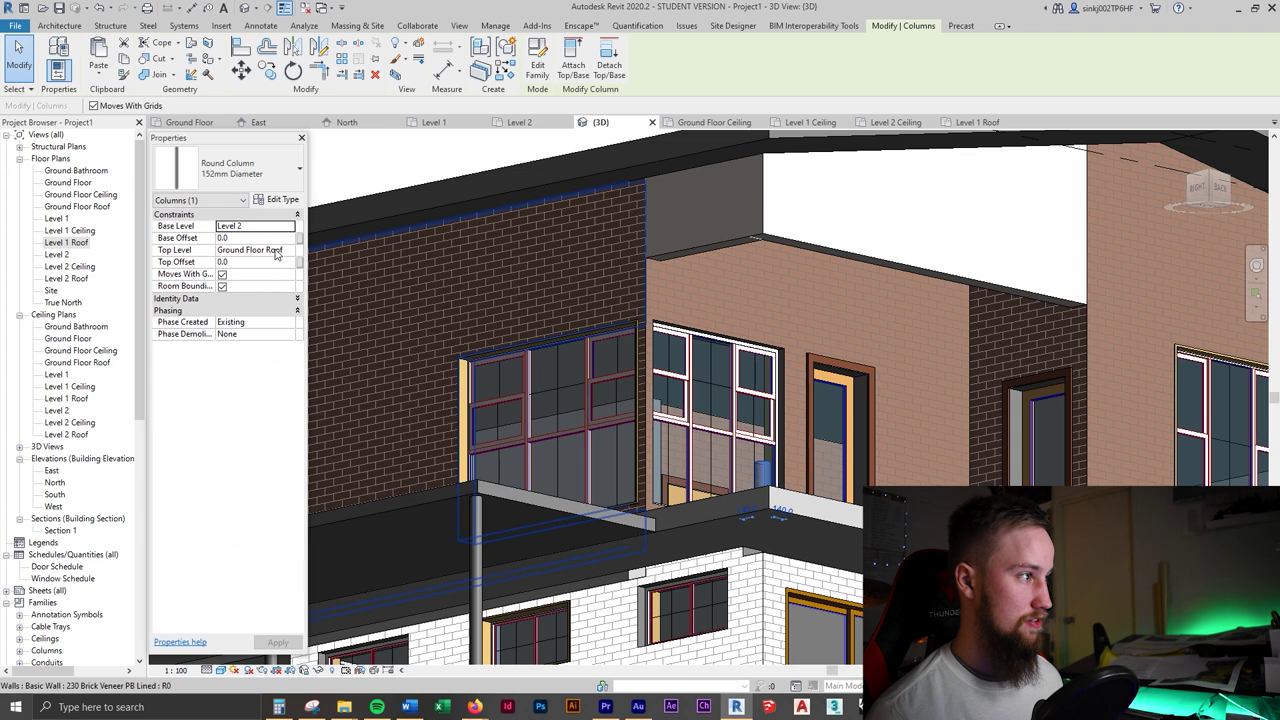
left_click(286, 252)
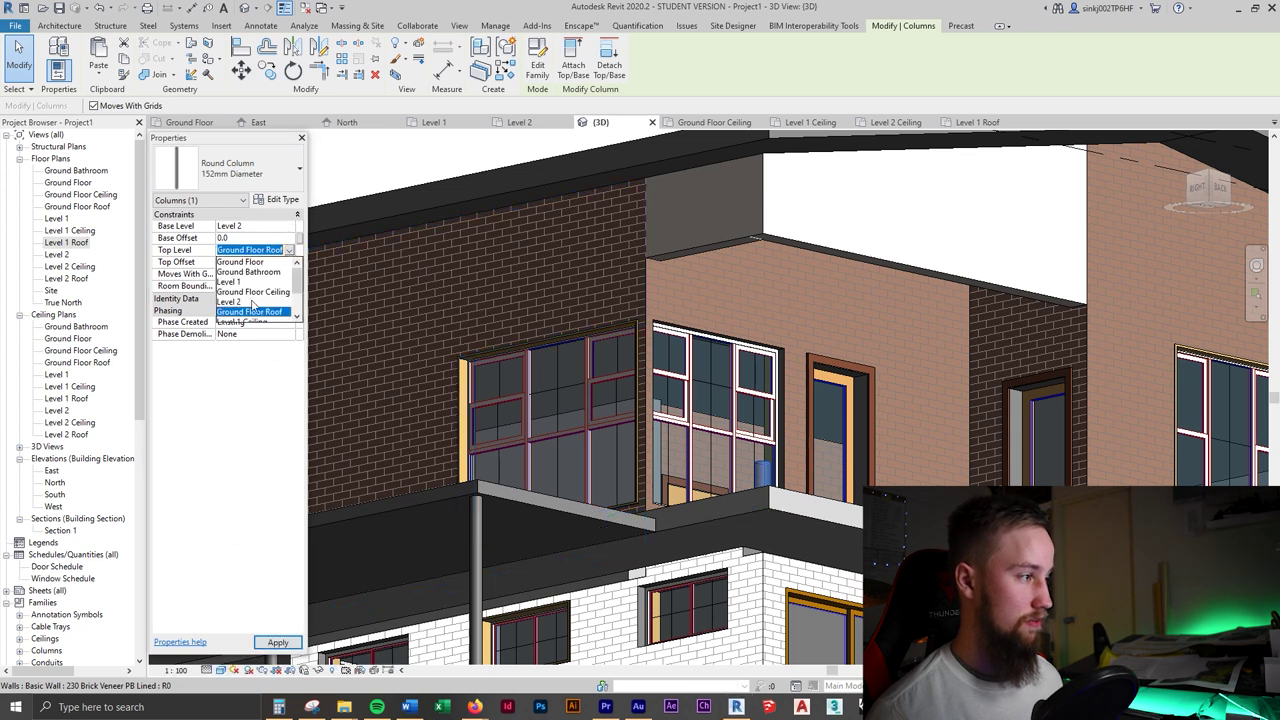
scroll(252, 305, "down", 2)
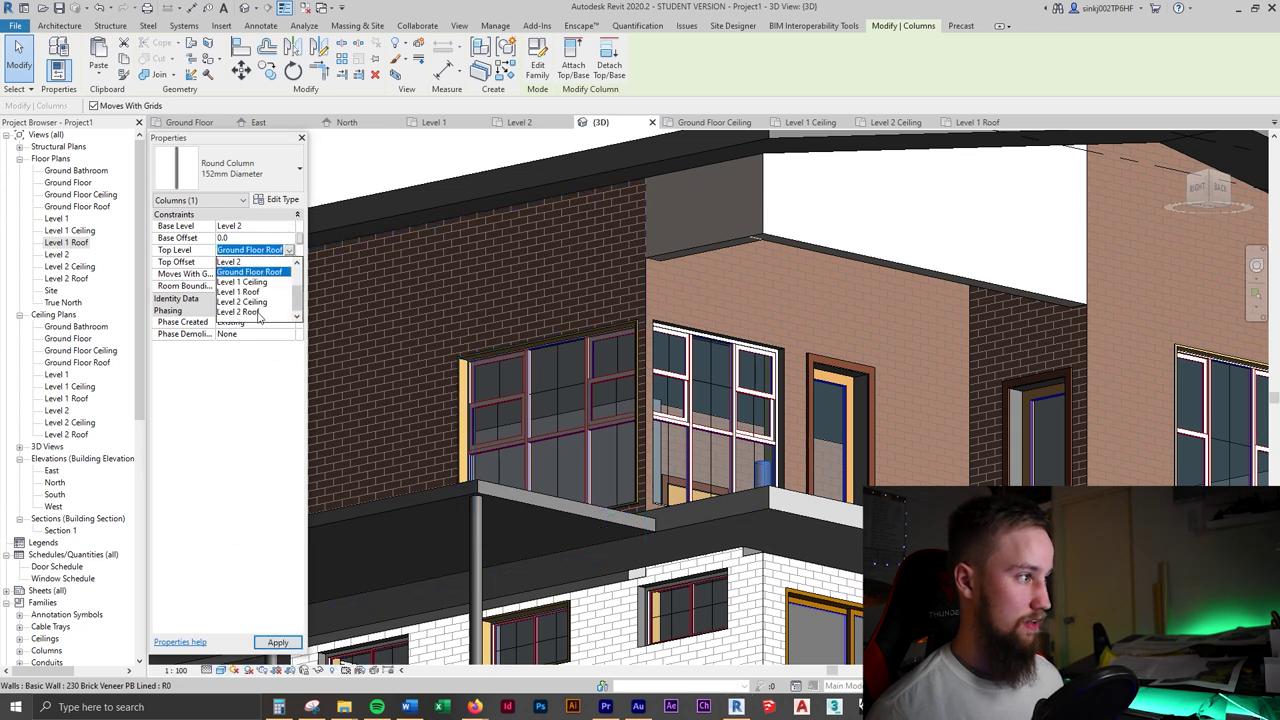
left_click(250, 312)
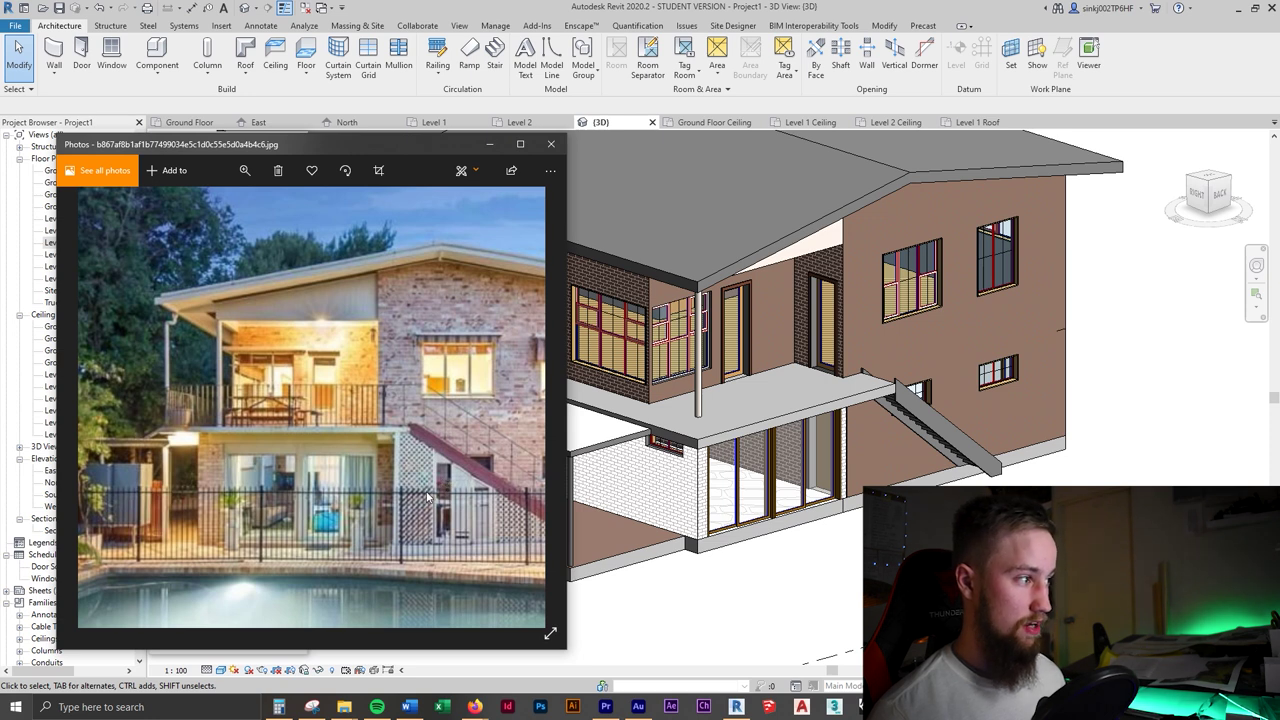
- Check the area under the external stair in the photo and choose the Generic 100mm Wall type for a new wall on the Ground Floor plan
scroll(427, 497, "up", 2)
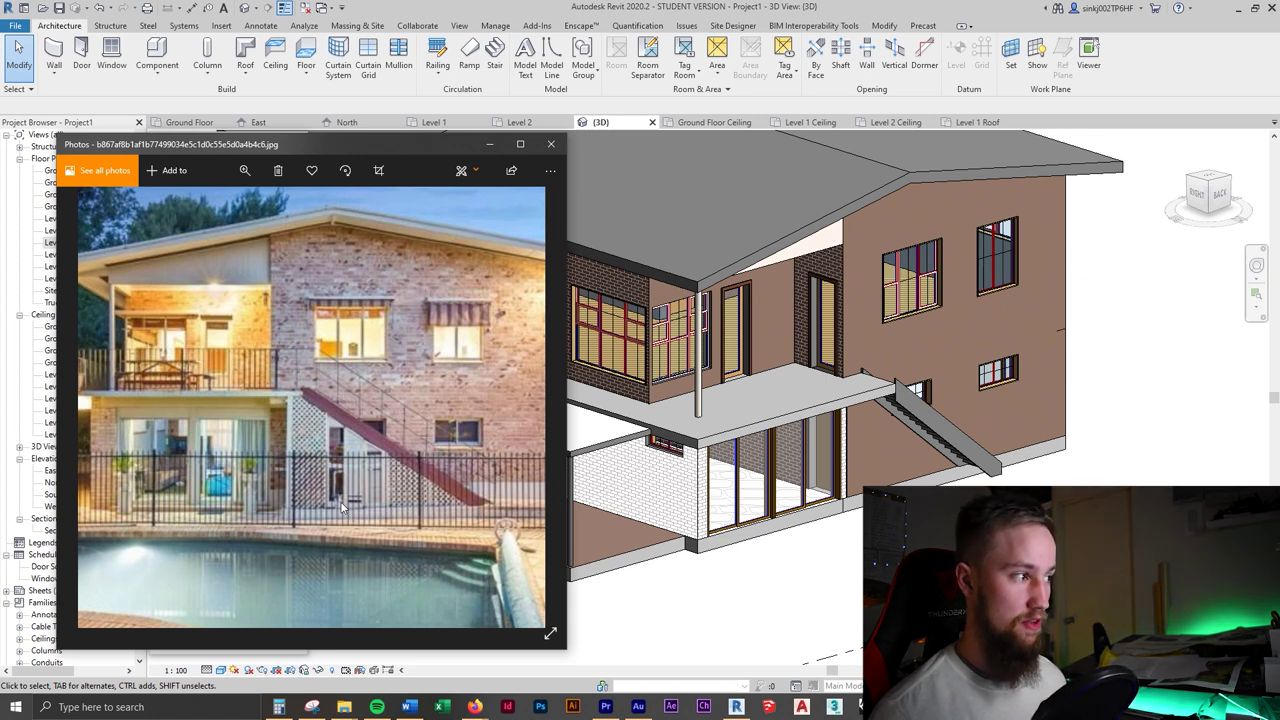
left_click(181, 125)
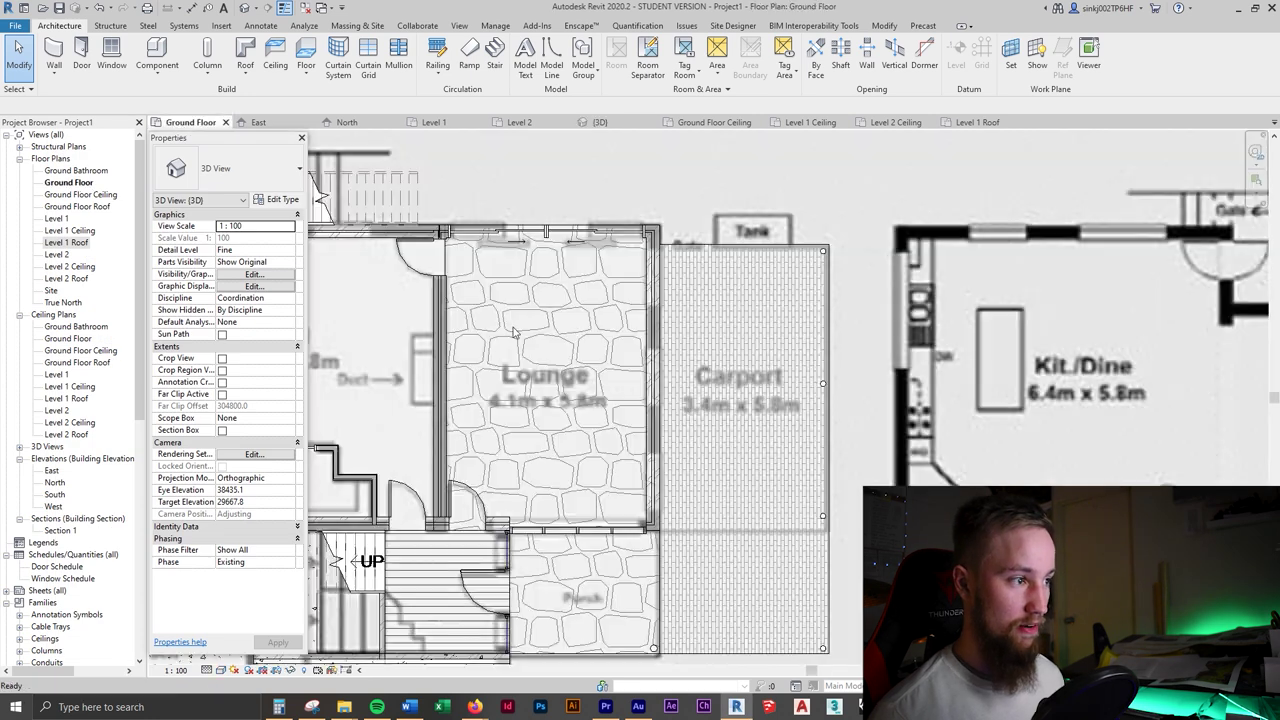
middle_click_drag(854, 523, 843, 569)
middle_click_drag(590, 340, 1017, 514)
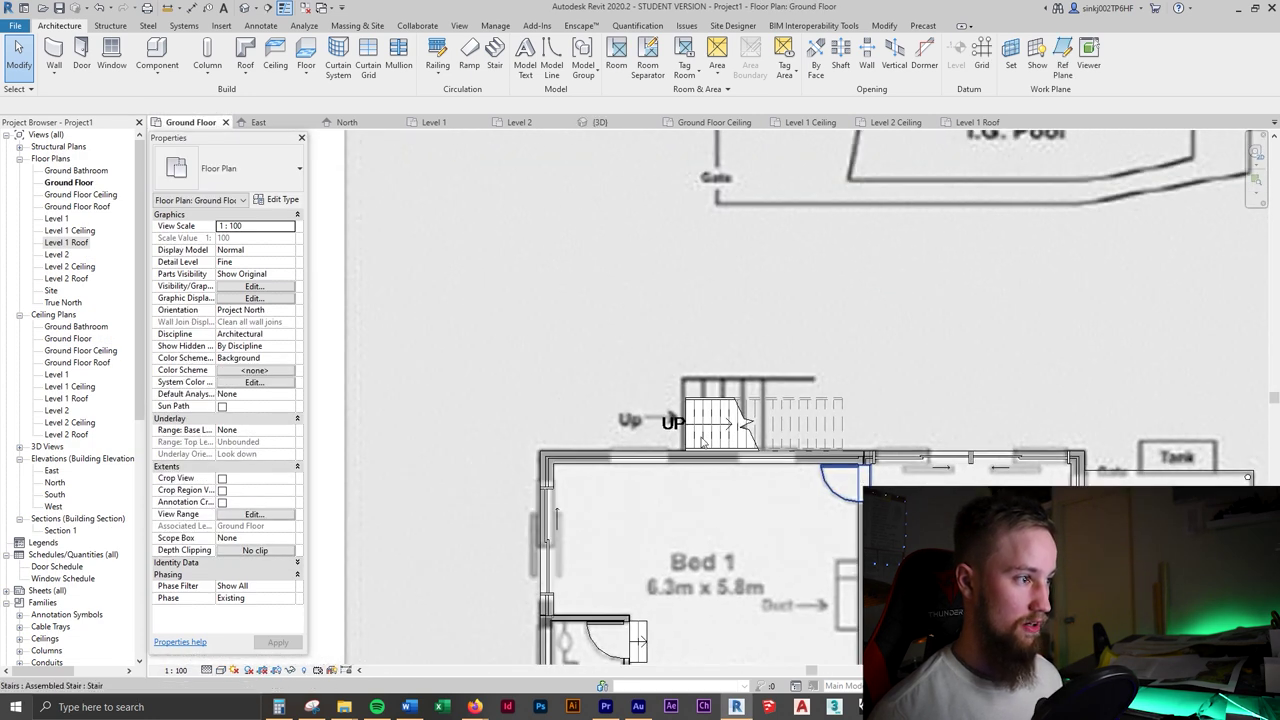
scroll(683, 414, "up", 3)
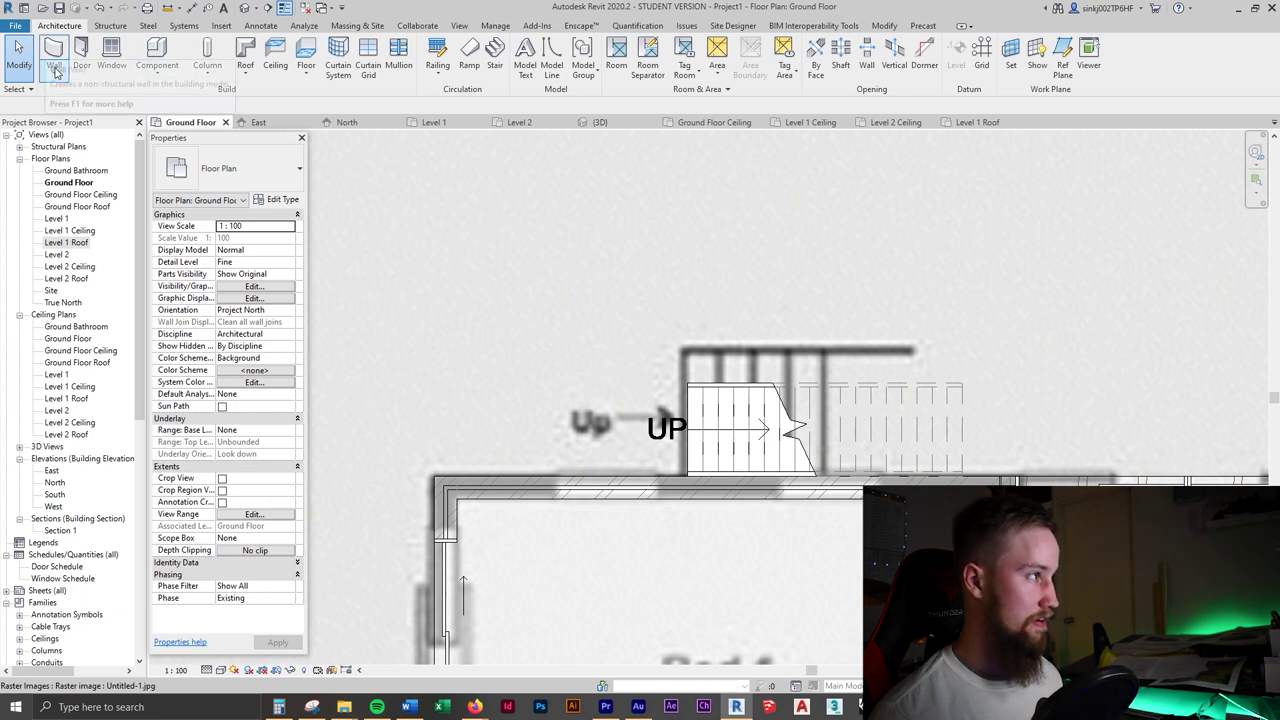
left_click(54, 70)
left_click(76, 96)
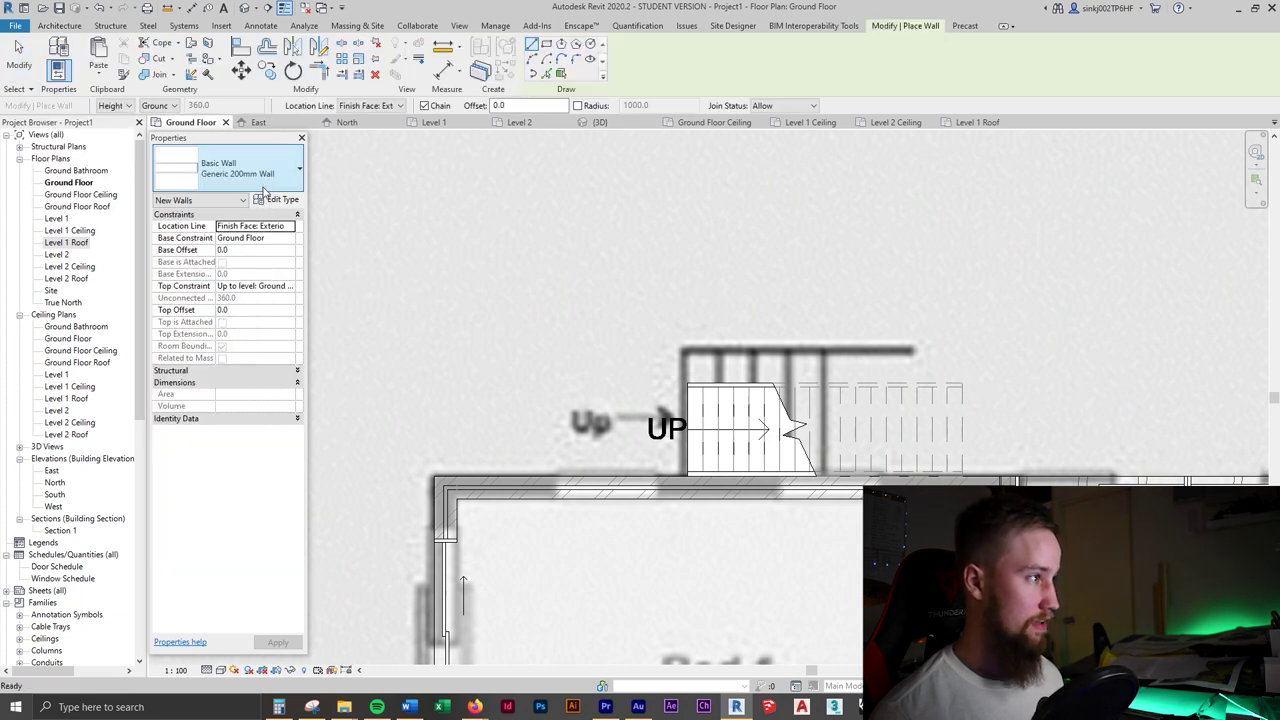
left_click(281, 174)
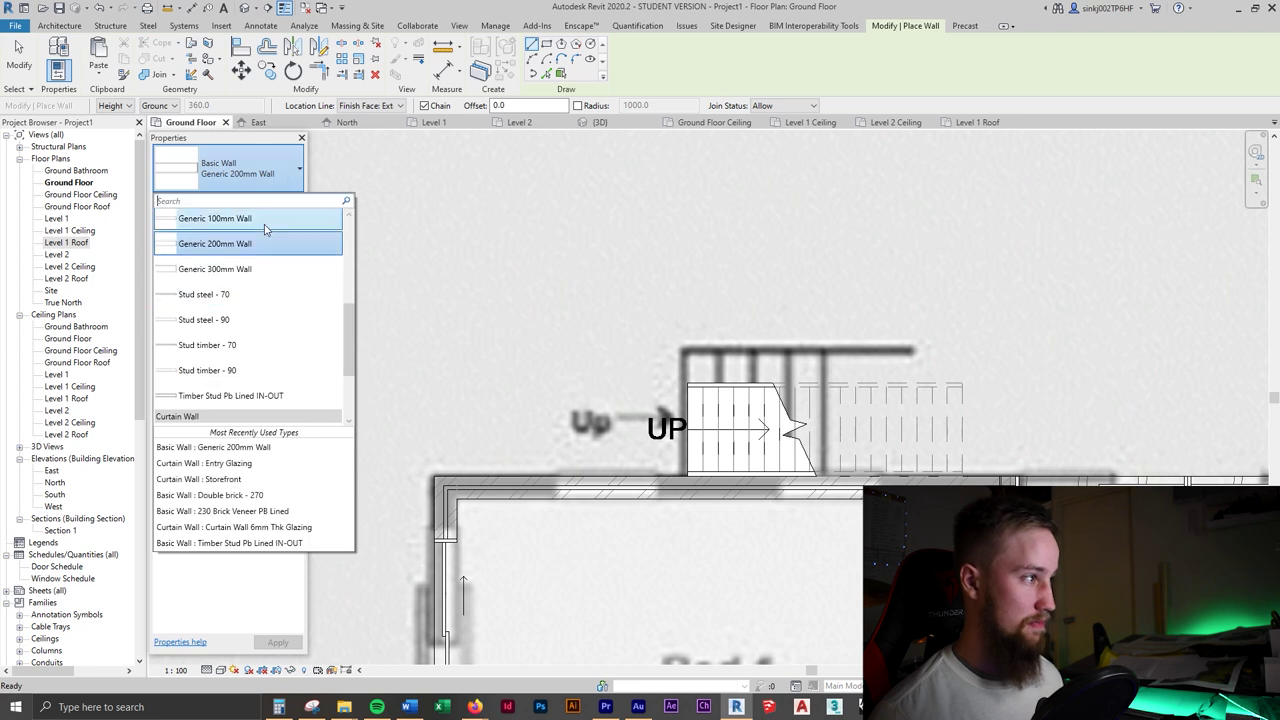
left_click(265, 240)
- Draw Generic 100mm walls on the Ground Floor plan, 3190 mm along the external stair's outer side and across its balcony end
scroll(686, 388, "up", 2)
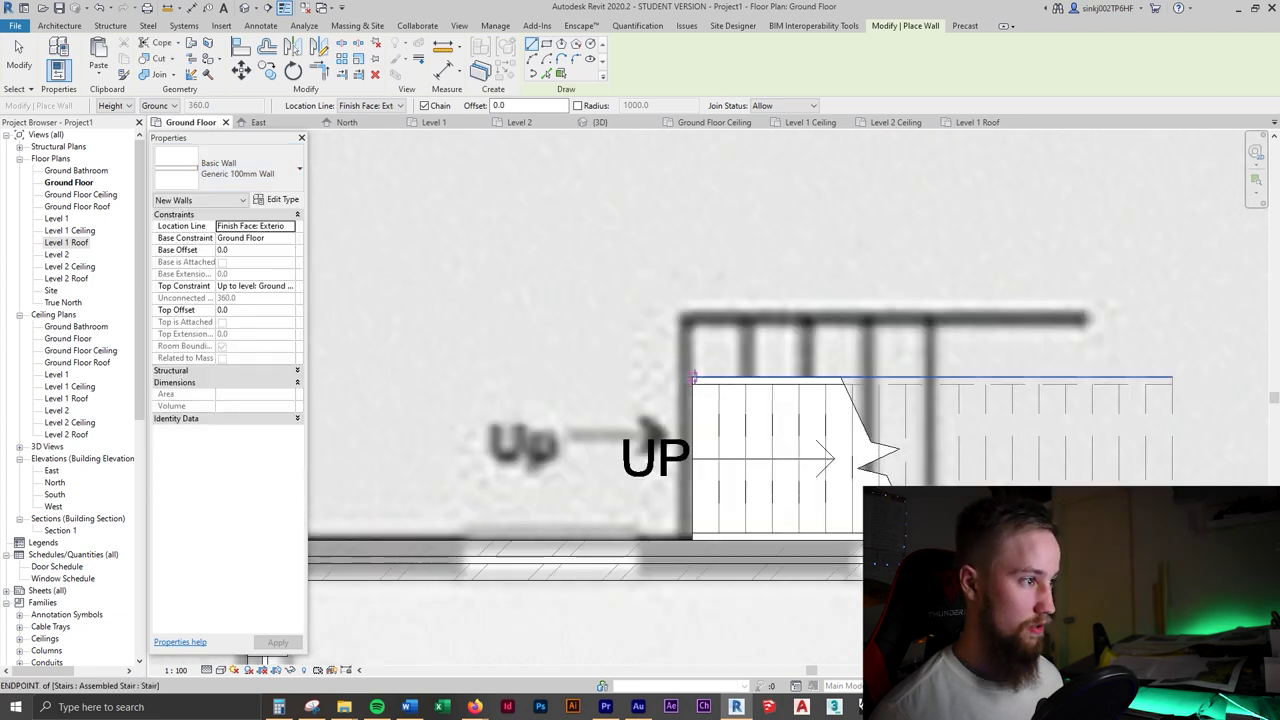
left_click(690, 376)
scroll(920, 370, "down", 2)
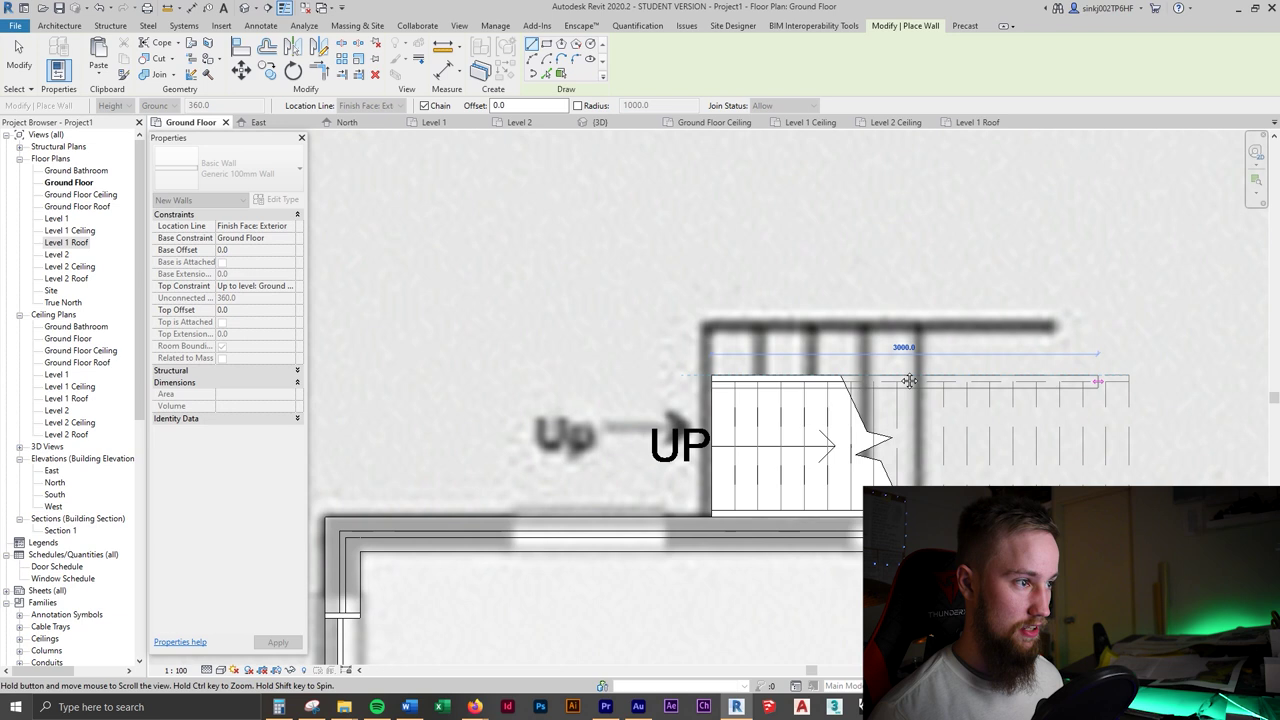
scroll(920, 367, "up", 1)
left_click(909, 364)
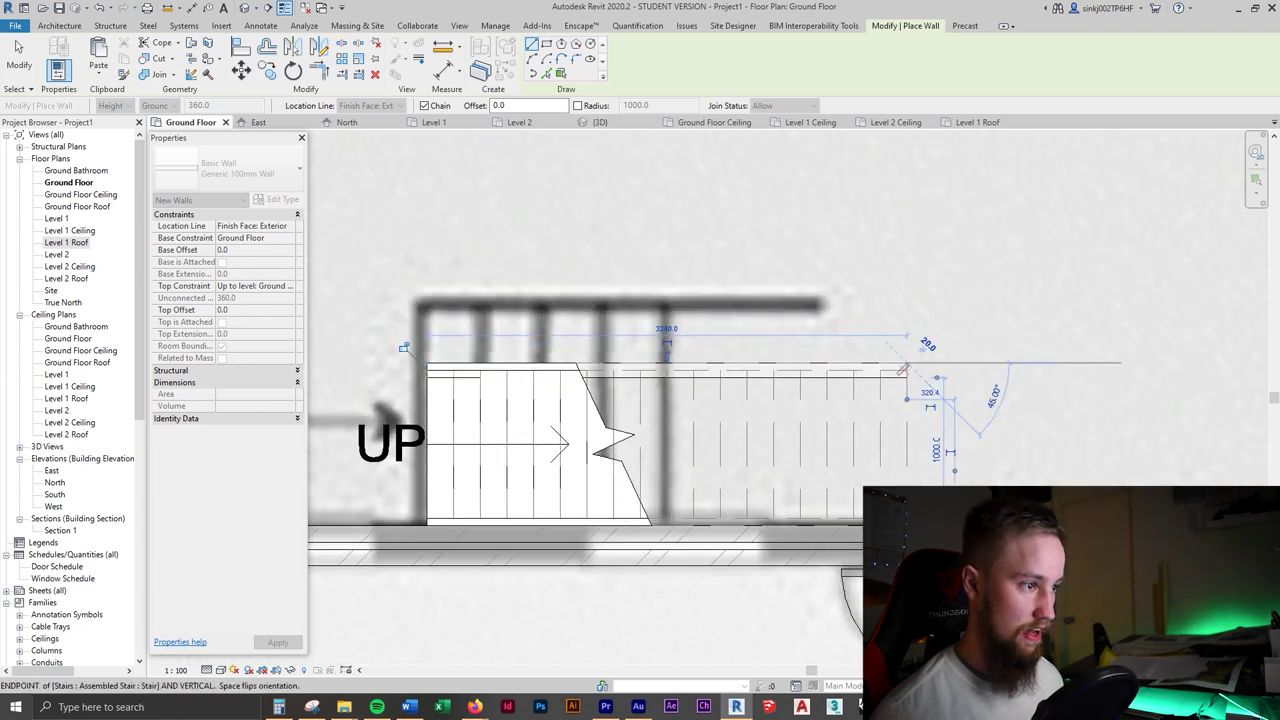
key("Escape")
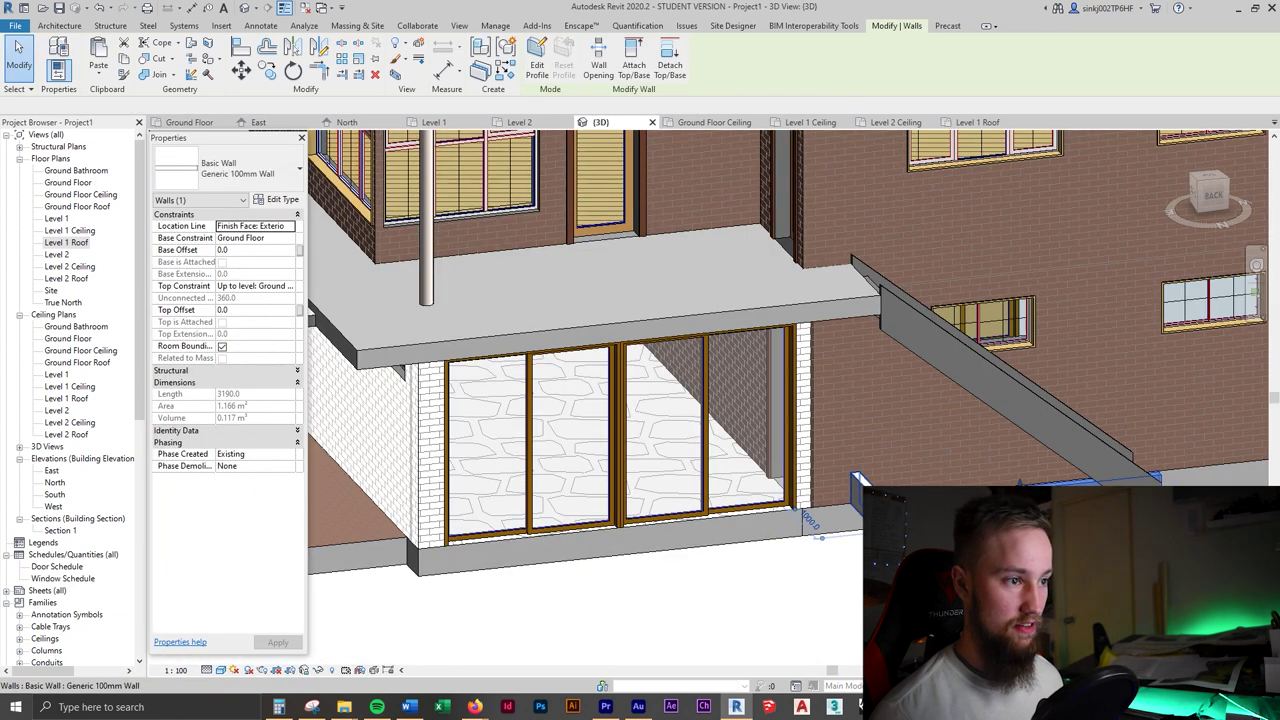
- Select both new stair walls in the 3D view and set their top constraint to Up to level: Level 2
left_click(858, 488, "ctrl")
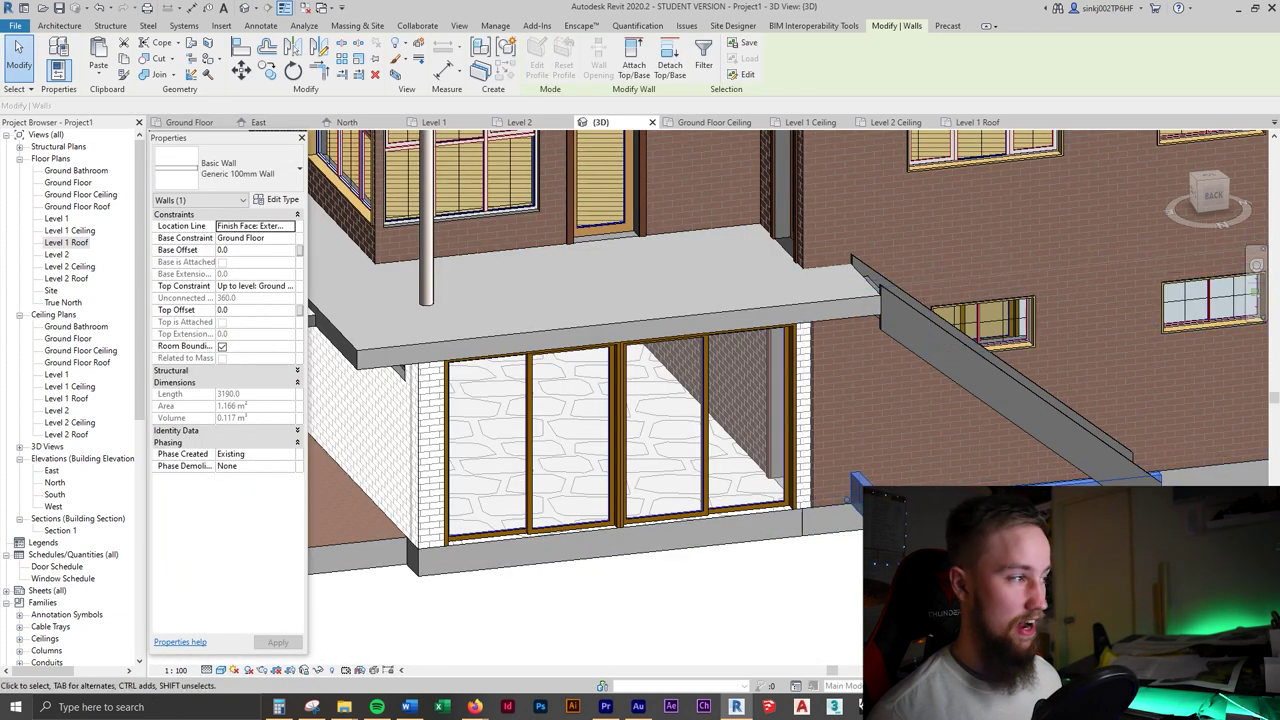
middle_click_drag(524, 394, 640, 400, "shift")
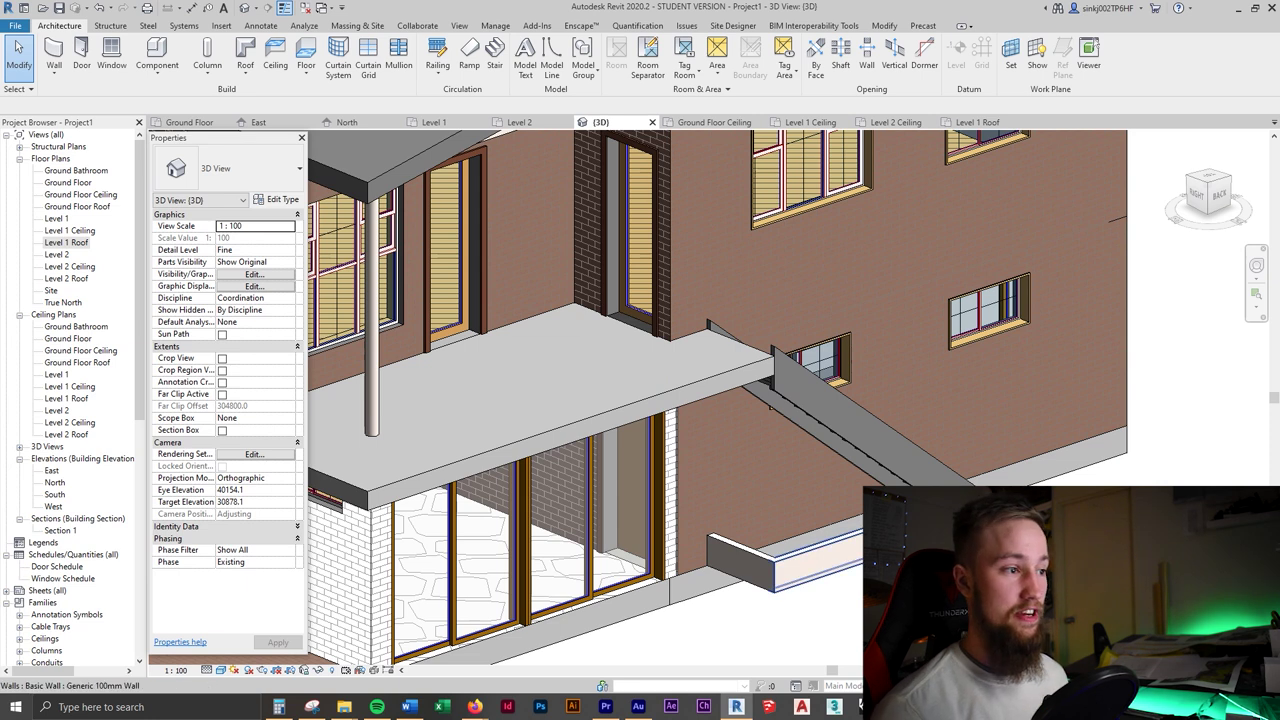
left_click(755, 560)
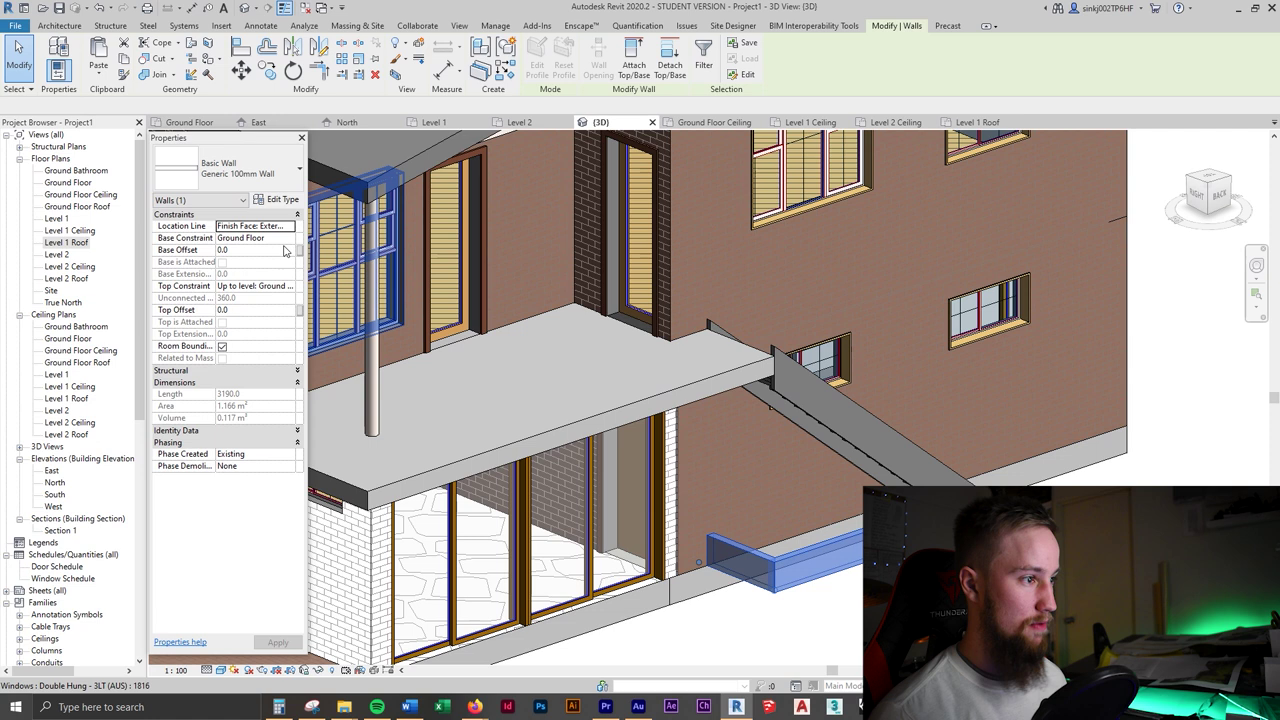
left_click(742, 377, "ctrl")
left_click(395, 300, "ctrl")
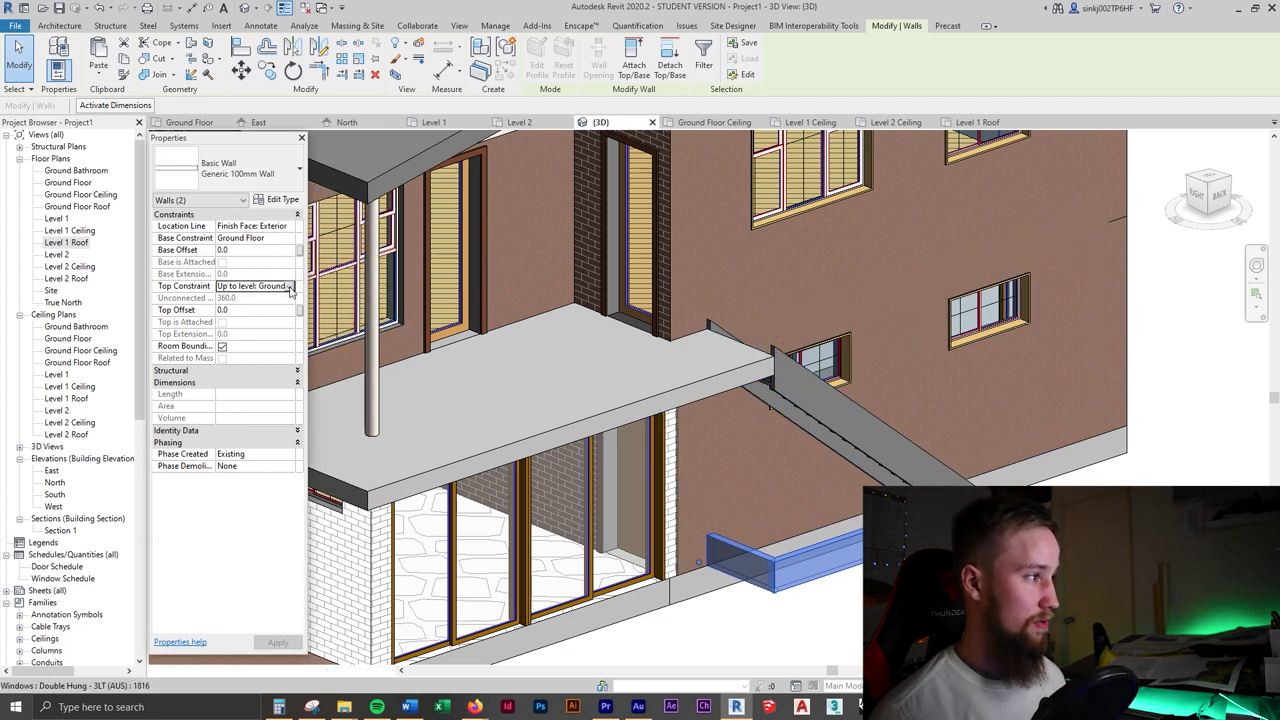
left_click(286, 286)
left_click(270, 347)
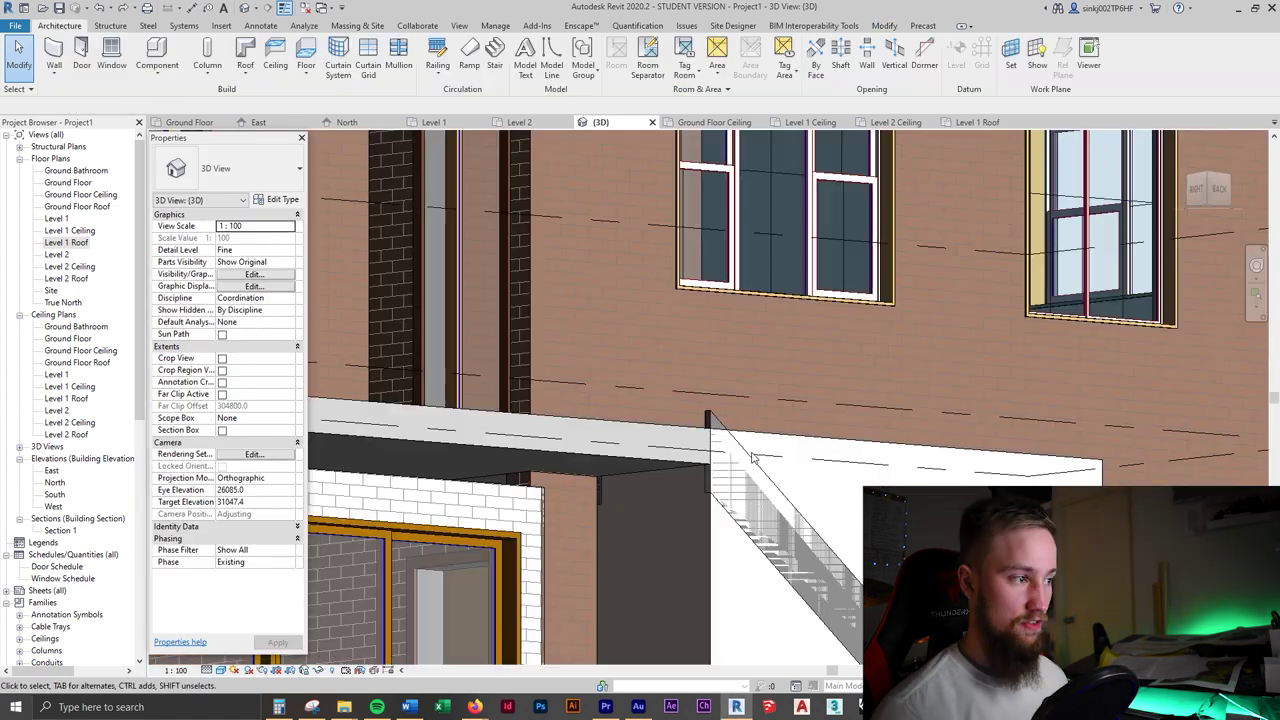
- Set the top offset of the short wall under the balcony edge to -300 and adjust it to -200
middle_click_drag(752, 457, 700, 645, "shift")
left_click(652, 453)
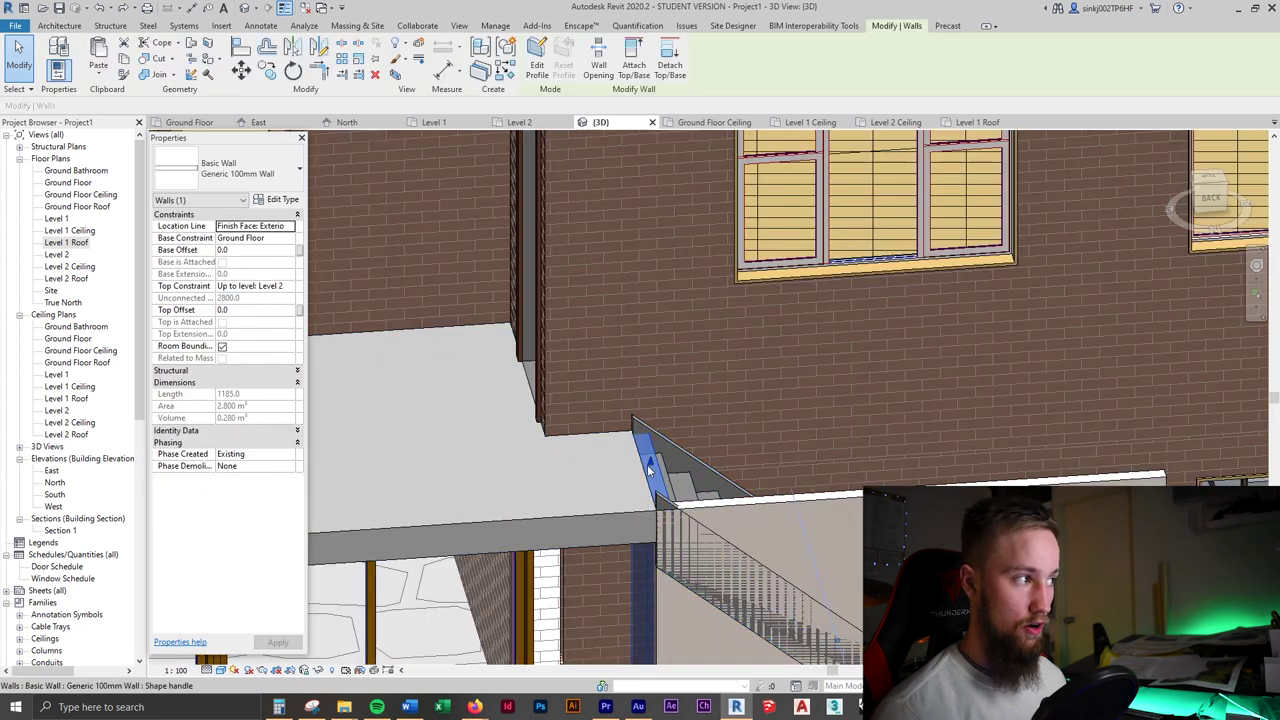
left_click(255, 310)
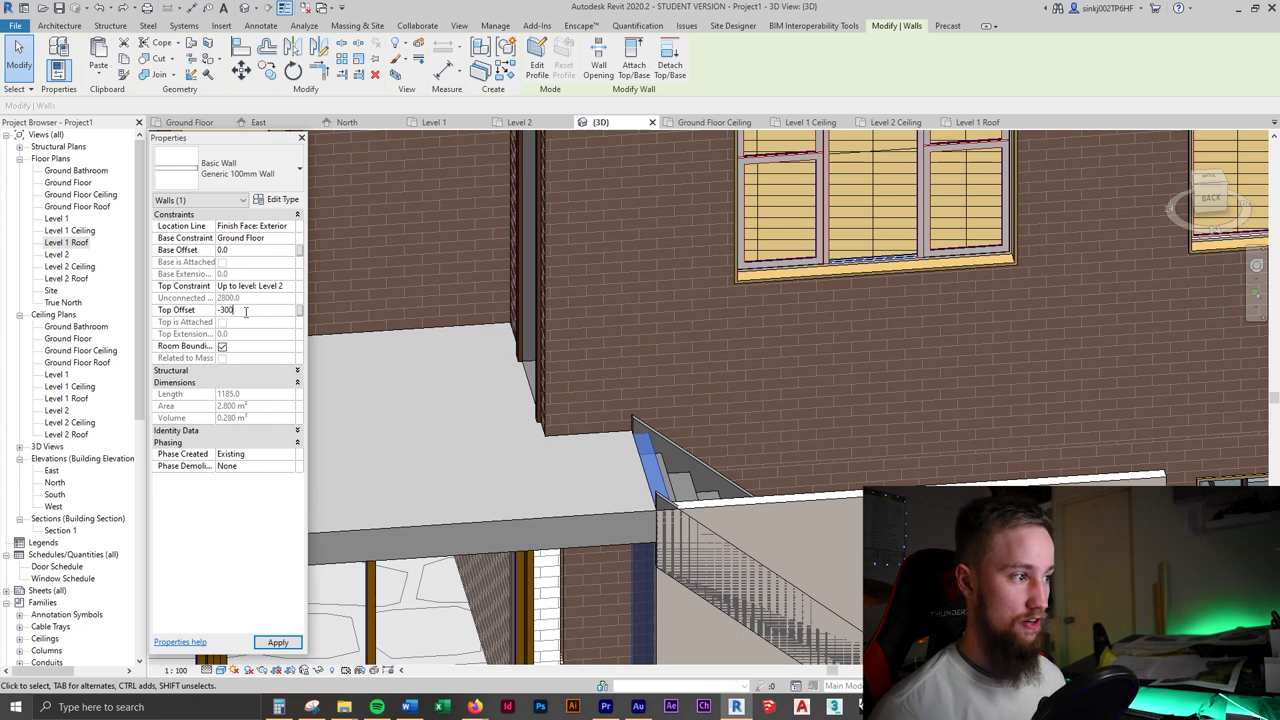
mouse_move(654, 523)
middle_mouse_down("shift")
mouse_move(721, 343)
mouse_move(666, 533)
middle_mouse_up("shift")
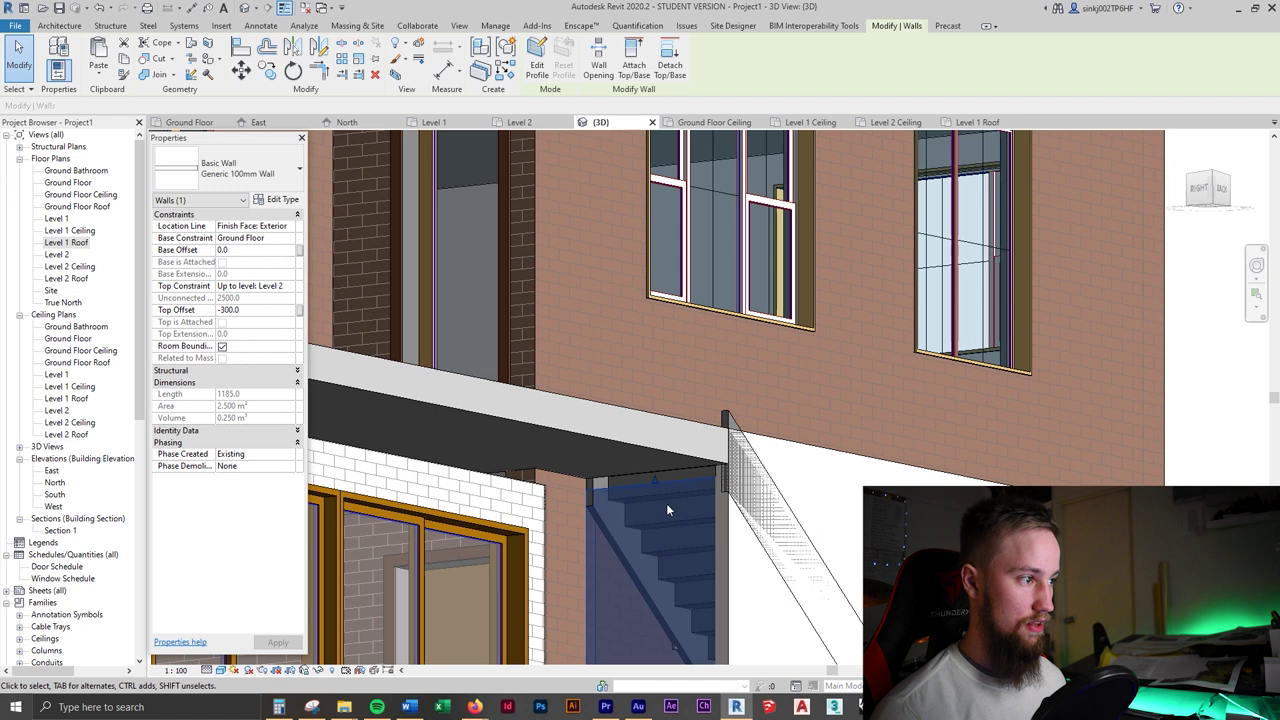
left_click(255, 310)
type("-200")
key("Return")
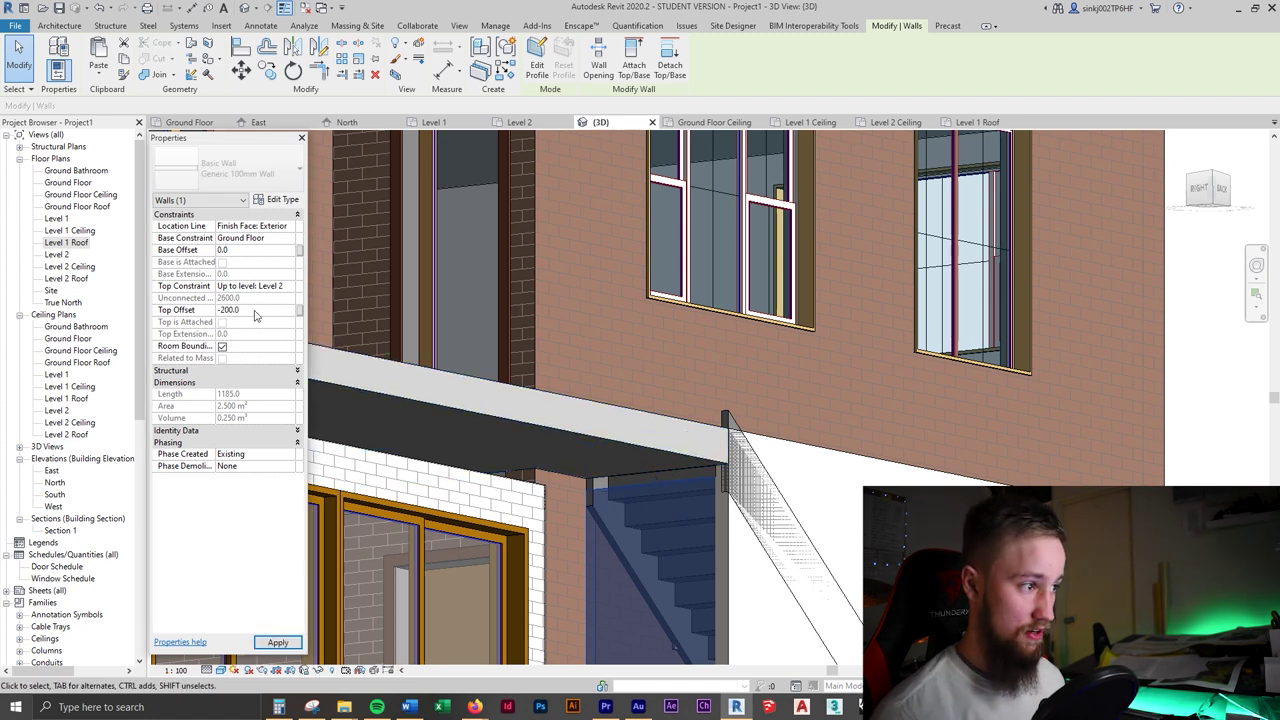
- Compare the long wall beside the external stair with the shape of the lattice infill in the reference photo
middle_click_drag(707, 497, 858, 300, "shift")
left_click(890, 439)
scroll(891, 438, "down", 5)
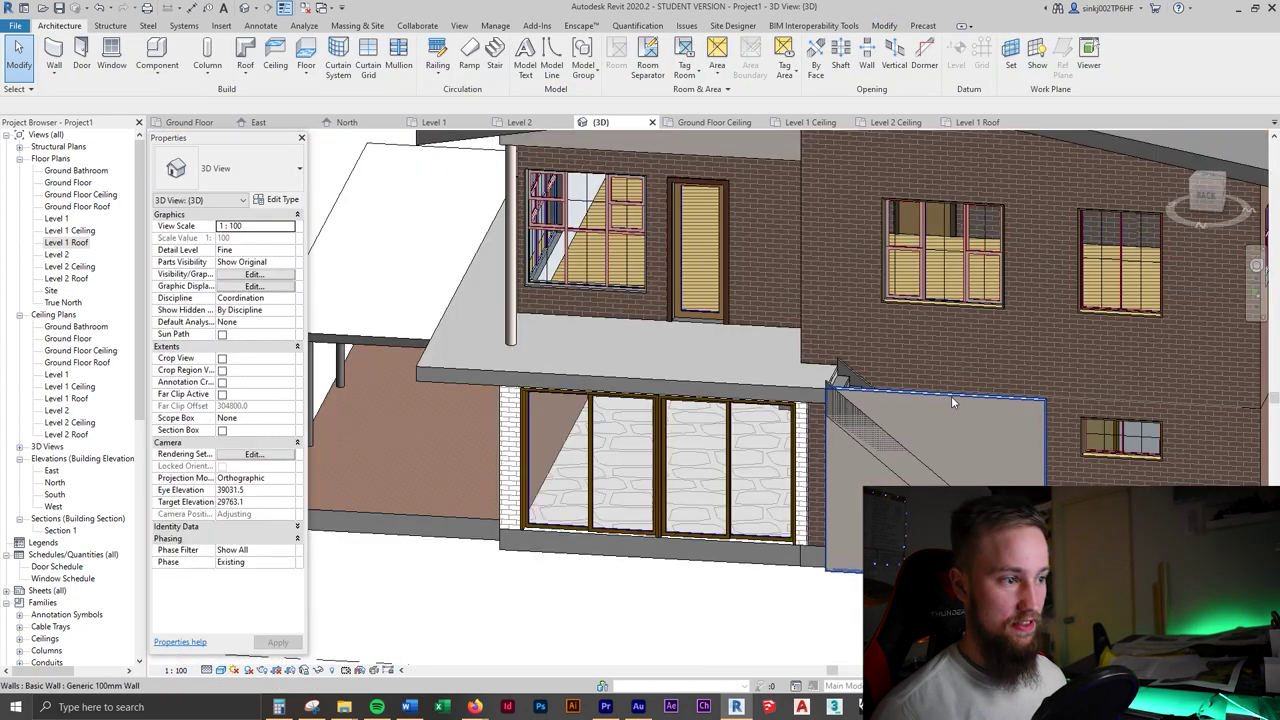
left_click(951, 396)
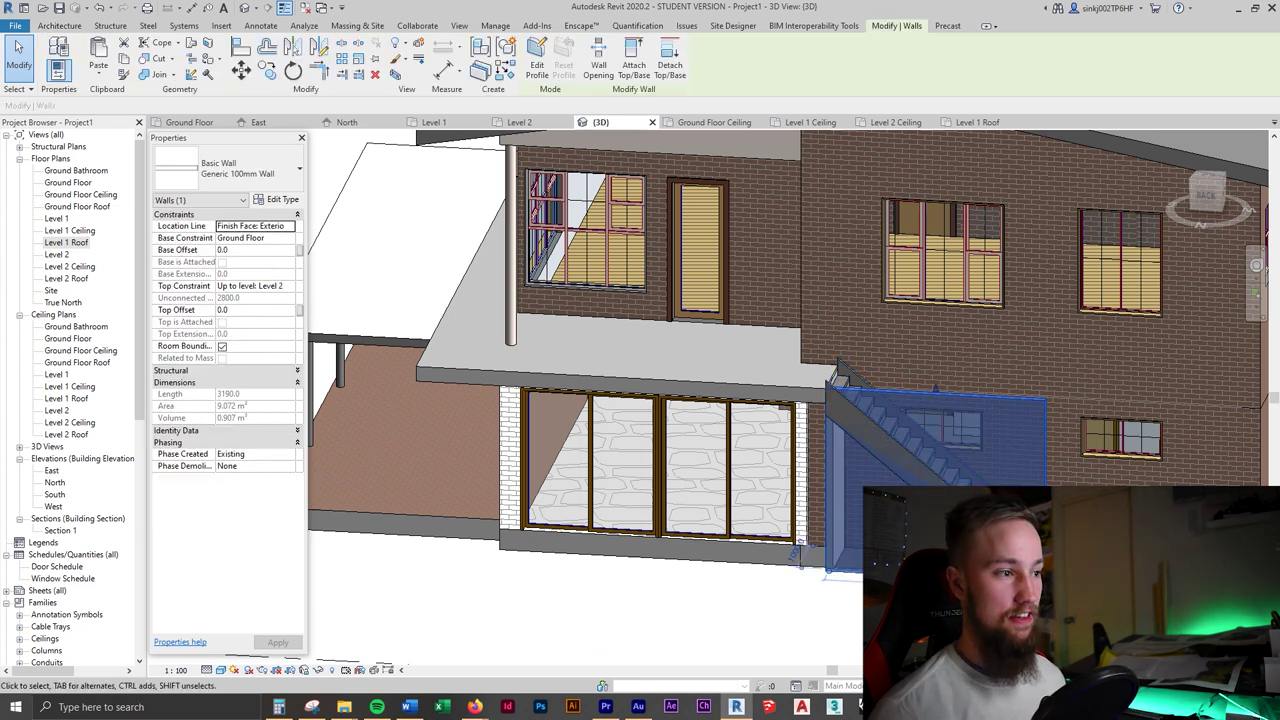
key("alt+Tab")
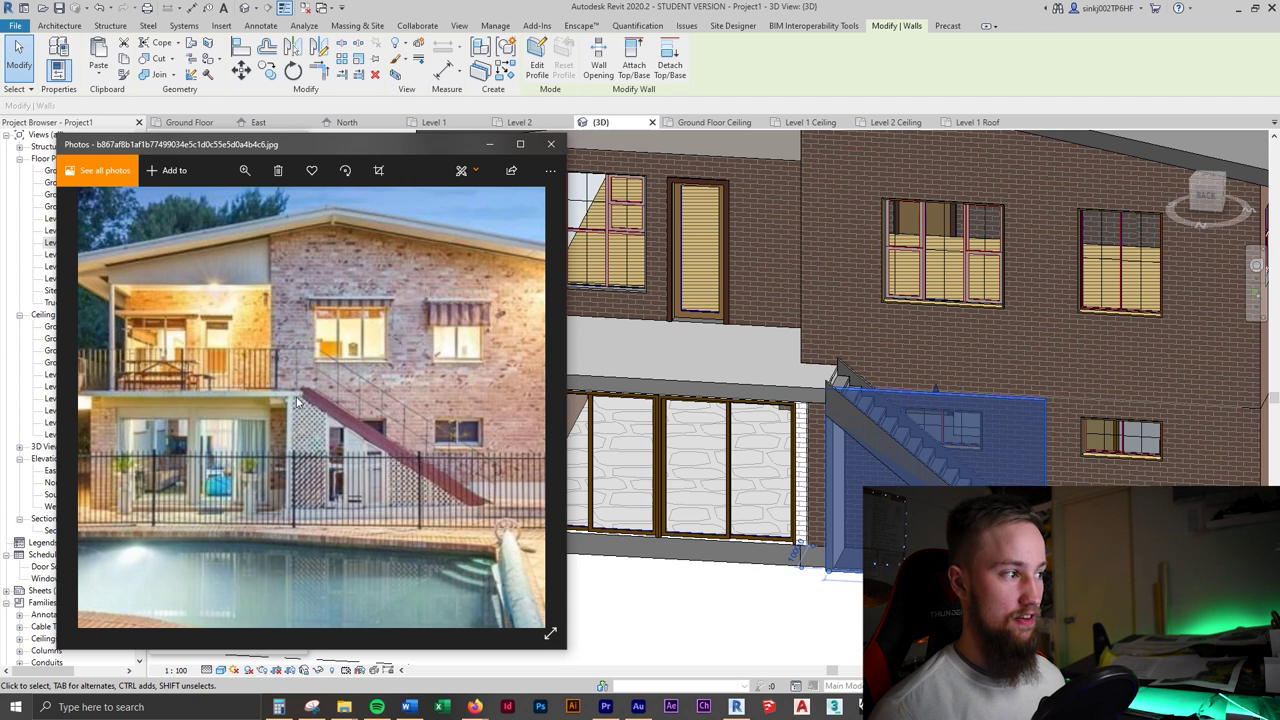
left_click(770, 245)
- Edit the long stair wall's profile, removing its top and far-end lines and shortening the upright and base to the stair's underside
left_click(990, 404)
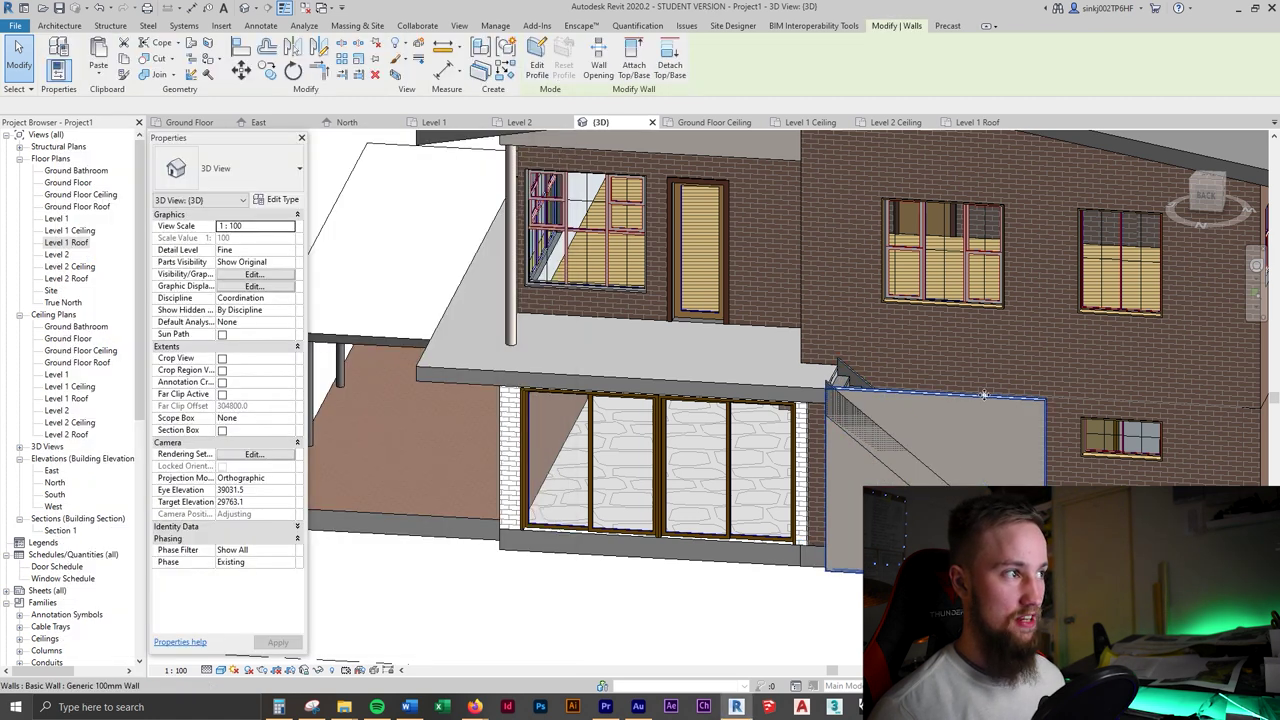
left_click(547, 78)
scroll(822, 392, "up", 5)
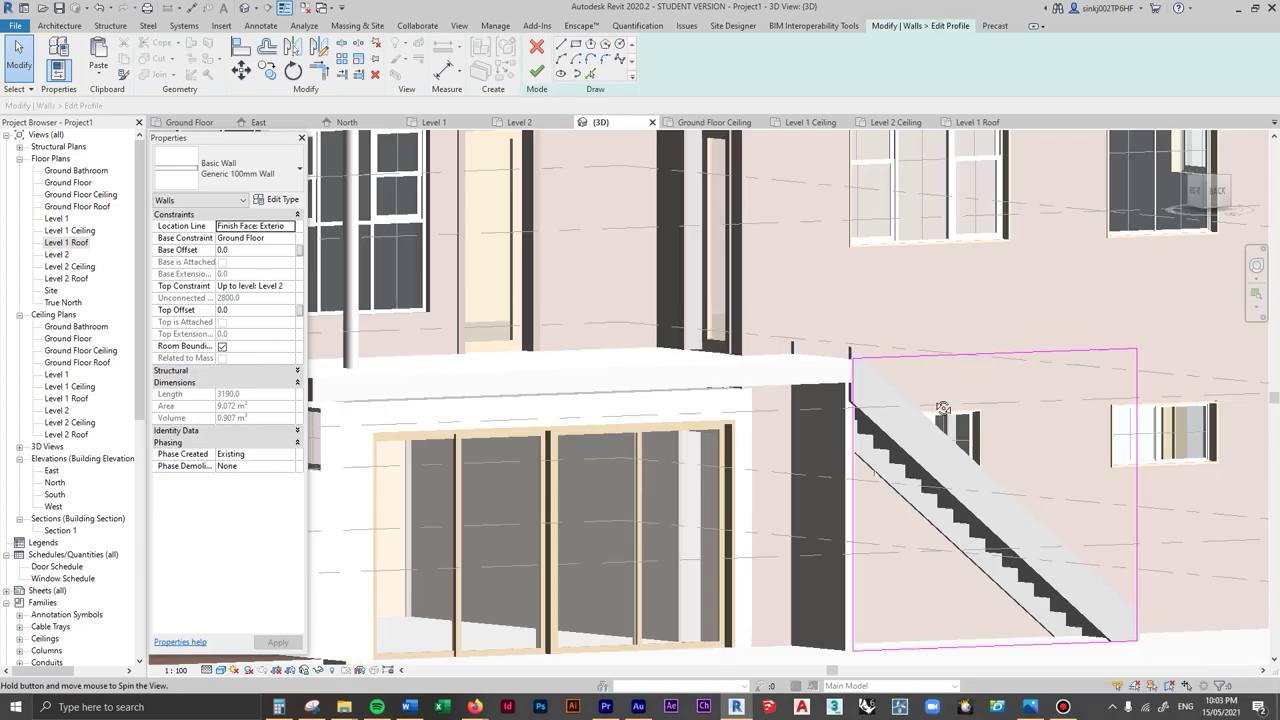
left_click_drag(831, 354, 832, 414)
scroll(845, 438, "down", 3)
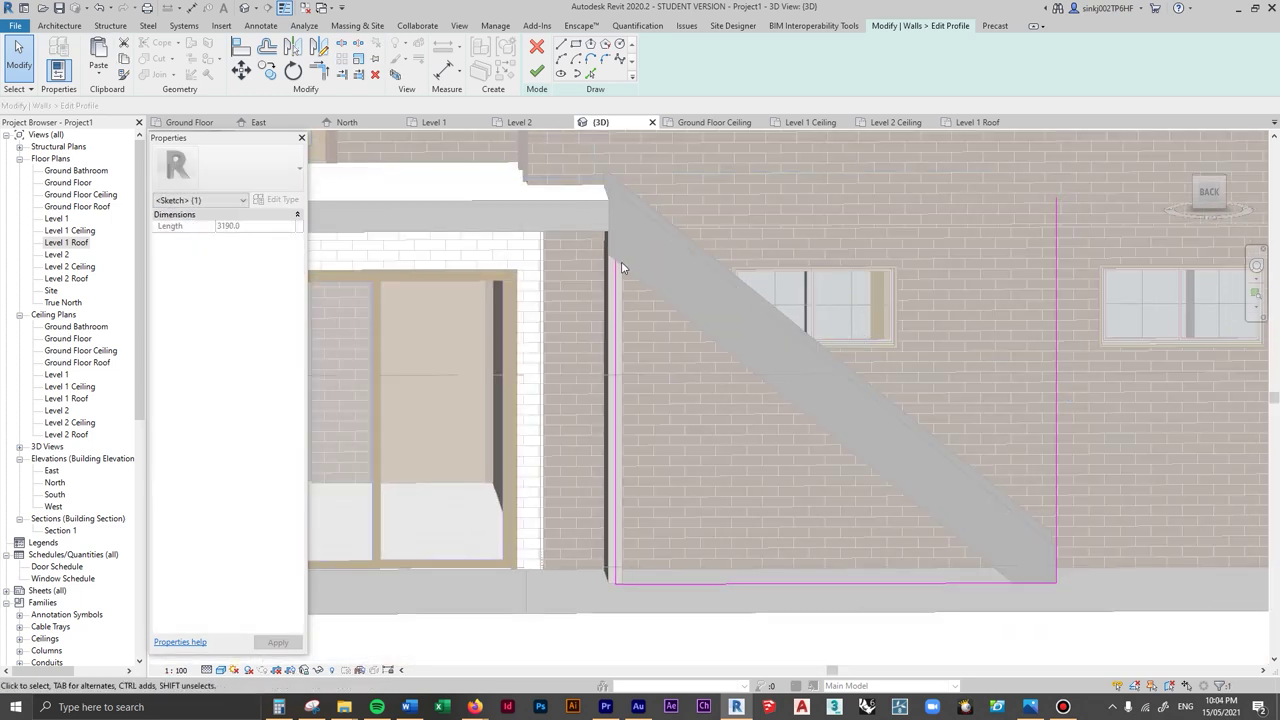
left_click(840, 445)
left_click(1056, 286)
key("Delete")
left_click(1047, 584)
left_click_drag(1057, 591, 1013, 583)
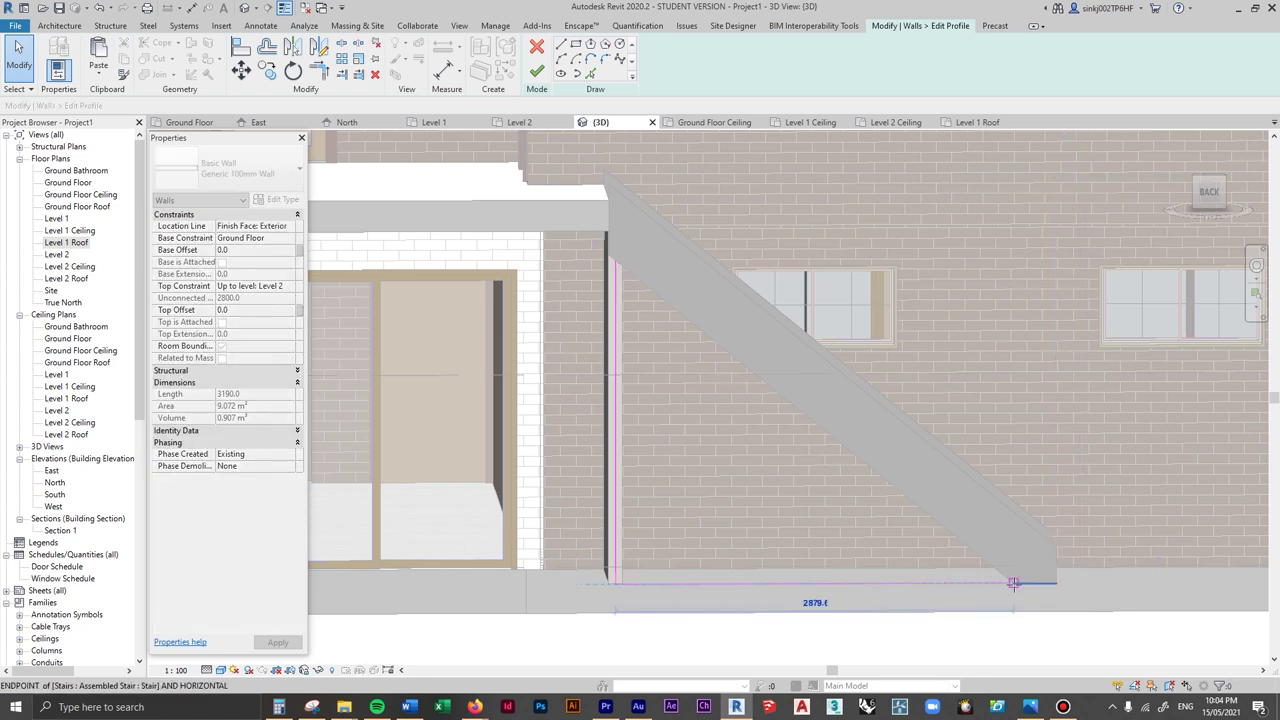
- Close the wall profile with a sloping line along the stair's underside, about 3720 mm long, and finish the sketch
left_click(561, 59)
left_click(615, 262)
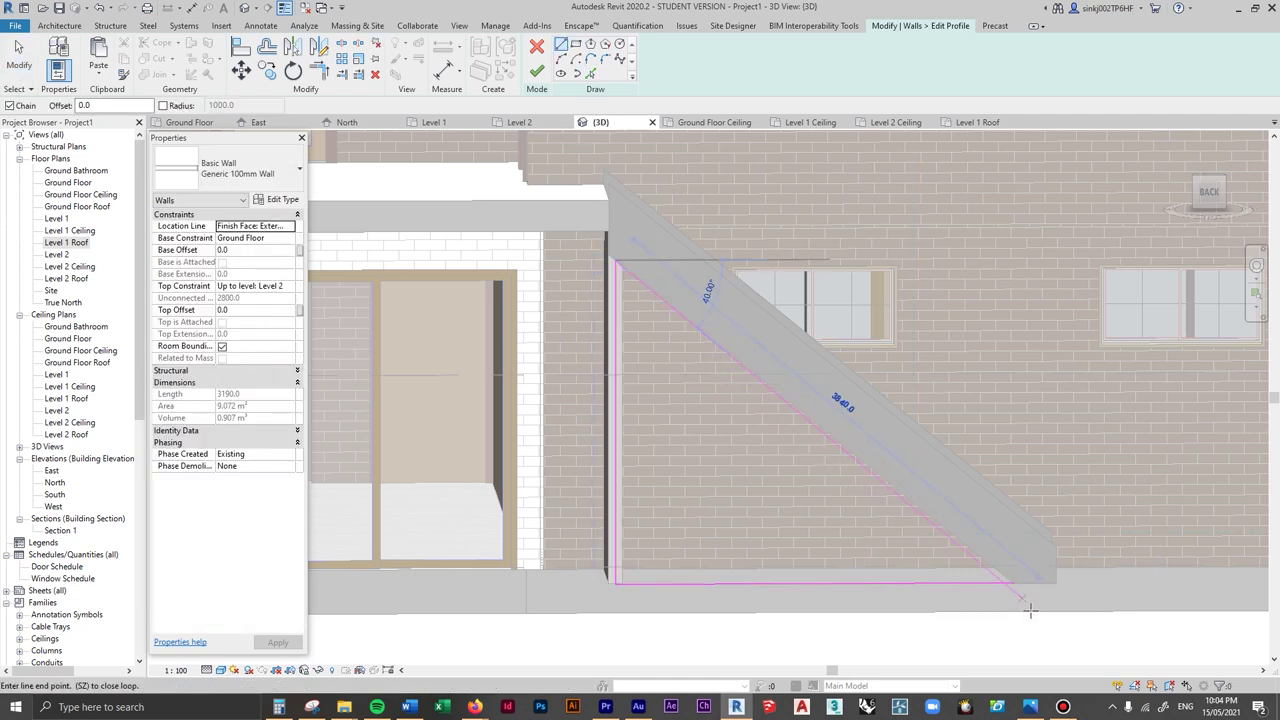
left_click(1013, 583)
key("Escape")
key("Escape")
mouse_move(940, 540)
middle_mouse_down("shift")
mouse_move(898, 501)
mouse_move(988, 547)
mouse_move(803, 446)
middle_mouse_up("shift")
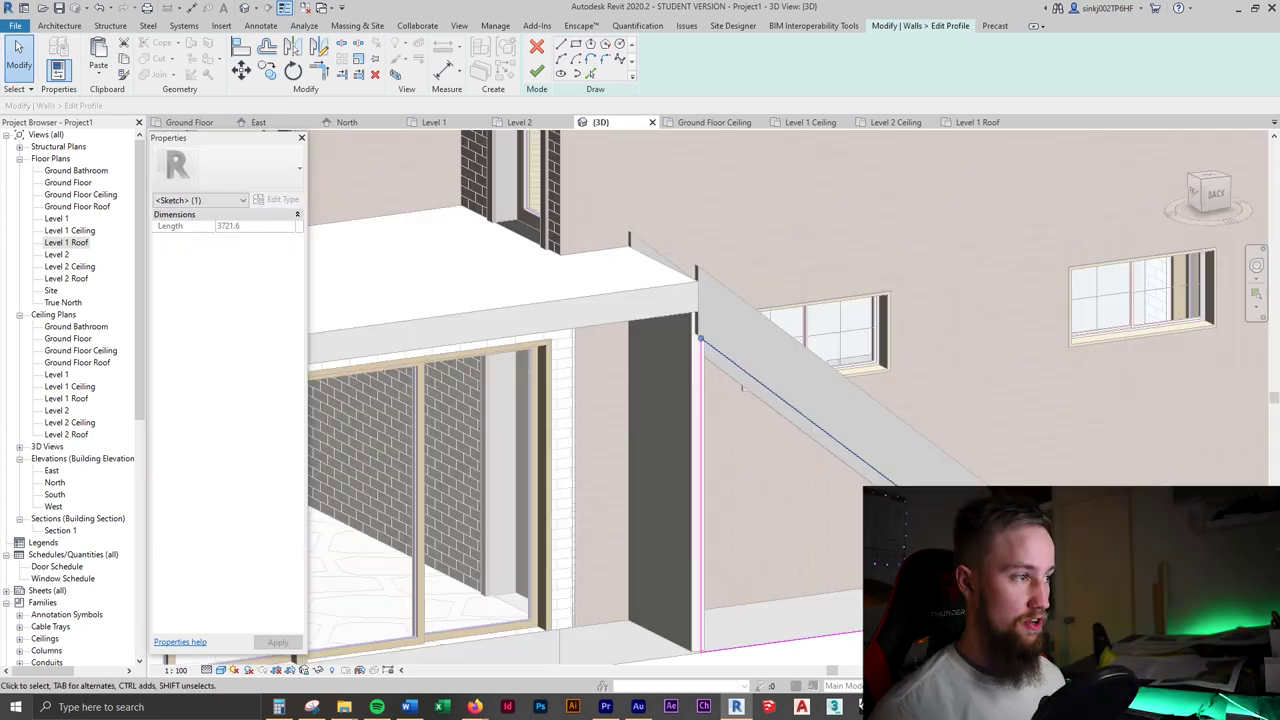
middle_click_drag(742, 388, 712, 336)
left_click(537, 72)
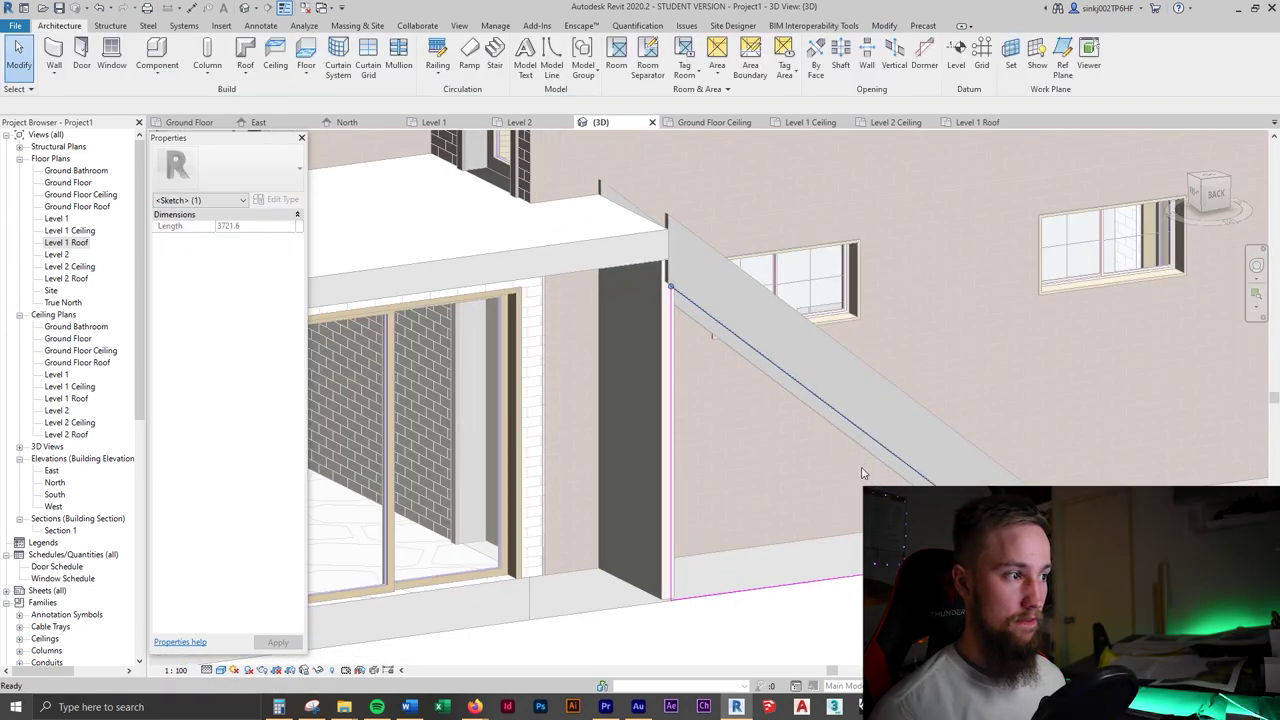
key("Escape")
mouse_move(784, 378)
middle_mouse_down("shift")
mouse_move(891, 349)
mouse_move(720, 335)
mouse_move(940, 385)
mouse_move(730, 390)
mouse_move(820, 405)
middle_mouse_up("shift")
scroll(891, 349, "down", 3)
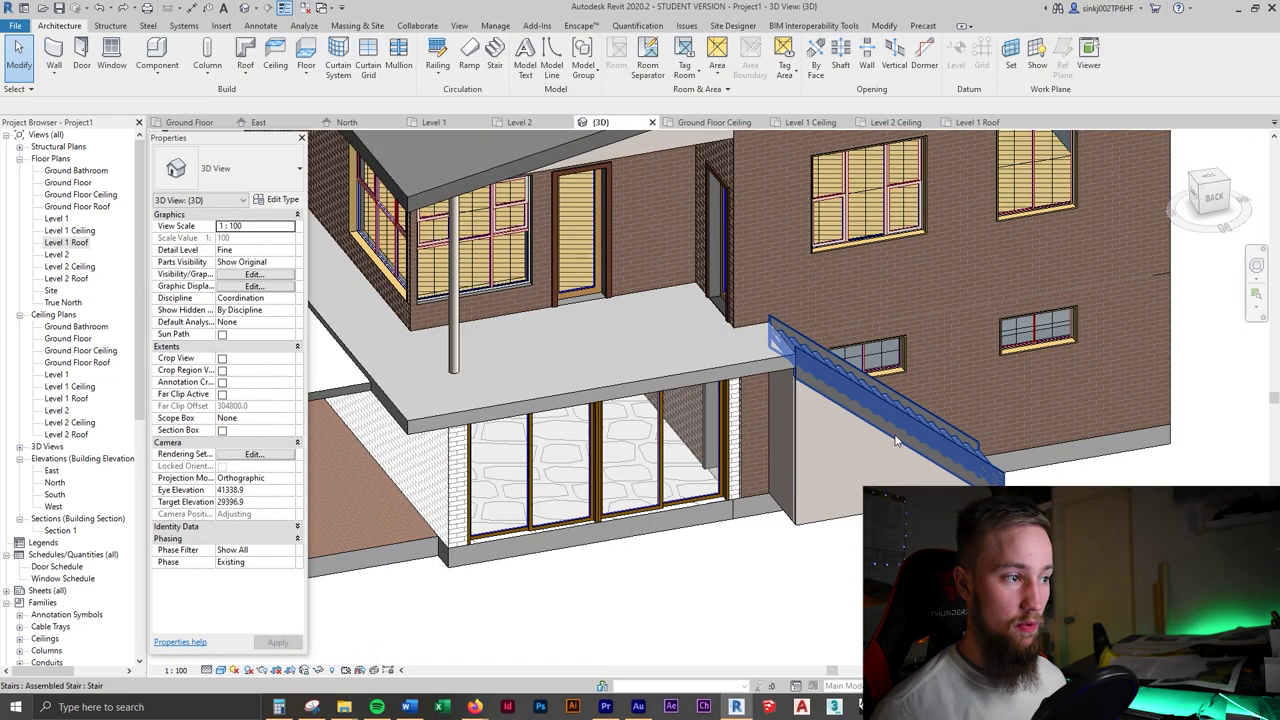
- Compare the modelled balcony and stair with the reference photo, examining the balcony railing
key("alt+Tab")
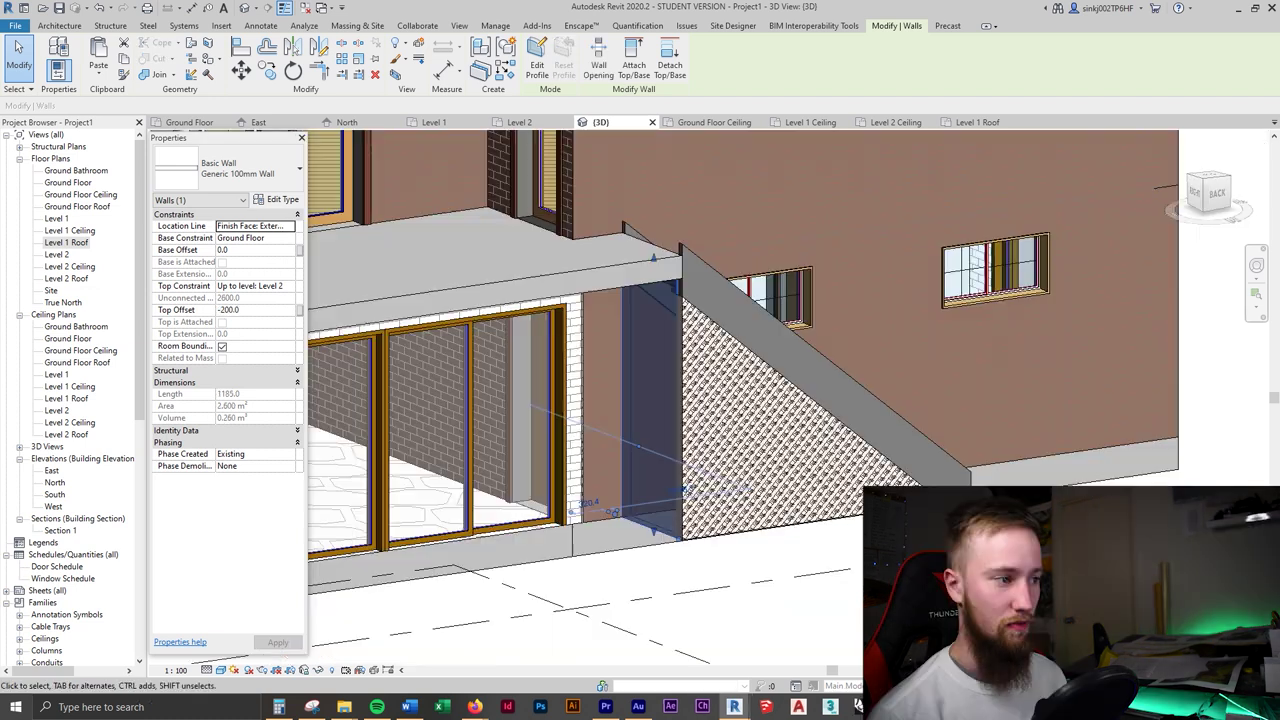
key("Escape")
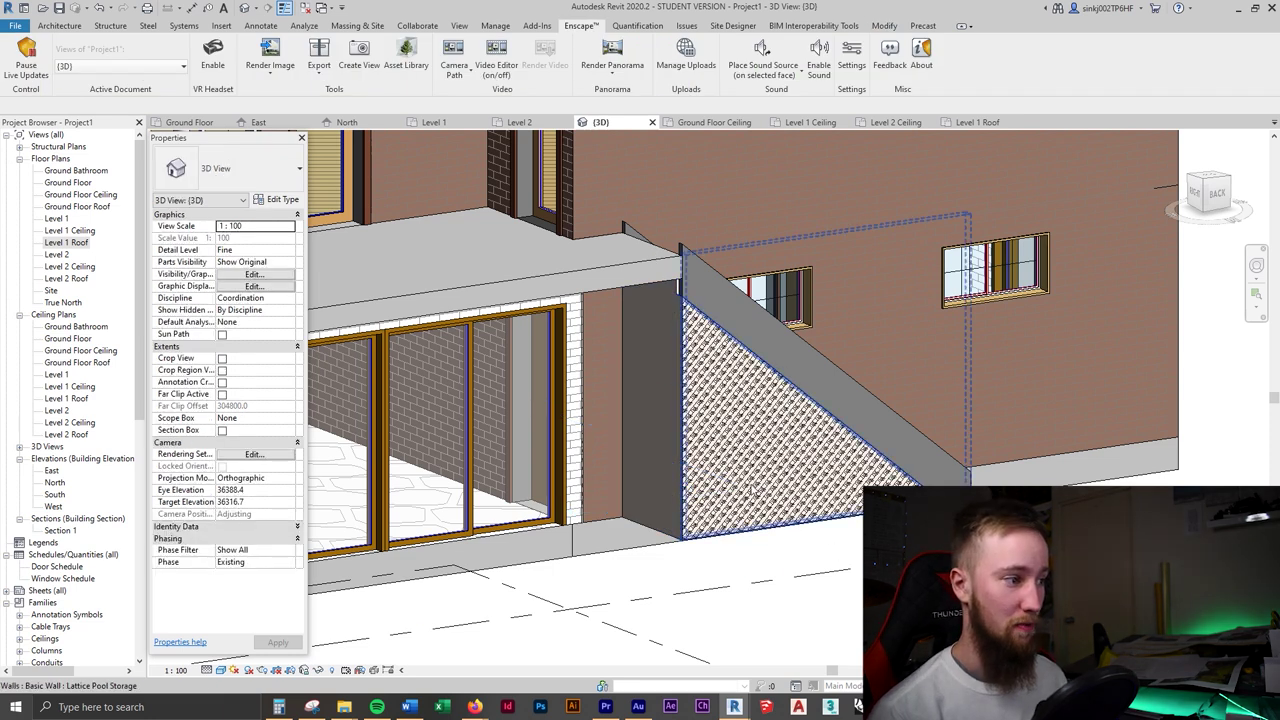
scroll(795, 515, "down", 5)
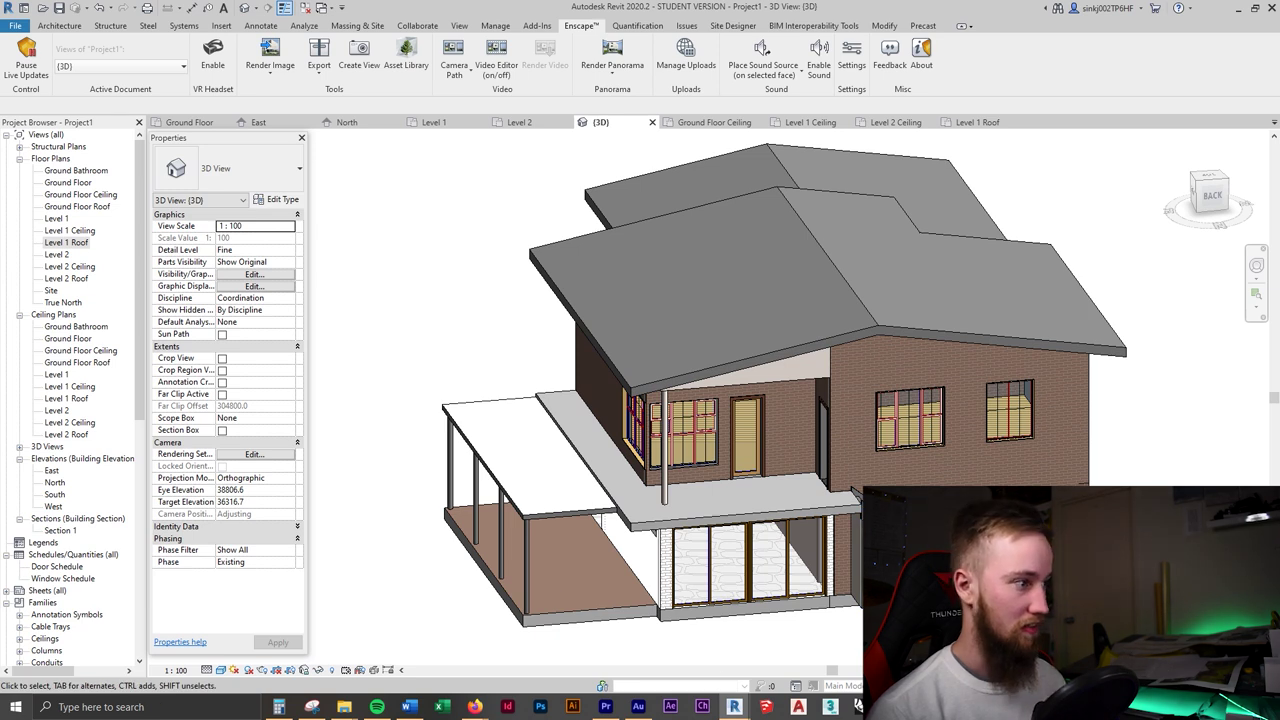
key("alt+Tab")
scroll(312, 388, "up", 3)
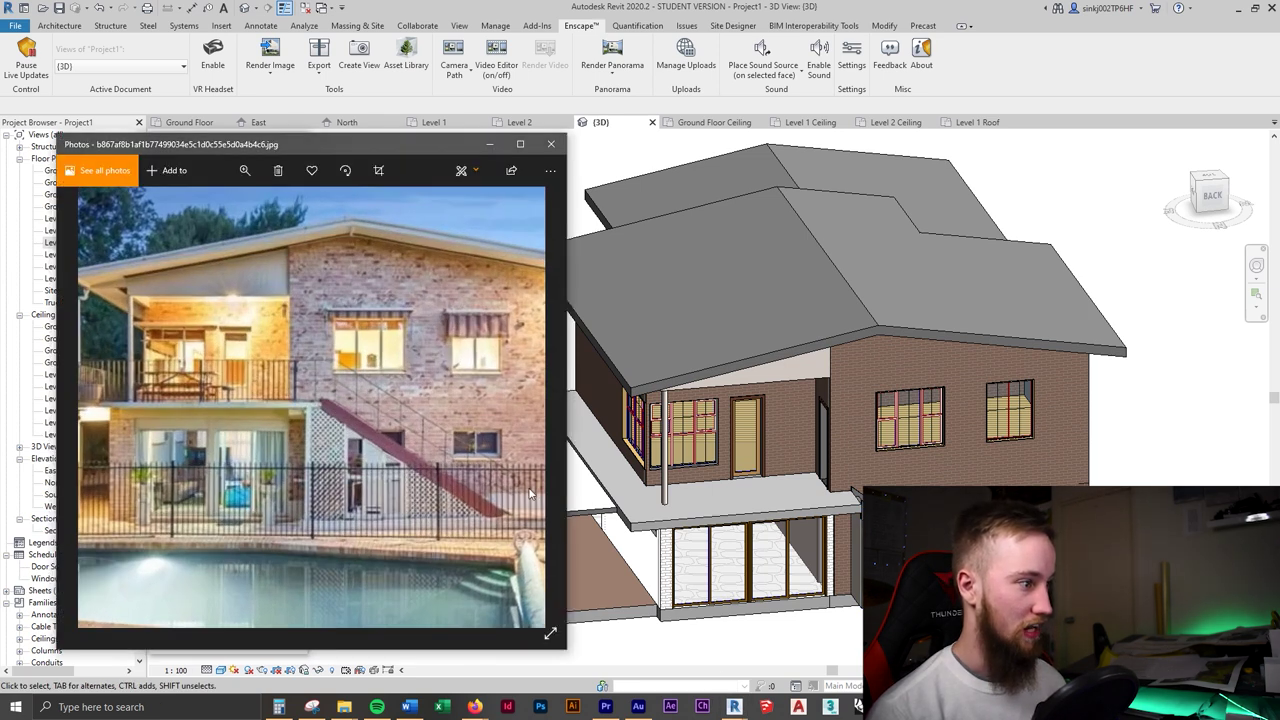
left_click_drag(256, 348, 385, 380)
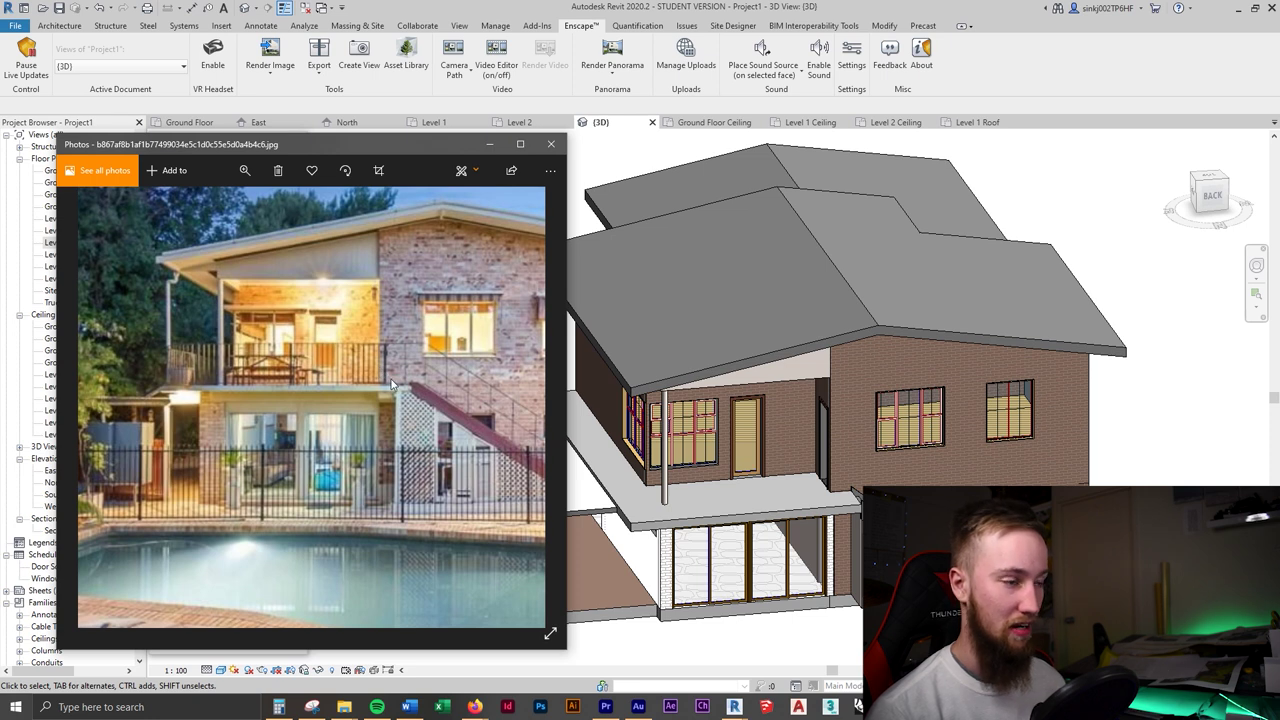
key("alt+Tab")
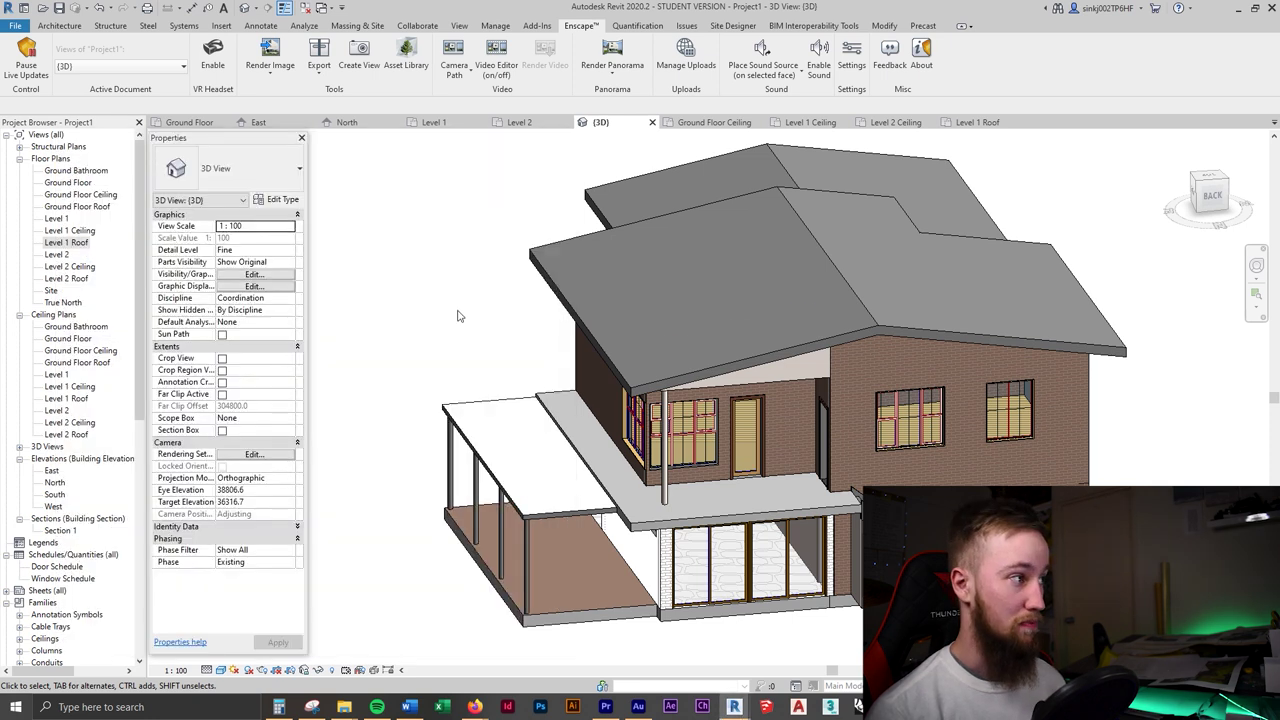
- Start a sketched railing path for the balcony floor on the Level 2 floor plan
left_click(520, 122)
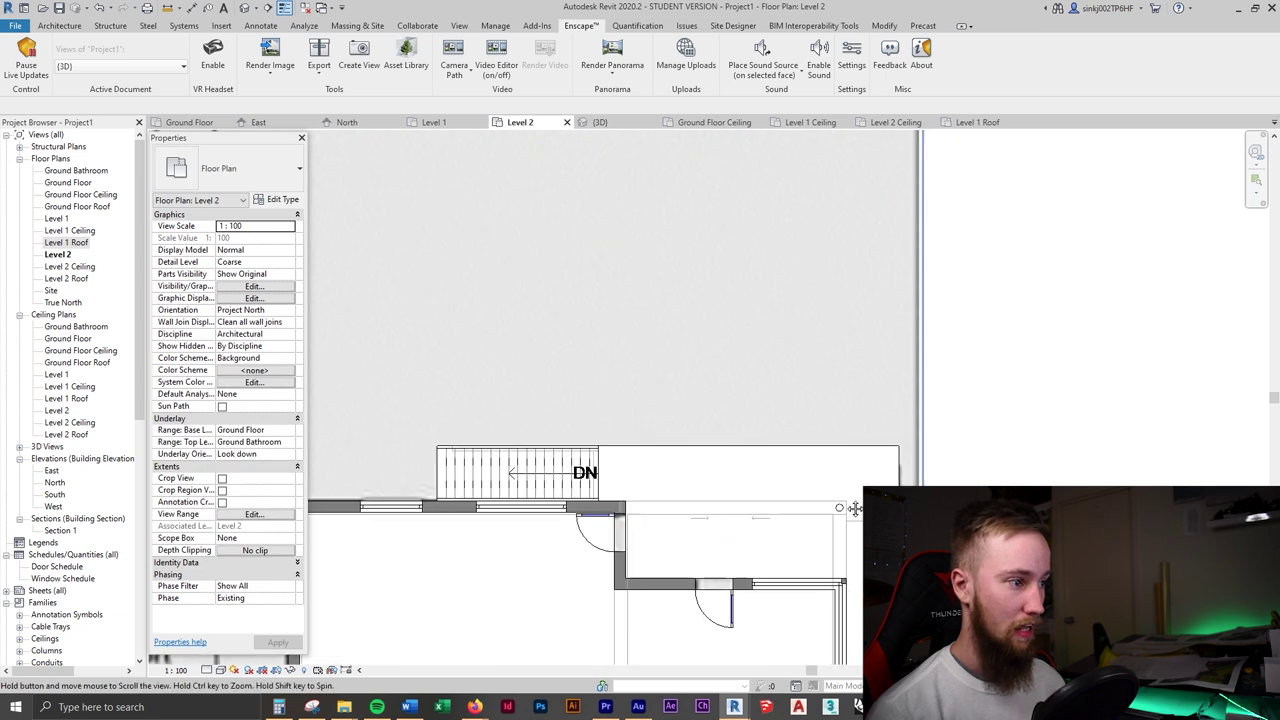
left_click(817, 444)
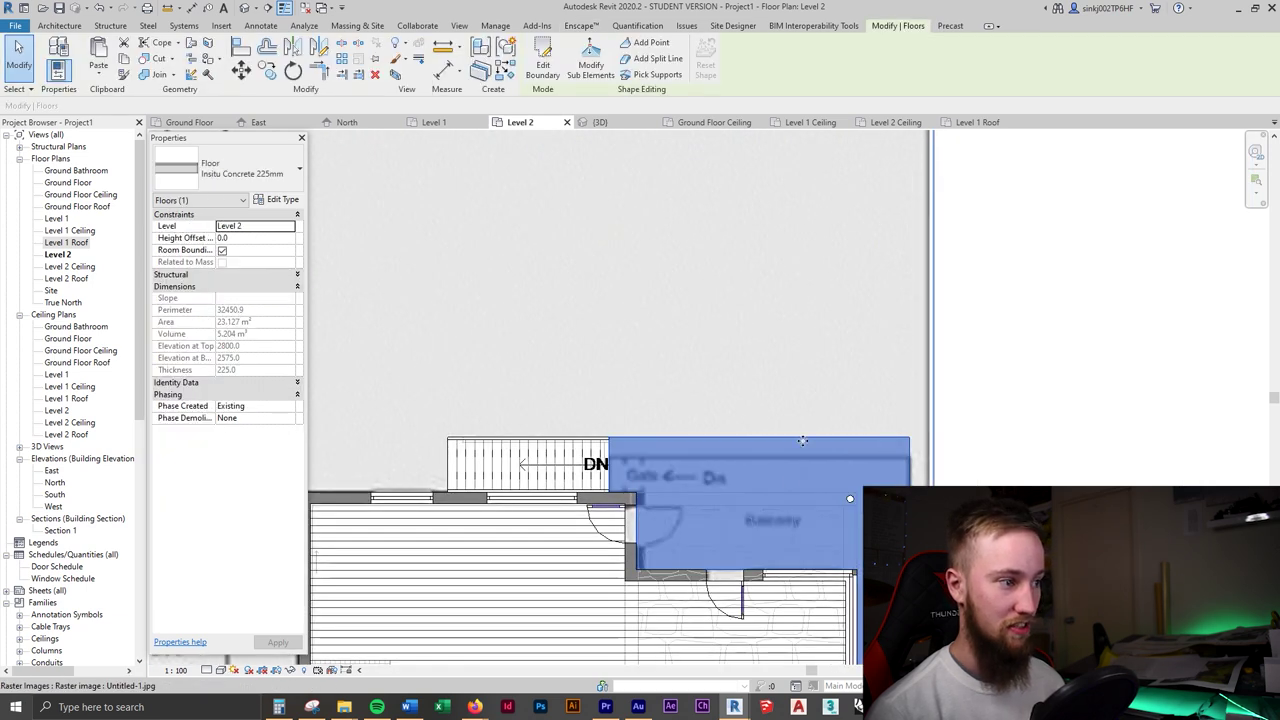
middle_click_drag(751, 371, 721, 227)
scroll(721, 227, "down", 1)
middle_click_drag(737, 436, 778, 541)
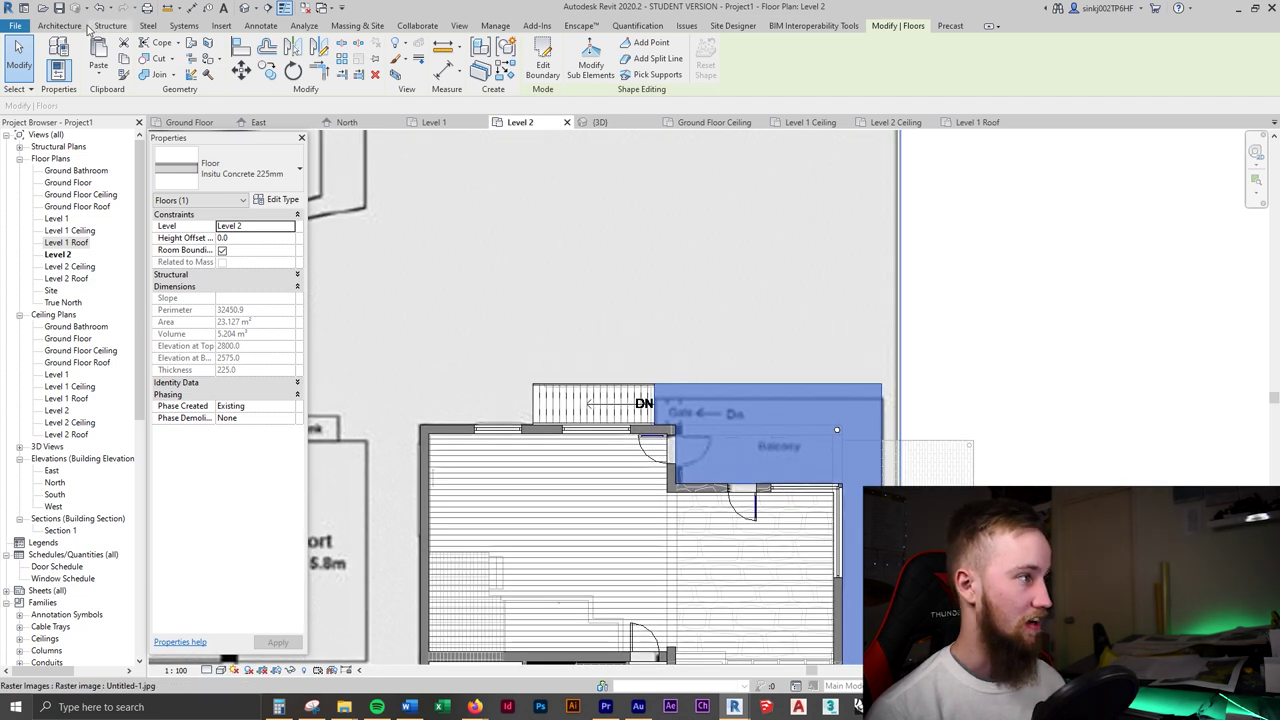
left_click(76, 27)
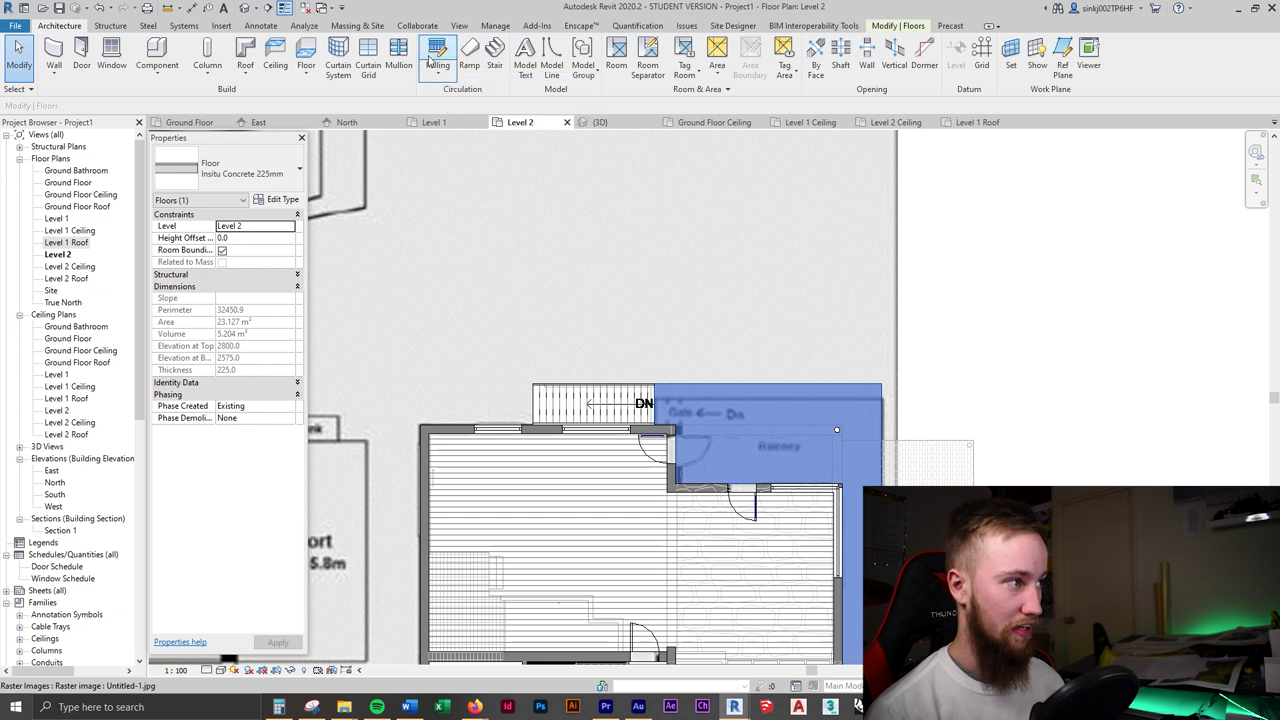
left_click(440, 74)
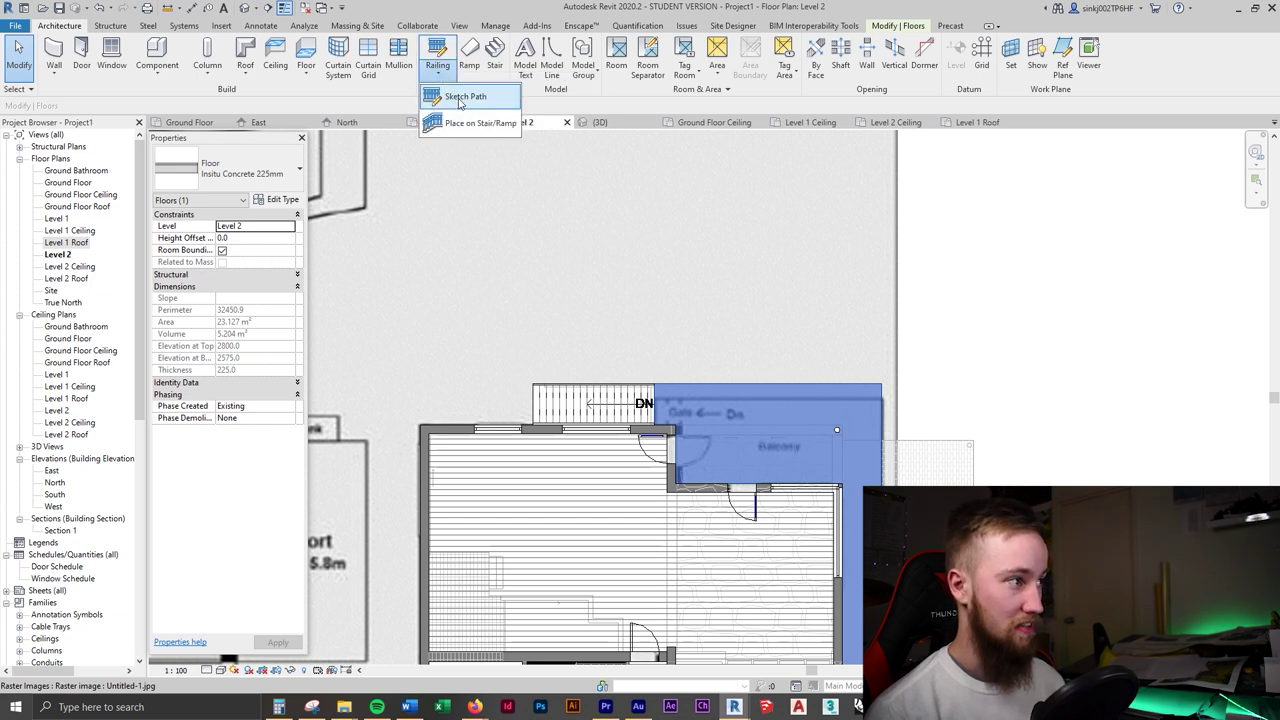
left_click(462, 98)
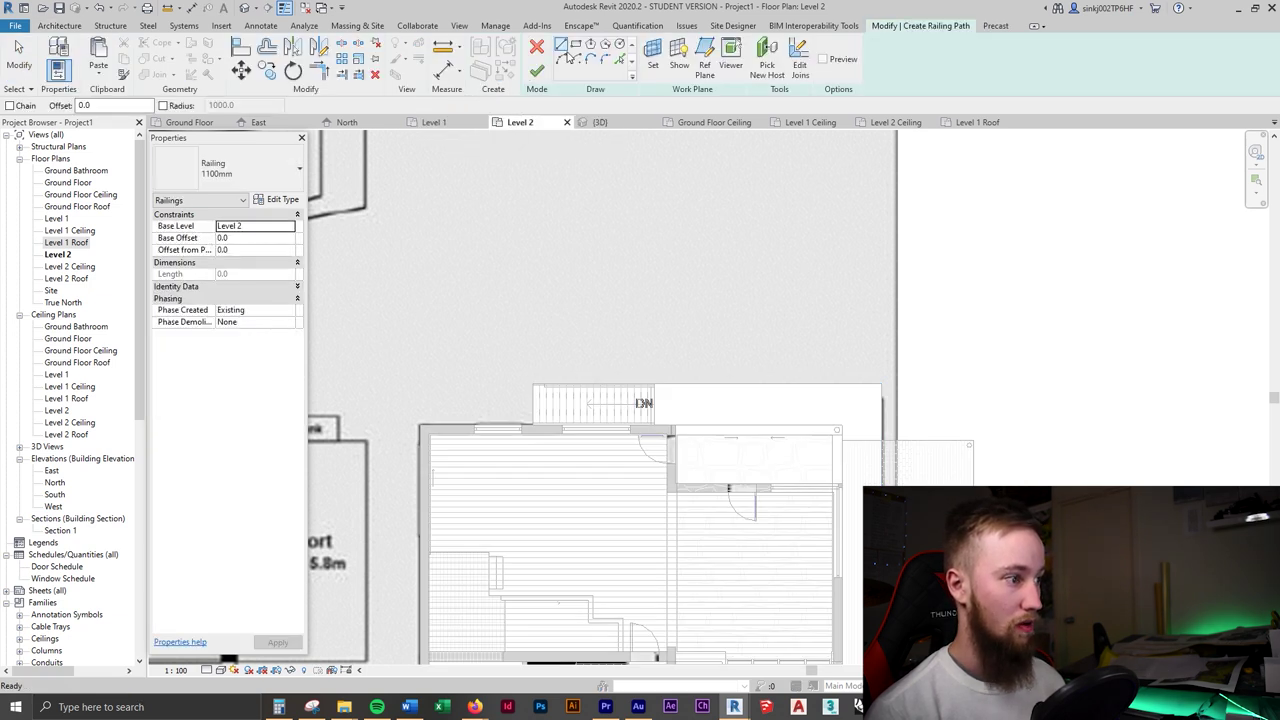
scroll(720, 409, "up", 3)
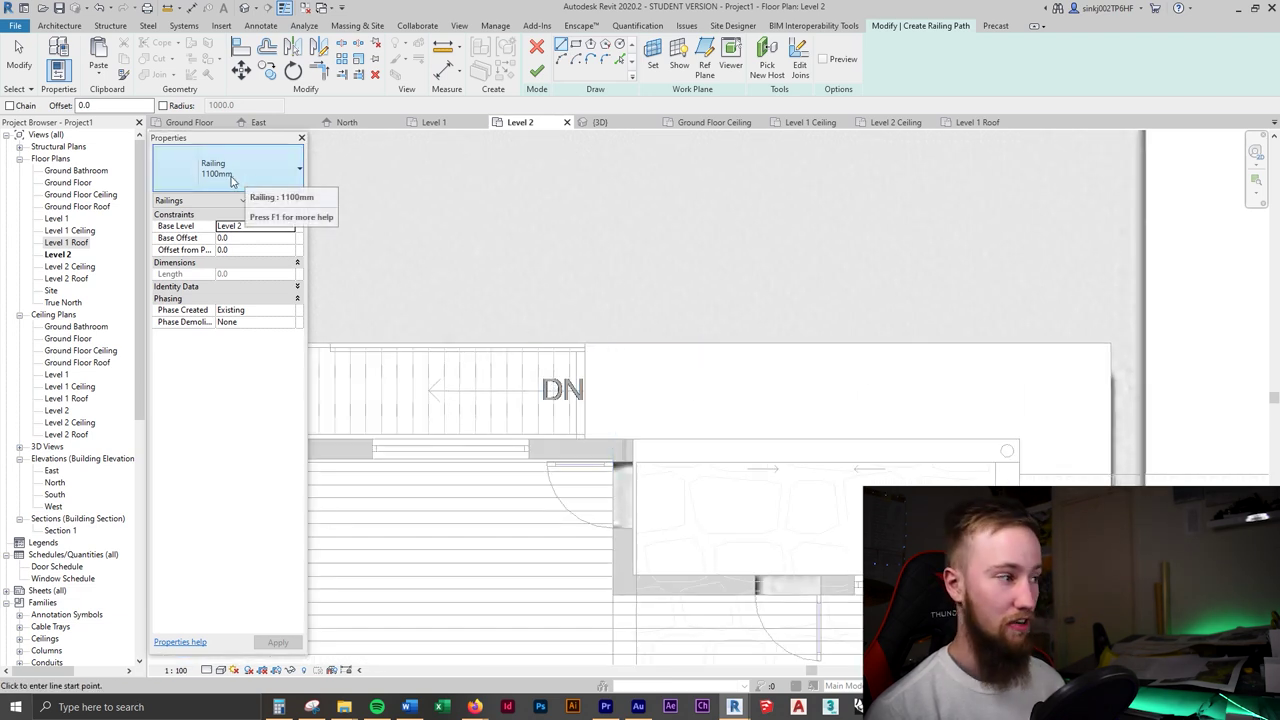
- Check the balcony railing in the reference photo and review the 1100mm railing type's baluster placement settings
key("alt+Tab")
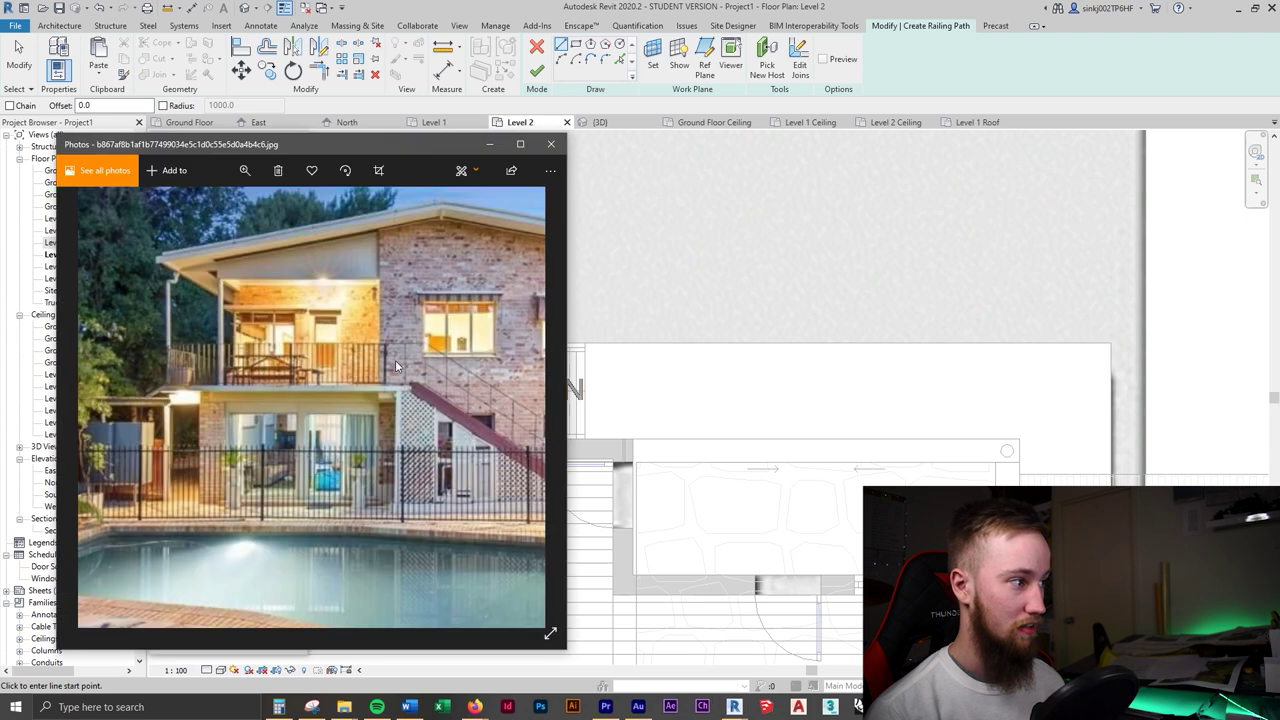
left_click(457, 13)
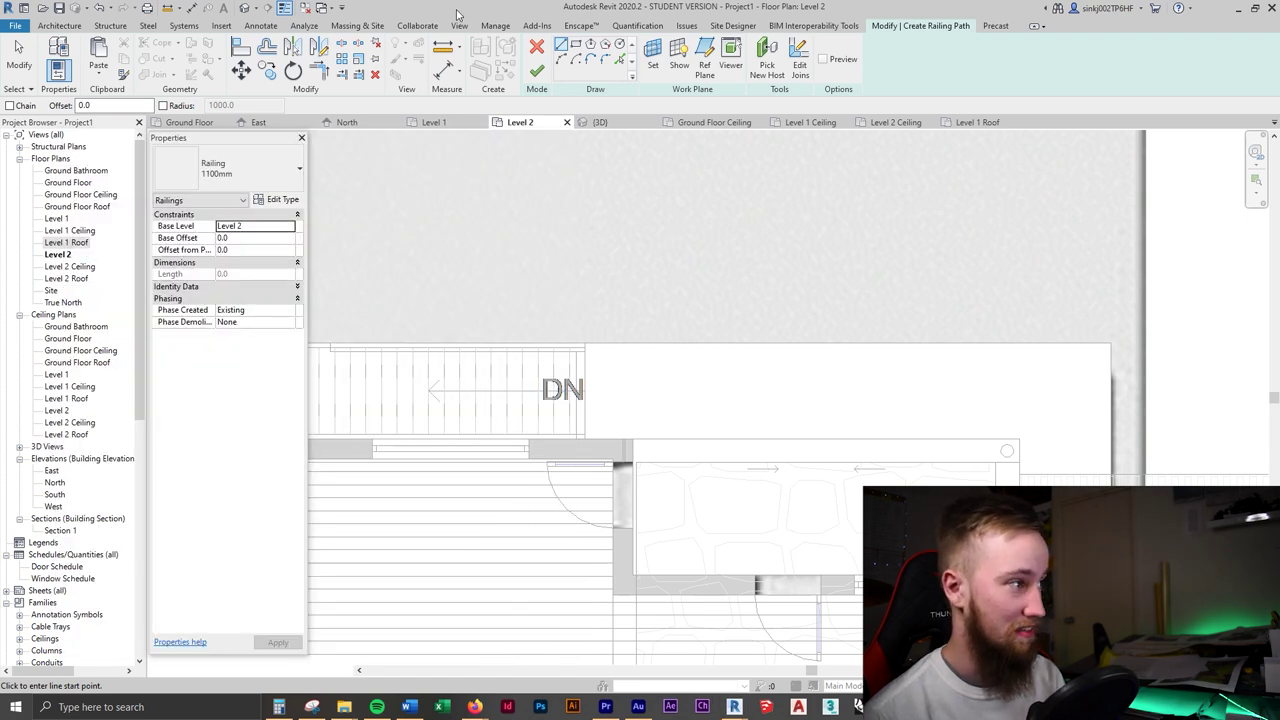
left_click(284, 200)
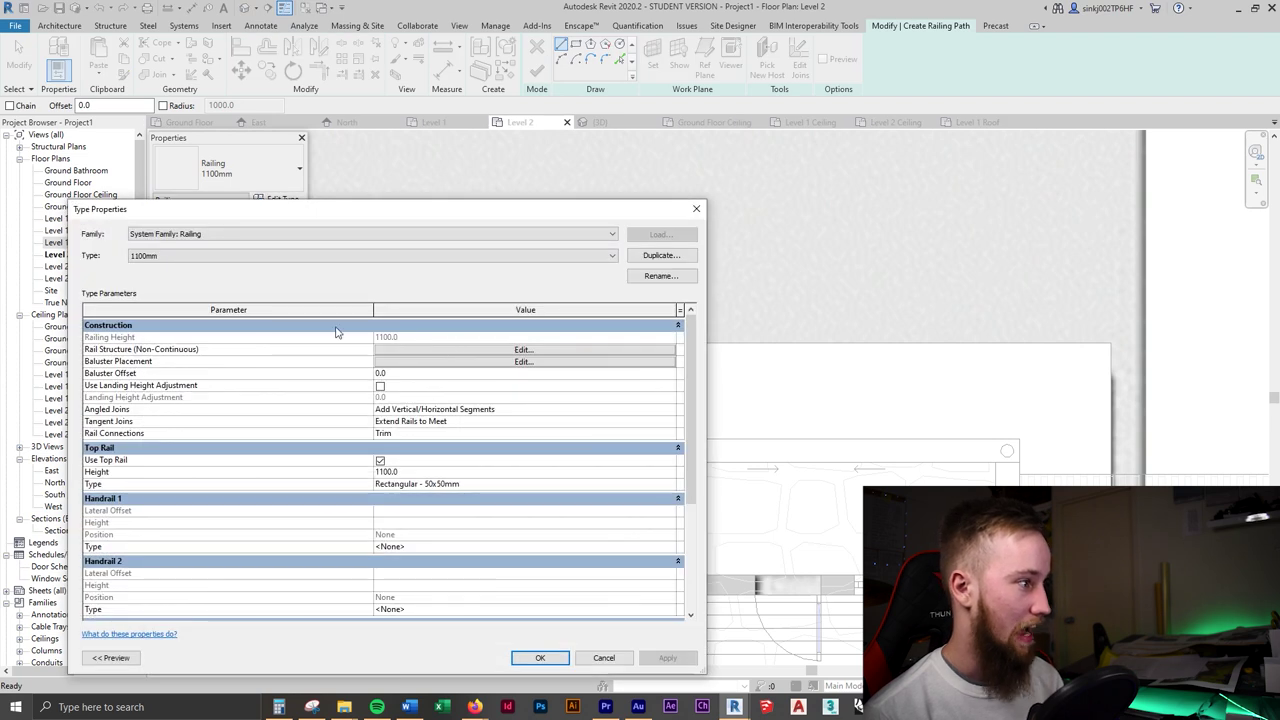
left_click_drag(379, 213, 429, 181)
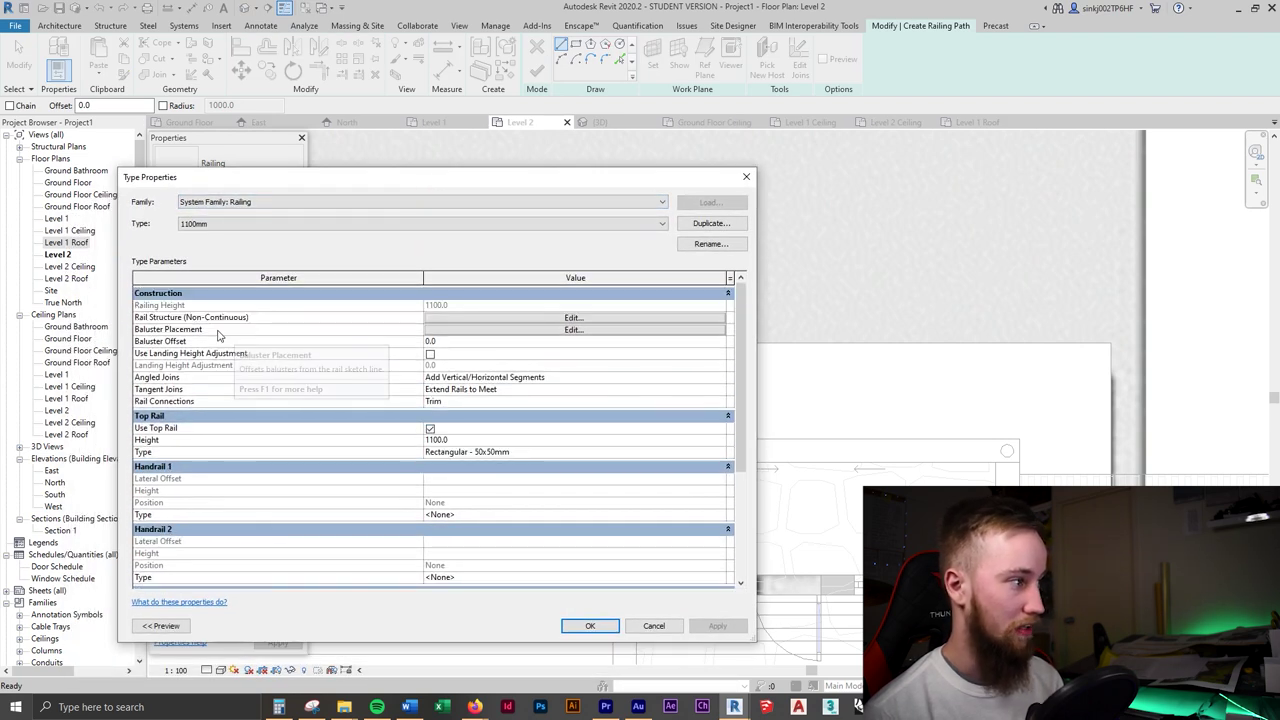
left_click(461, 329)
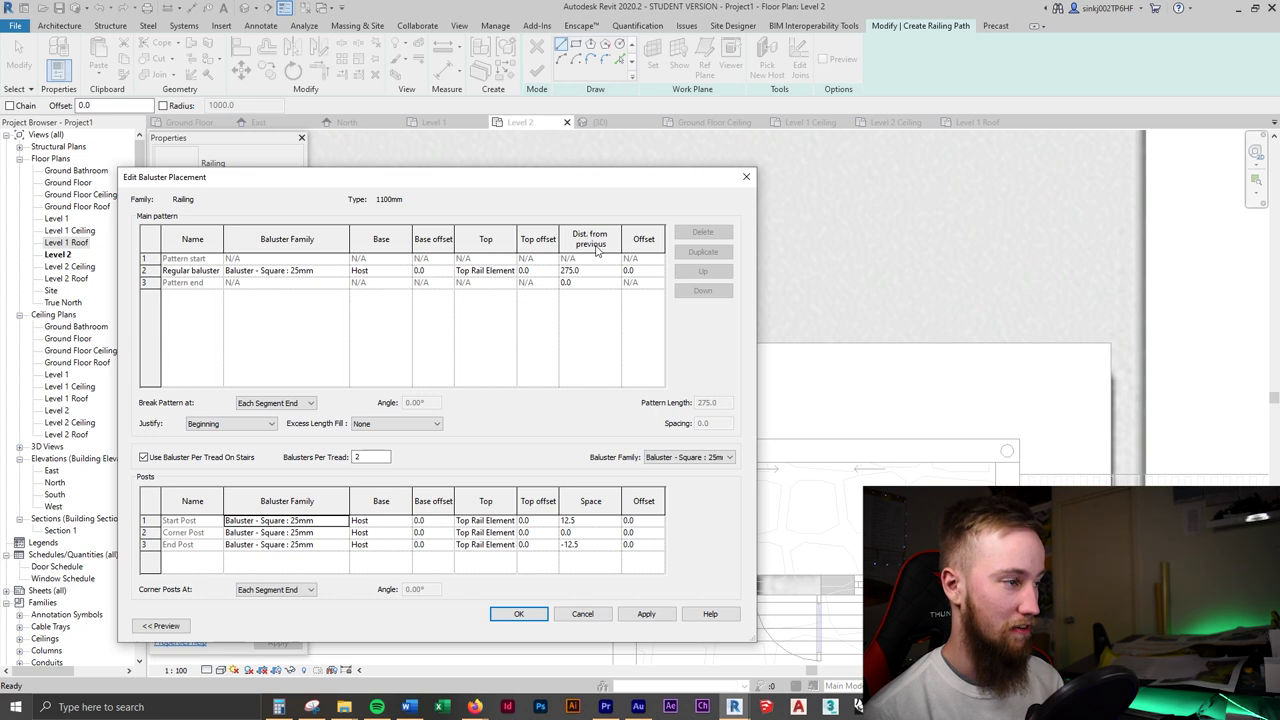
left_click(583, 615)
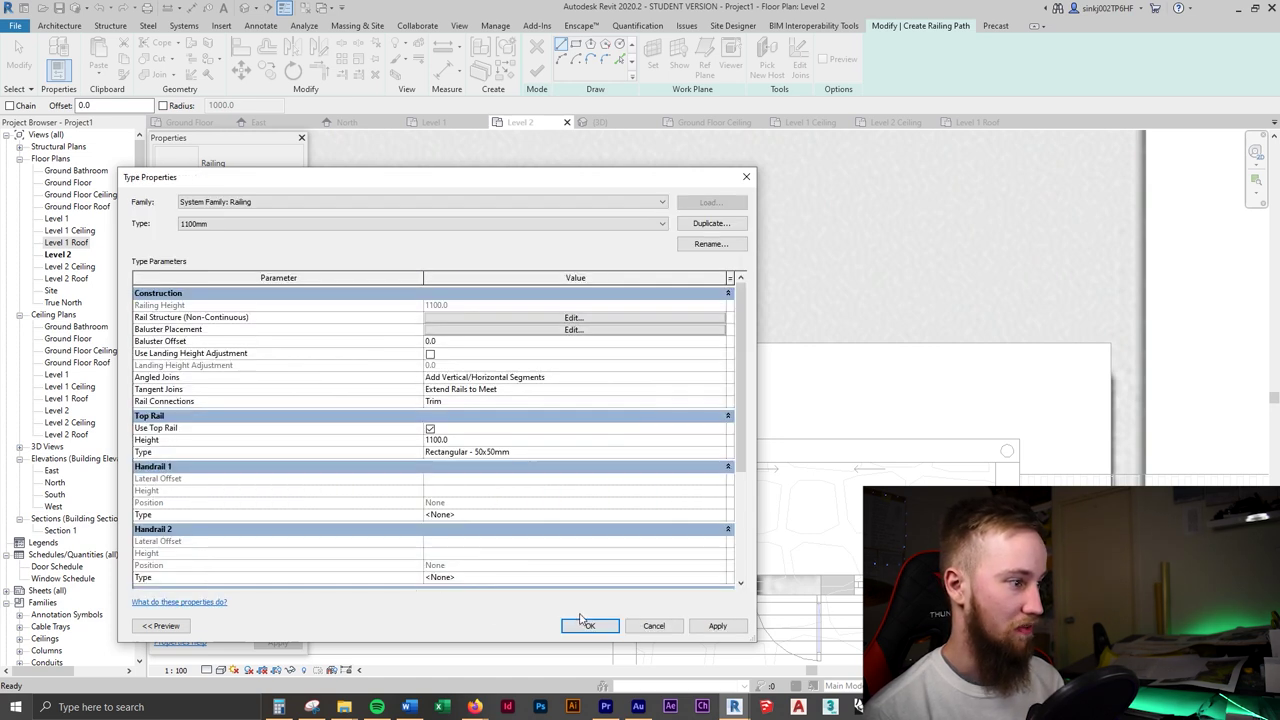
left_click(590, 627)
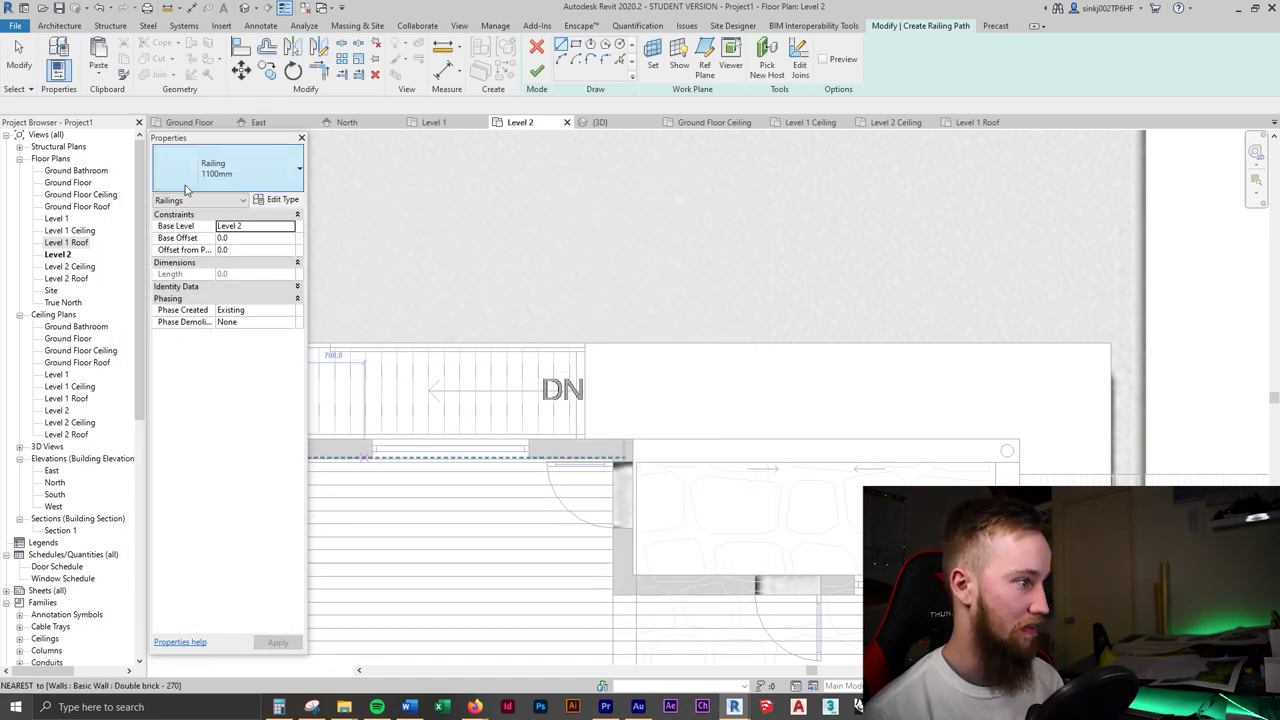
- Sketch the 1100mm railing path from the stair head around the balcony's outer edges, with an end return about 1050 mm long, and finish it
left_click(586, 341)
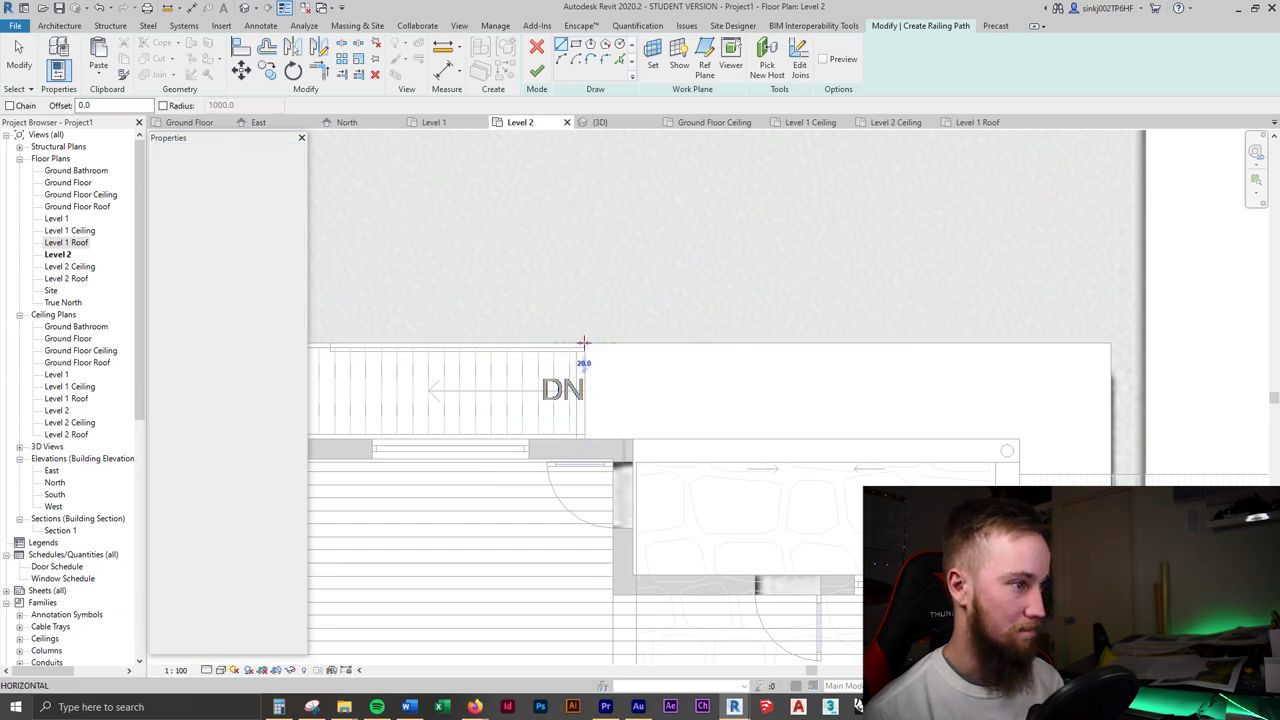
left_click(1109, 341)
middle_click_drag(1146, 331, 1048, 22)
middle_click_drag(1053, 582, 988, 339)
middle_click_drag(949, 634, 923, 457)
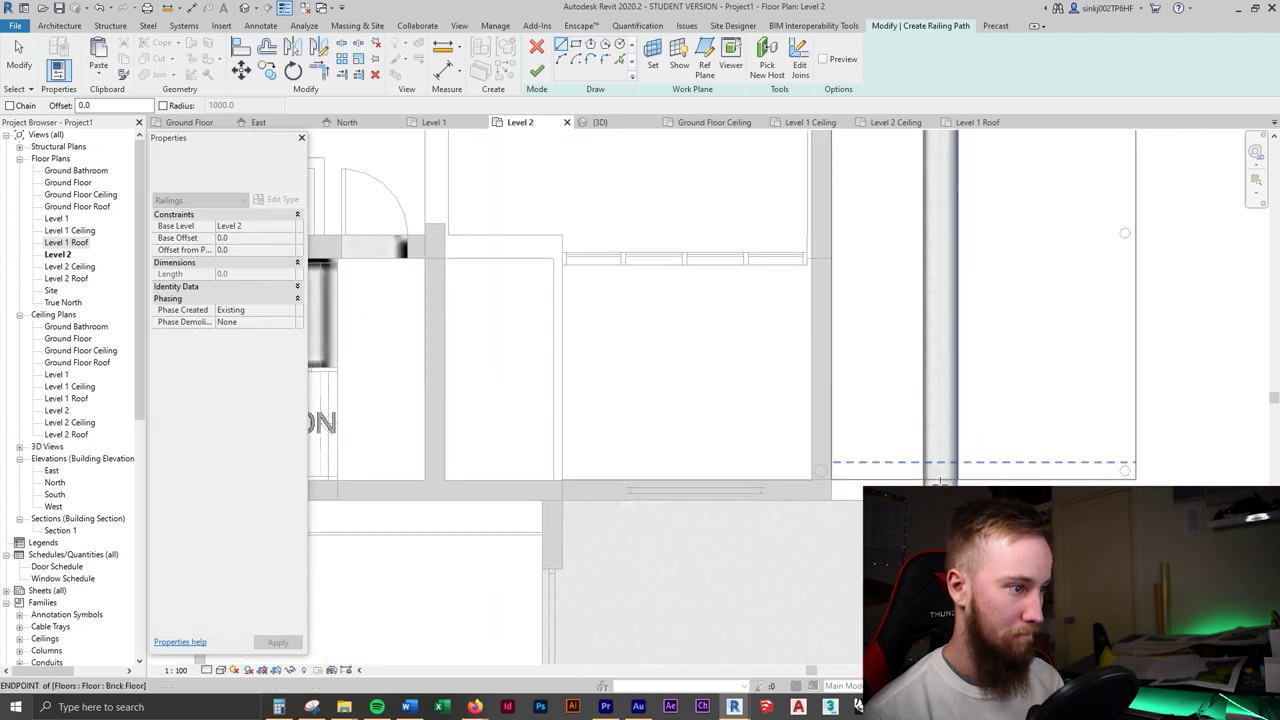
scroll(922, 457, "up", 4)
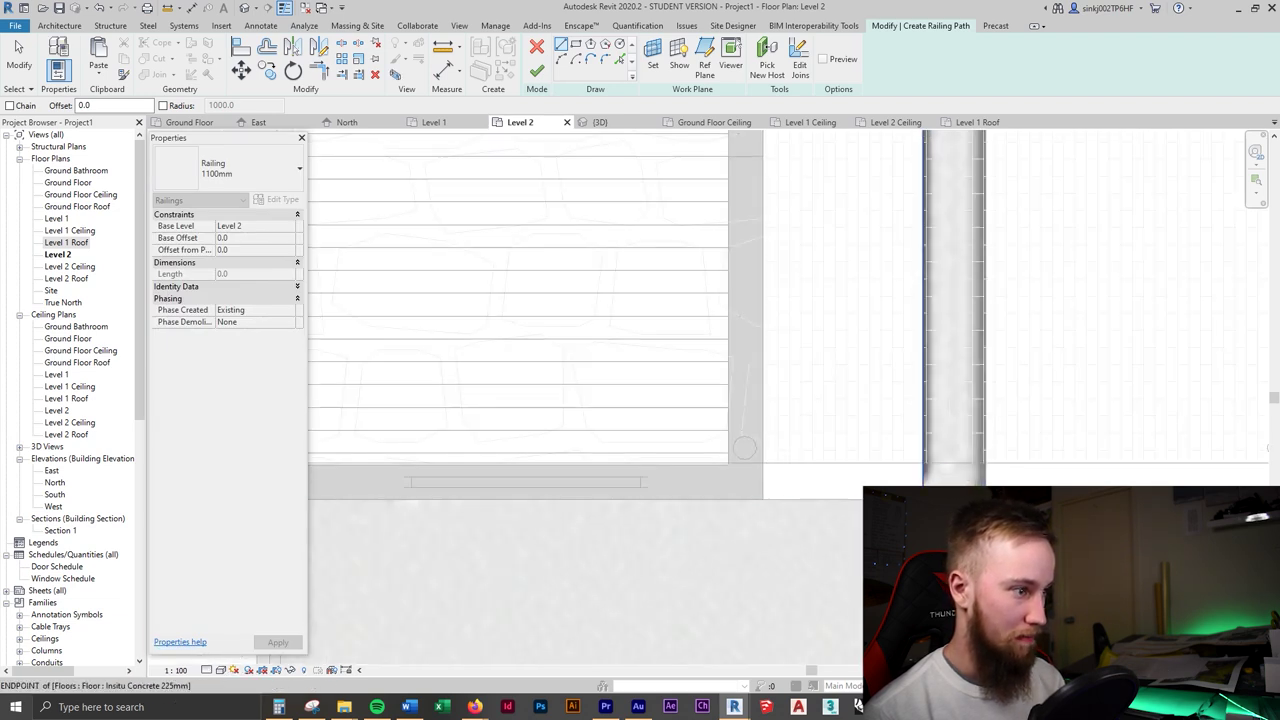
left_click(923, 499)
left_click(763, 499)
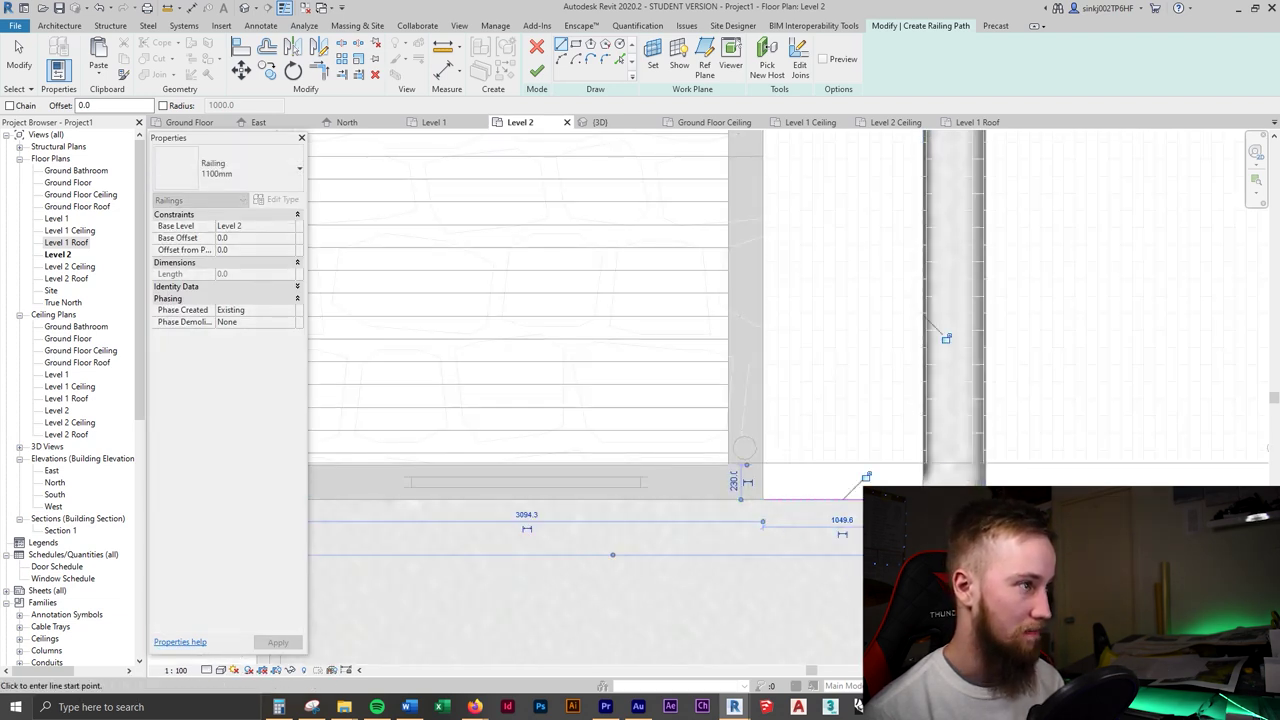
scroll(977, 434, "down", 5)
middle_click_drag(972, 245, 958, 82)
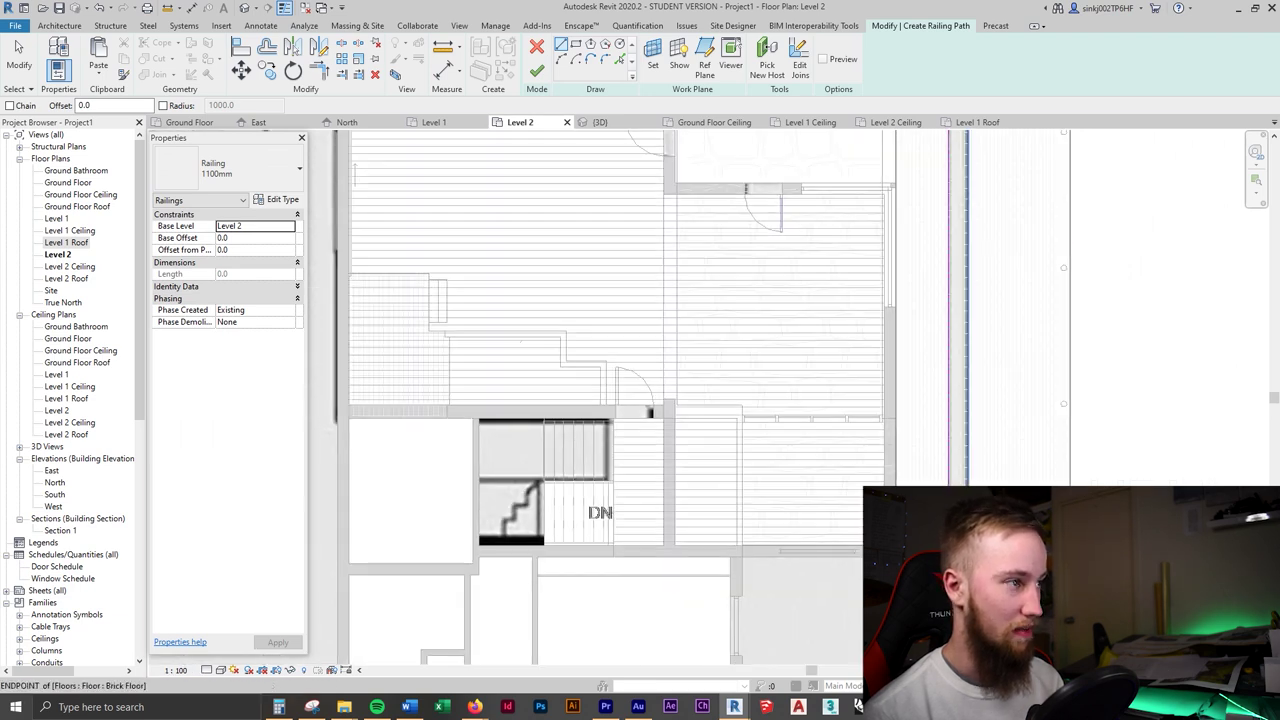
left_click(537, 71)
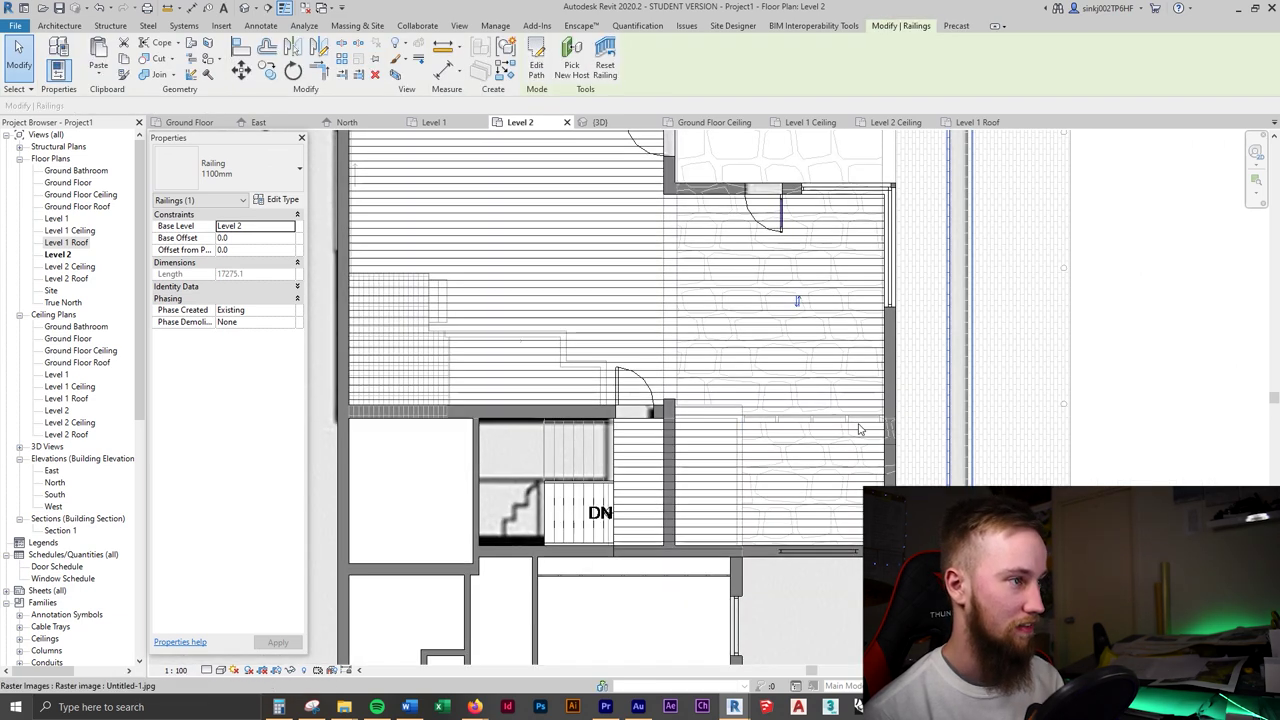
- Compare the balcony railing in the 3D view with the railing in the reference photo
left_click(599, 123)
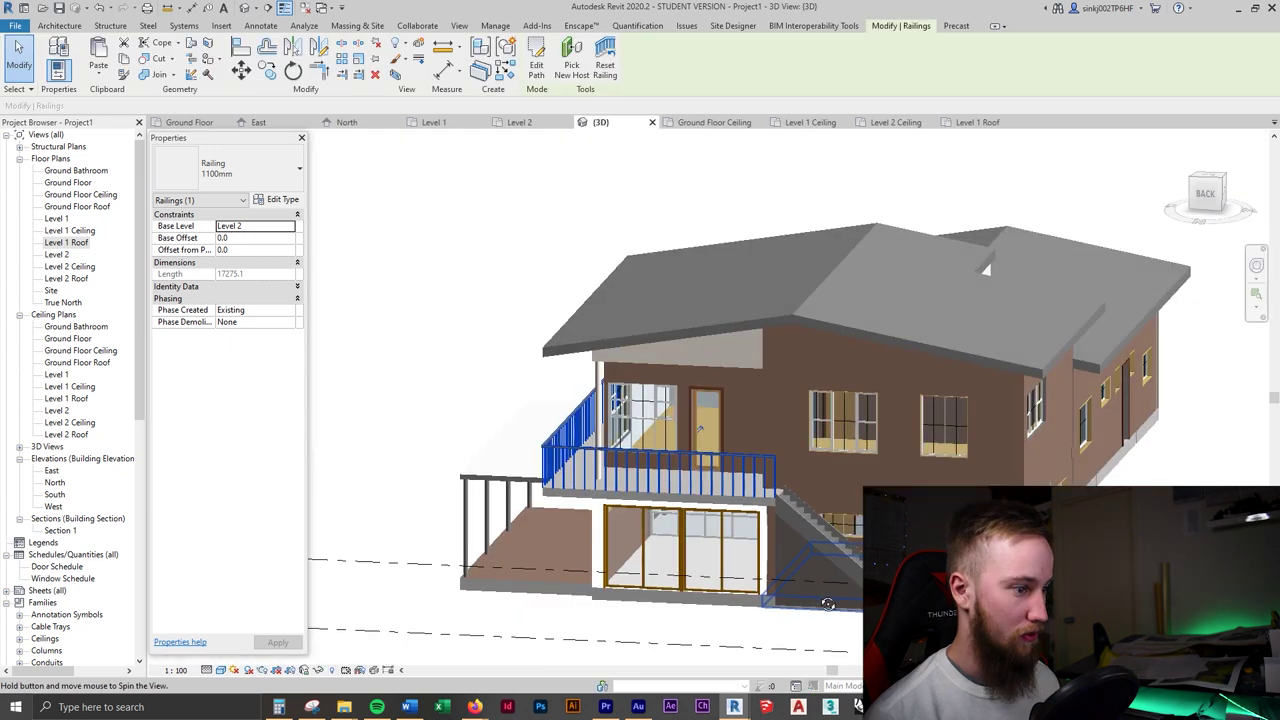
key("alt+Tab")
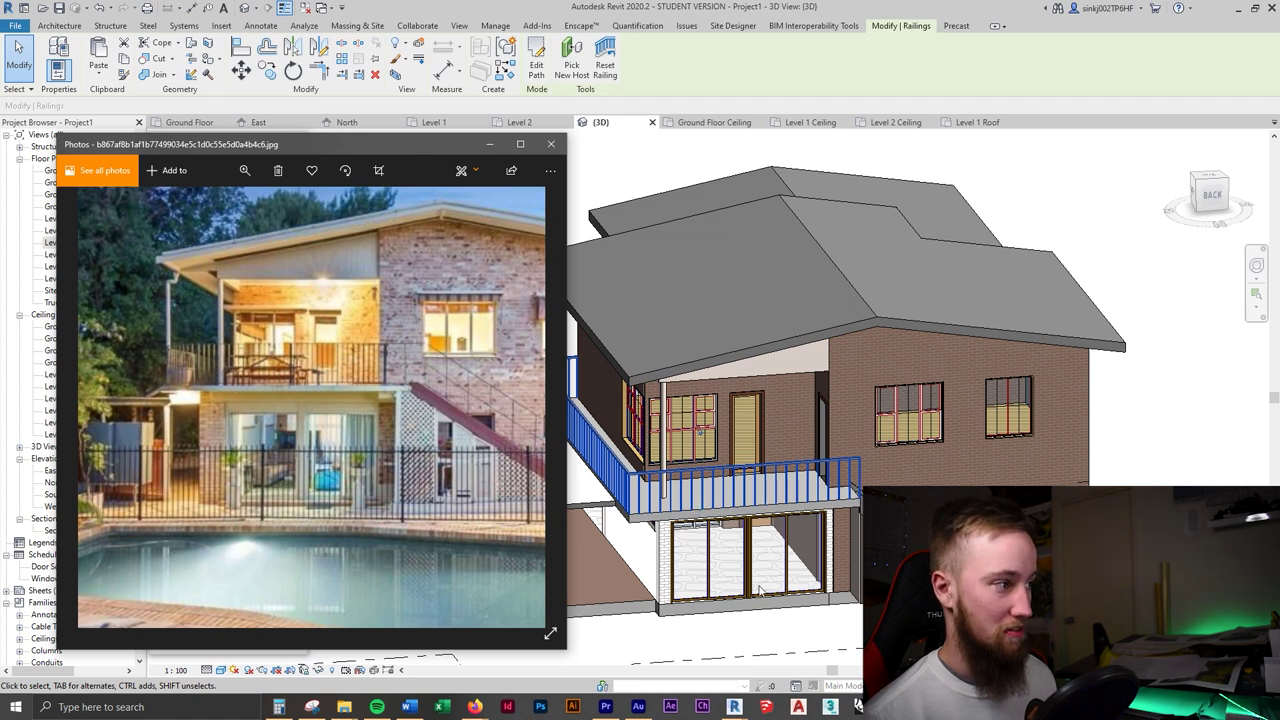
middle_click_drag(728, 612, 785, 630, "shift")
key("Escape")
mouse_move(850, 530)
middle_mouse_down("shift")
mouse_move(775, 500)
mouse_move(855, 520)
middle_mouse_up("shift")
scroll(860, 530, "up", 4)
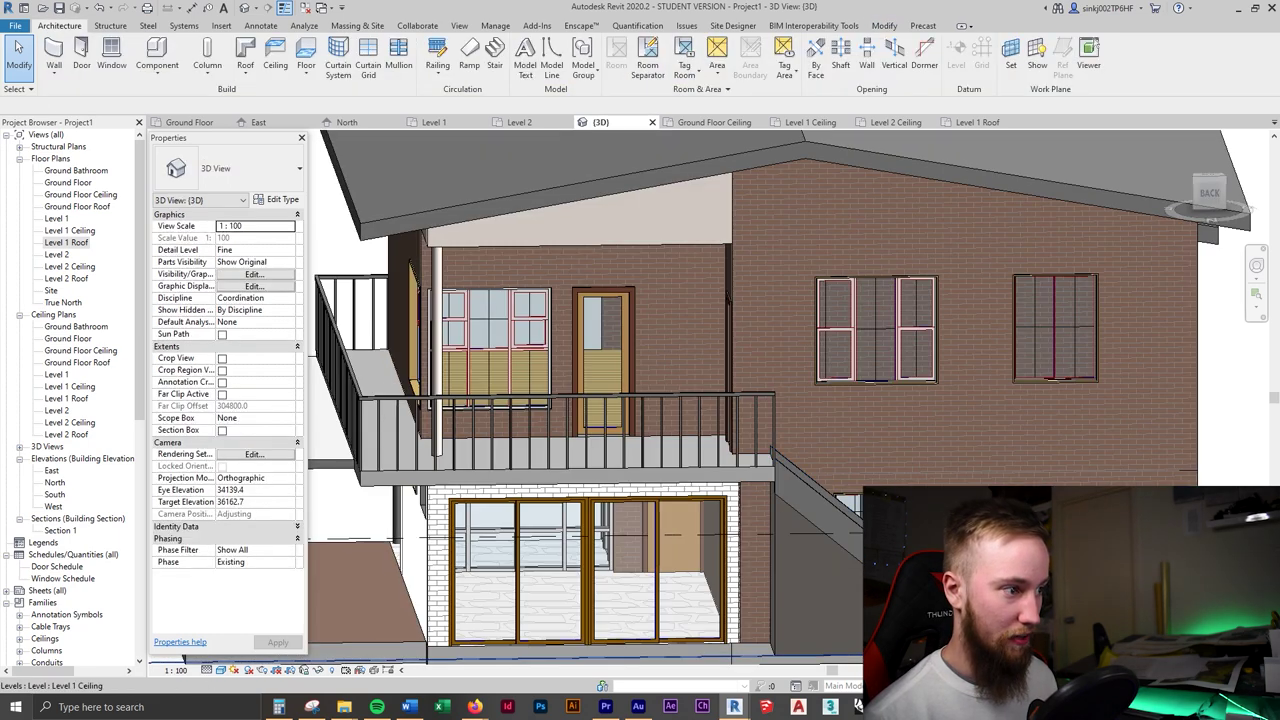
middle_click_drag(860, 530, 800, 515, "shift")
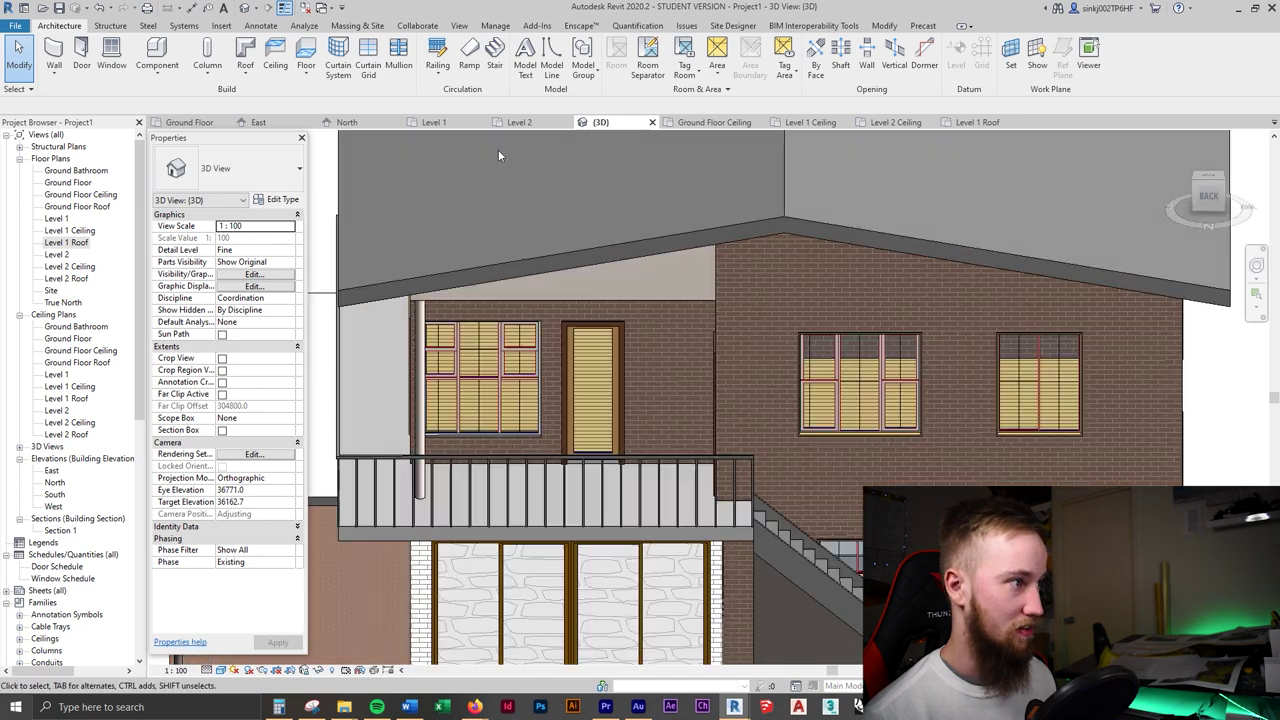
- Place 1100mm railings on the external stair, using the Stringer position
left_click(520, 122)
scroll(707, 397, "down", 3)
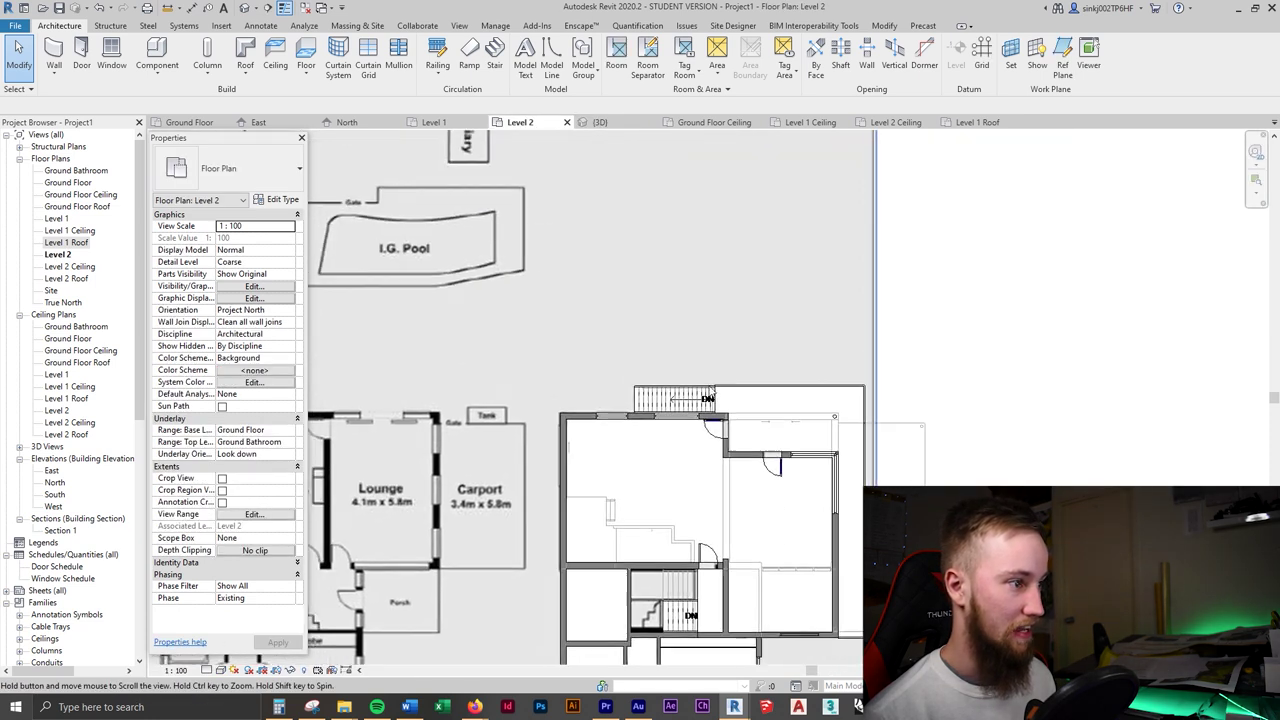
scroll(707, 397, "up", 3)
scroll(707, 397, "up", 2)
left_click(707, 410)
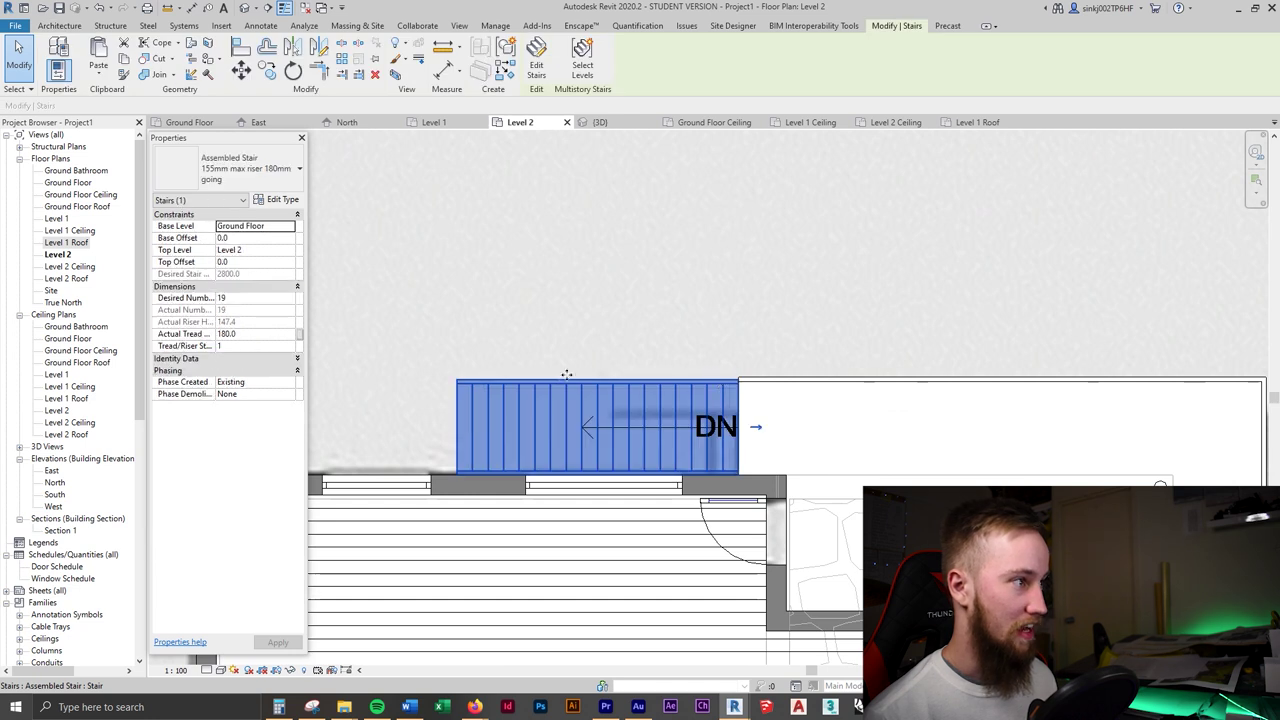
middle_click_drag(707, 410, 719, 425)
left_click(461, 216)
scroll(461, 216, "up", 2)
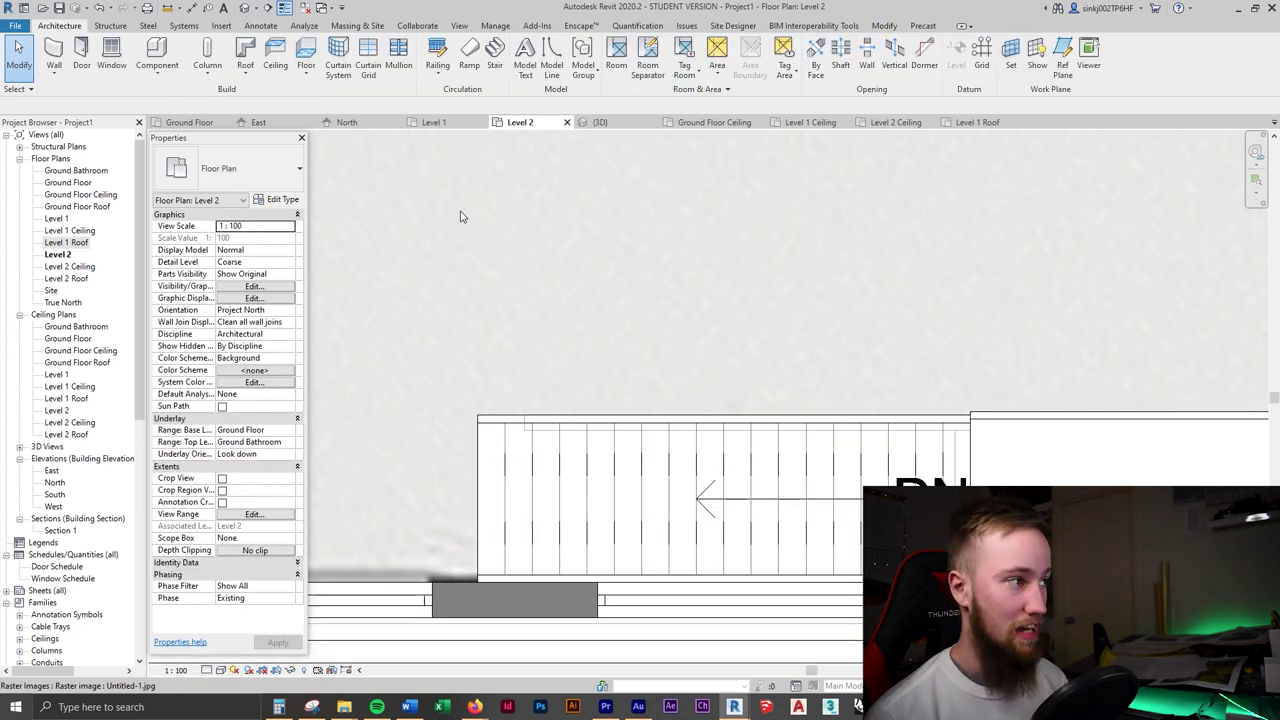
left_click(436, 80)
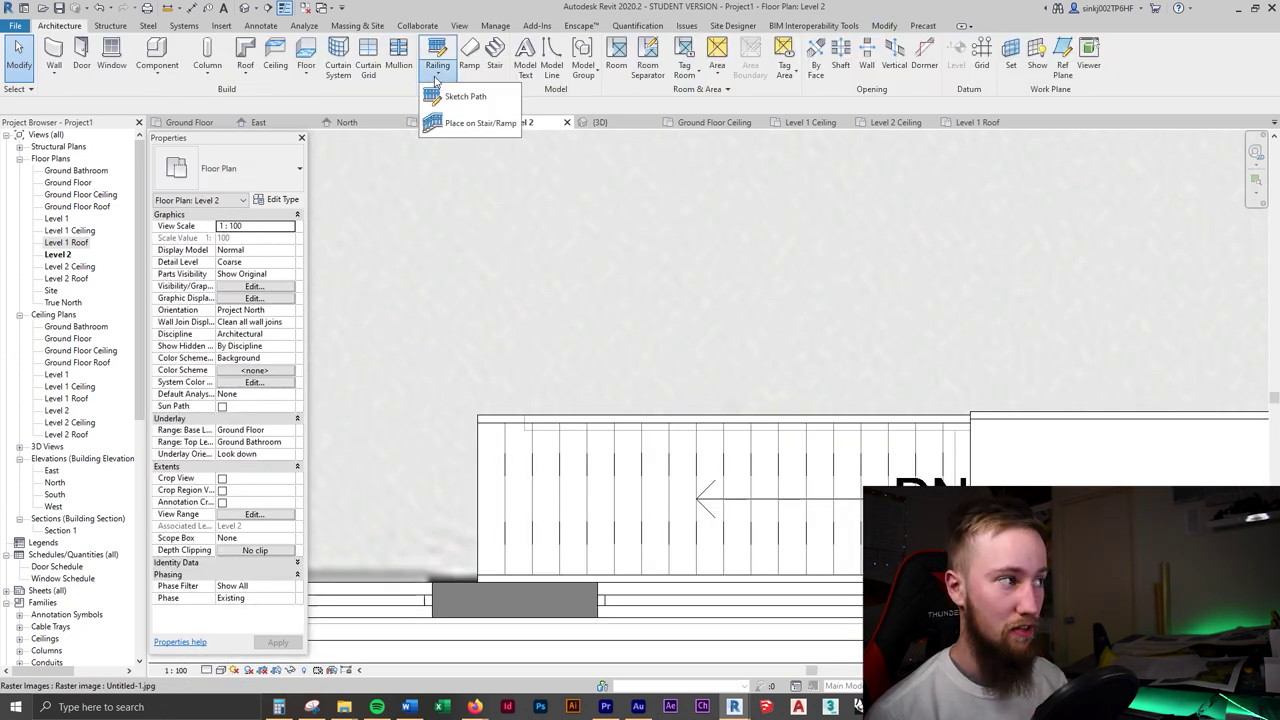
left_click(463, 130)
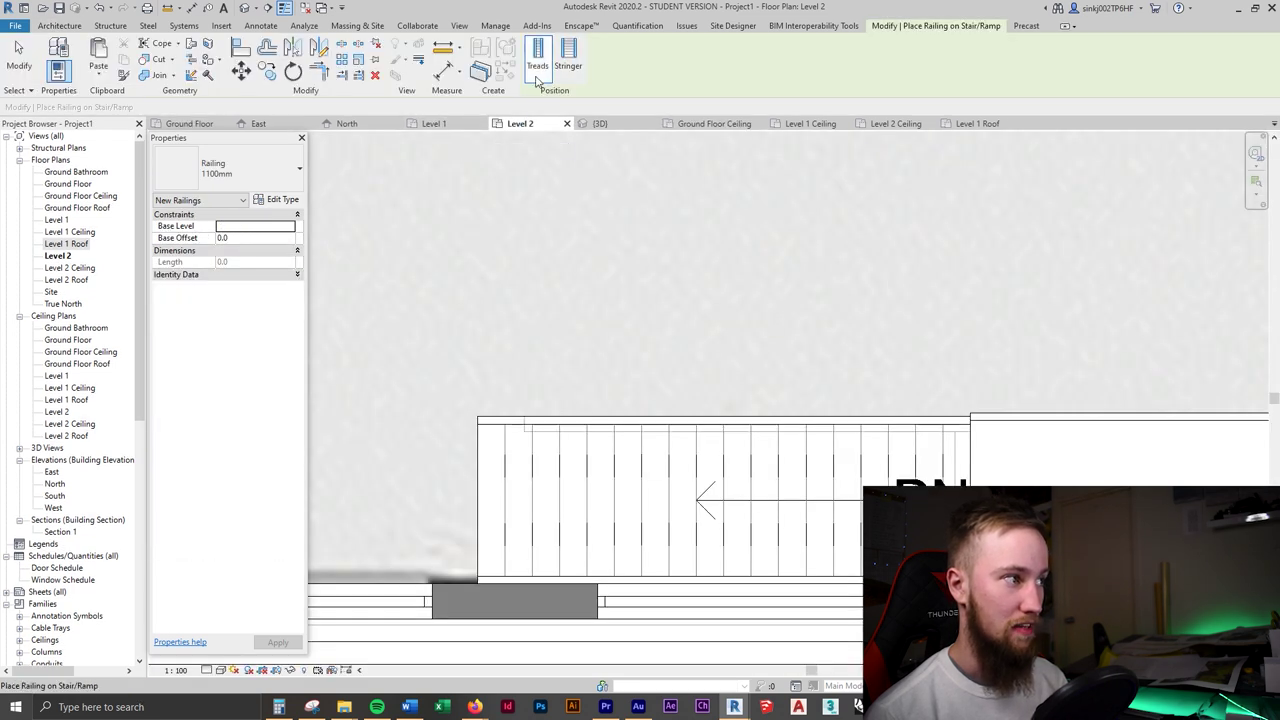
left_click(571, 67)
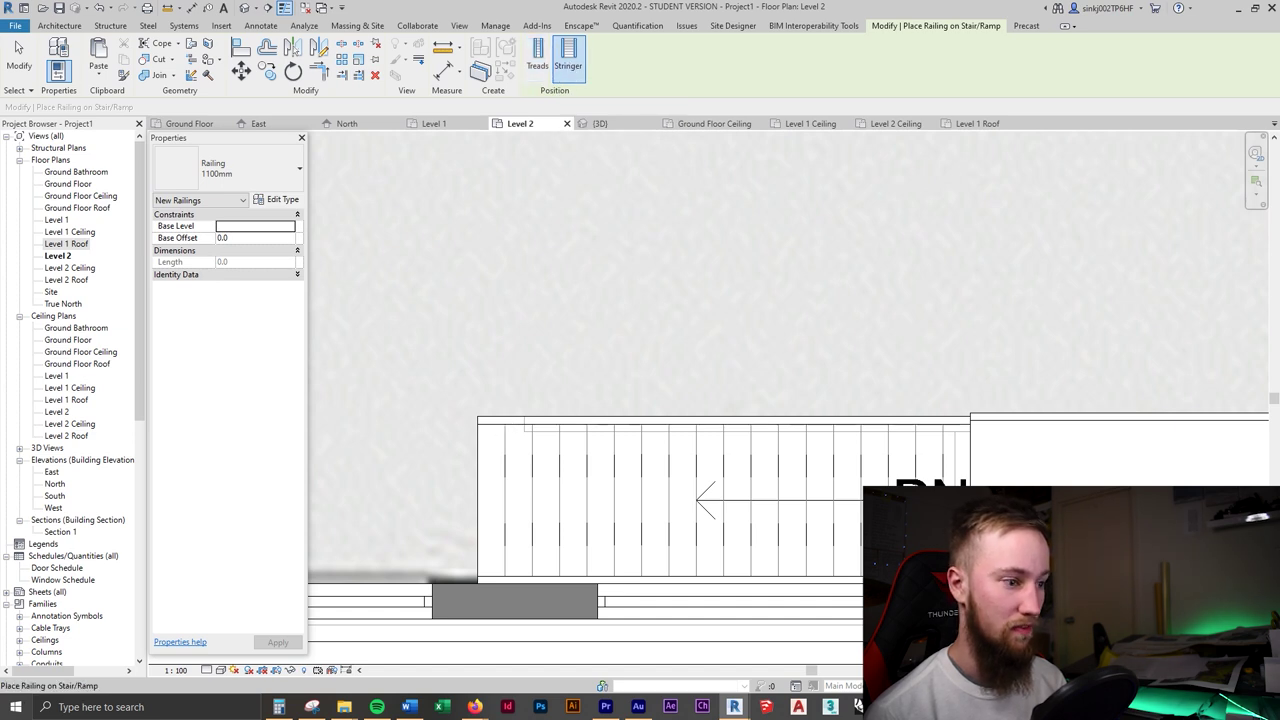
key("alt+Tab")
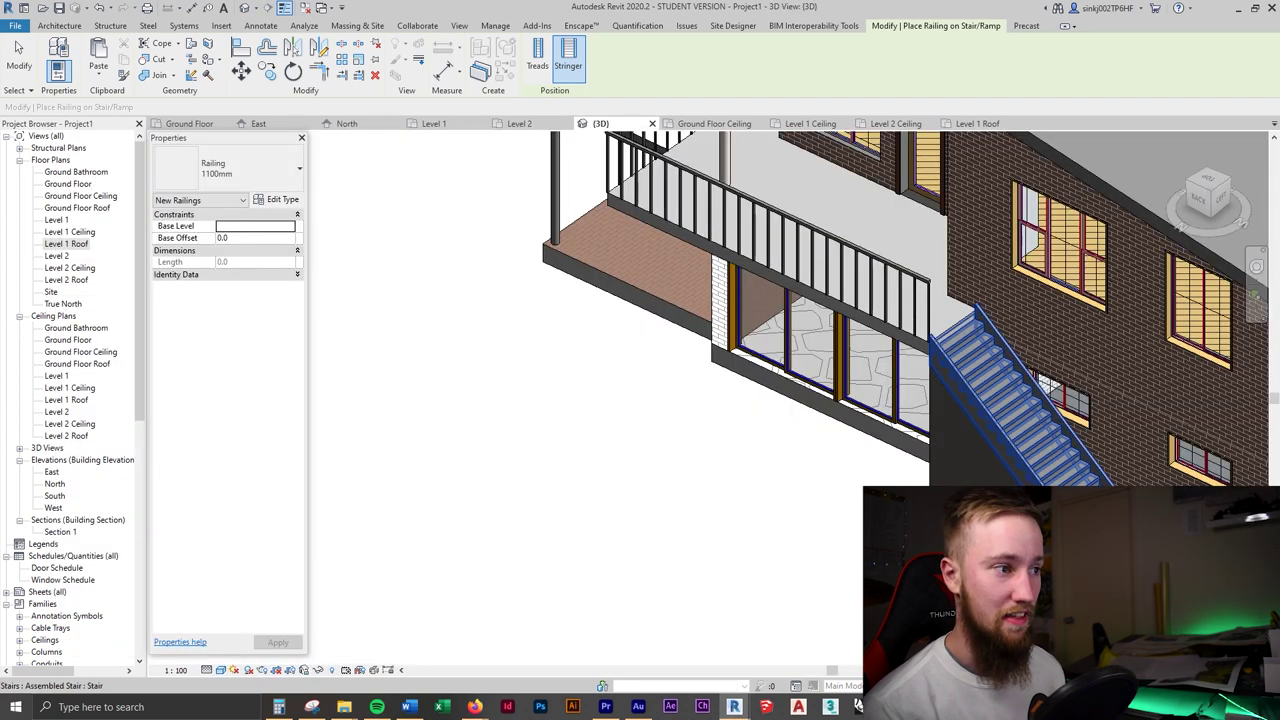
left_click(1041, 381)
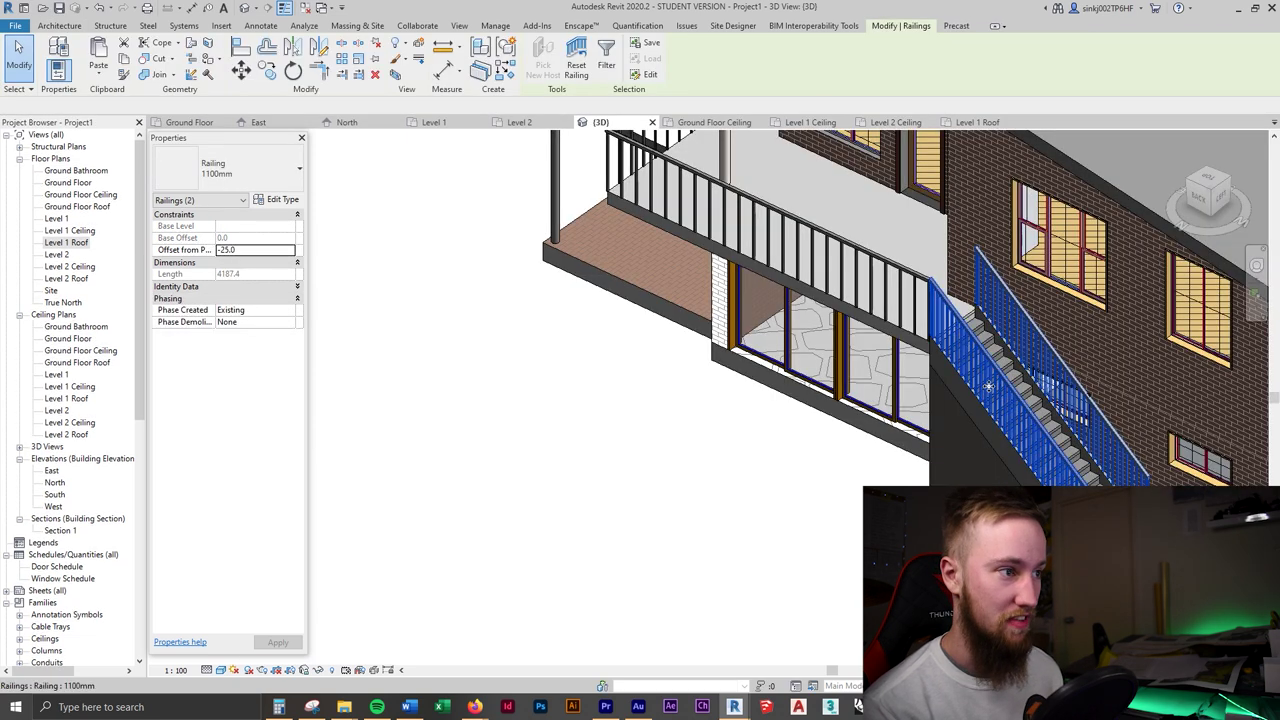
- Delete the external stair's railing on the brick wall side
key("Escape")
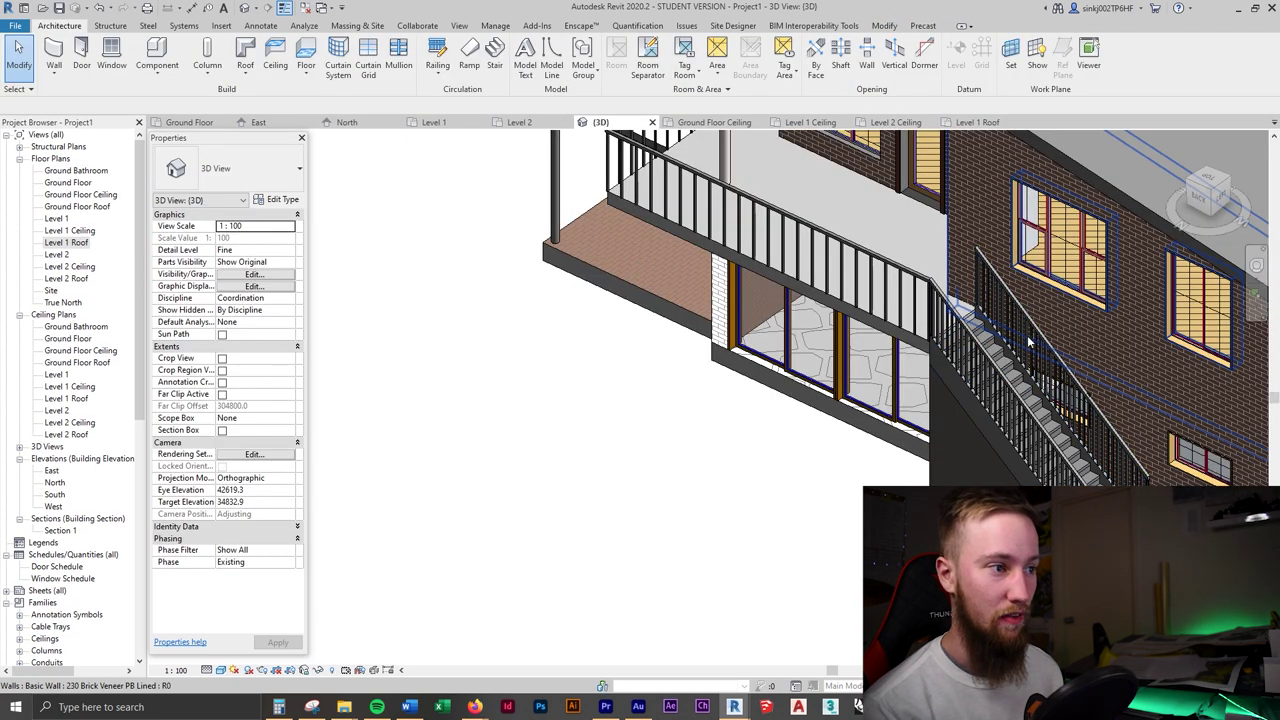
left_click(1030, 337)
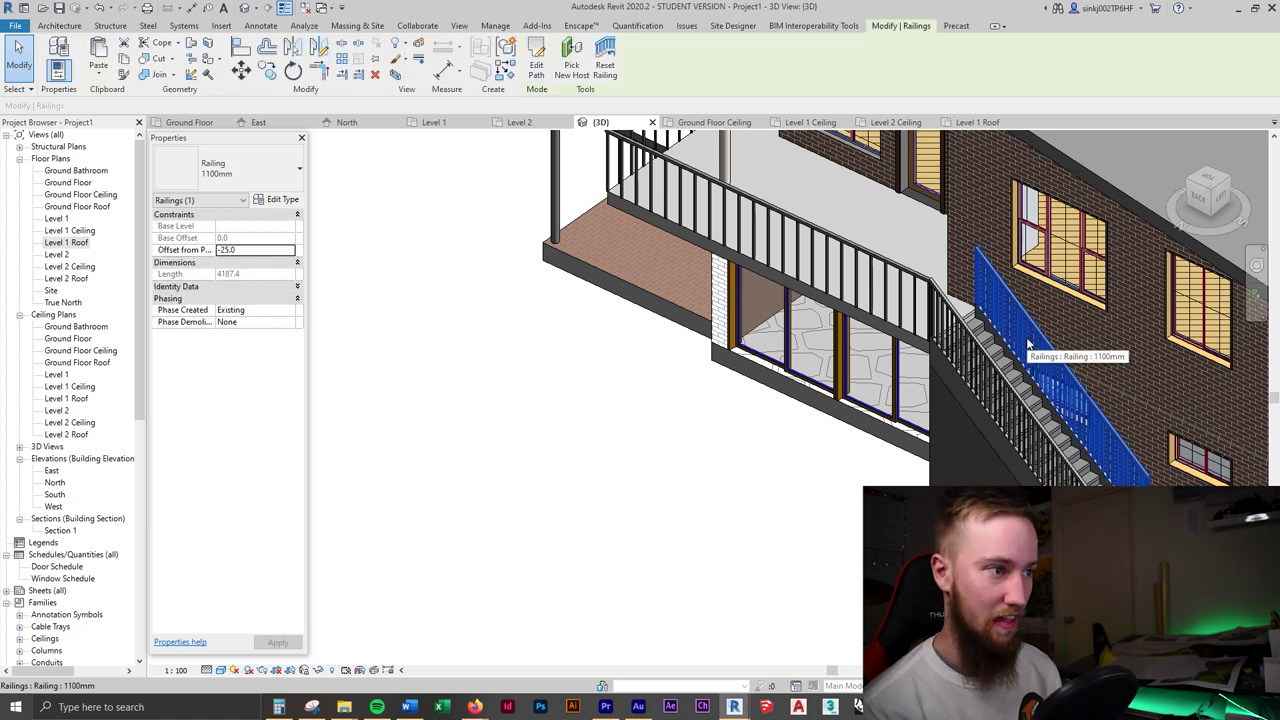
key("Delete")
- Move the balcony railing 25 mm in the Level 2 plan so its end lines up with the external stair's outer edge
scroll(882, 366, "up", 3)
middle_click_drag(1050, 392, 917, 328, "shift")
left_click(742, 335)
left_click(826, 655)
middle_click_drag(826, 655, 858, 518, "shift")
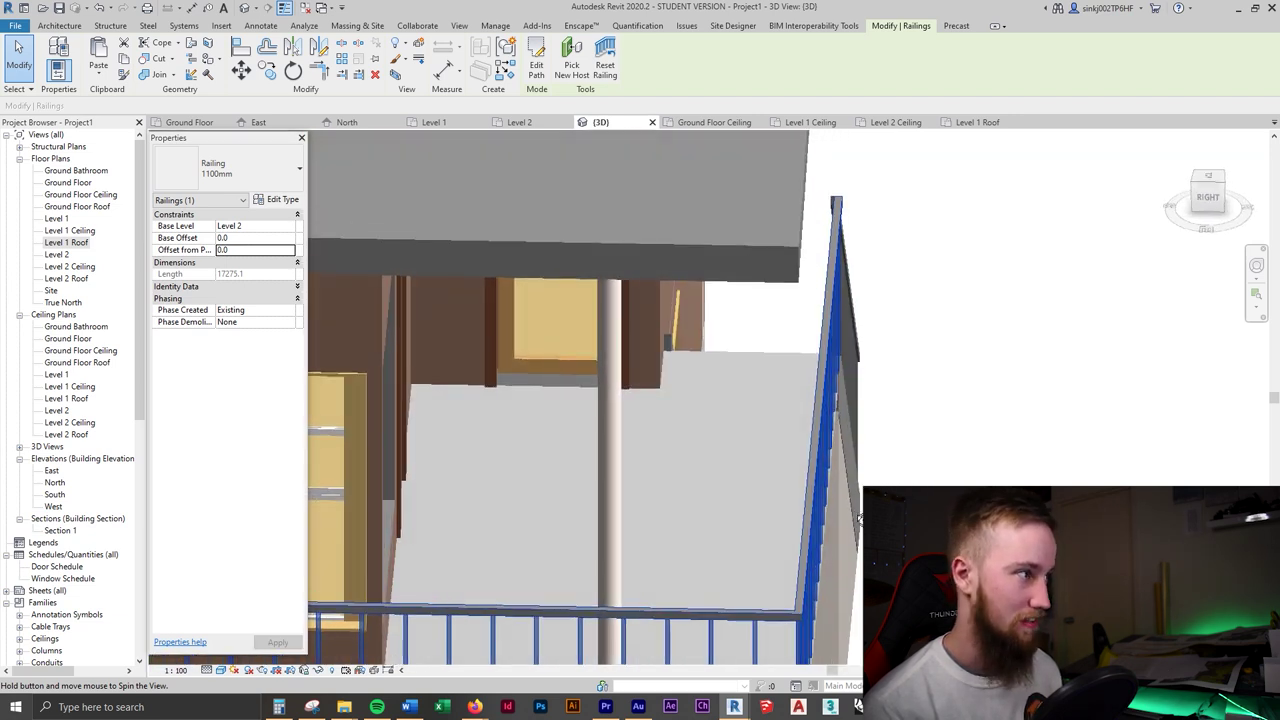
left_click(520, 122)
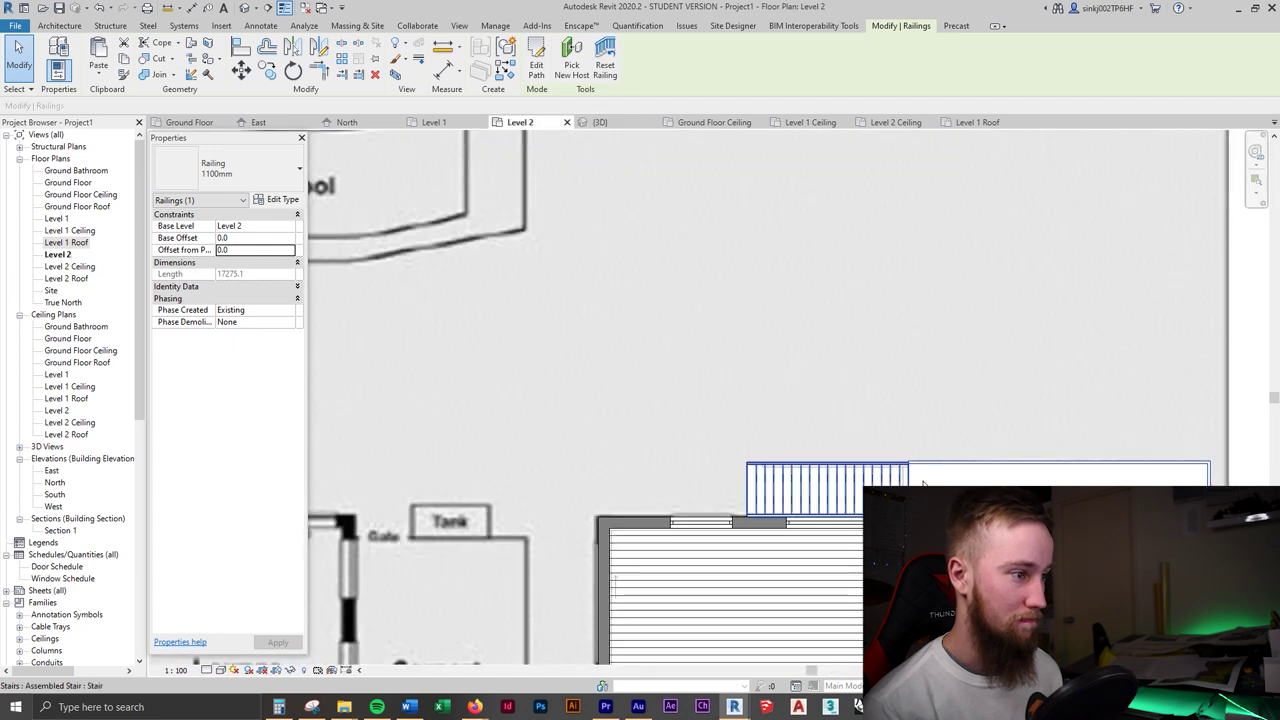
scroll(752, 452, "up", 4)
scroll(674, 410, "up", 2)
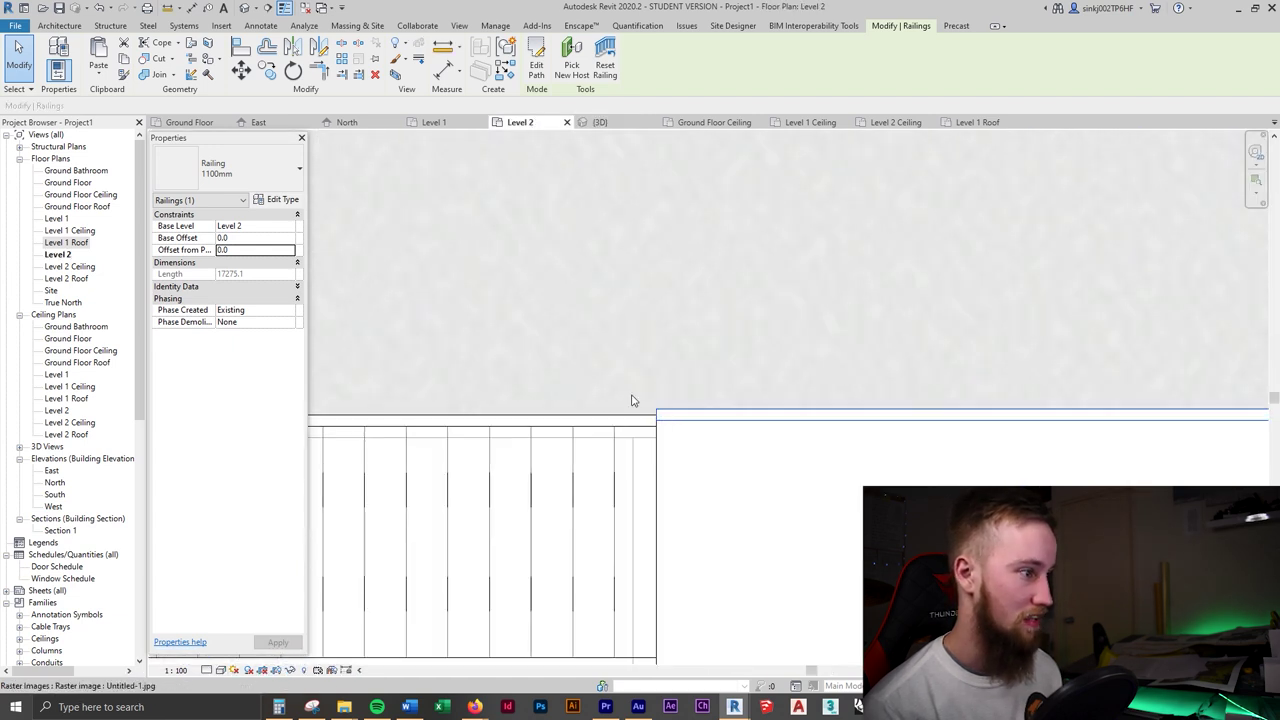
left_click(241, 70)
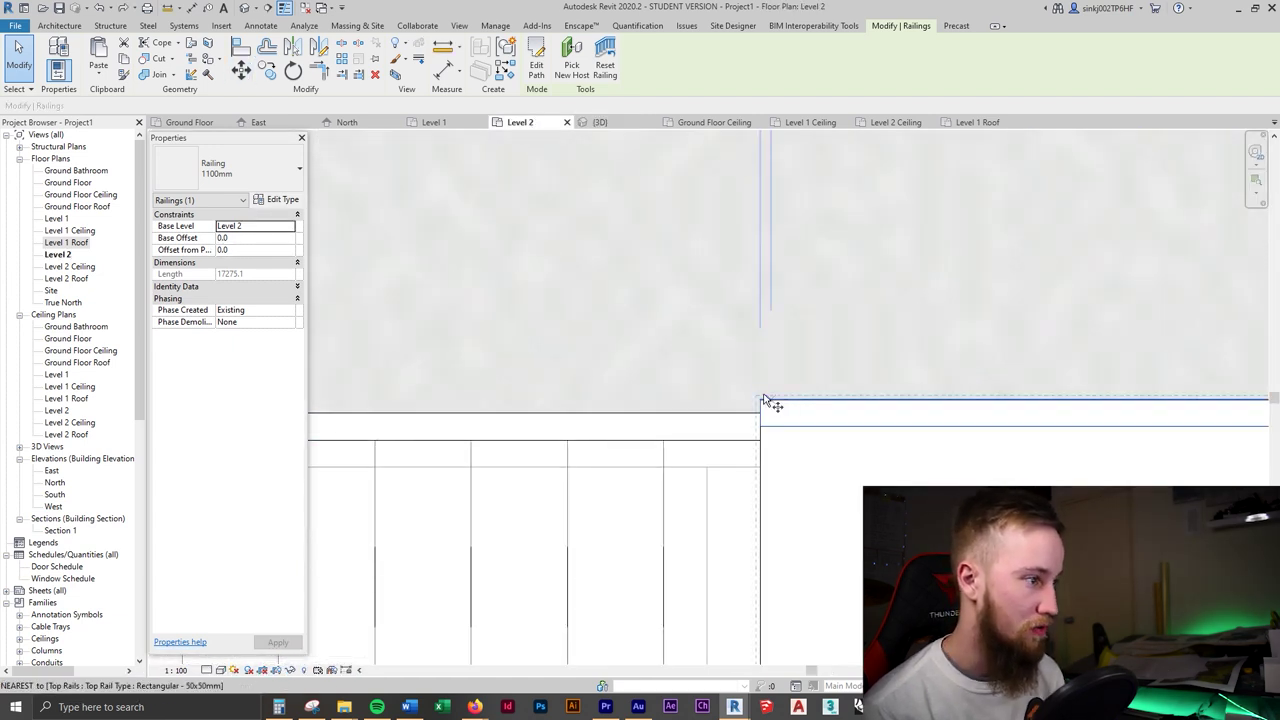
left_click(763, 405)
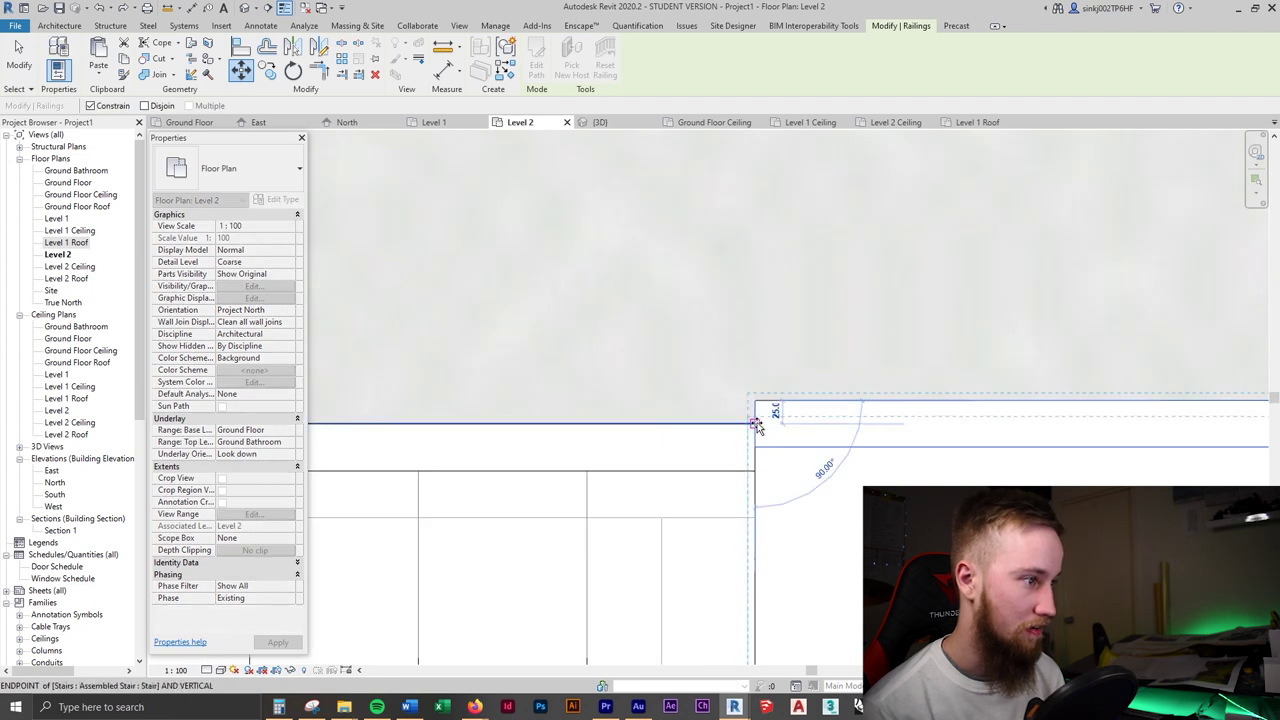
left_click(755, 423)
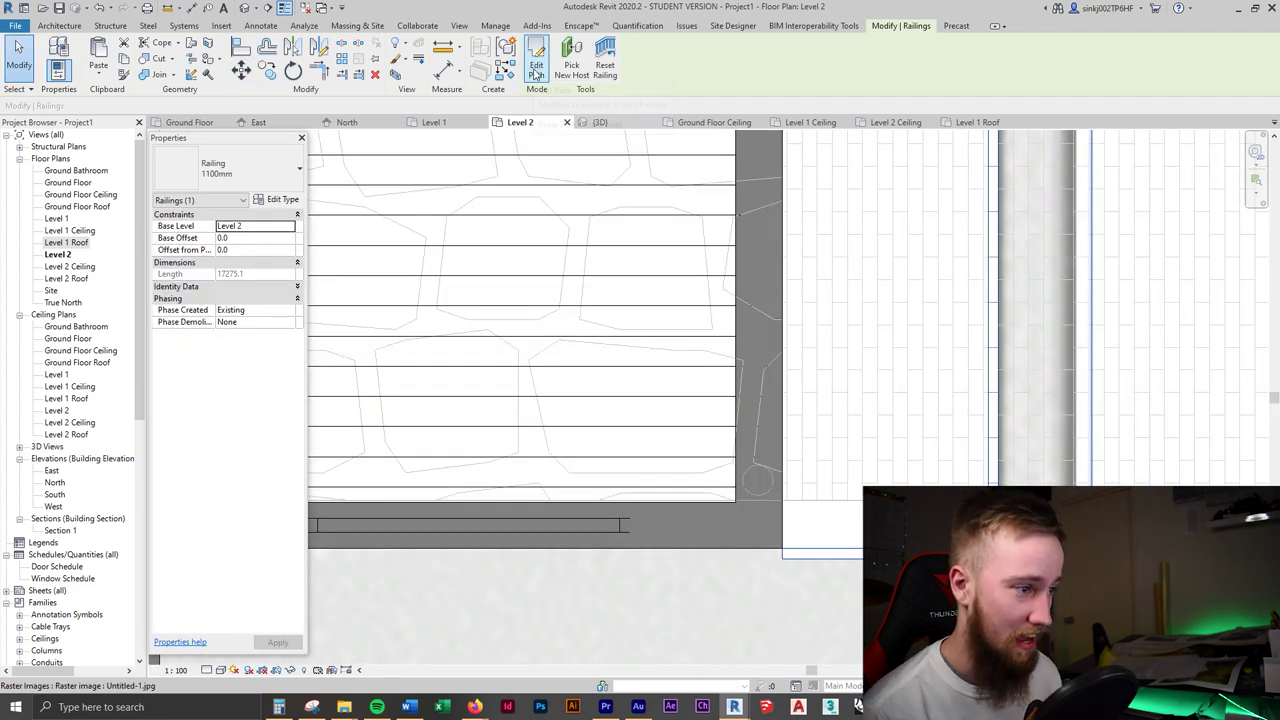
- Edit the balcony railing path so its end return follows the slab edge and measures 1040 mm, and finish the sketch
left_click(536, 68)
left_click_drag(803, 531, 803, 548)
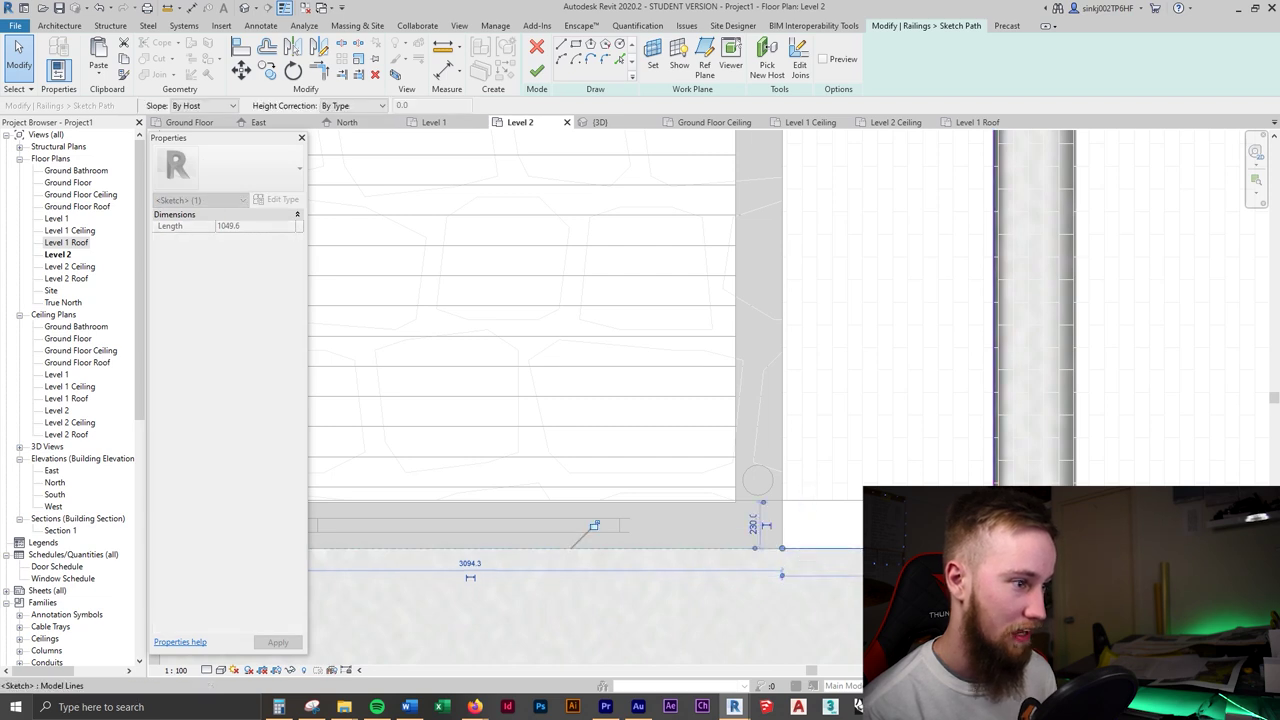
scroll(998, 513, "up", 2)
left_click_drag(990, 513, 985, 513)
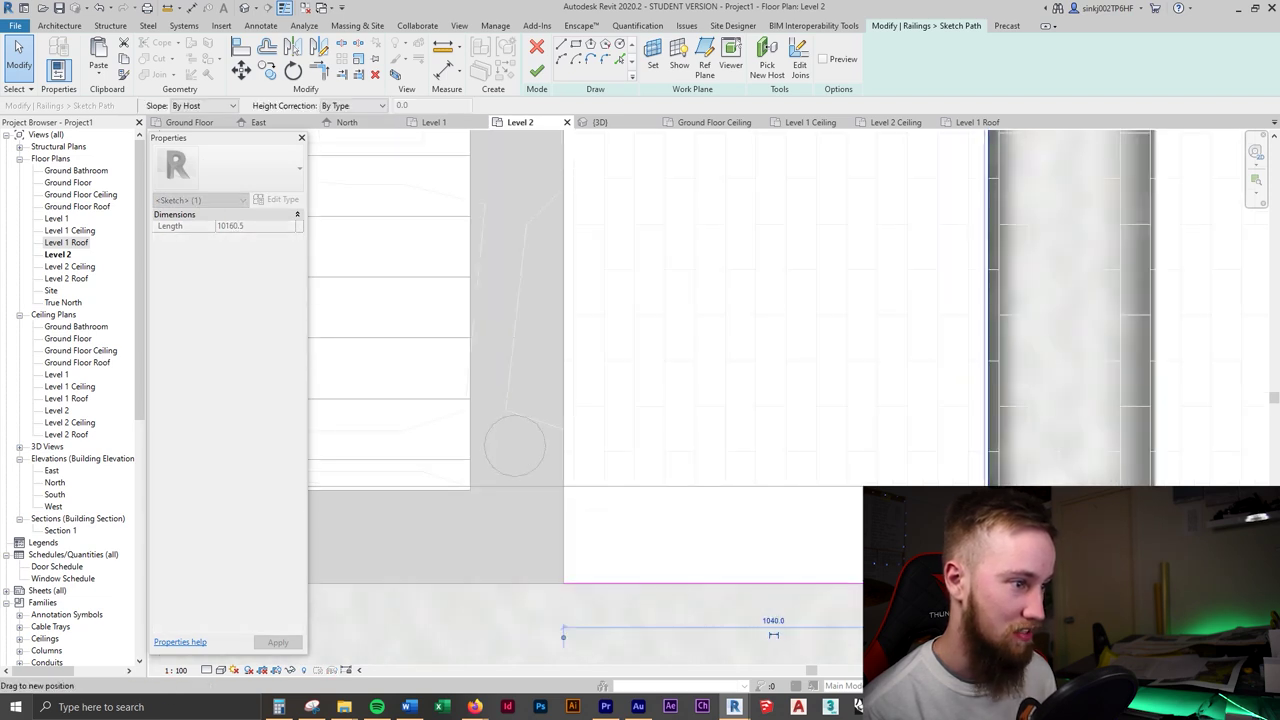
left_click(537, 70)
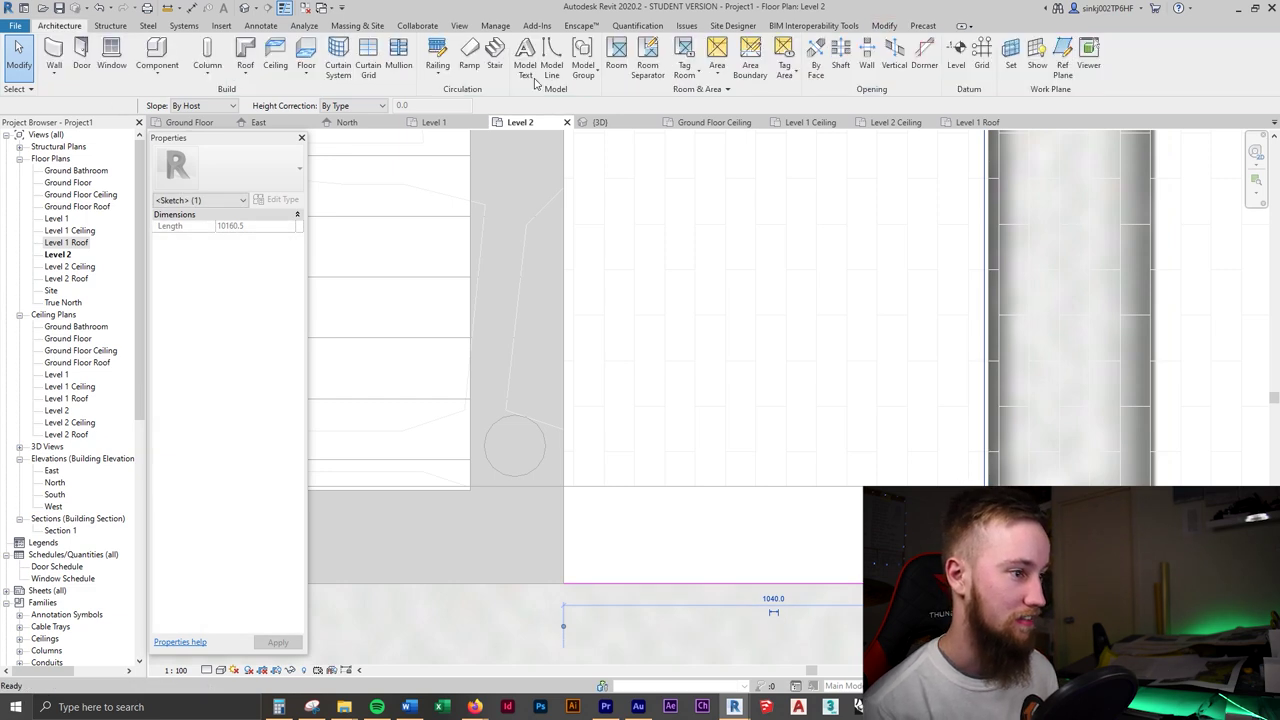
- Inspect how the balcony railing sits on the slab edge and its end corner in the 3D view
key("ctrl+Tab")
middle_click_drag(1028, 445, 970, 470, "shift")
scroll(917, 185, "up", 4)
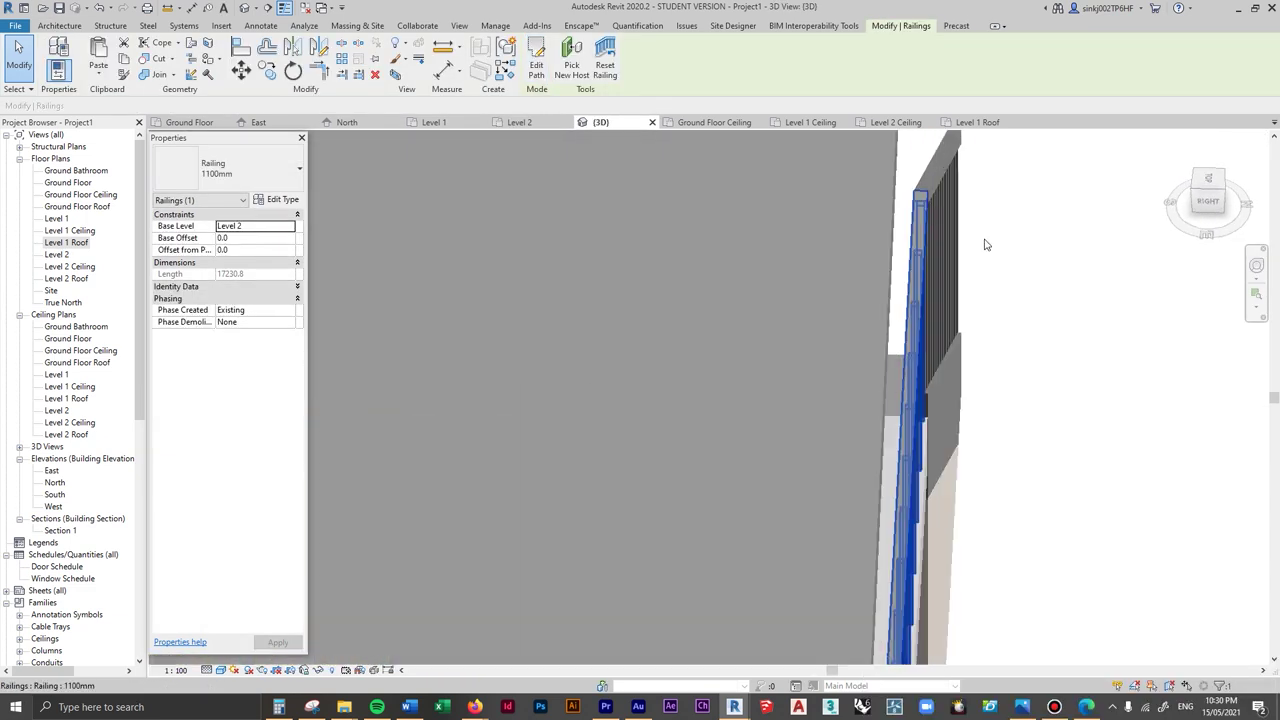
left_click(985, 245)
middle_click_drag(1077, 311, 958, 361, "shift")
scroll(958, 361, "down", 5)
middle_click_drag(937, 523, 591, 417, "shift")
scroll(914, 553, "up", 4)
scroll(803, 585, "up", 6)
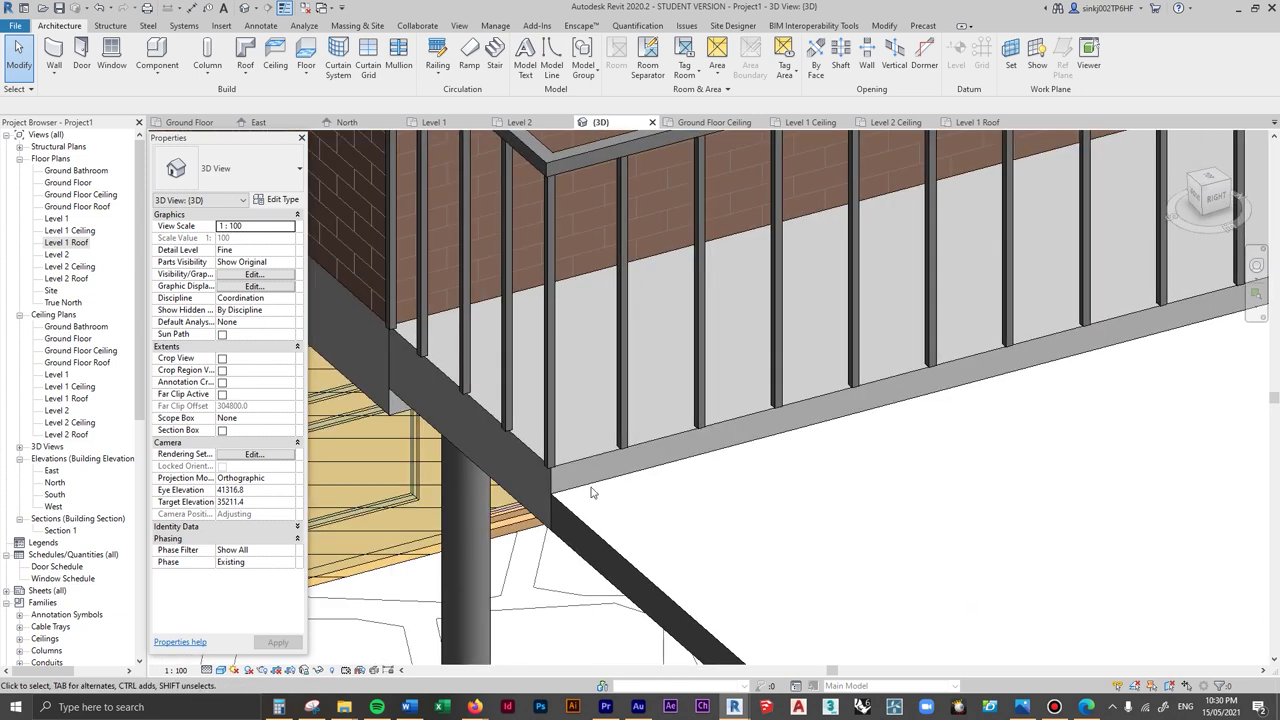
- Shift the railing path's end return and adjoining long side inward from the slab edge, making the return 1015 mm long, and finish it
left_click(512, 429)
double_click(493, 357)
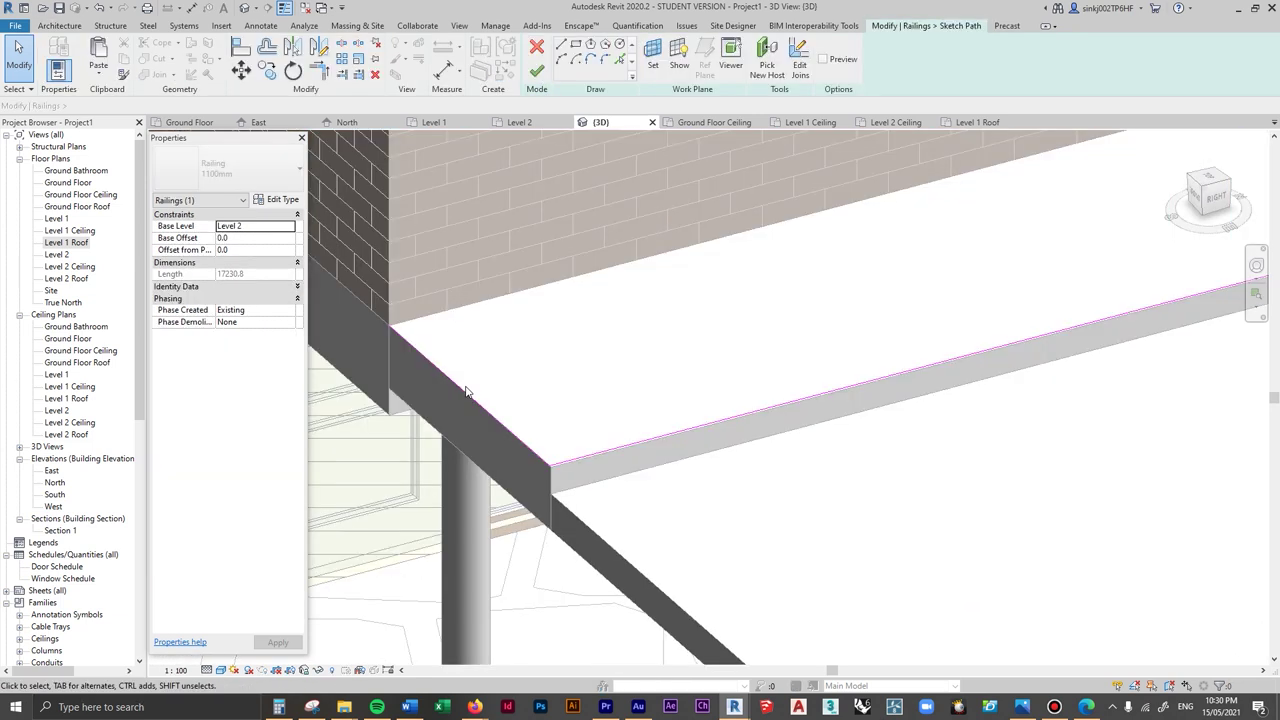
left_click(466, 392)
left_click(515, 122)
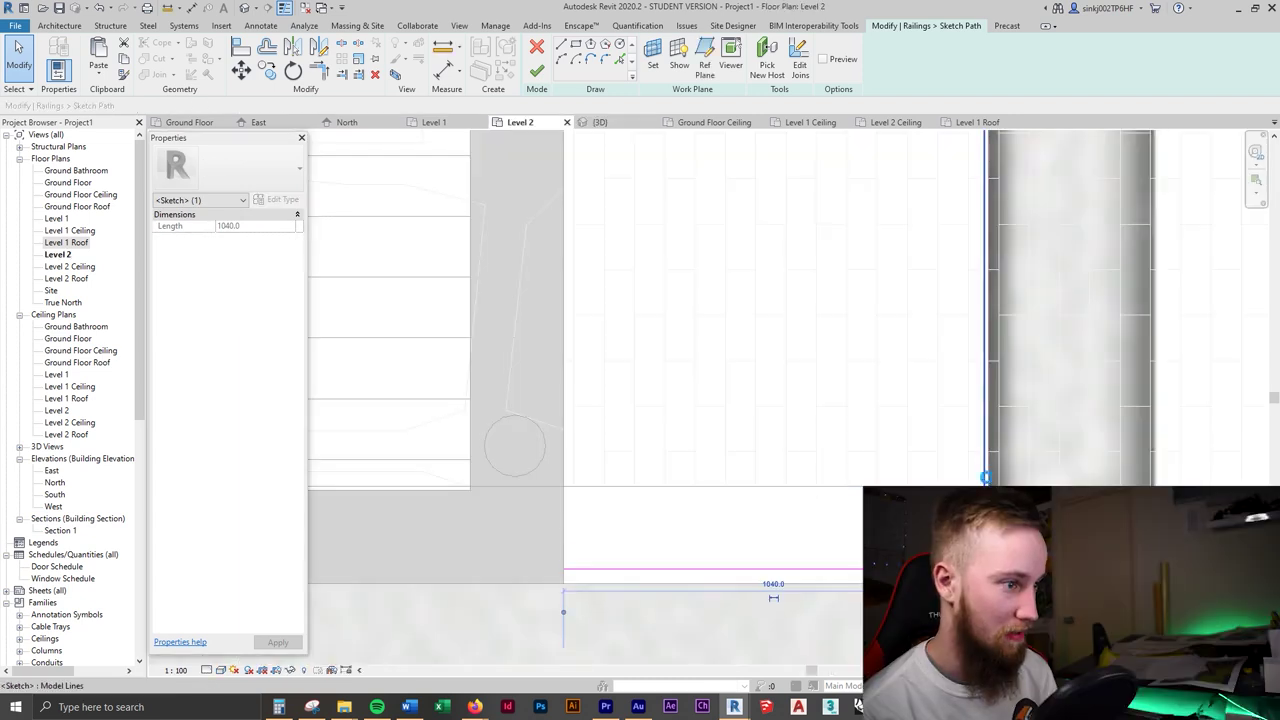
key("Left")
key("Left")
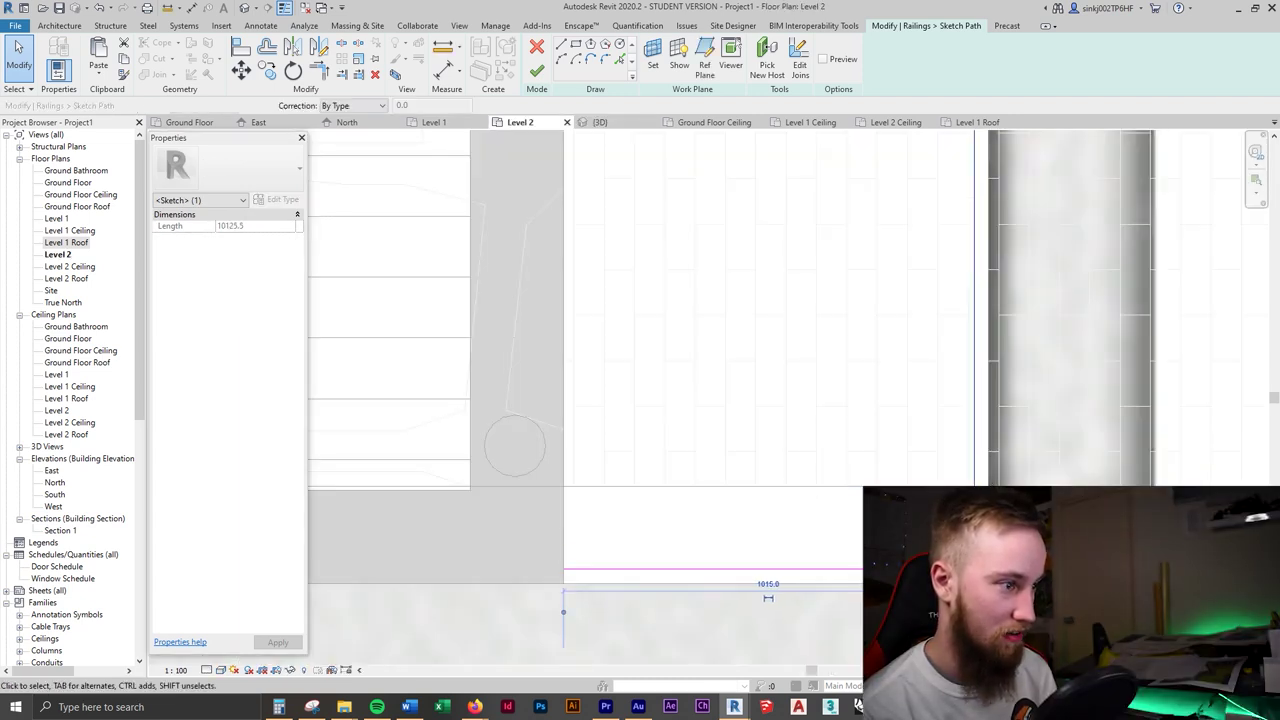
left_click(537, 71)
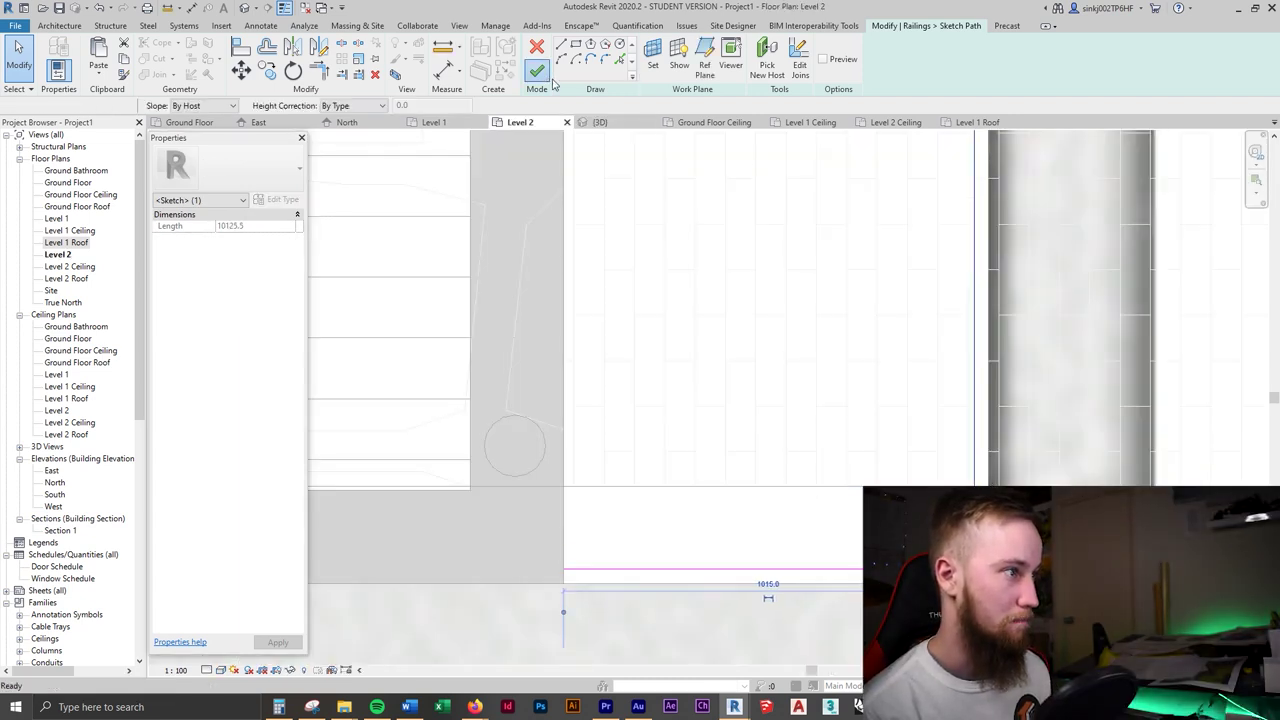
- Review the balcony and external stair from around the house in the 3D view
key("ctrl+Tab")
scroll(929, 401, "down", 1)
middle_click_drag(929, 401, 866, 383, "shift")
key("Escape")
middle_click_drag(883, 380, 946, 368, "shift")
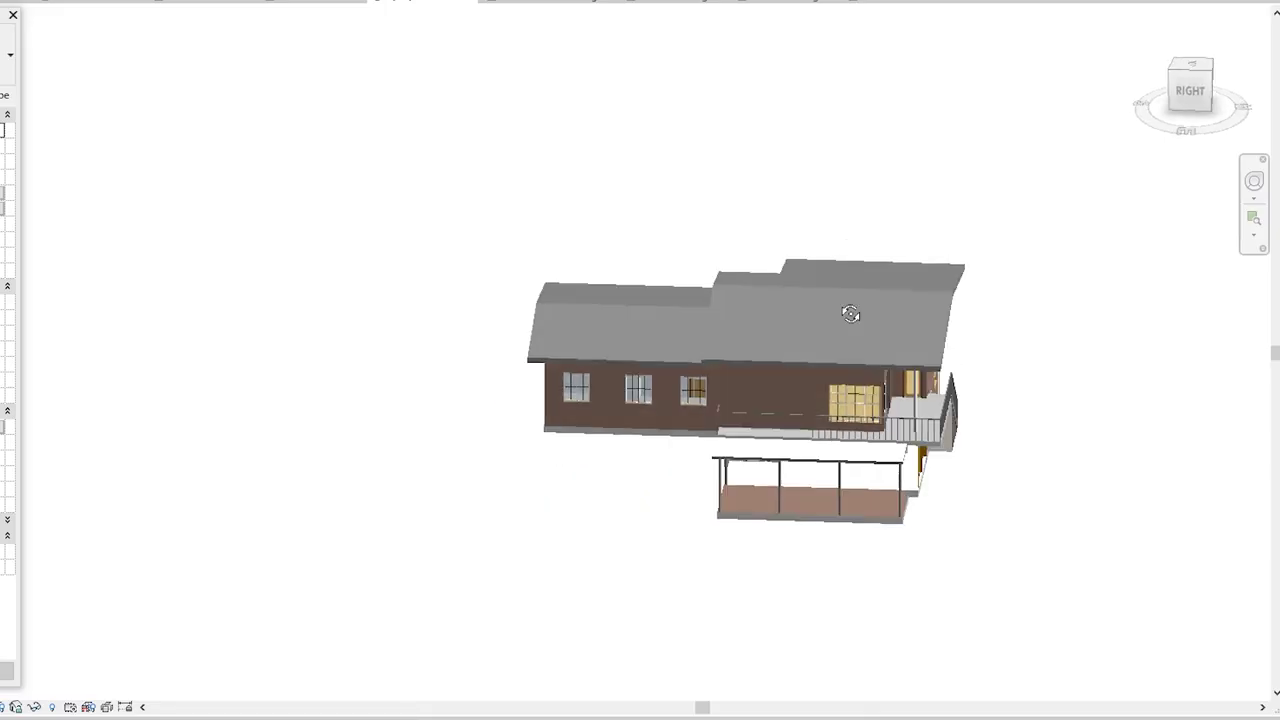
middle_click_drag(850, 314, 685, 305, "shift")
scroll(885, 423, "up", 5)
middle_click_drag(985, 464, 966, 497, "shift")
scroll(1020, 483, "down", 4)
scroll(966, 497, "up", 1)
scroll(1067, 549, "up", 1)
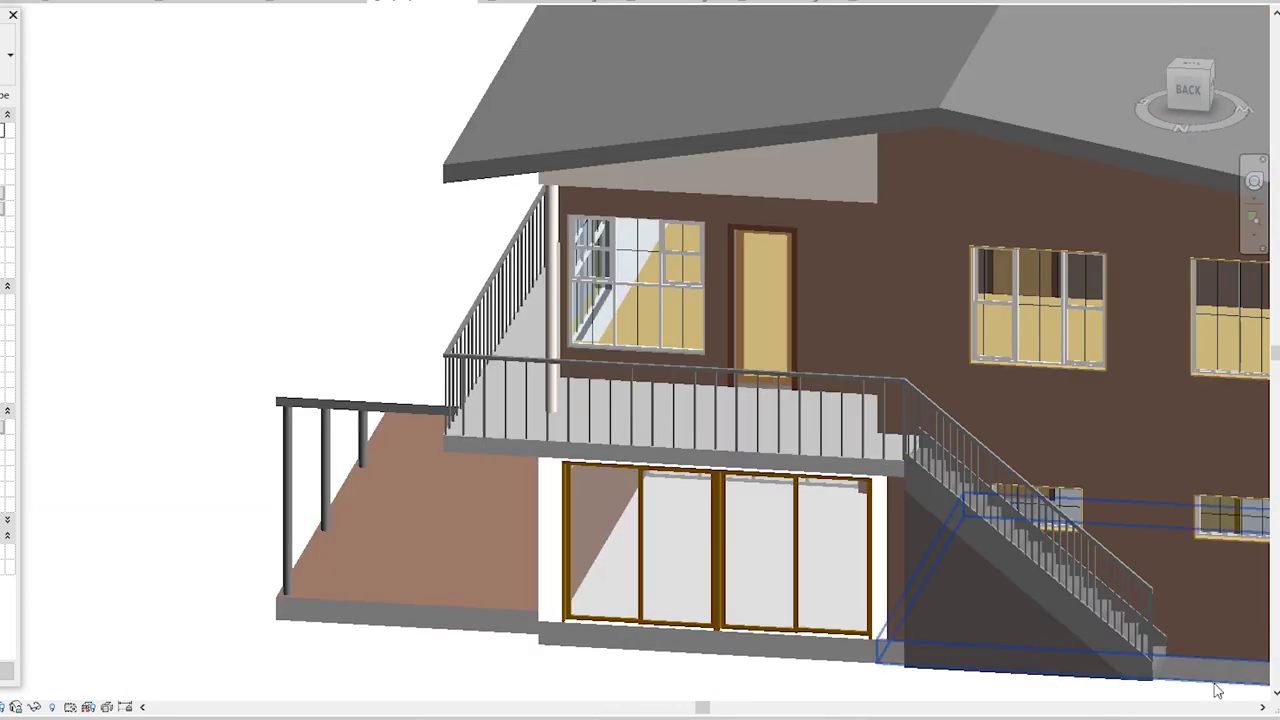
middle_click_drag(972, 555, 1091, 550, "shift")
scroll(1090, 550, "down", 3)
middle_click_drag(1071, 491, 1151, 529, "shift")
scroll(1118, 584, "up", 3)
scroll(1085, 555, "down", 3)
middle_click_drag(1118, 584, 741, 526)
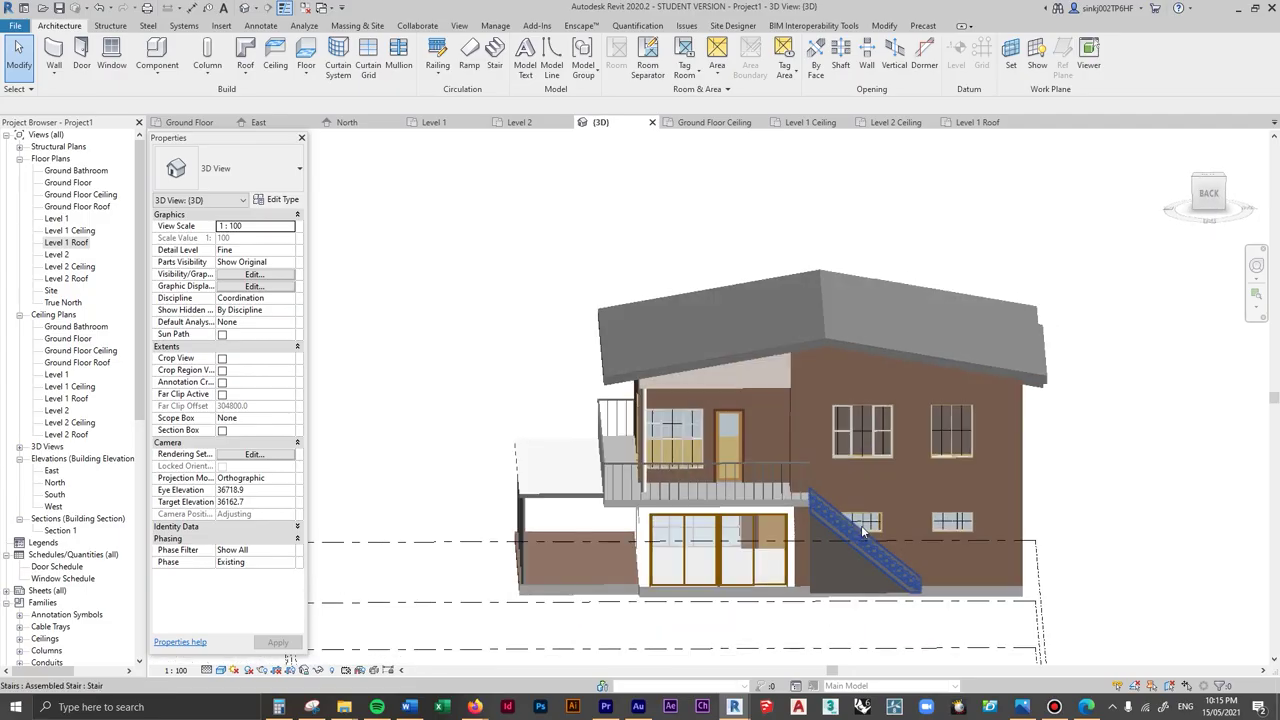
scroll(862, 530, "up", 5)
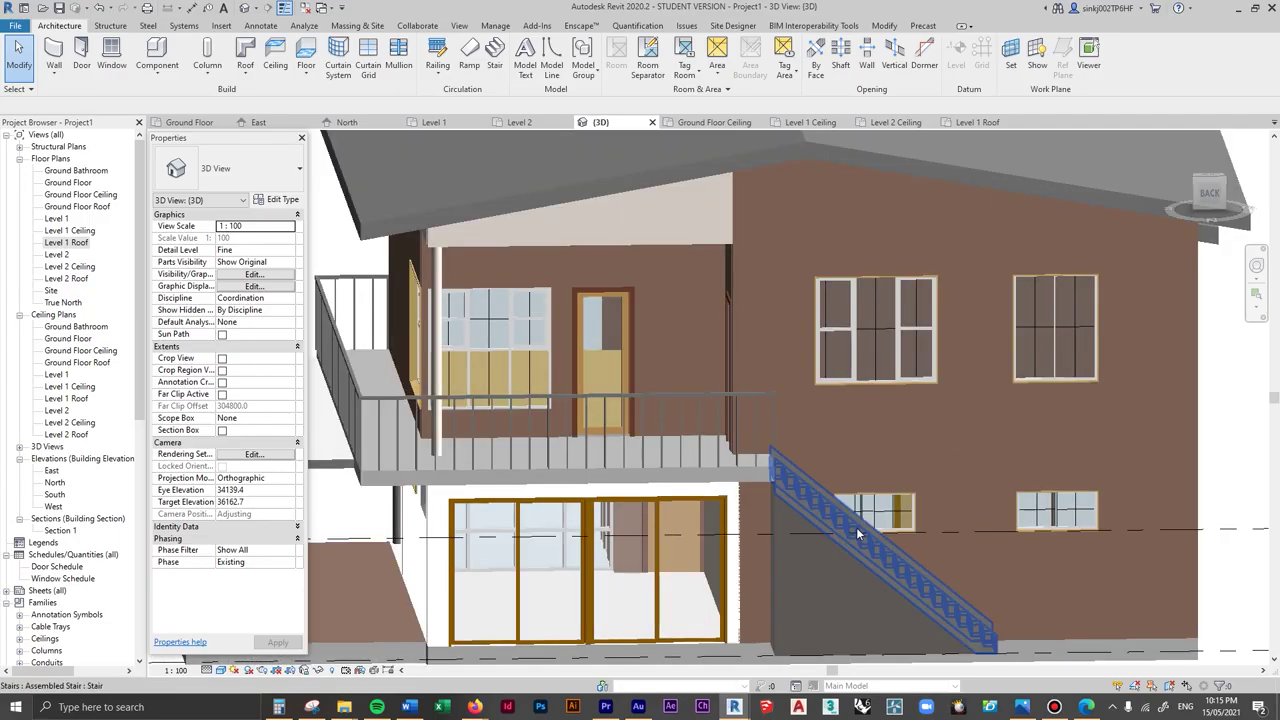
middle_click_drag(925, 560, 383, 181, "shift")
- Place 1100mm railings on the external stair, using the Stringer position
left_click(519, 122)
scroll(738, 342, "down", 3)
middle_click_drag(781, 431, 815, 624)
scroll(712, 388, "up", 5)
scroll(712, 388, "up", 1)
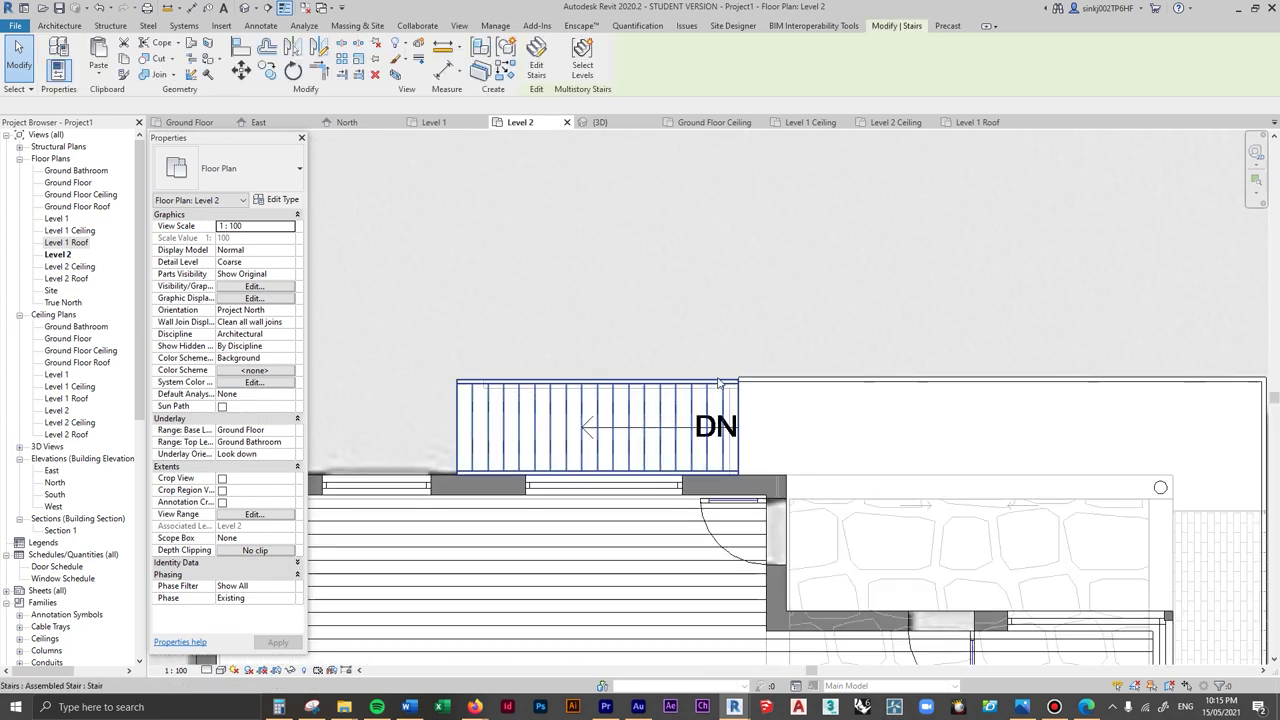
left_click(661, 392)
middle_click_drag(713, 420, 926, 485)
scroll(926, 485, "up", 2)
key("Escape")
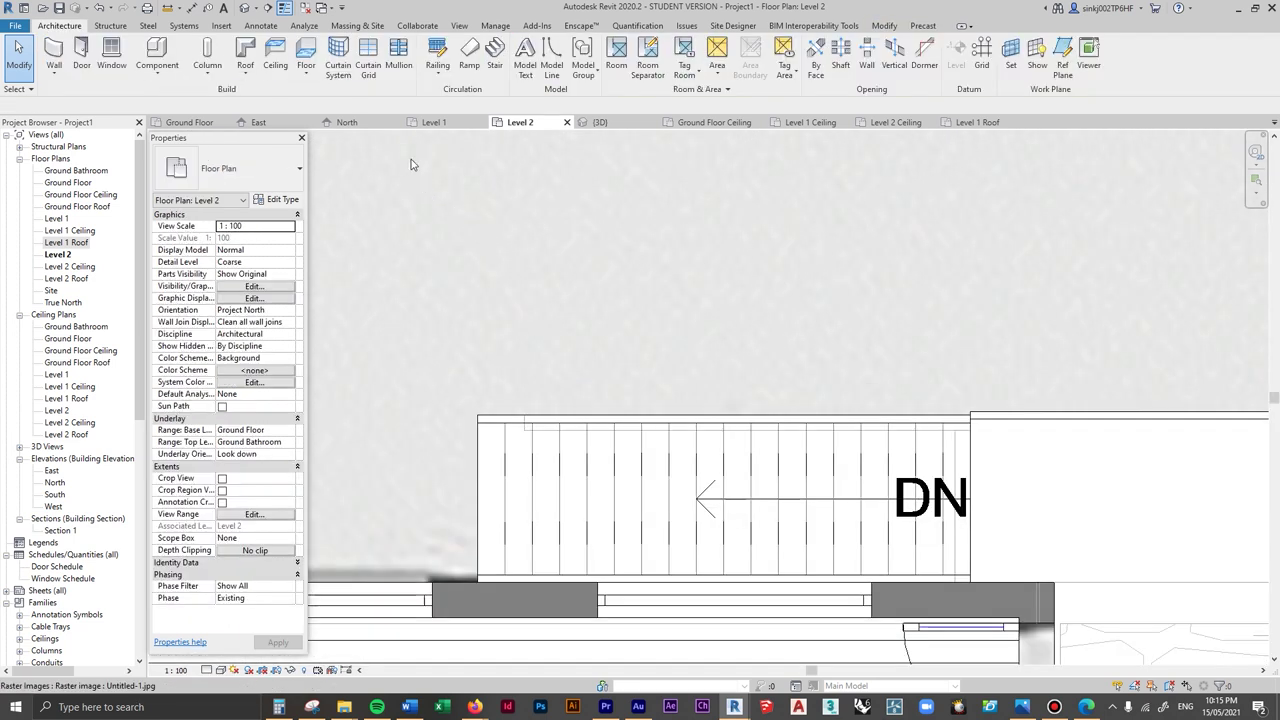
left_click(436, 80)
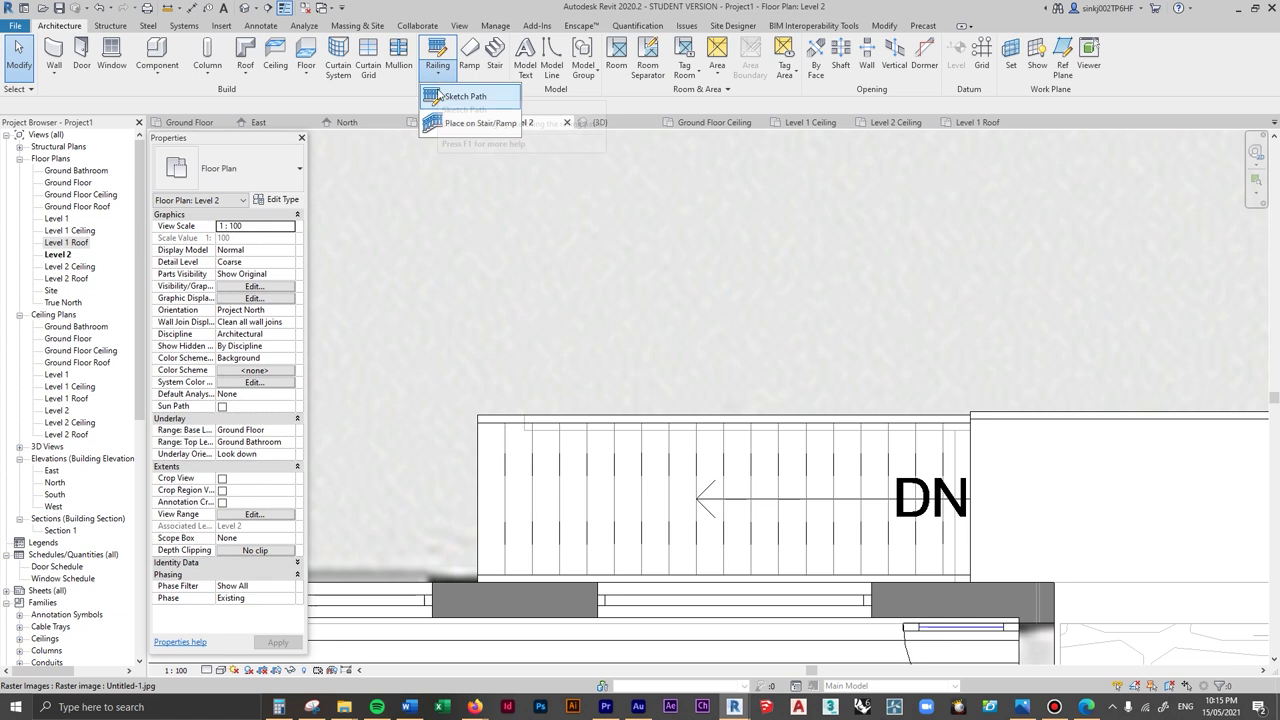
left_click(463, 131)
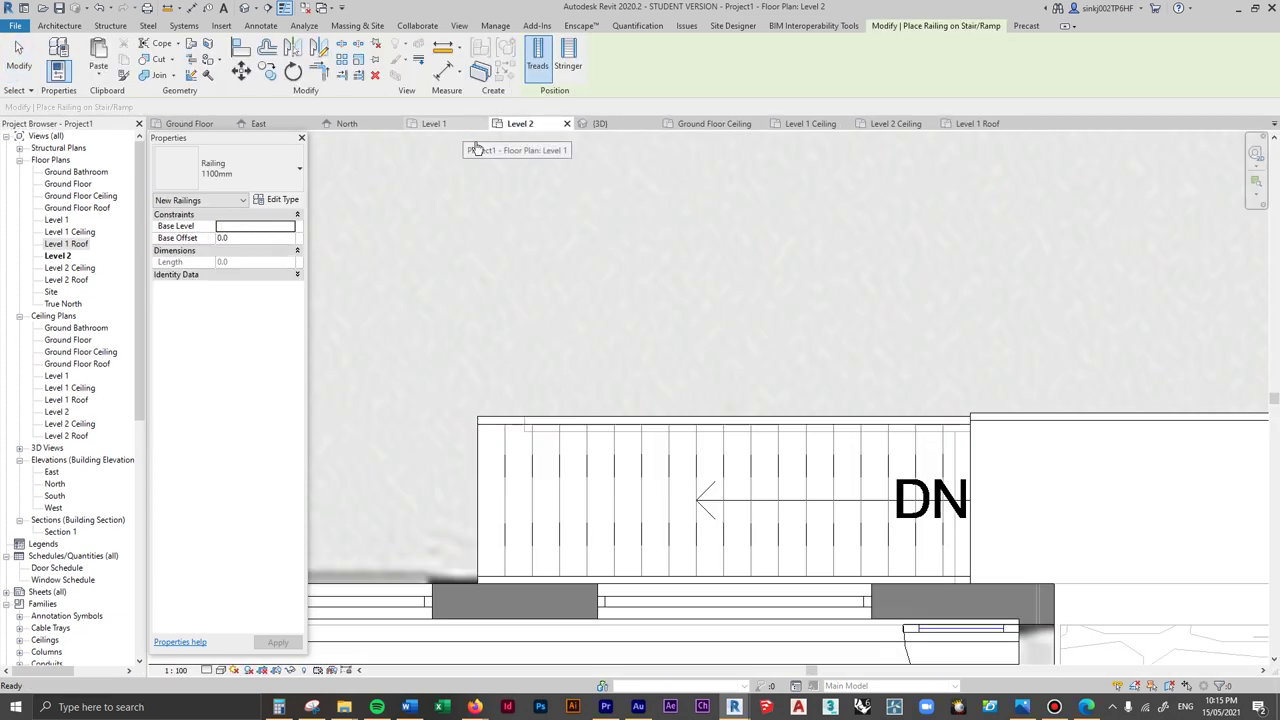
left_click(569, 66)
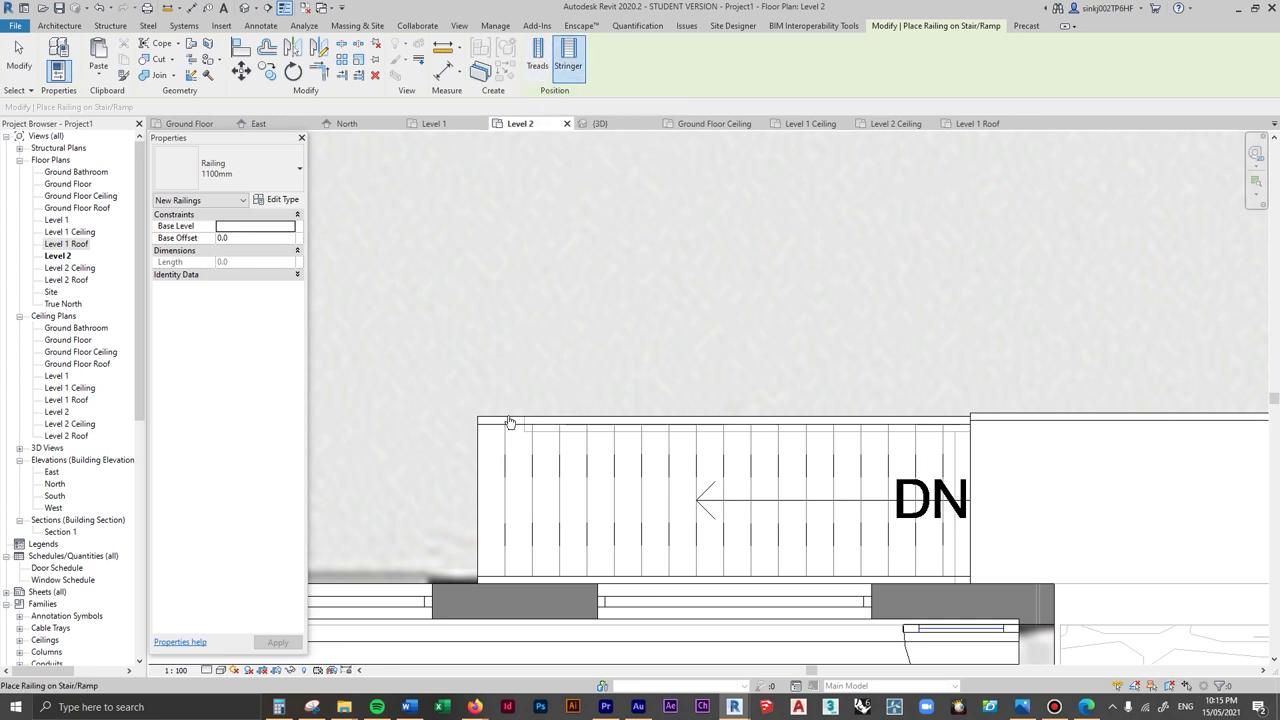
left_click(1024, 708)
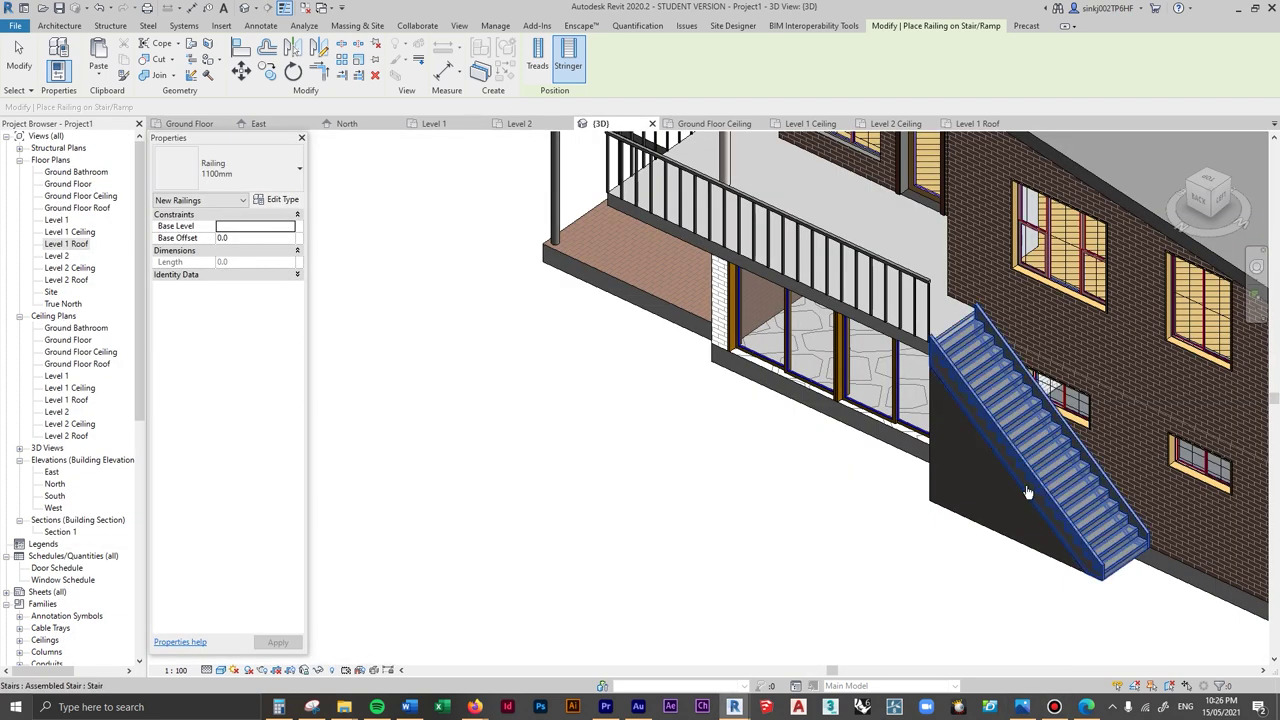
left_click(1028, 492)
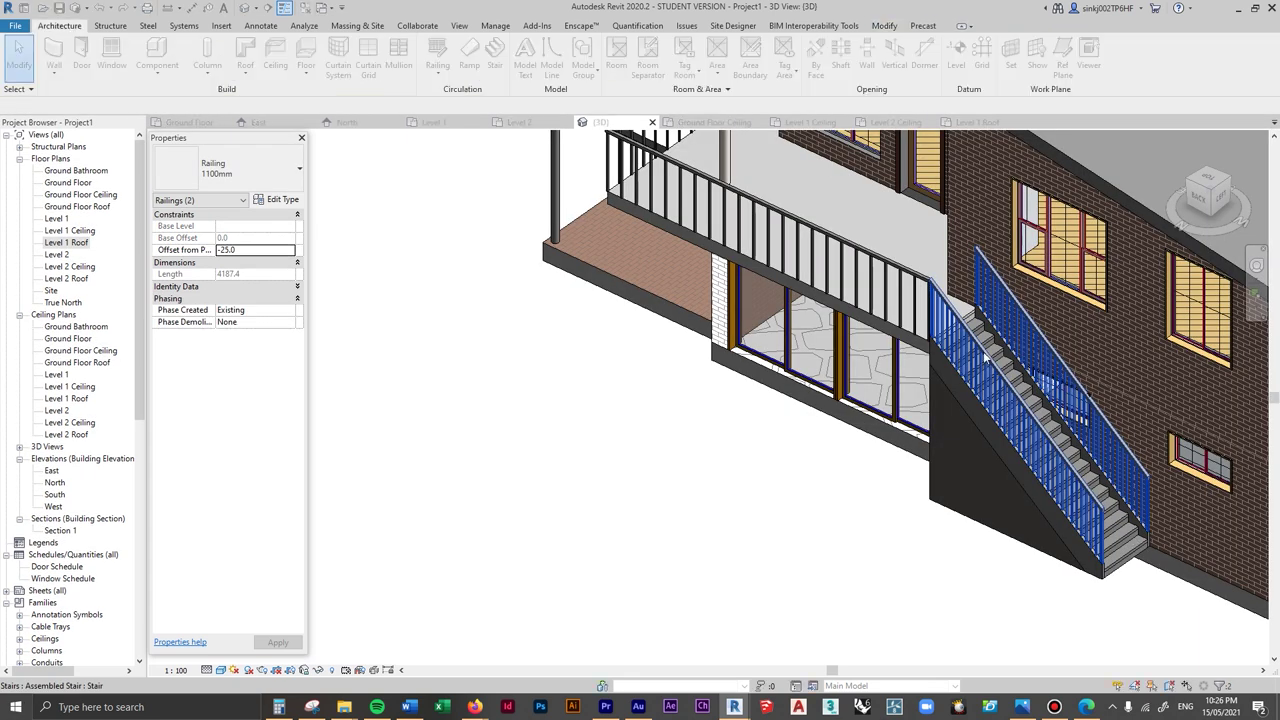
key("Escape")
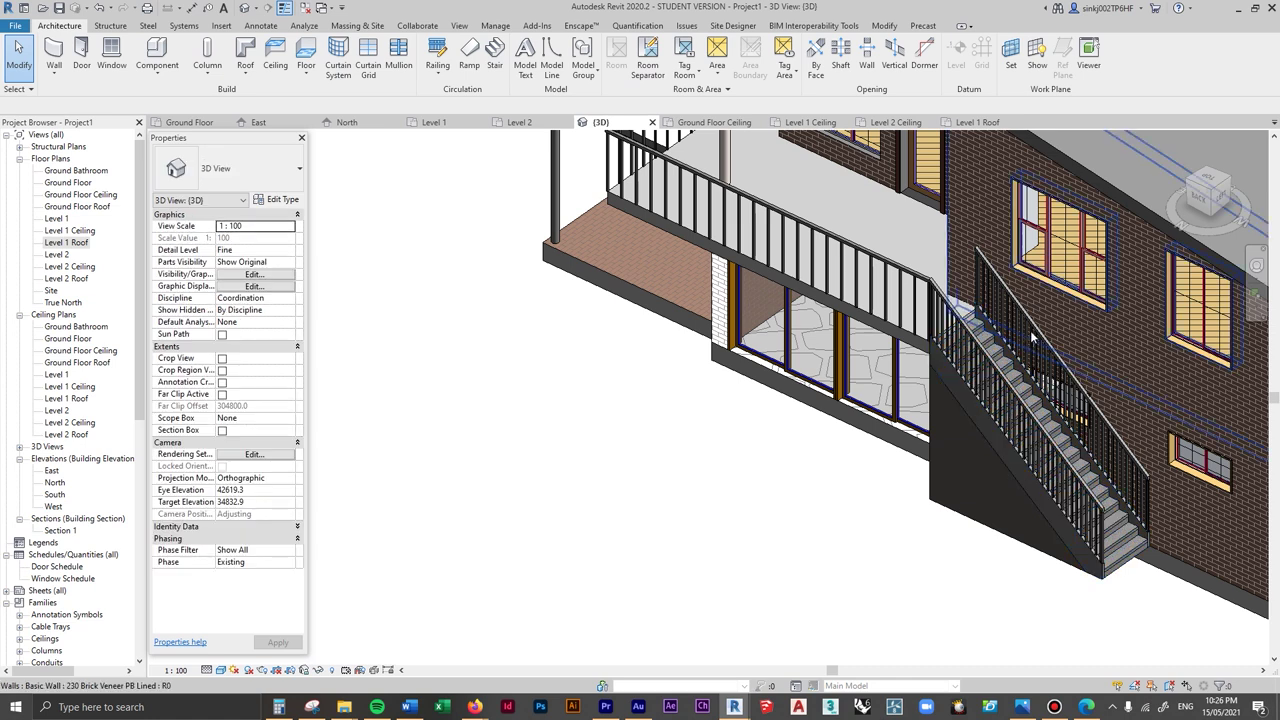
- Delete the external stair's railing on the brick wall side
left_click(1027, 340)
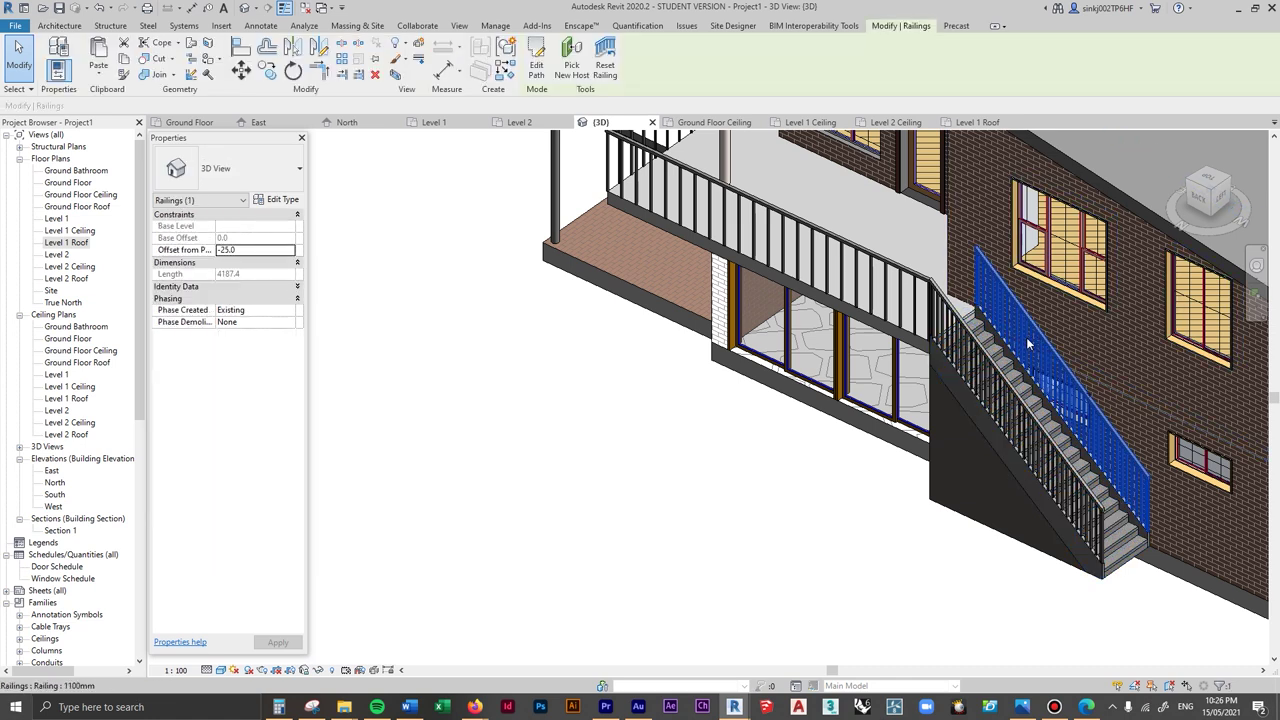
key("Delete")
- Move the balcony railing in the Level 2 plan from its corner at the stair head to the stair's outer corner
scroll(1040, 355, "up", 5)
middle_click_drag(789, 220, 968, 380, "shift")
left_click(758, 372)
middle_click_drag(761, 352, 444, 211, "shift")
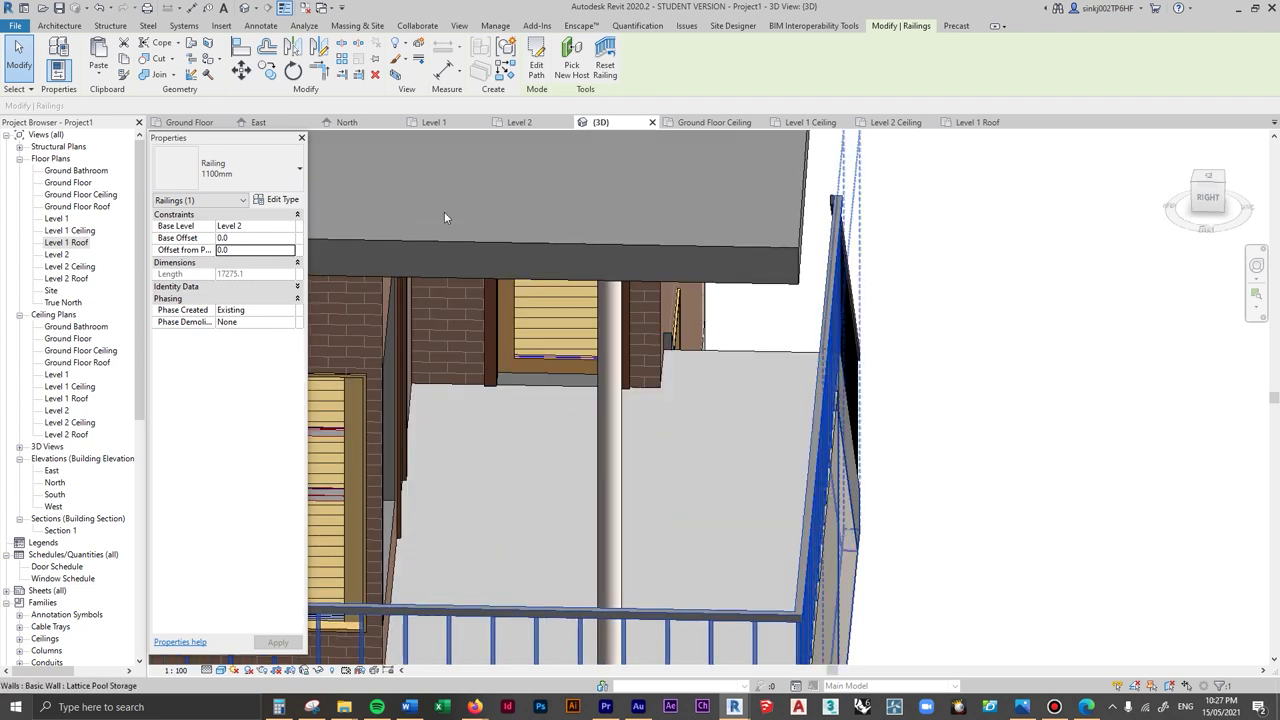
left_click(533, 124)
scroll(680, 415, "up", 5)
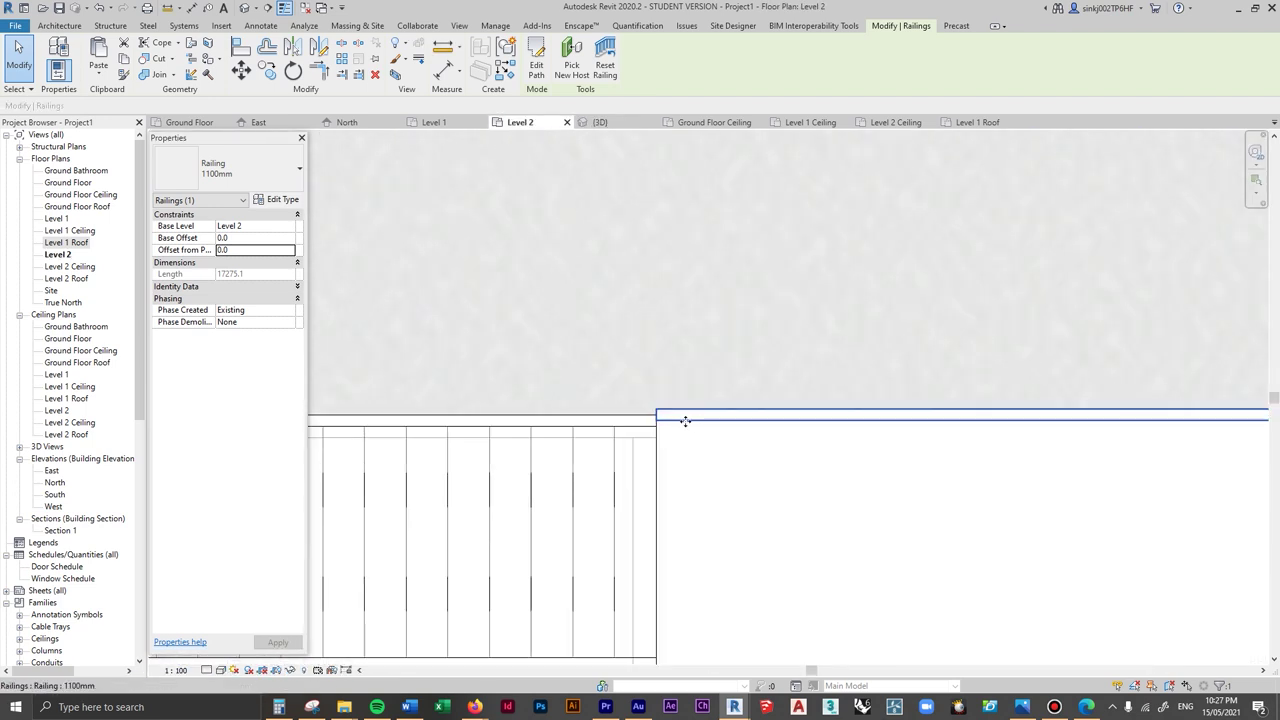
scroll(632, 420, "up", 2)
left_click(243, 73)
scroll(766, 401, "up", 2)
left_click(756, 401)
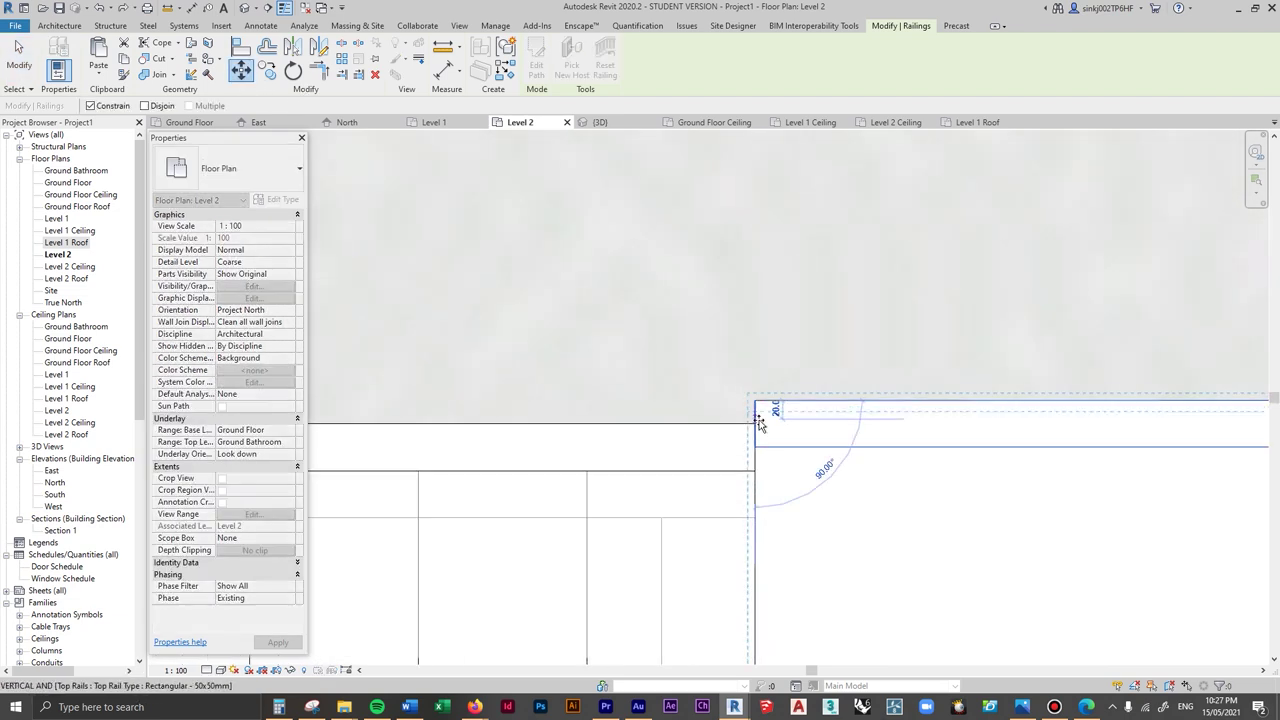
left_click(697, 415)
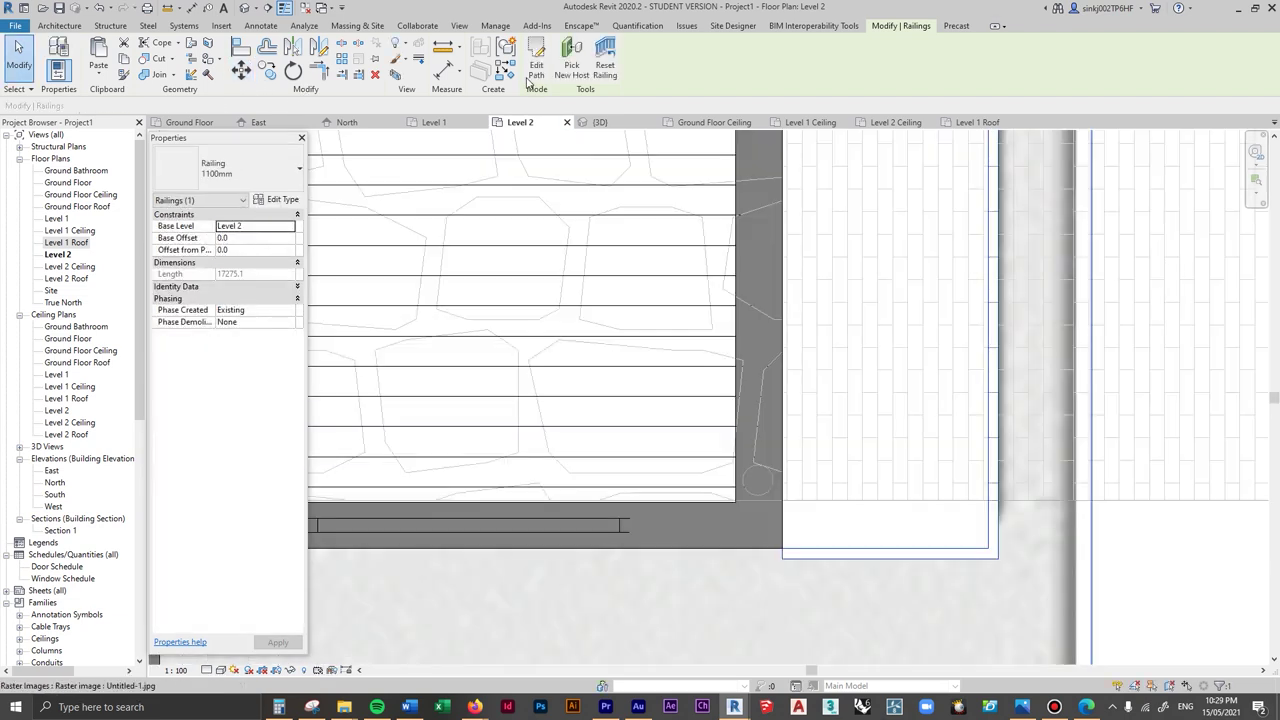
- Align the railing path's end return with the slab edge, shorten it to 1040 mm by moving the long side inward, and finish the sketch
left_click(536, 68)
left_click(802, 551)
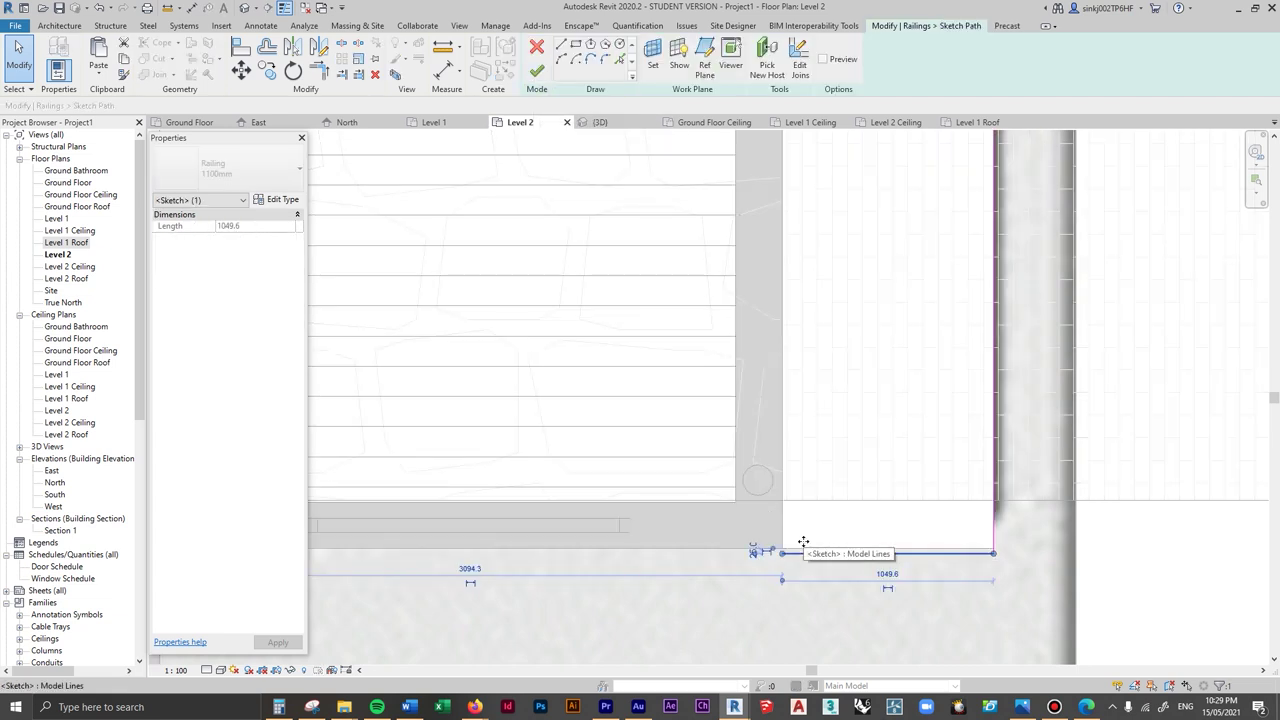
left_click_drag(802, 551, 801, 549)
left_click(995, 515)
scroll(998, 514, "up", 2)
mouse_move(988, 520)
left_mouse_down()
mouse_move(968, 525)
mouse_move(987, 530)
left_mouse_up()
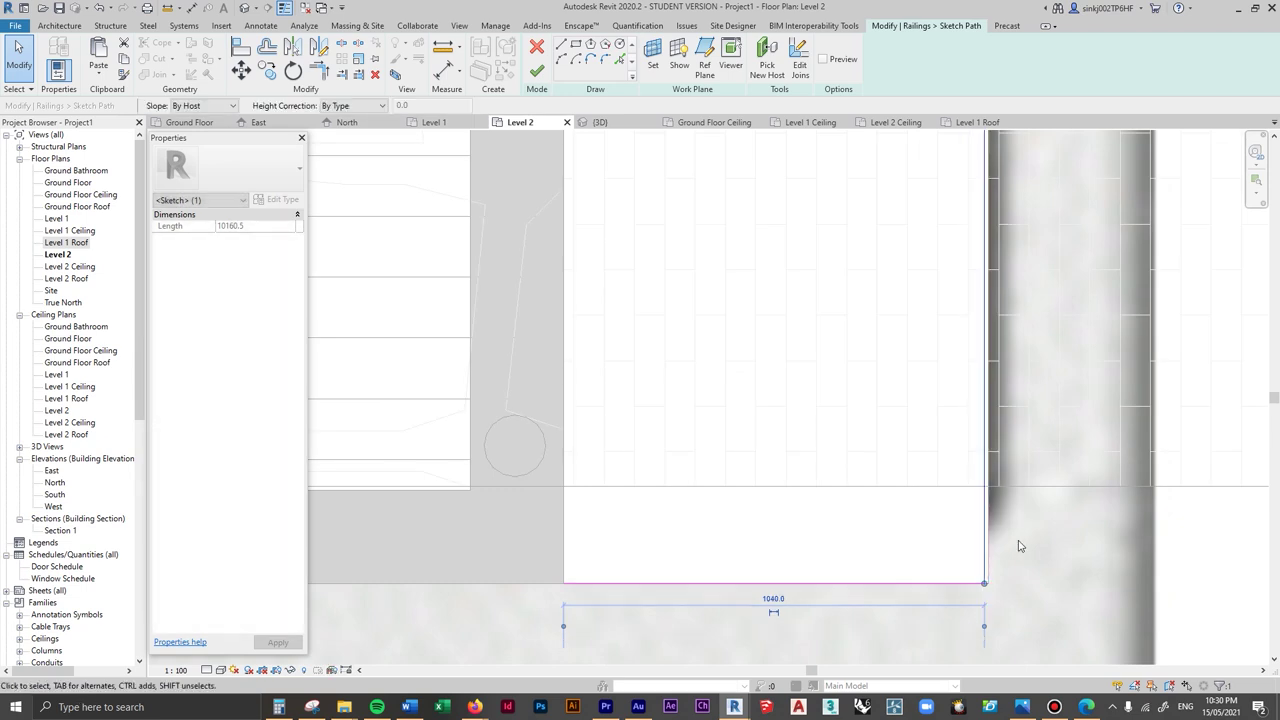
left_click(537, 76)
- Examine the balcony railing's corner and end return against the slab edge in the 3D view
left_click(600, 122)
scroll(928, 215, "up", 4)
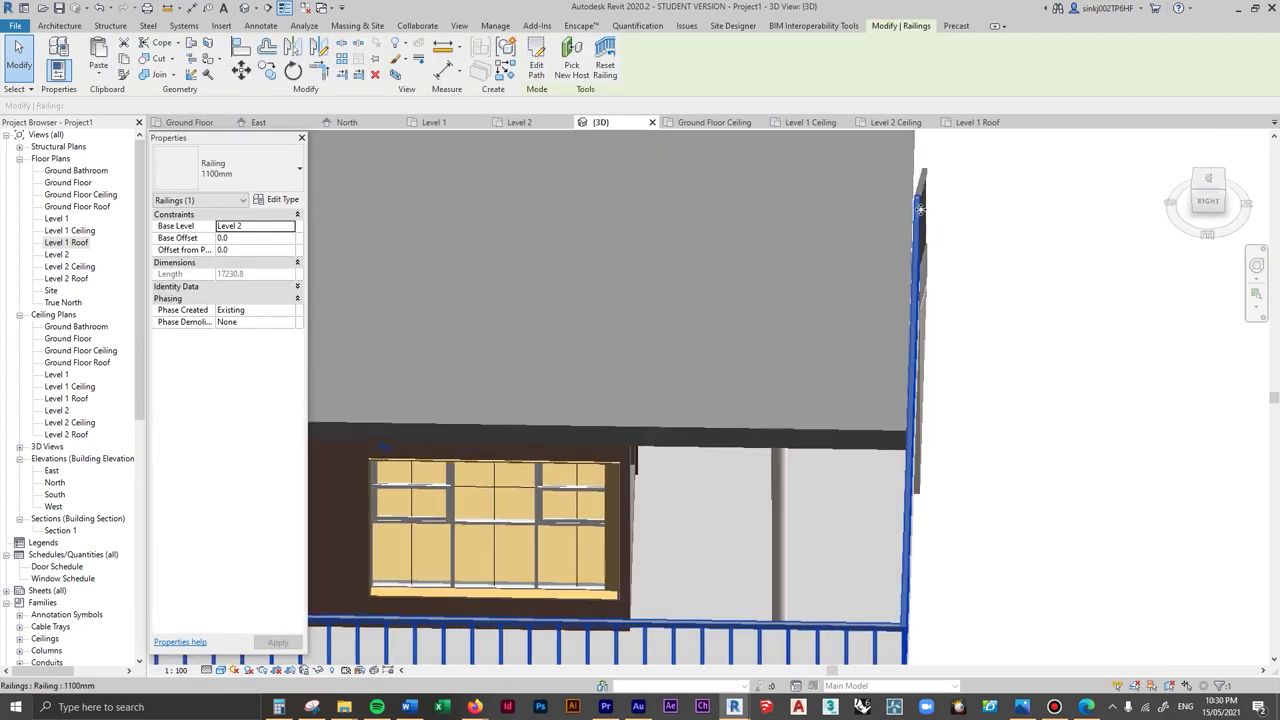
scroll(928, 215, "up", 1)
left_click(1091, 320)
scroll(963, 234, "down", 2)
middle_click_drag(1049, 374, 952, 384, "shift")
scroll(995, 470, "down", 4)
middle_click_drag(935, 541, 957, 525)
middle_click_drag(836, 555, 851, 586, "shift")
scroll(784, 591, "up", 6)
middle_click_drag(434, 503, 740, 540)
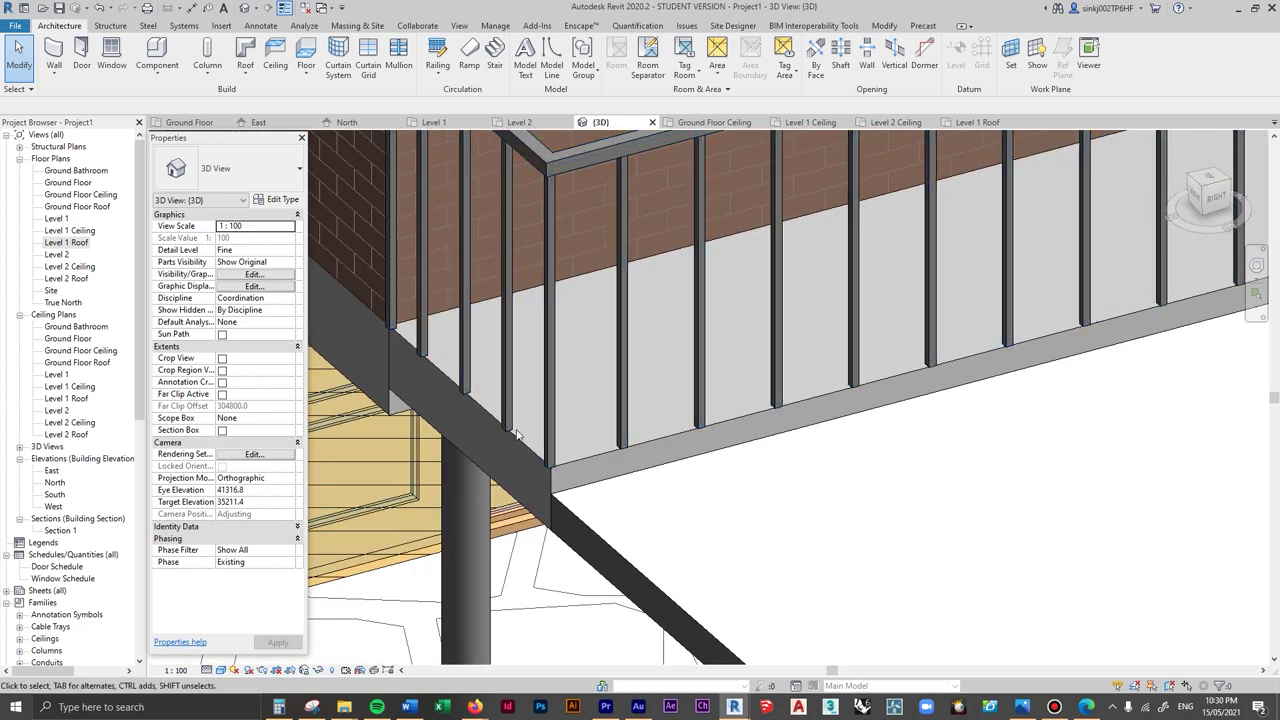
- Edit the balcony railing's path: nudge the end return and long side inward from the slab edge, making the return 1015 mm, and finish the sketch
left_click(510, 430)
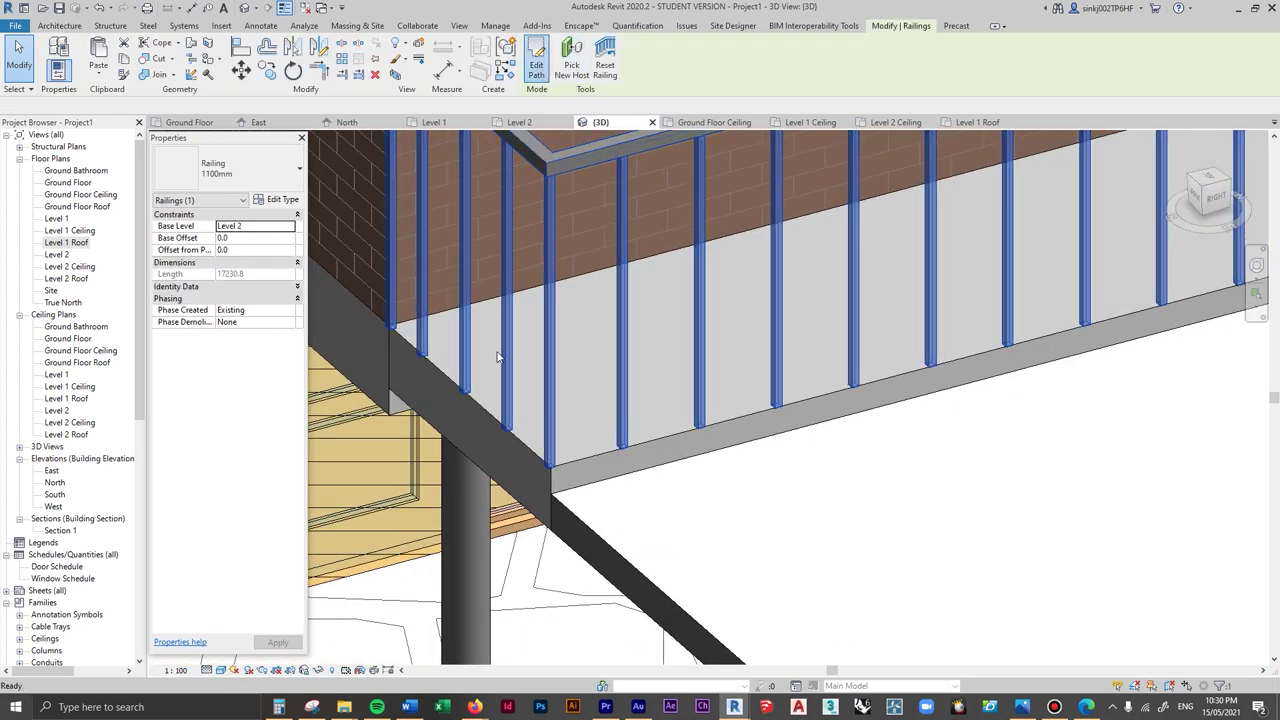
left_click(537, 58)
left_click(467, 392)
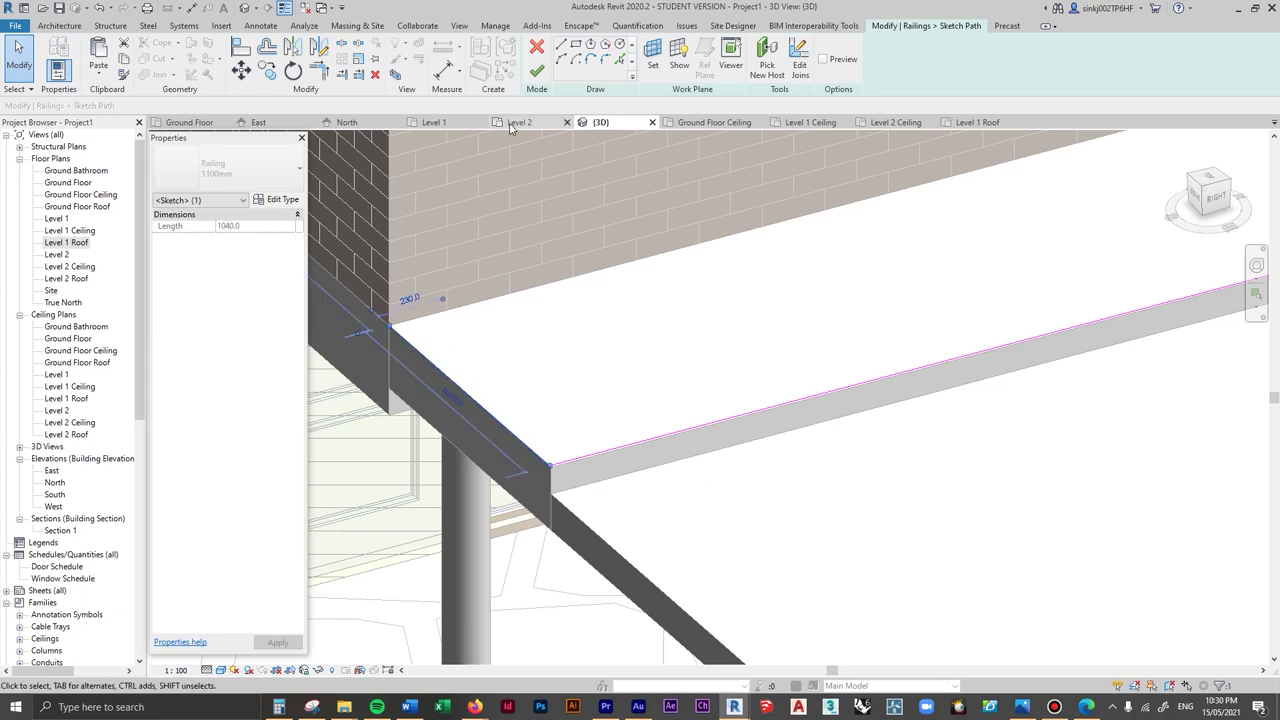
left_click(508, 123)
left_click(985, 483)
key("Left")
key("Left")
key("Left")
key("Left")
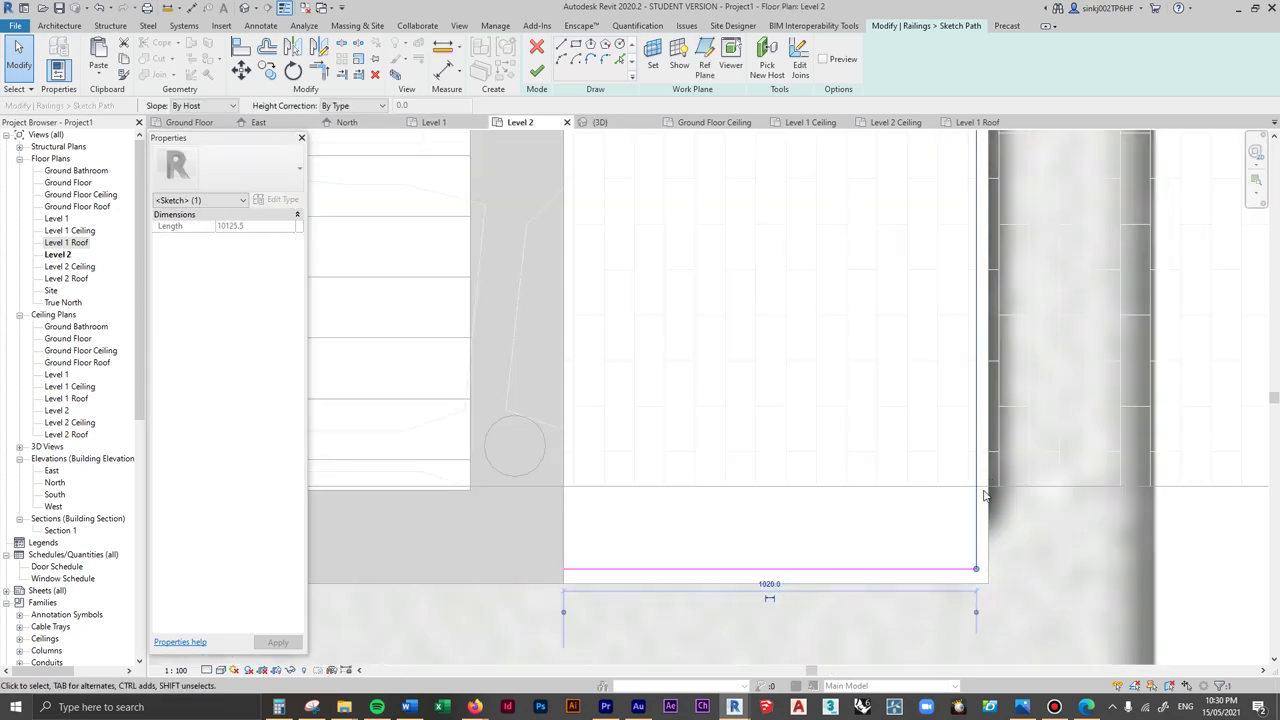
key("Left")
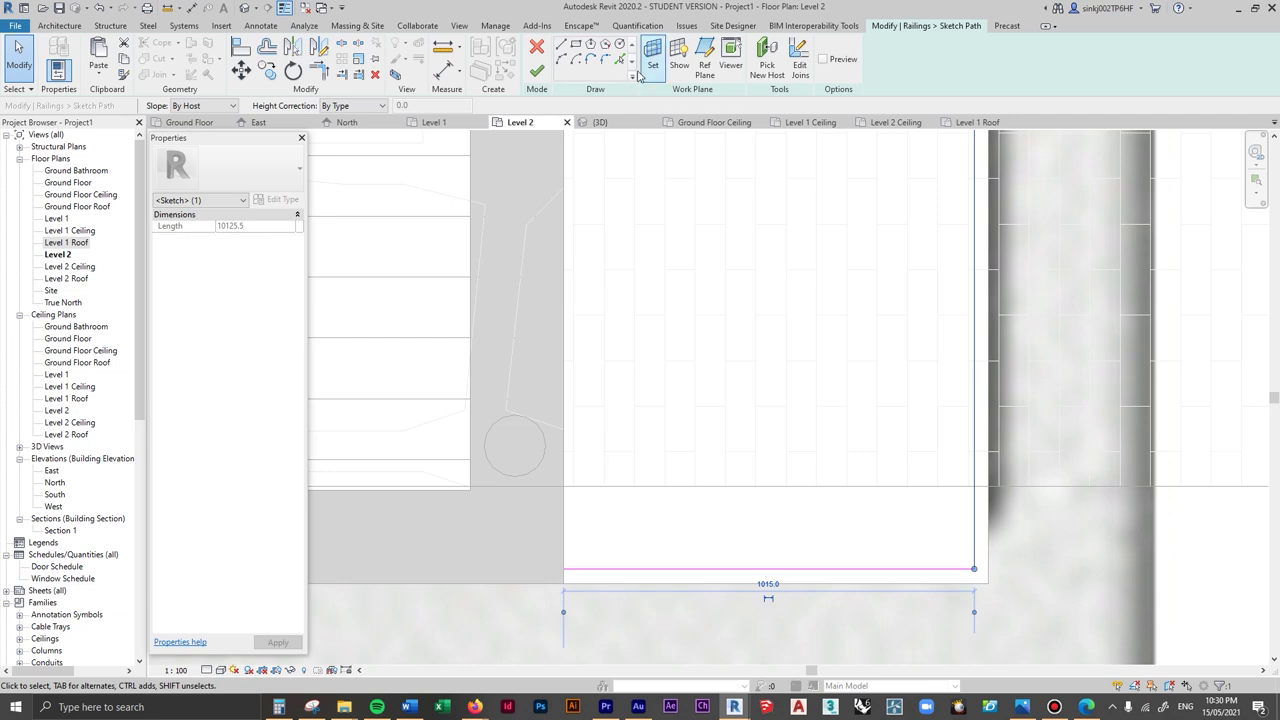
left_click(545, 75)
- Review the balcony and external stair railings in the 3D view from the side, rear and front of the house
key("ctrl+Tab")
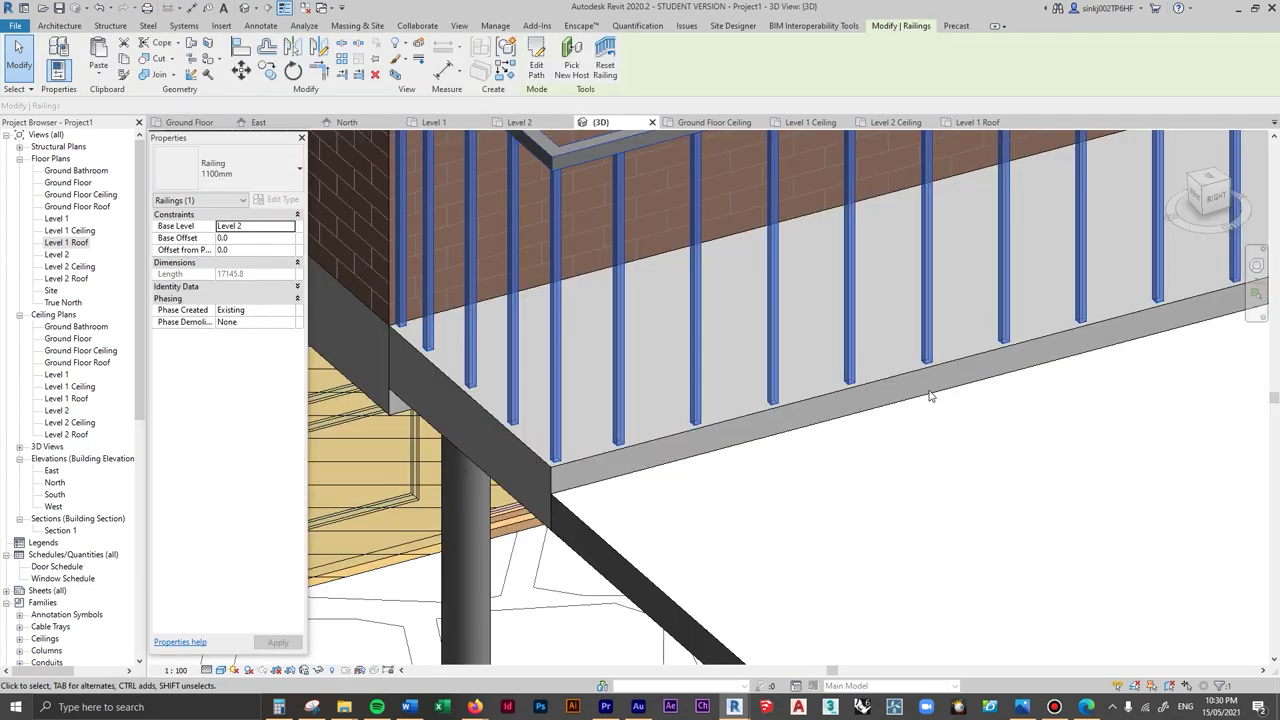
middle_click_drag(834, 351, 869, 386, "shift")
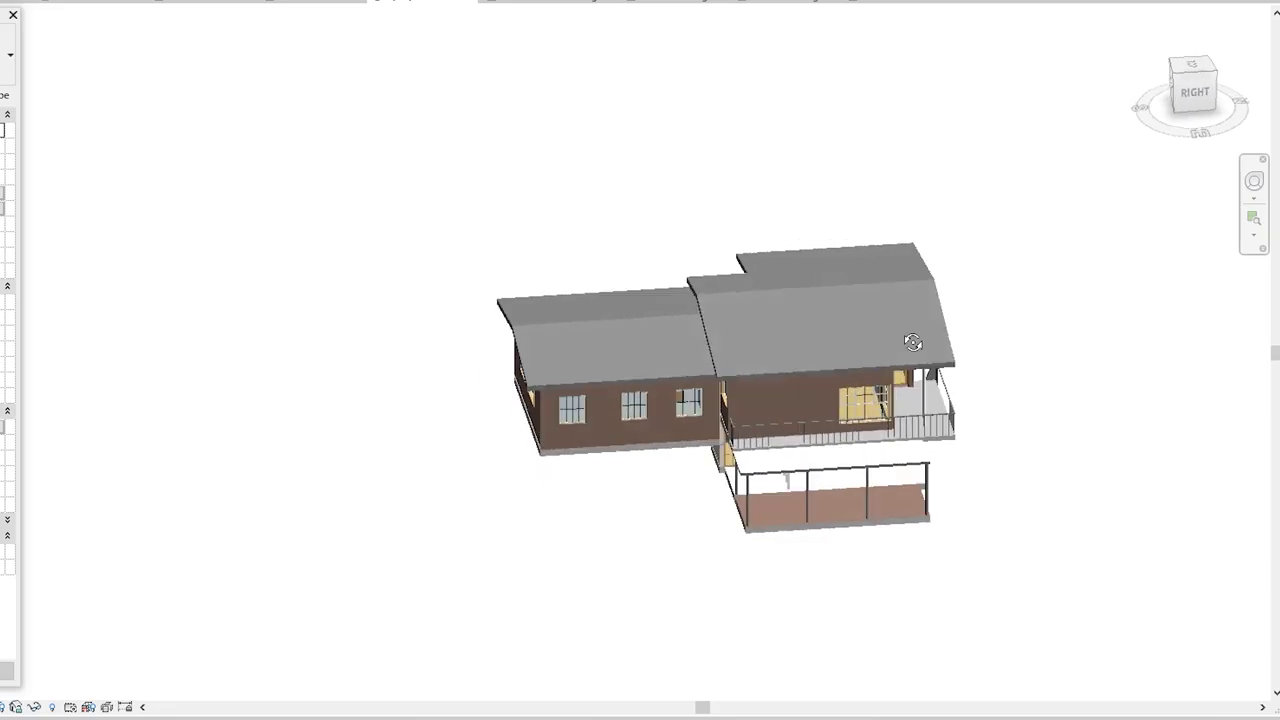
middle_click_drag(911, 339, 930, 450, "shift")
scroll(938, 461, "up", 15)
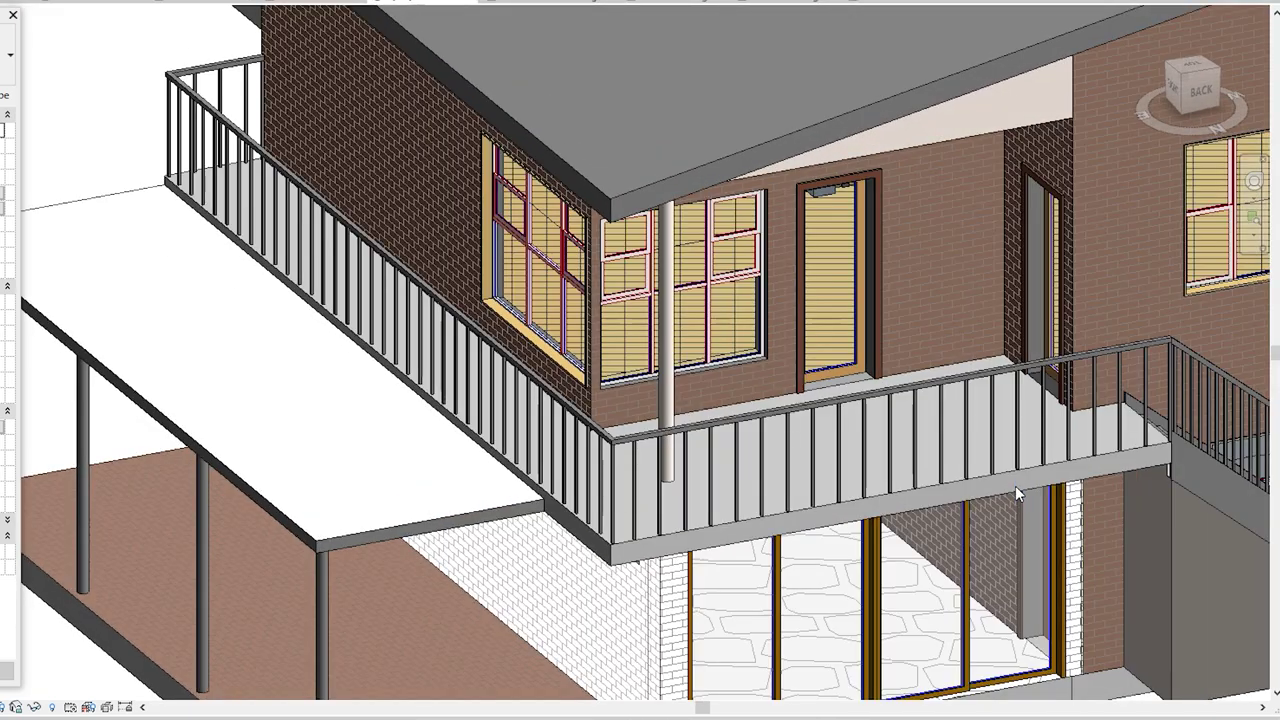
scroll(1012, 485, "down", 5)
middle_click_drag(1012, 485, 930, 405, "shift")
scroll(1010, 495, "up", 3)
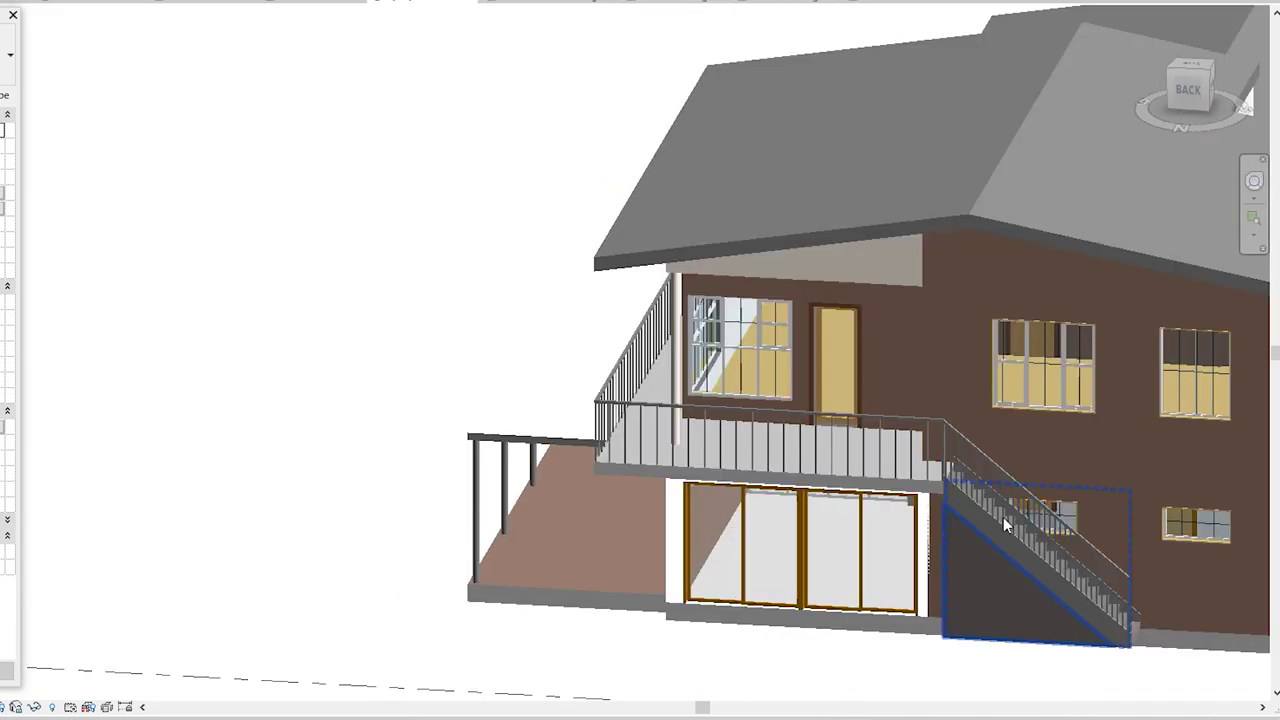
middle_click_drag(1030, 548, 1039, 456, "shift")
scroll(1040, 463, "down", 3)
middle_click_drag(1109, 509, 886, 483, "shift")
scroll(1134, 560, "up", 5)
scroll(1086, 566, "down", 5)
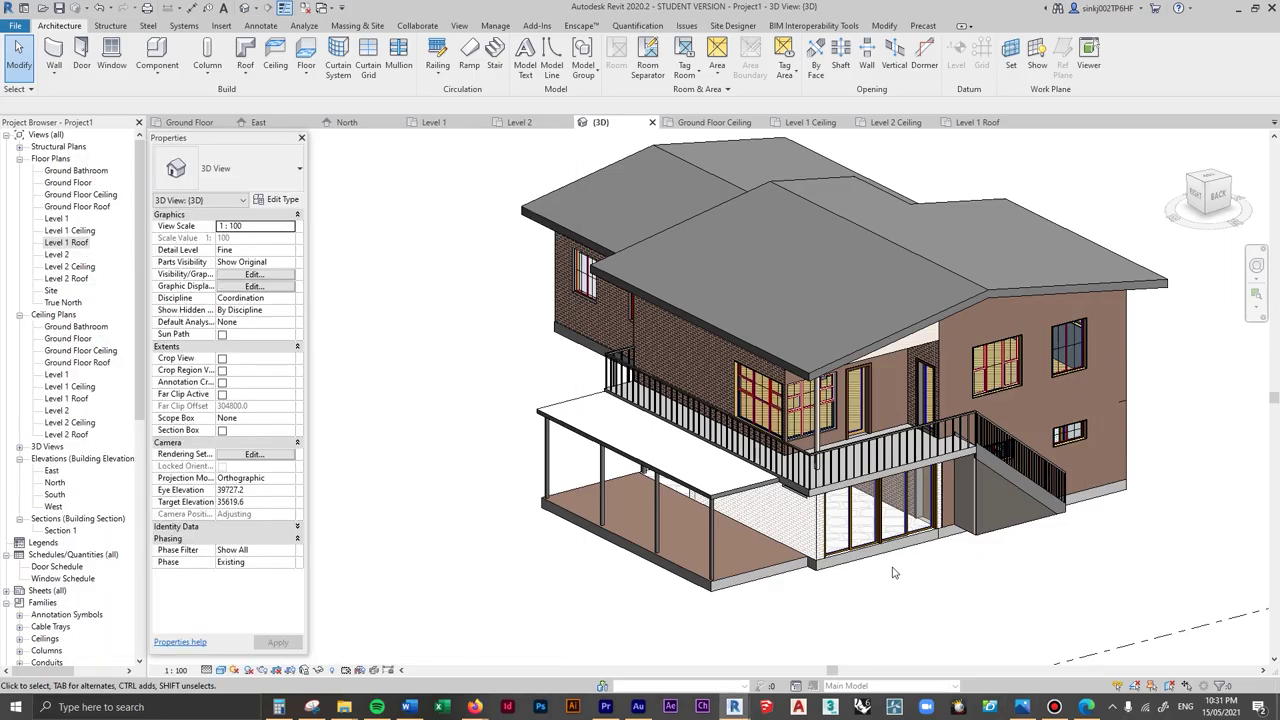
middle_click_drag(745, 420, 651, 612, "shift")
- Compare the internal stair in the Ground Floor plan with the handrail and timber side panel in the Photos reference picture
left_click(193, 124)
scroll(695, 480, "down", 5)
scroll(695, 480, "up", 5)
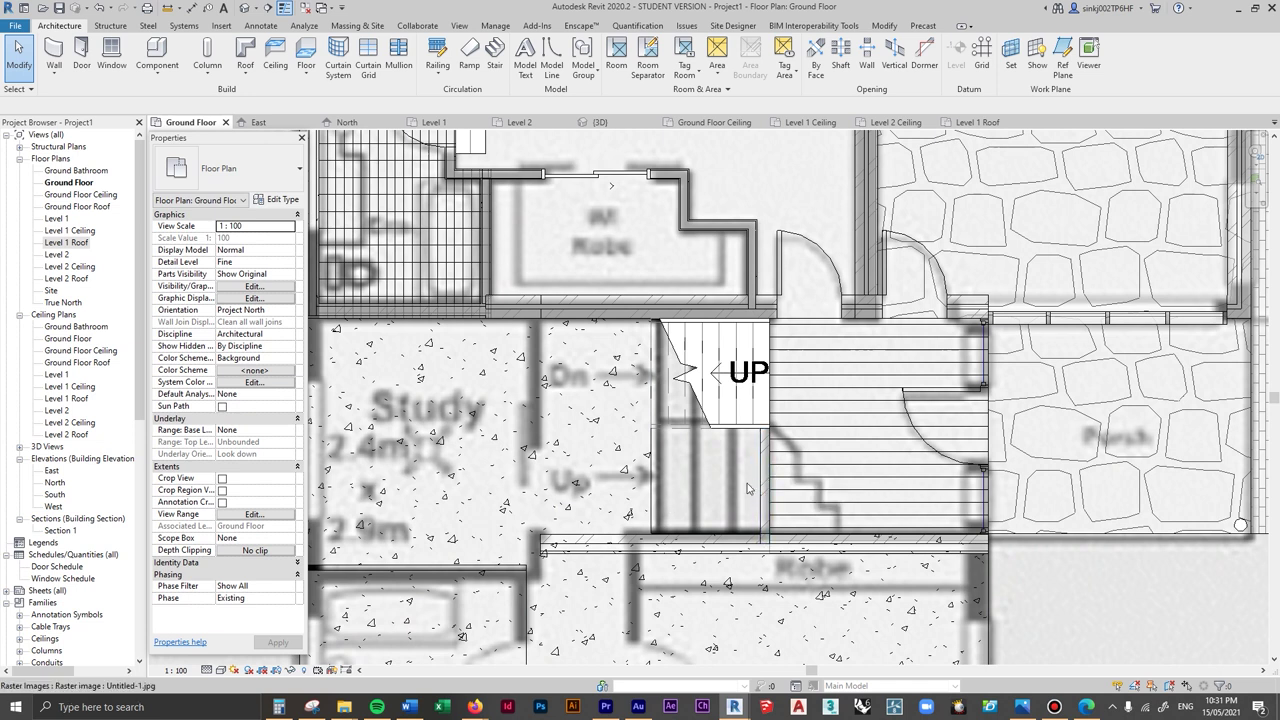
key("alt+Tab")
scroll(340, 372, "up", 3)
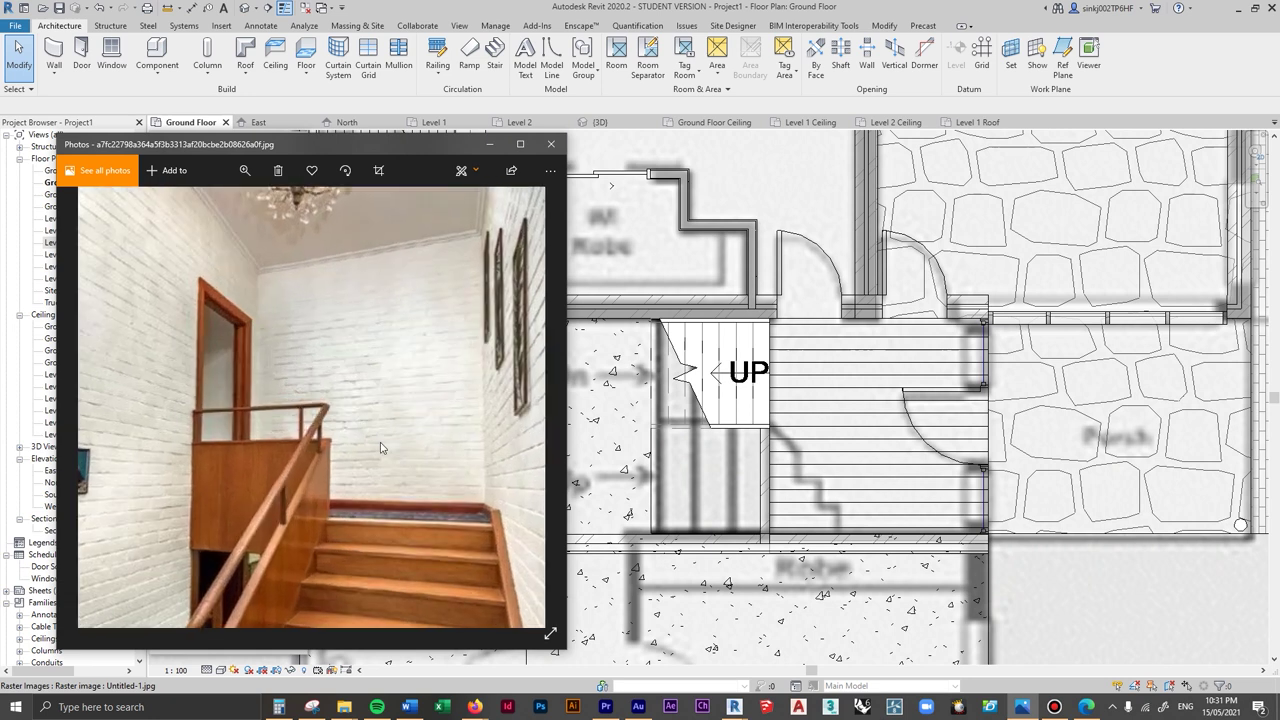
left_click_drag(363, 429, 420, 269)
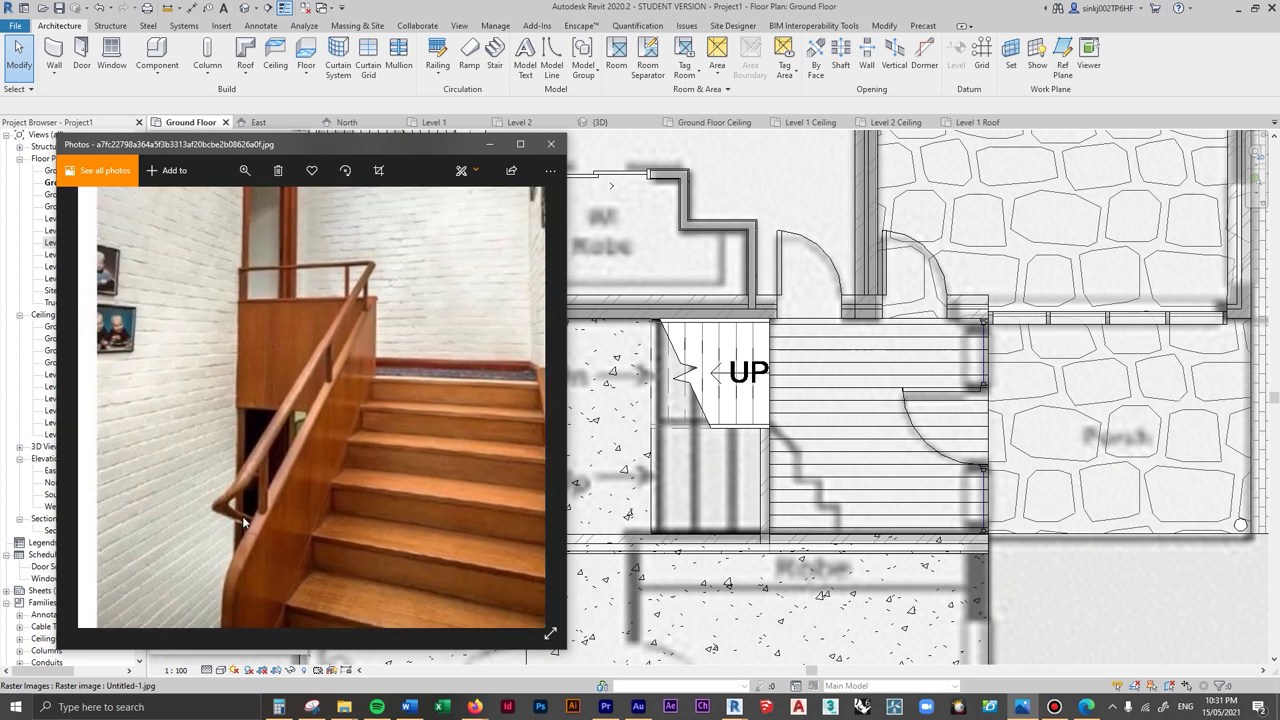
- Turn on the 3D view's section box and cut the house open to expose the internal stair flights
left_click(605, 125)
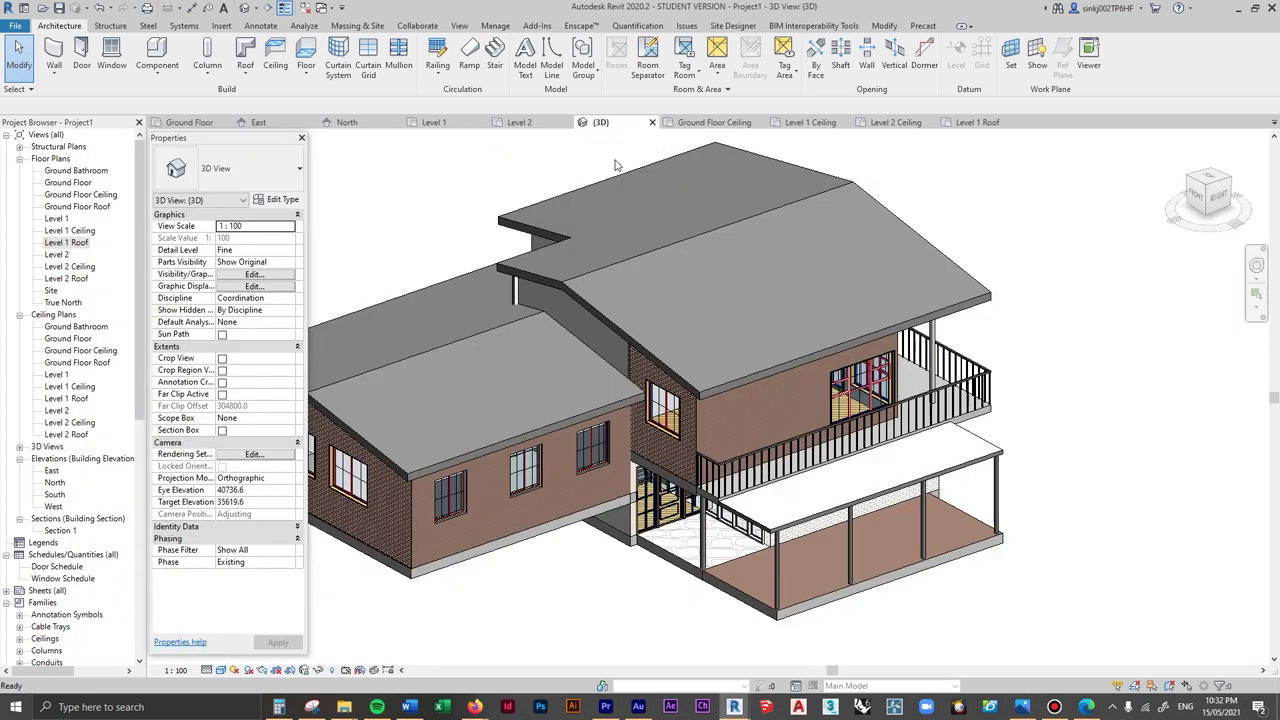
middle_click_drag(651, 301, 674, 330)
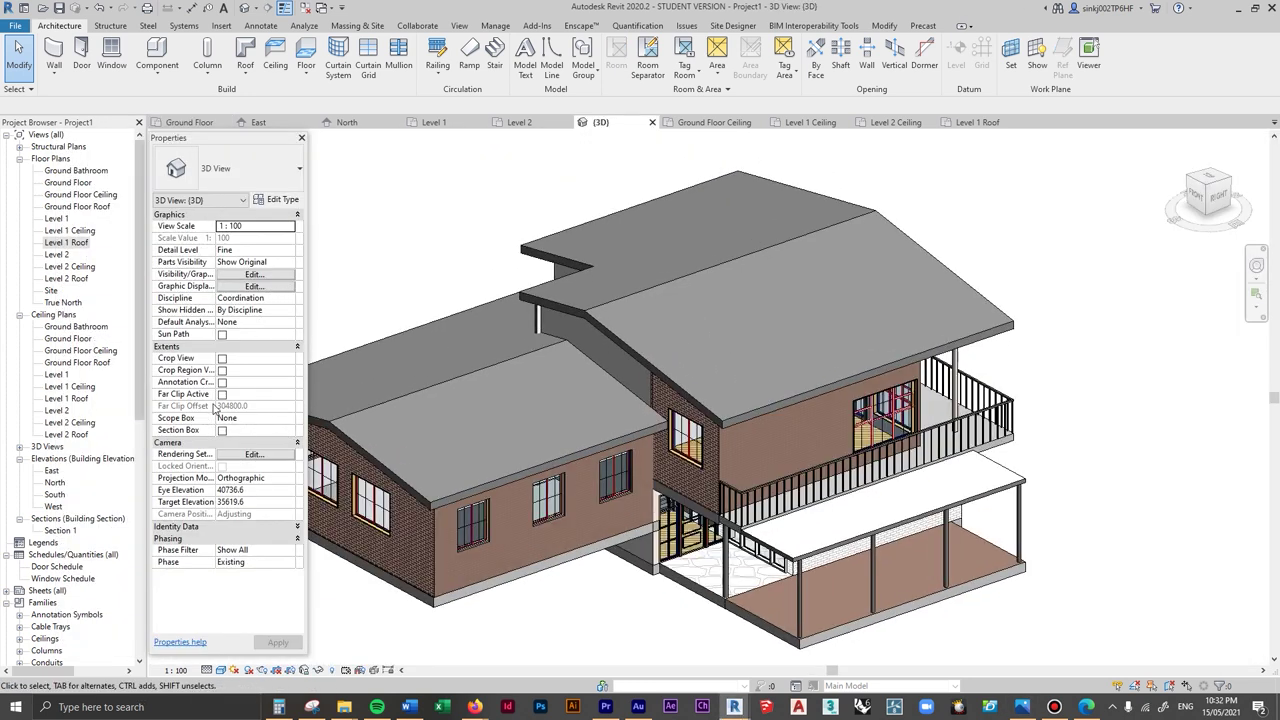
left_click(222, 430)
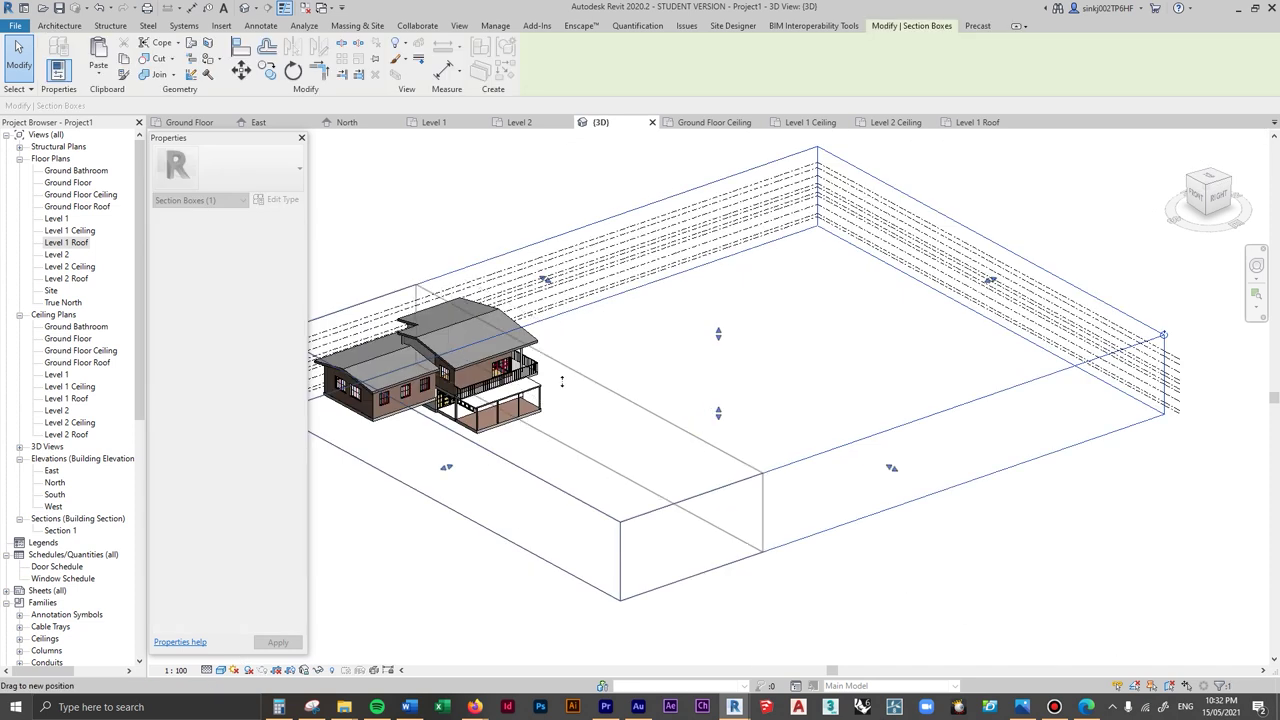
middle_click_drag(571, 376, 595, 450, "shift")
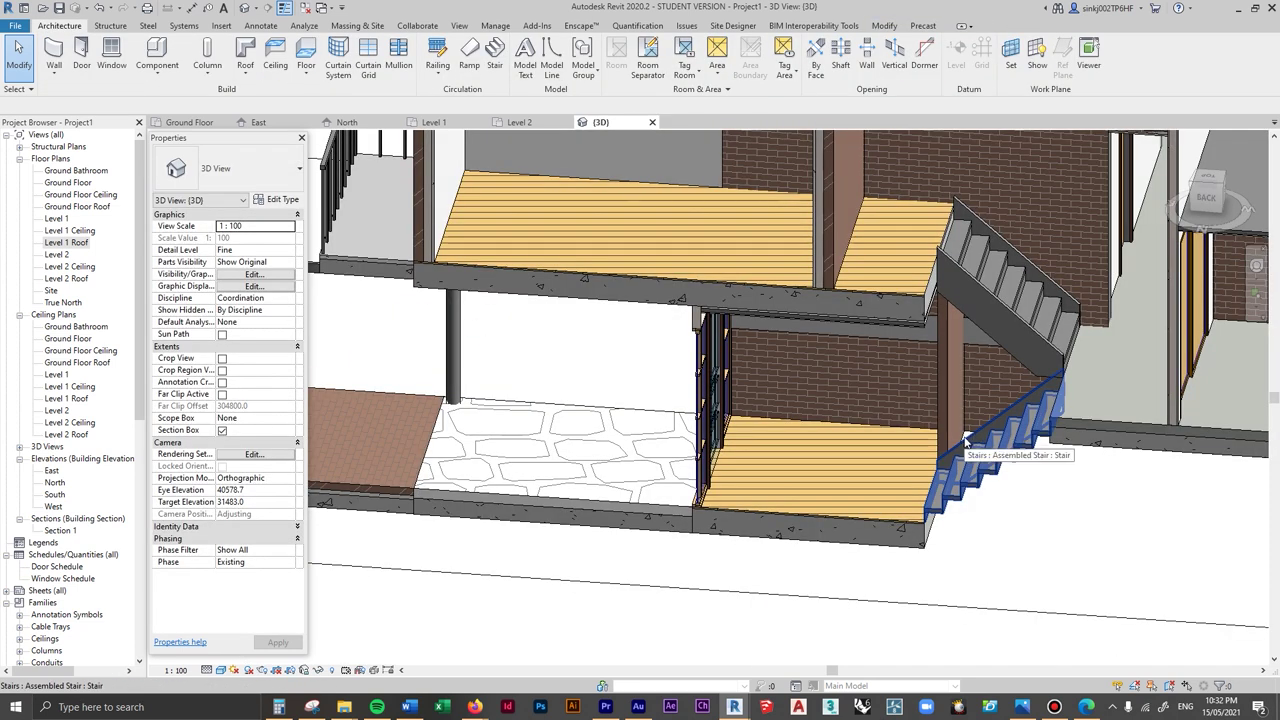
- Check the two internal stair flights against the timber side panel in the reference photo
left_click(966, 439)
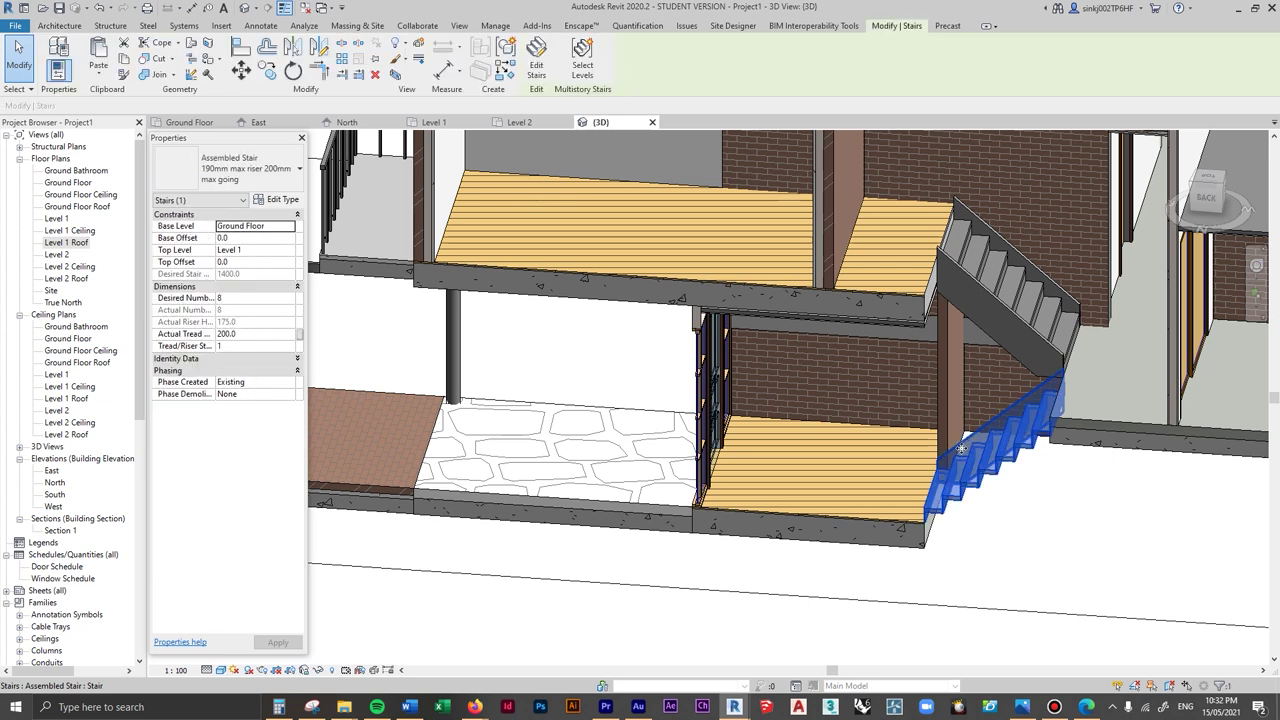
left_click(955, 281)
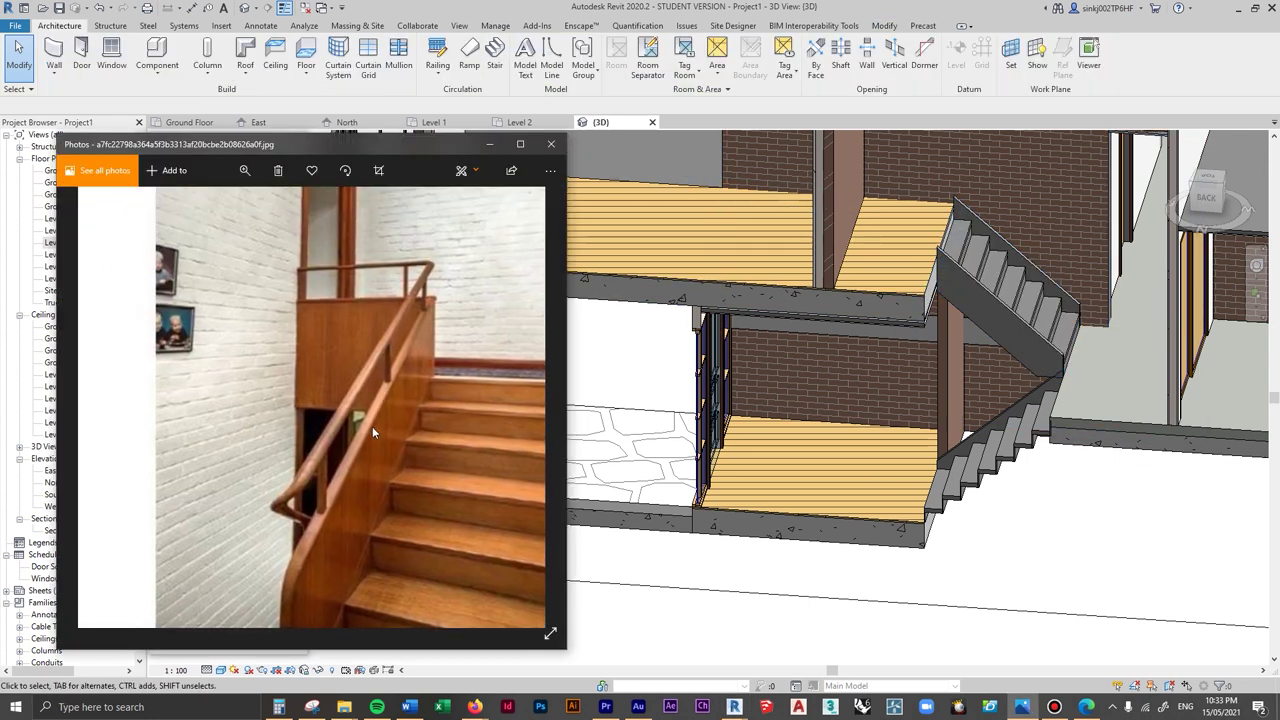
key("alt+Tab")
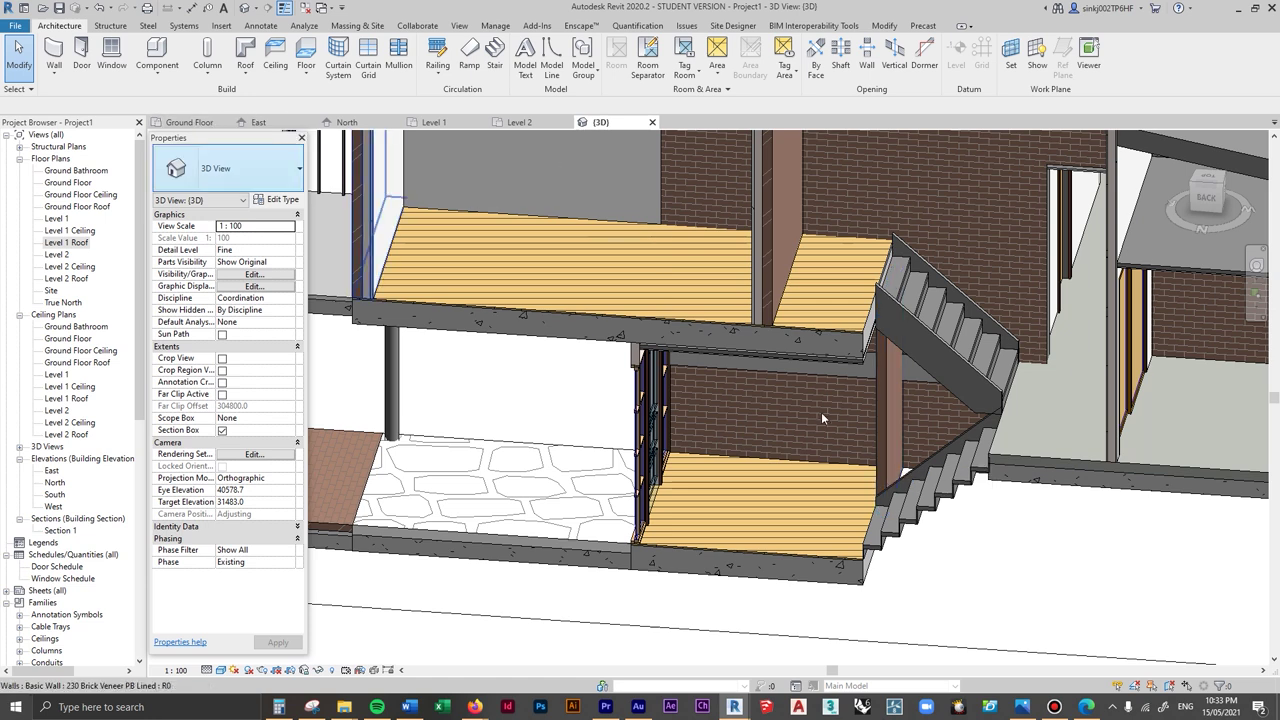
- Start a wall in the Ground Floor plan and duplicate a basic wall type as "40mm Timber Stair Support"
left_click(920, 465)
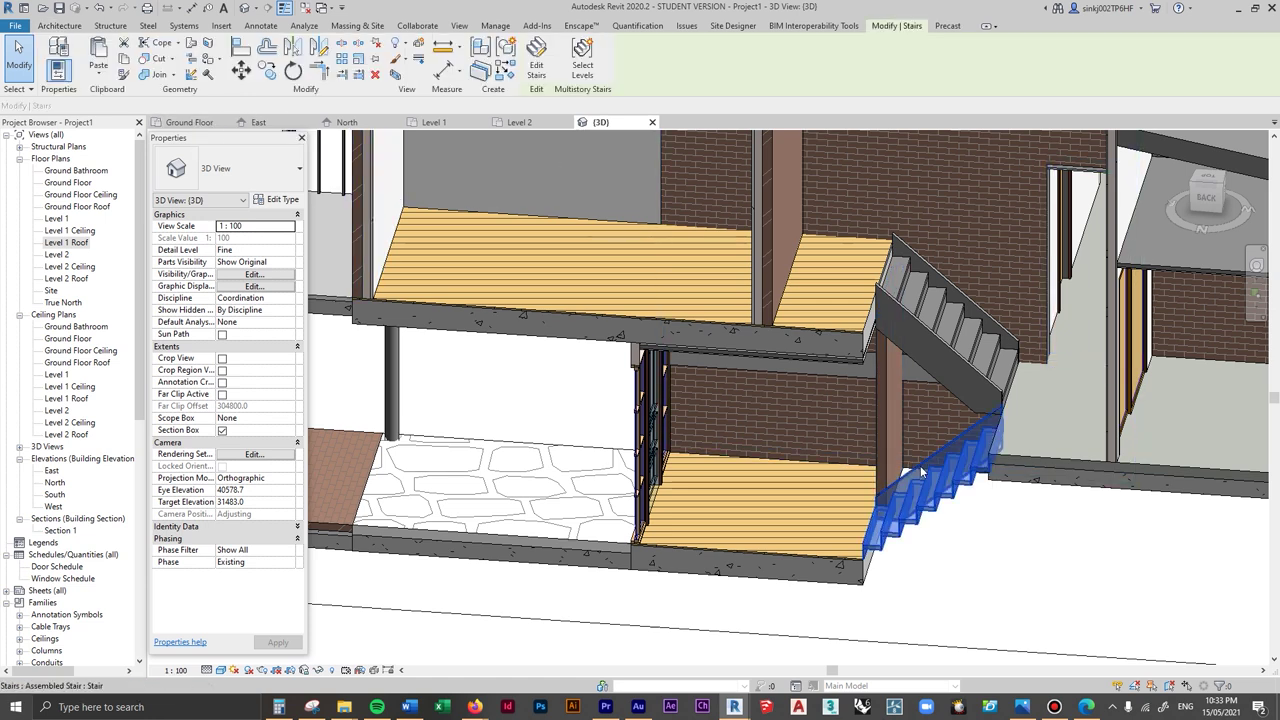
left_click(190, 122)
scroll(775, 445, "up", 3)
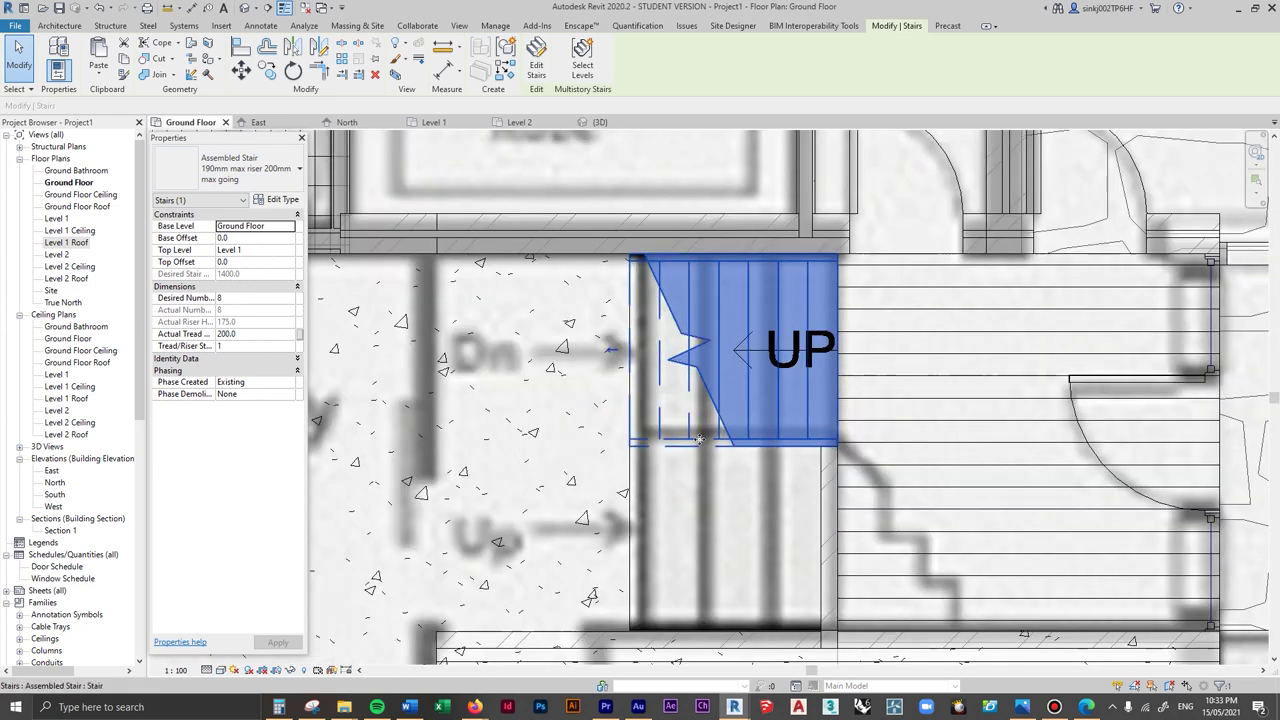
scroll(560, 408, "up", 1)
left_click(59, 25)
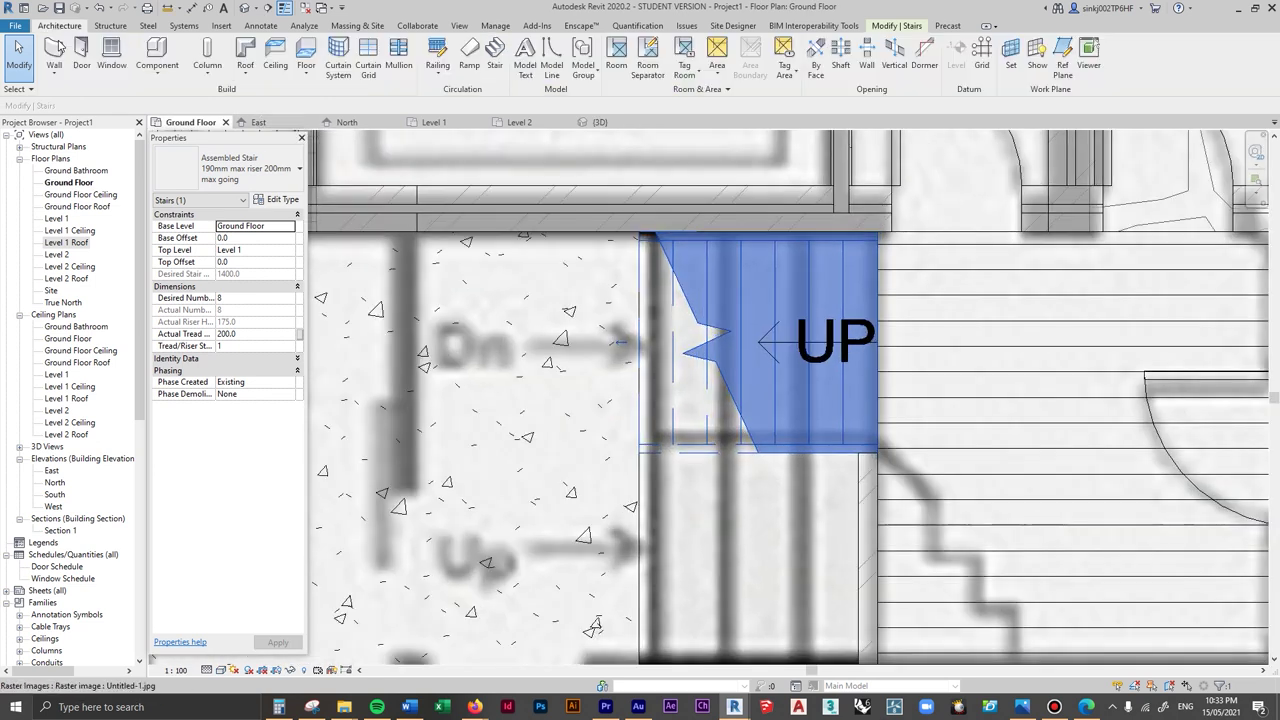
left_click(55, 65)
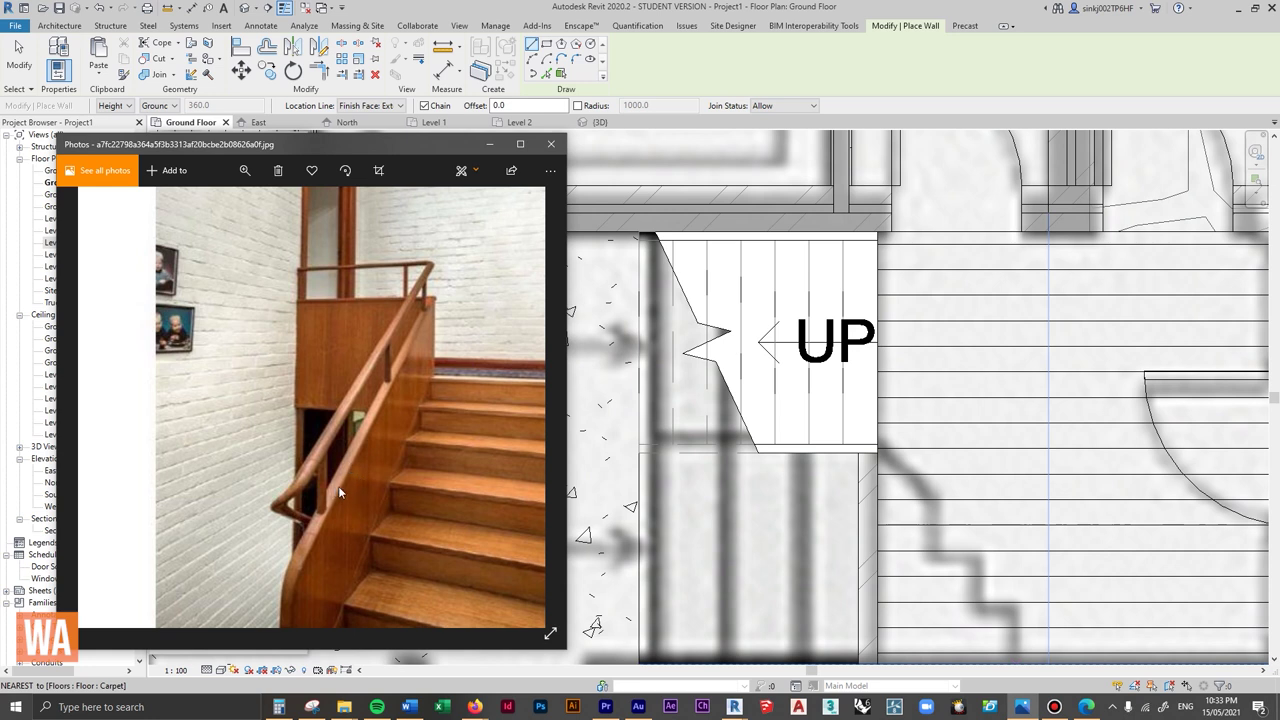
left_click(490, 144)
left_click(237, 178)
scroll(305, 265, "up", 3)
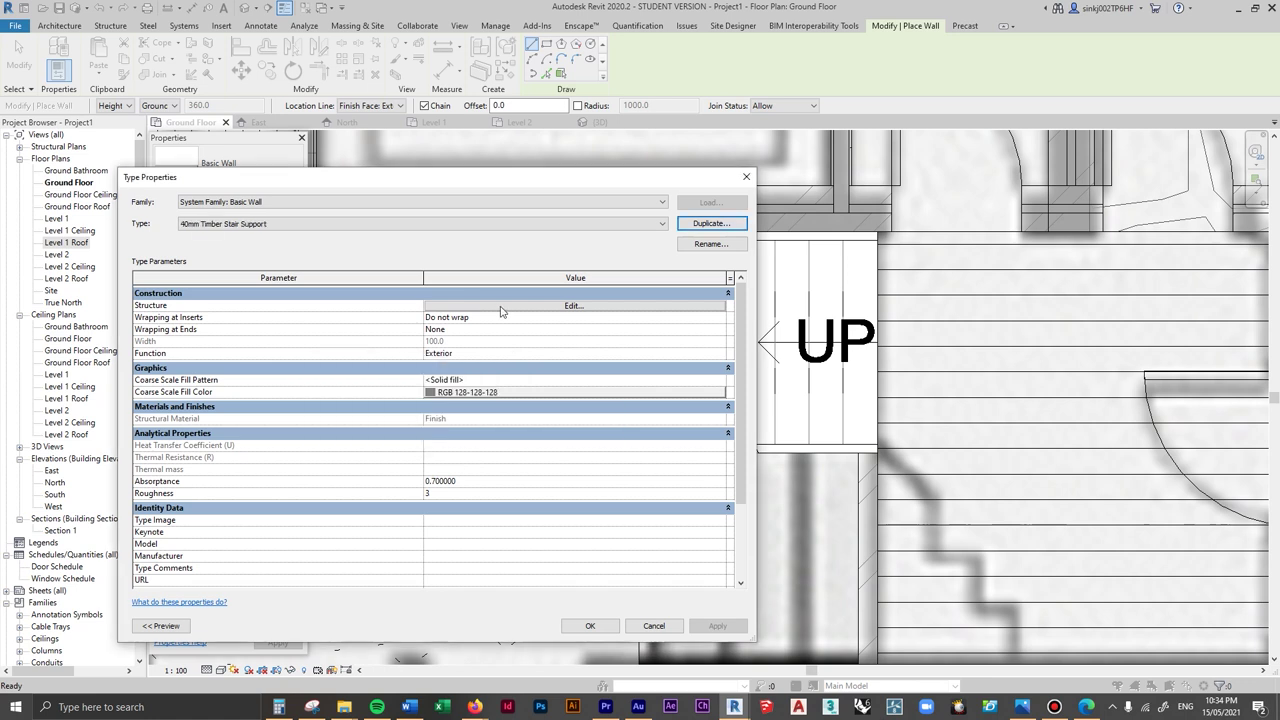
- Set the stair support wall's structure layer to 40 mm thick with the Wood - Timber material
left_click(573, 305)
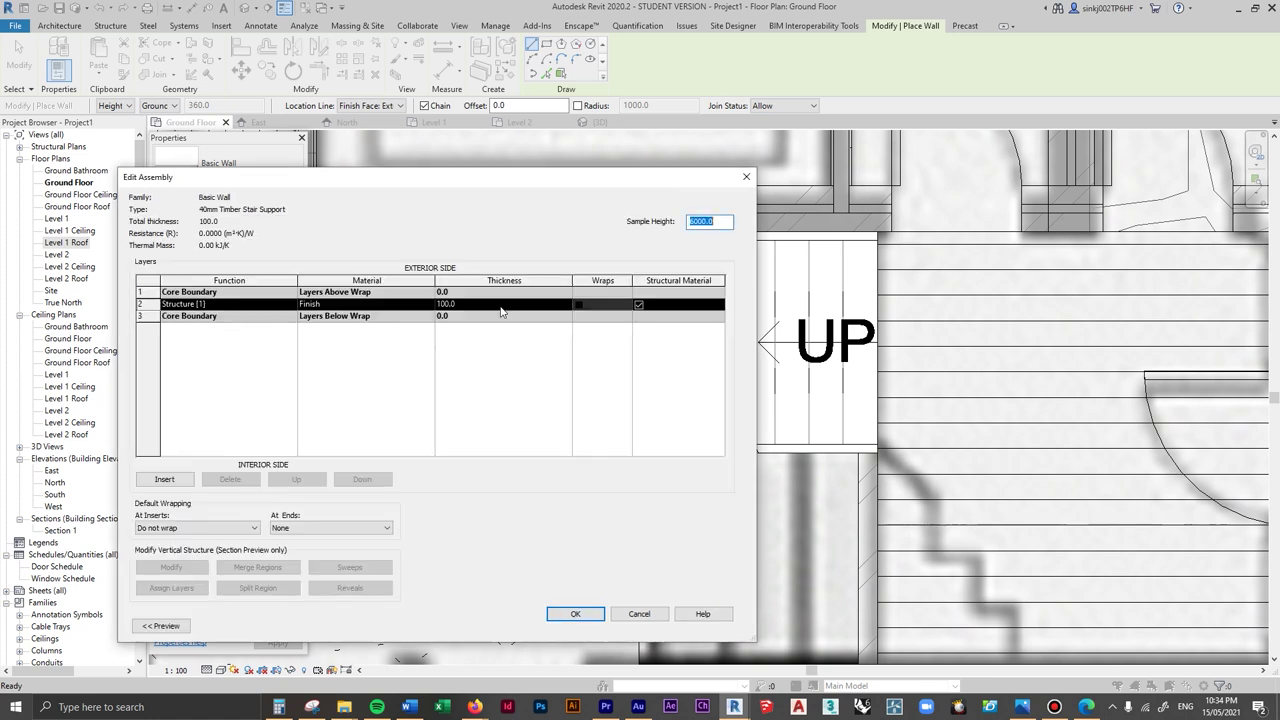
left_click(476, 305)
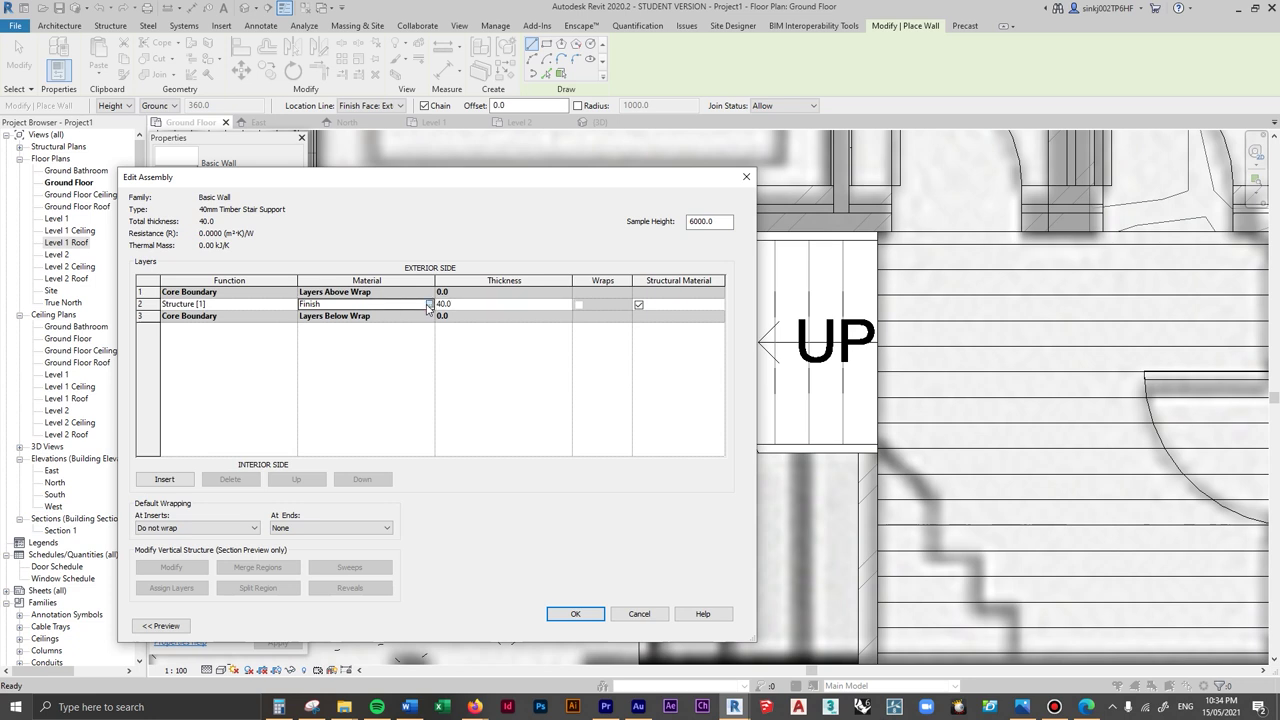
left_click(428, 304)
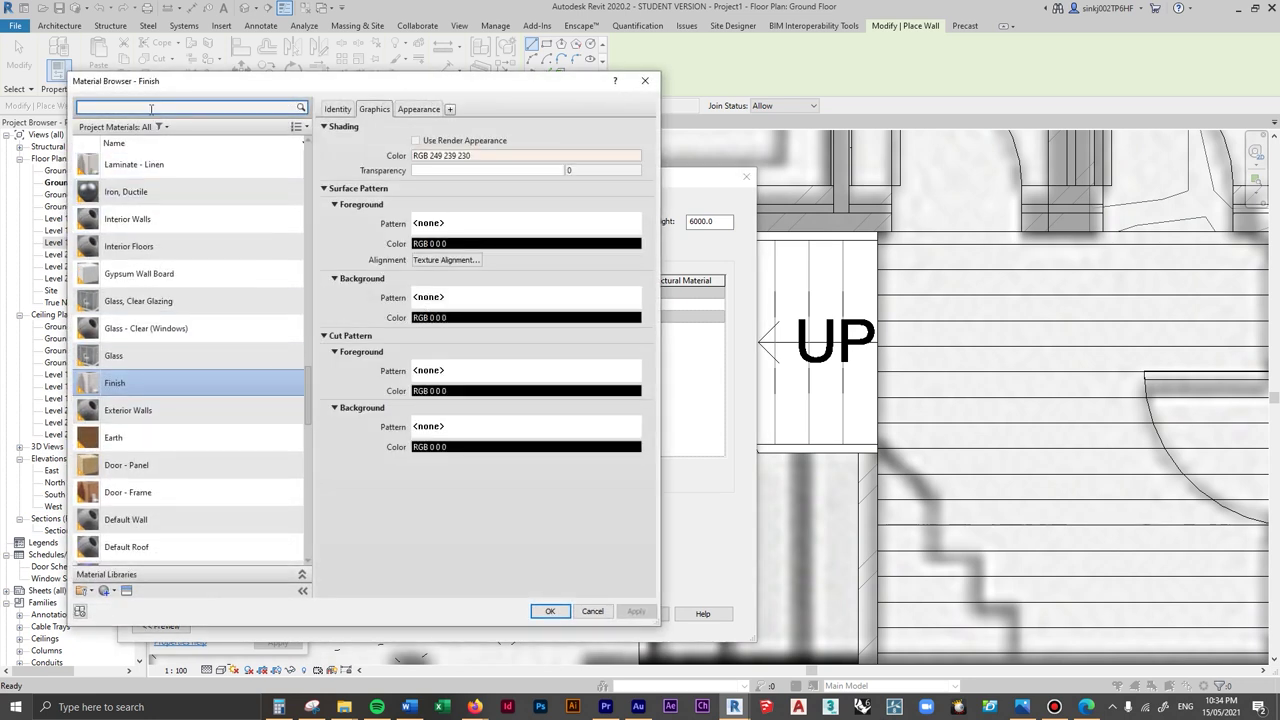
left_click(130, 181)
left_click(549, 611)
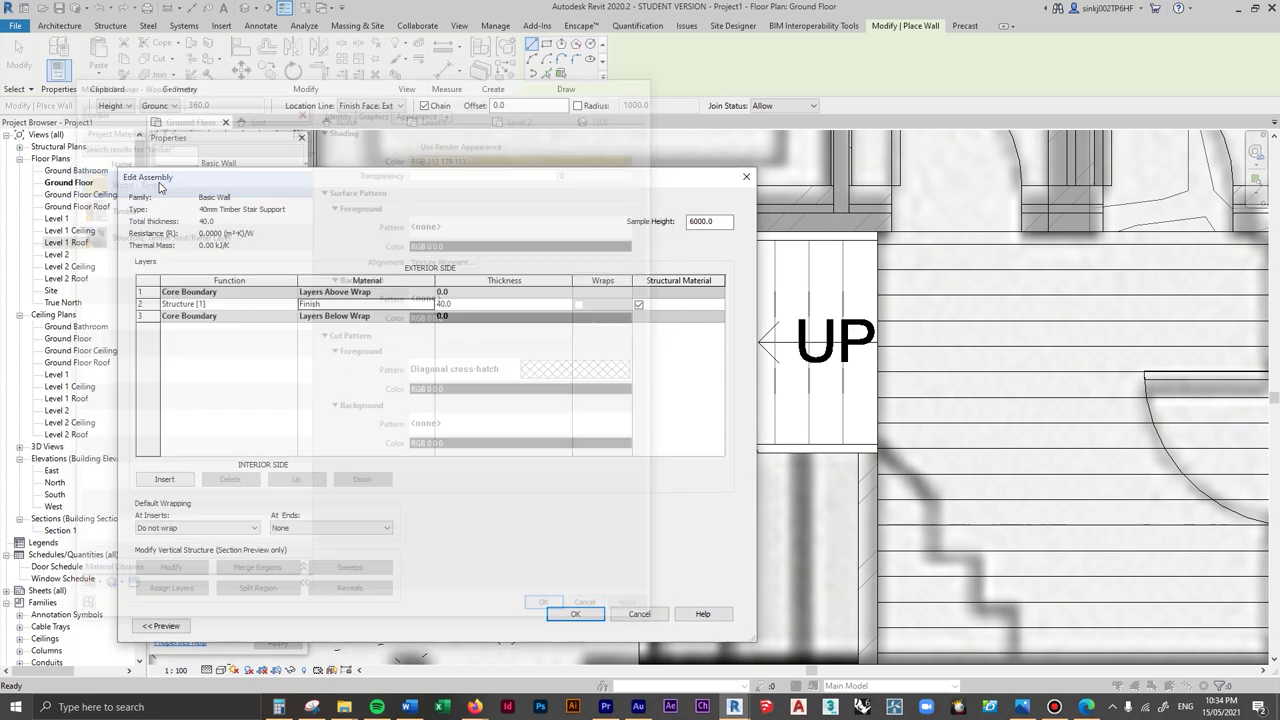
left_click(576, 614)
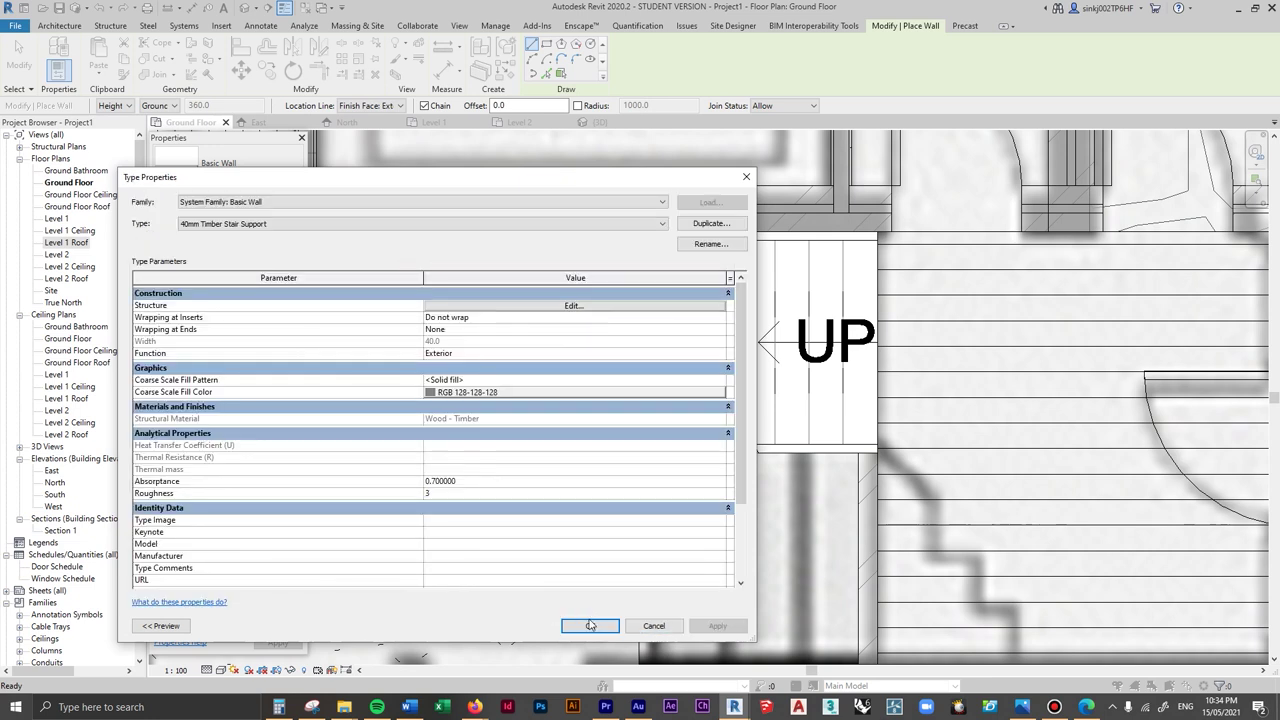
left_click(580, 620)
- Draw a timber support wall about 1345 mm long against the open side of the lower internal stair flight
scroll(862, 455, "up", 1)
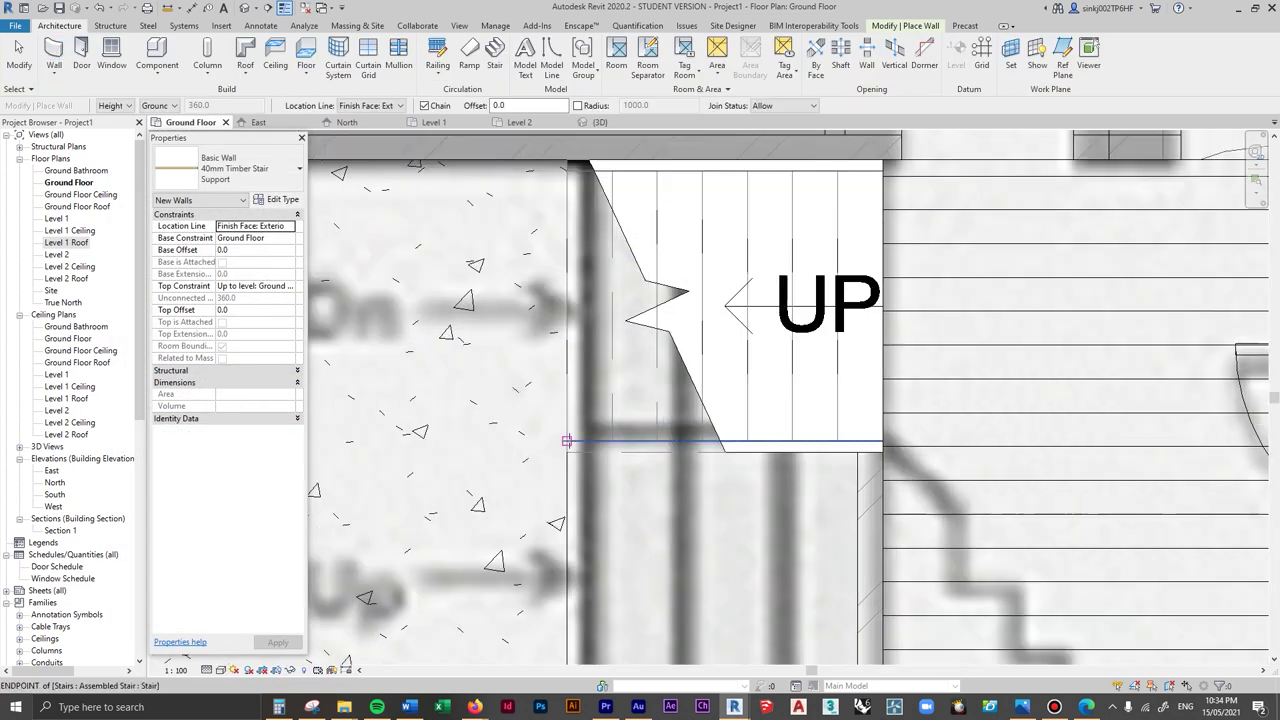
left_click(567, 441)
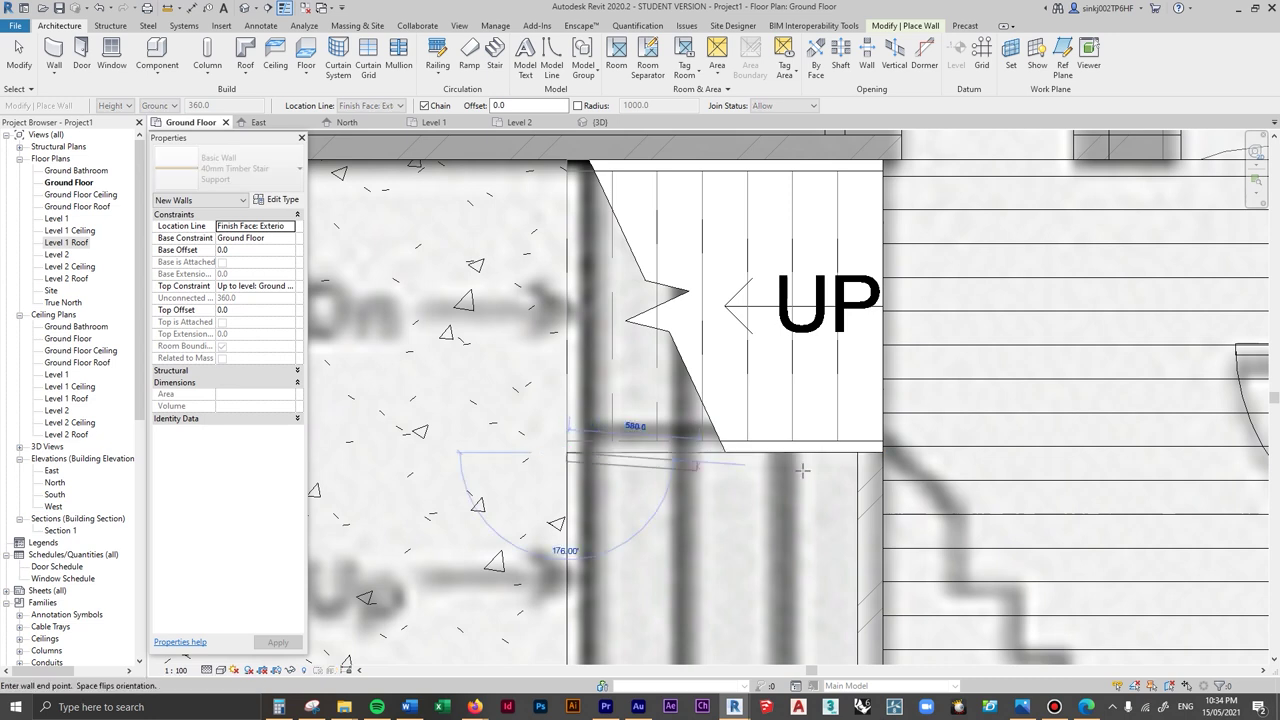
left_click(882, 452)
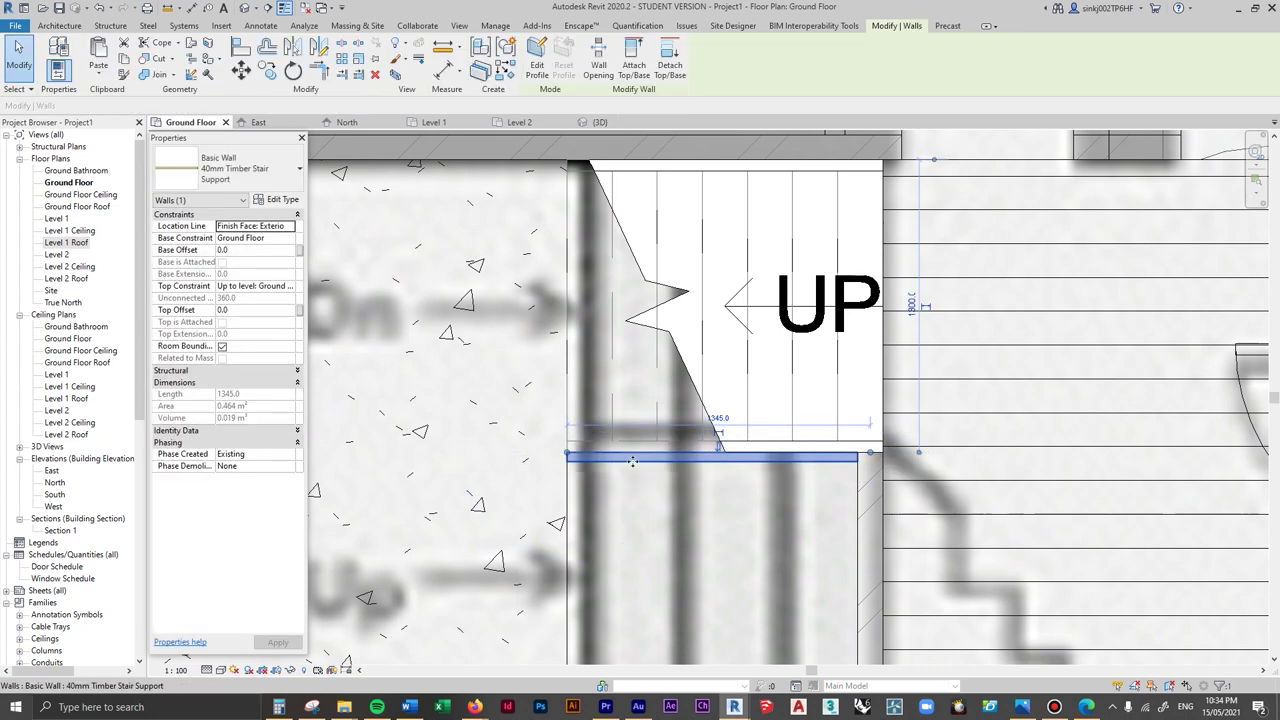
key("Escape")
key("Escape")
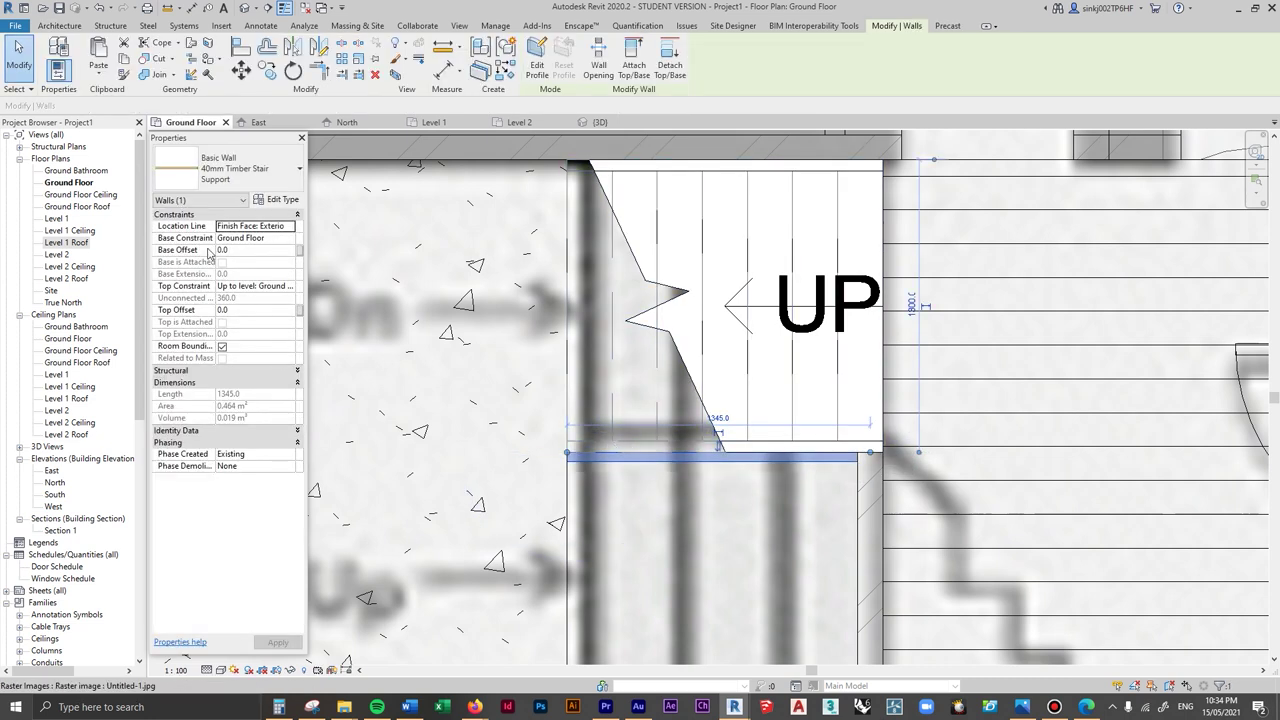
- Set the timber stair support wall's top constraint to Level 2 and compare it with the timber side panel in the reference photo
left_click(289, 287)
left_click(285, 317)
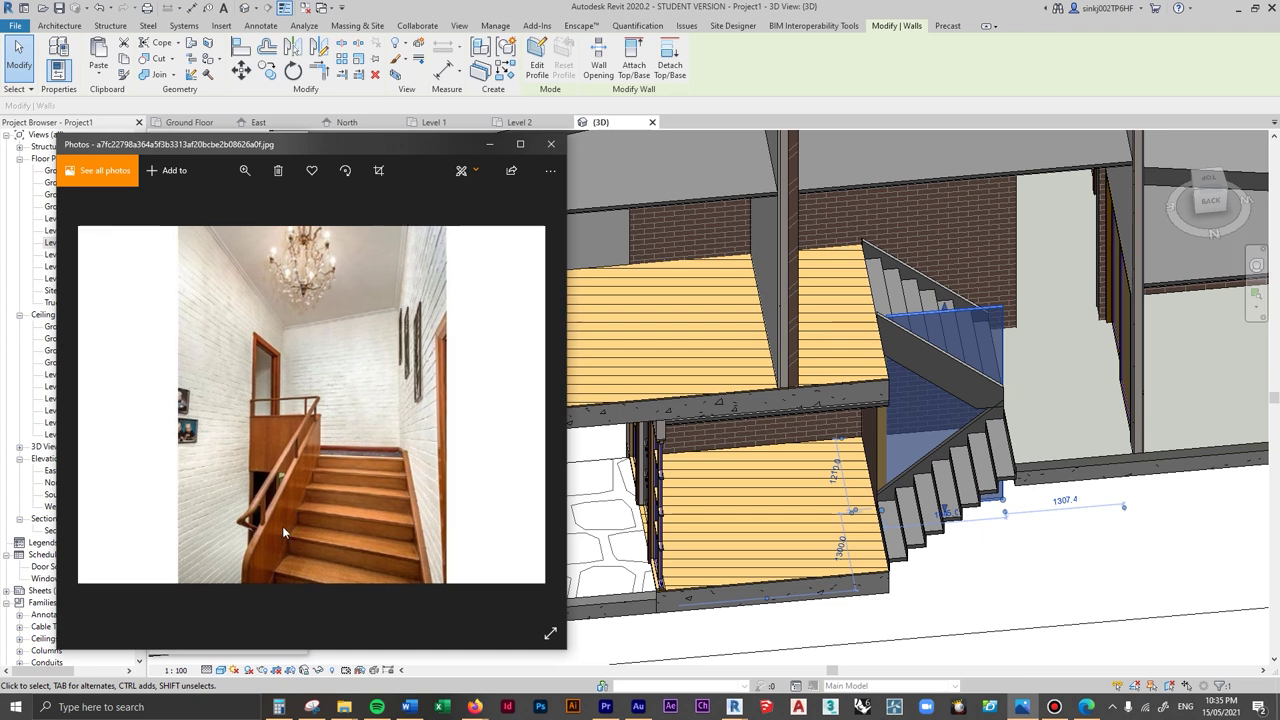
scroll(282, 526, "up", 2, "ctrl")
left_click_drag(284, 576, 252, 532)
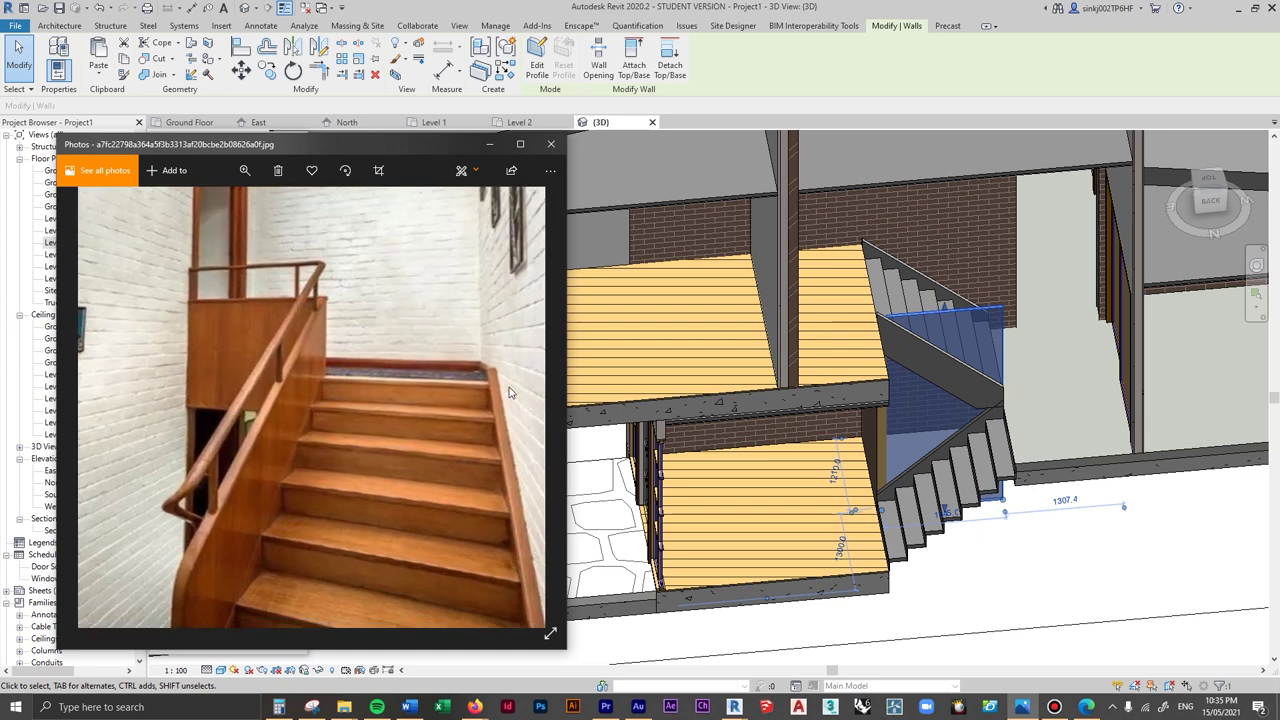
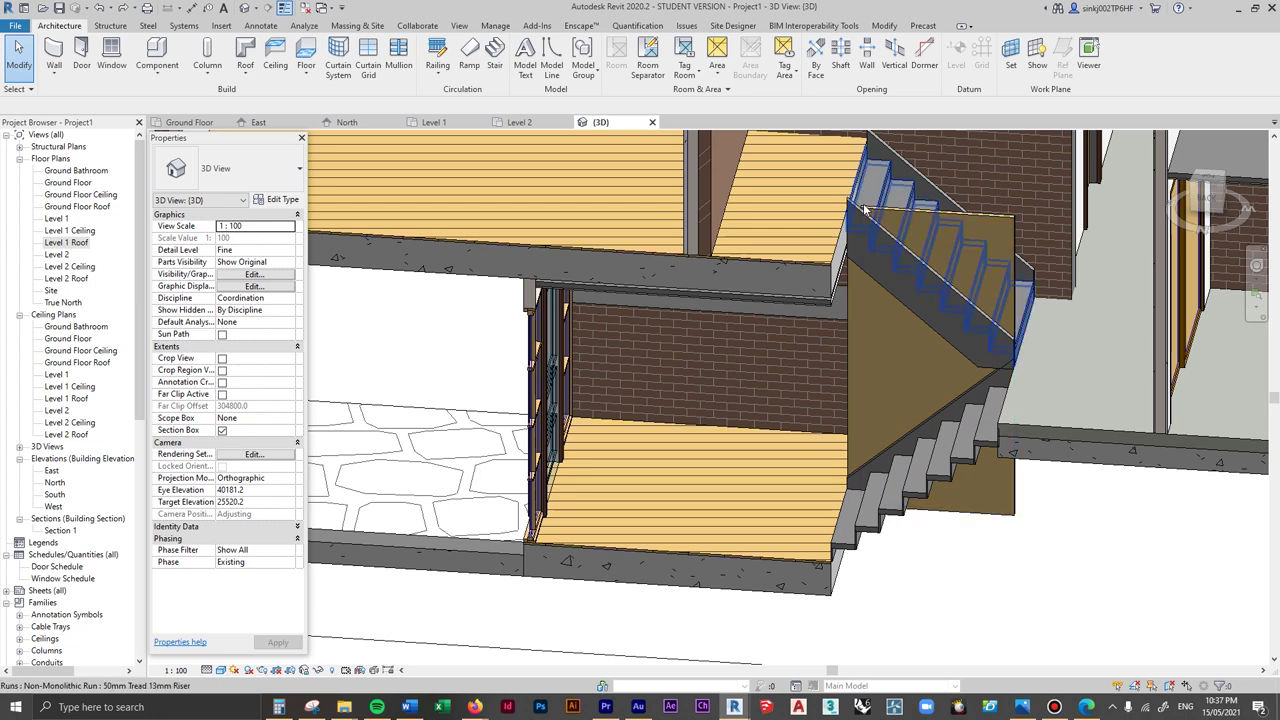
- Duplicate the upper internal flight's assembled stair type as "No Left Stringer"
left_click(973, 306)
left_click(273, 200)
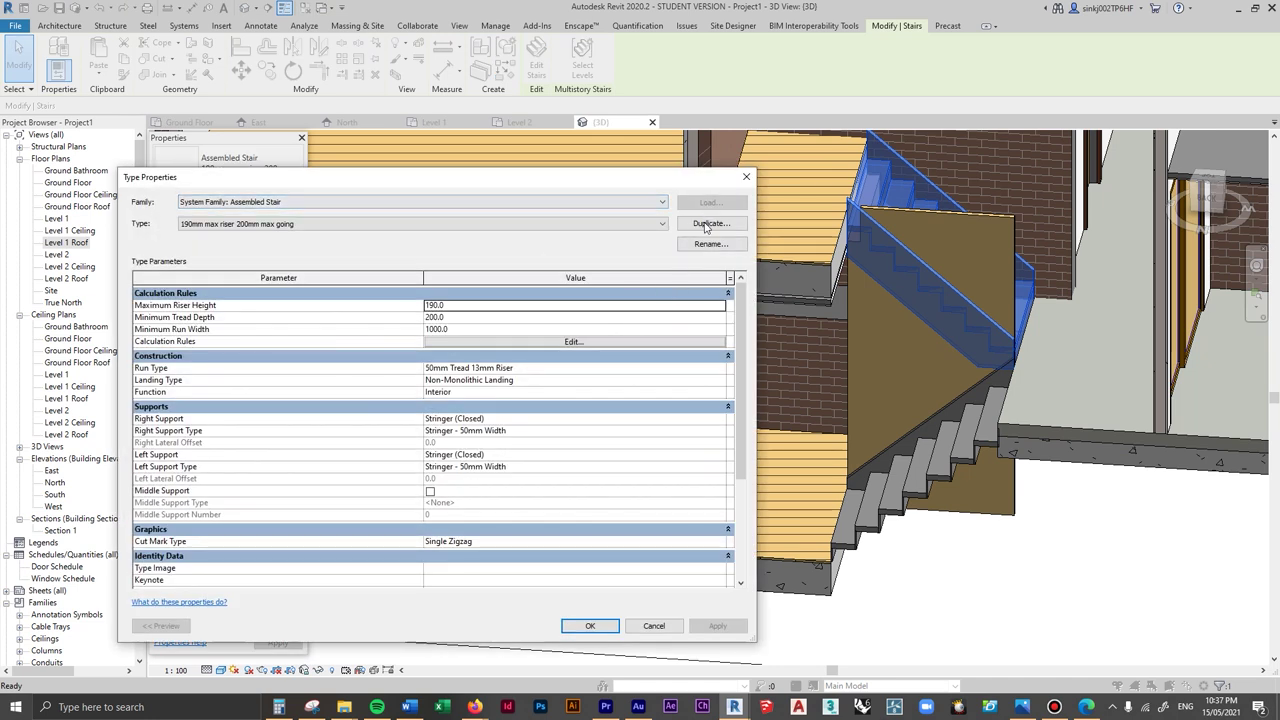
left_click(707, 224)
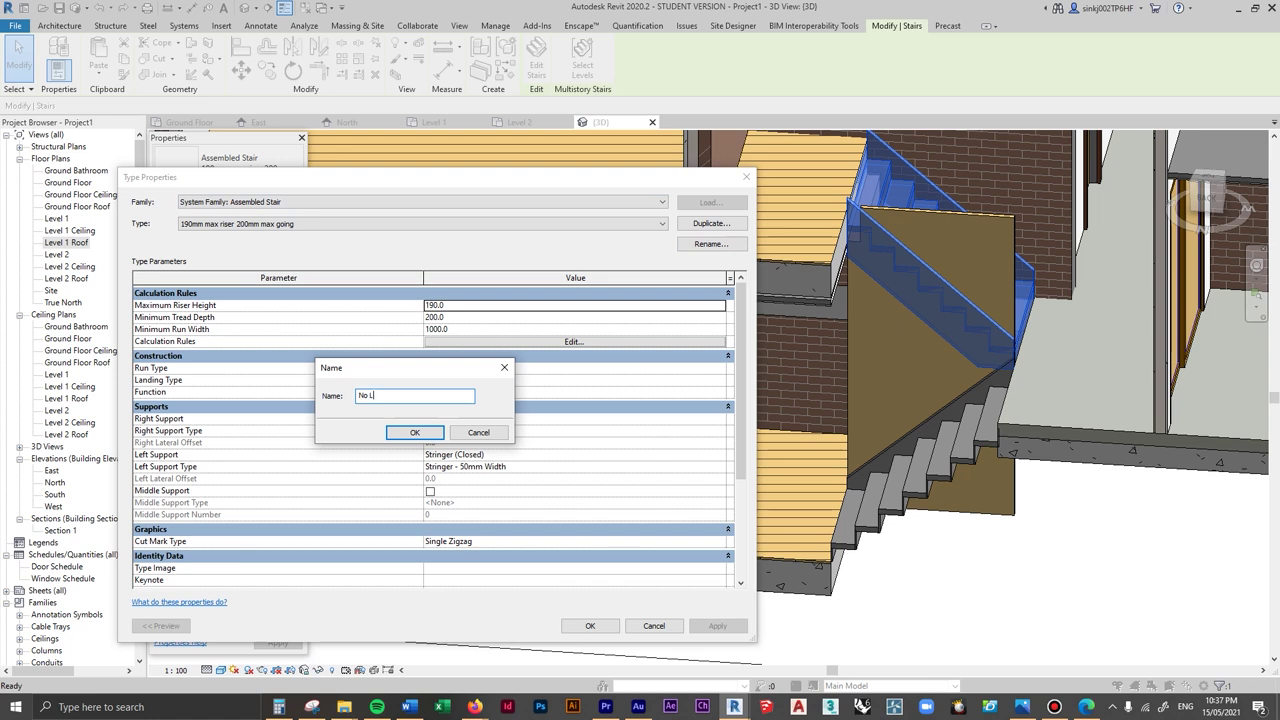
type("No Left Stringer")
key("Return")
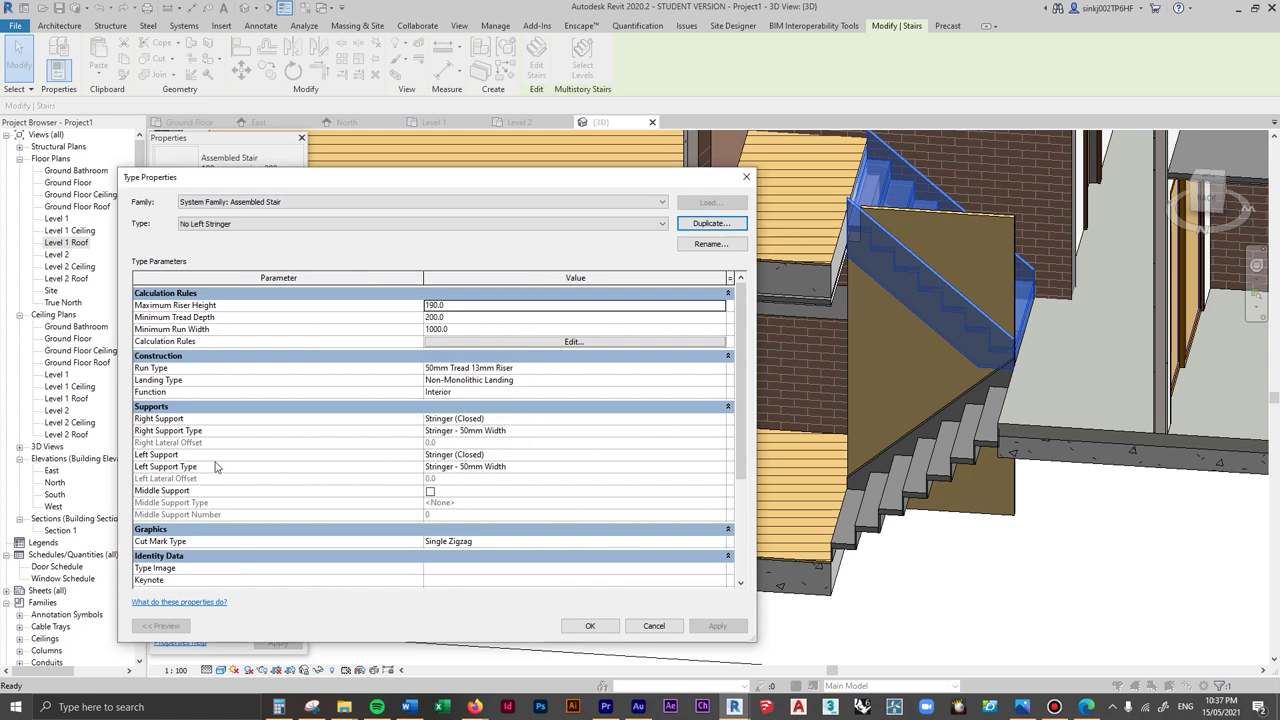
- Set the Left Support of the No Left Stringer stair type to None
left_click(722, 456)
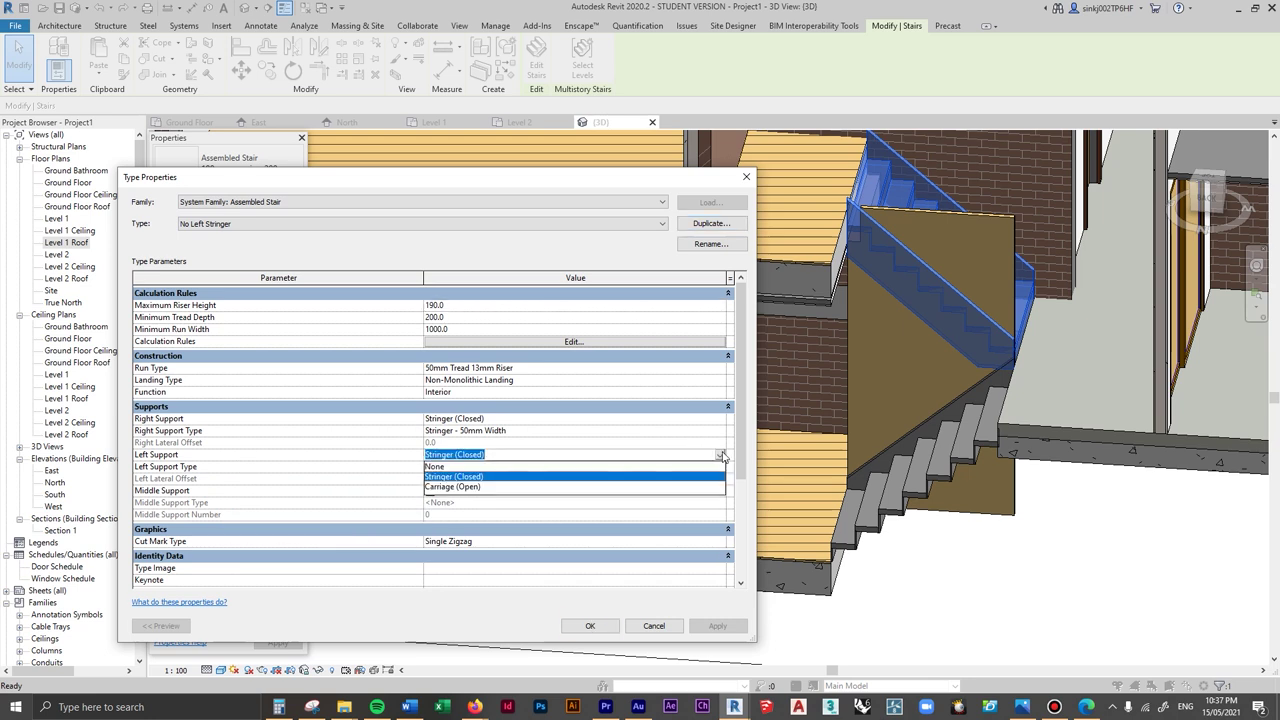
left_click(578, 467)
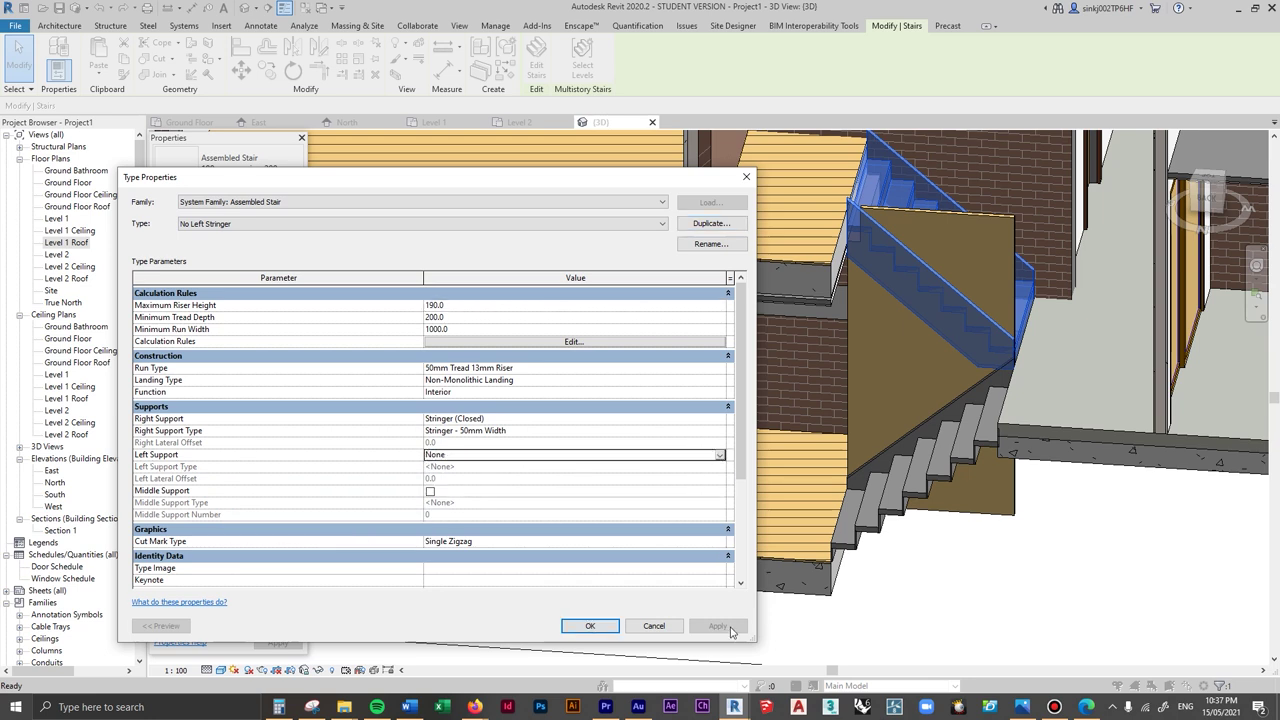
key("Return")
- Change the lower internal stair flight to the No Left Stringer type
left_click(943, 413)
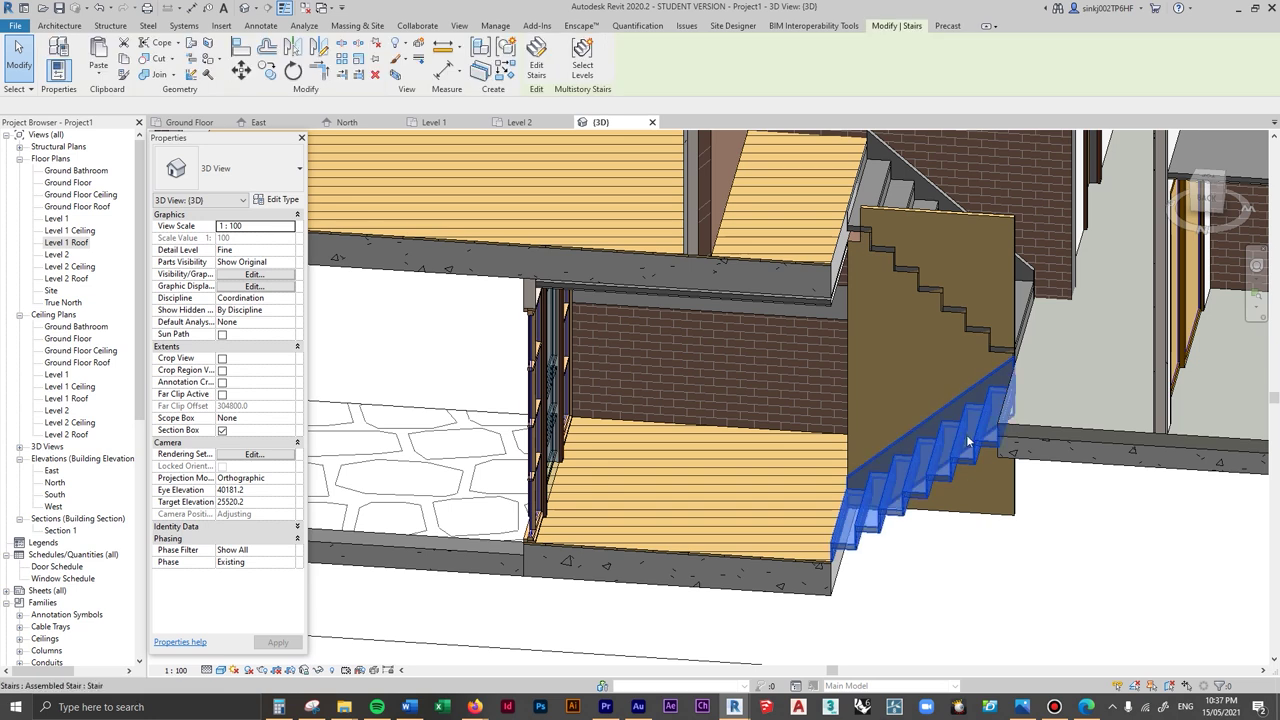
left_click(268, 177)
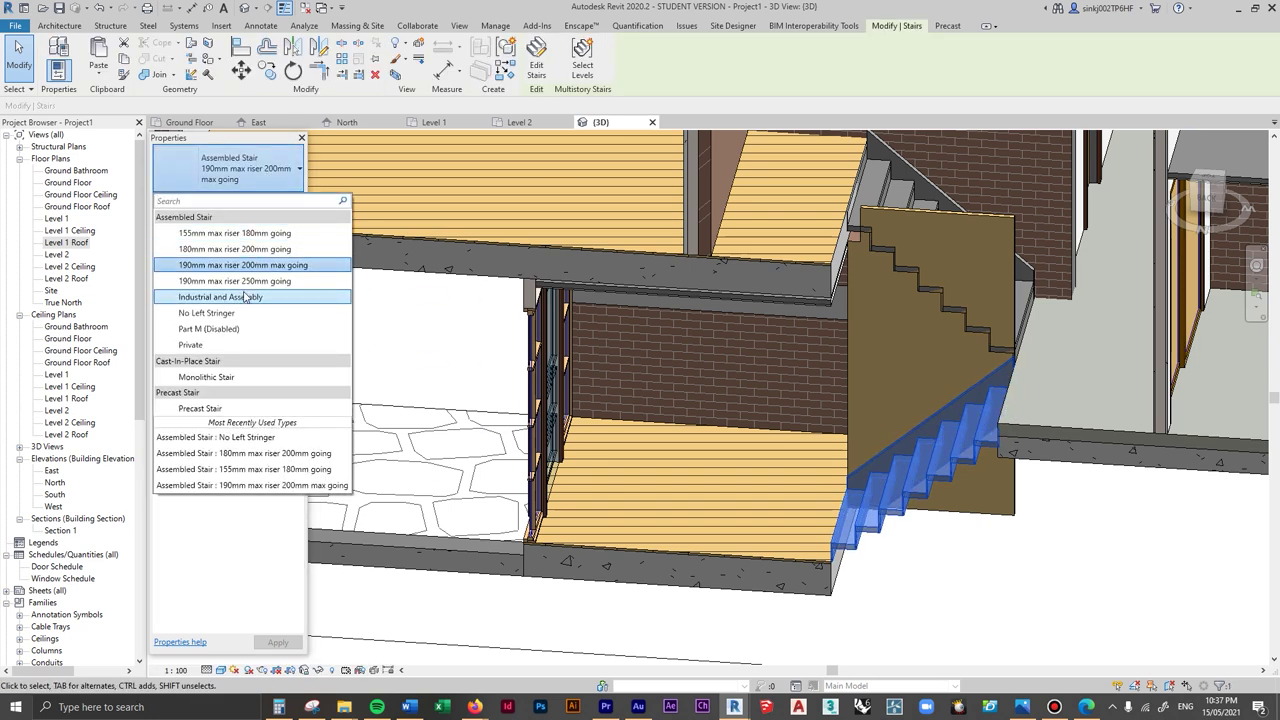
left_click(214, 314)
key("Escape")
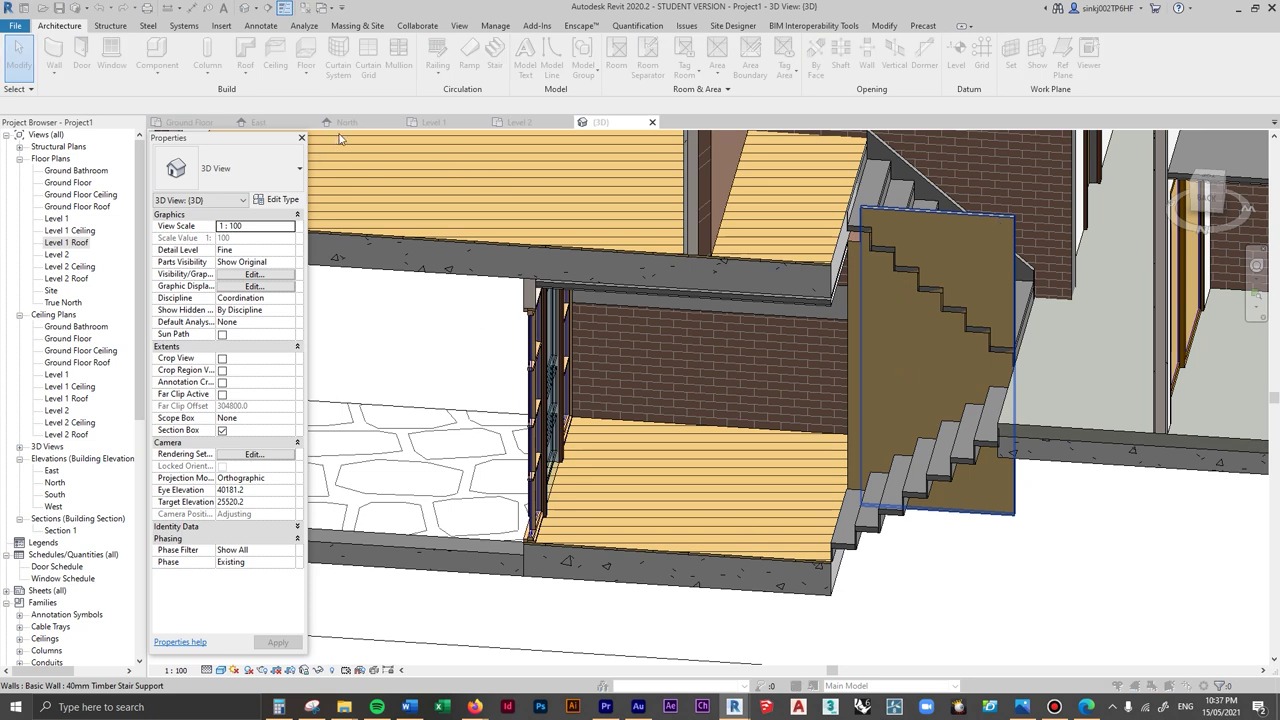
- Align the timber support wall flush with the open edge of the stair flight in the Ground Floor plan
left_click(200, 122)
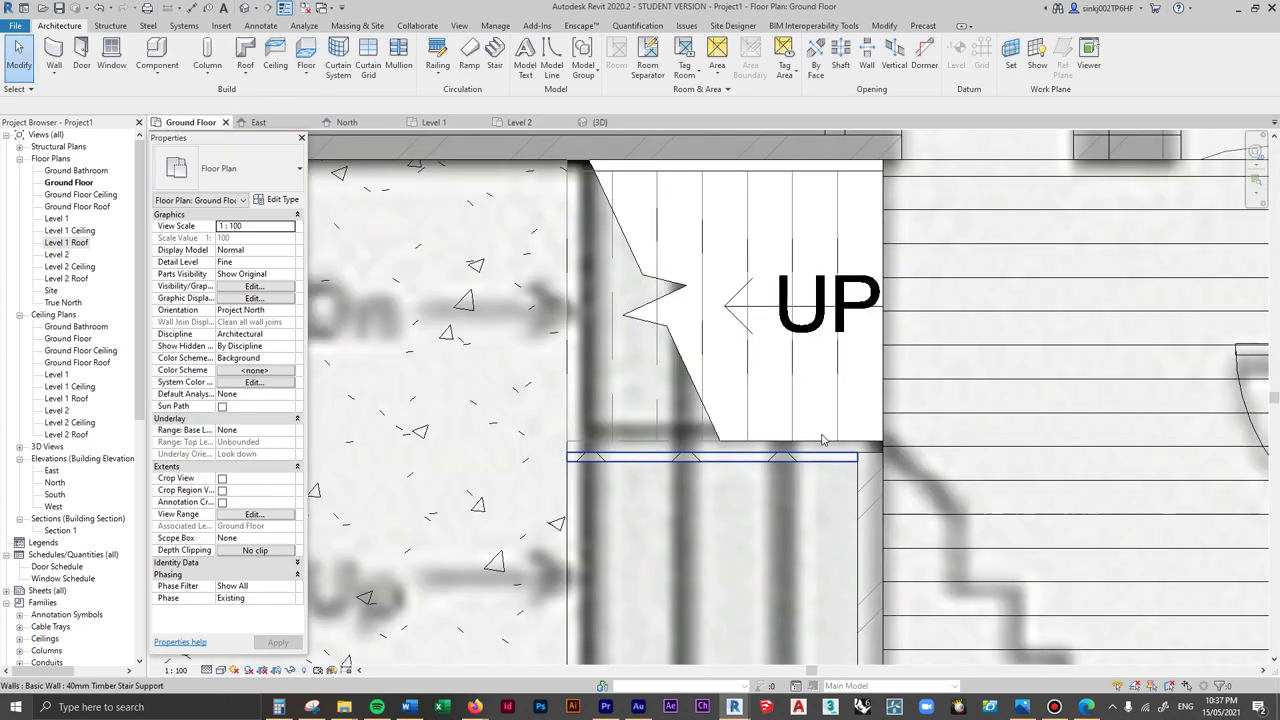
scroll(822, 440, "up", 2)
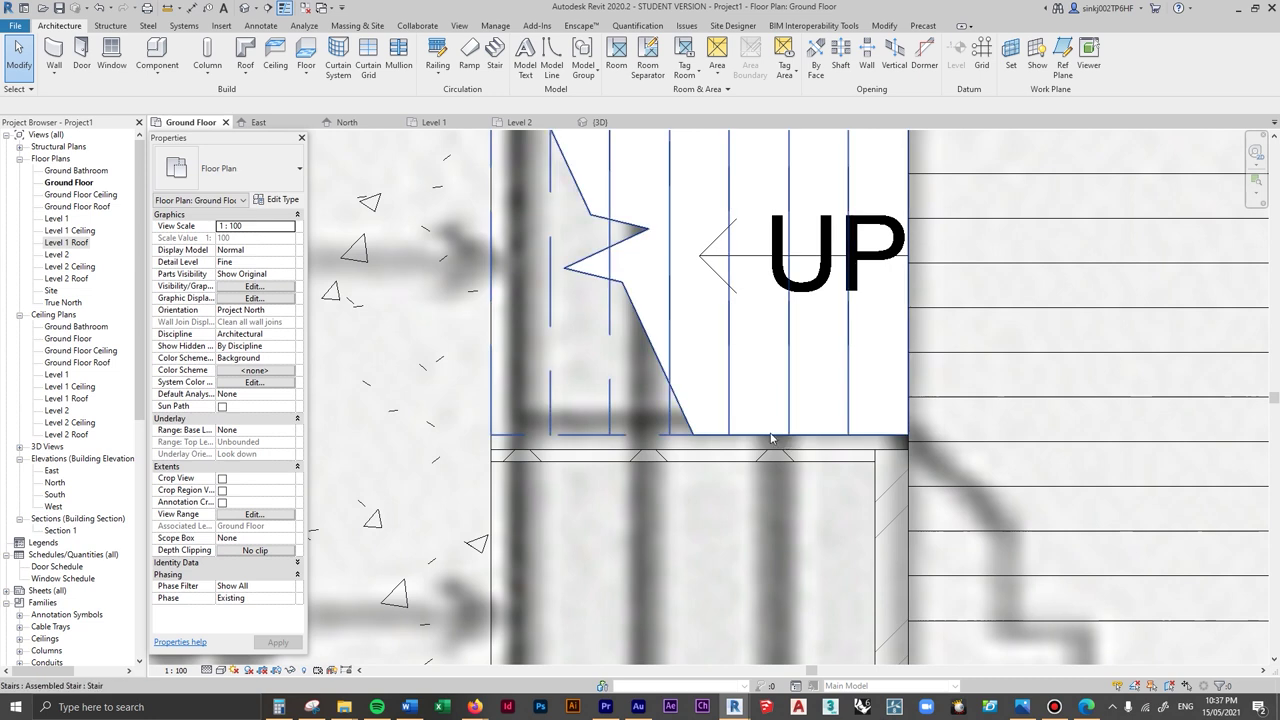
left_click(704, 460)
left_click(242, 47)
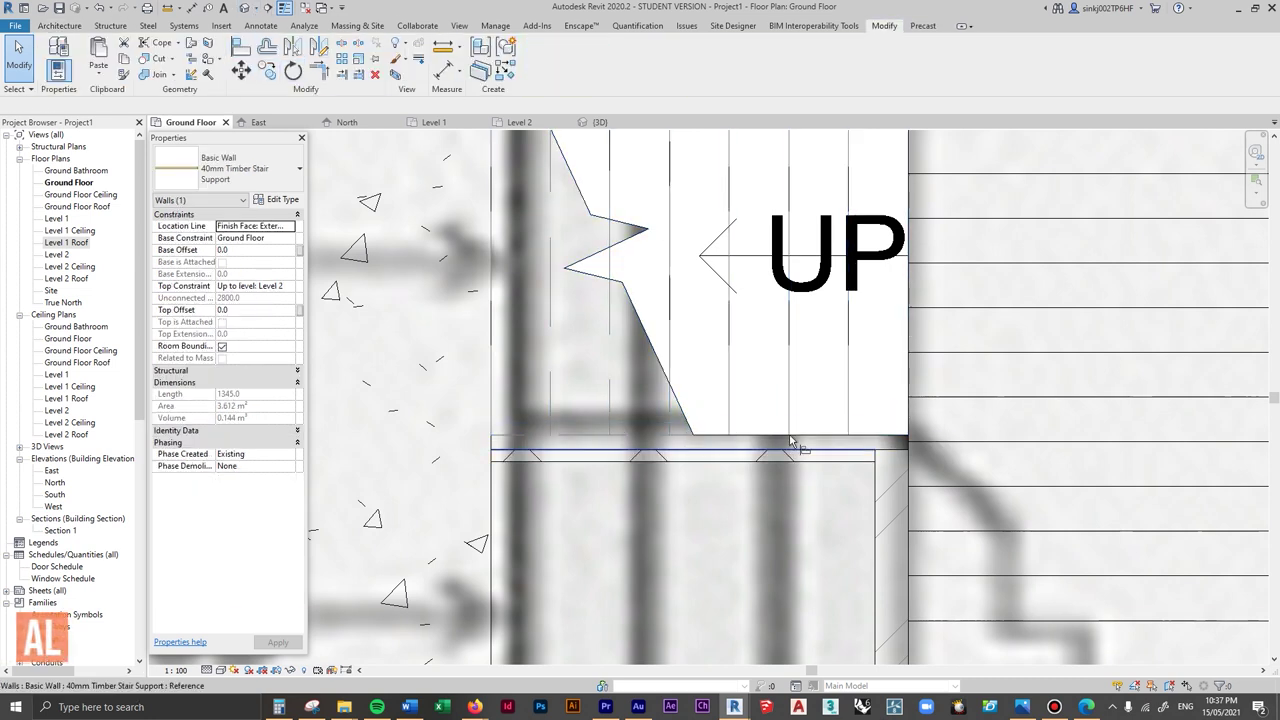
scroll(790, 440, "up", 1)
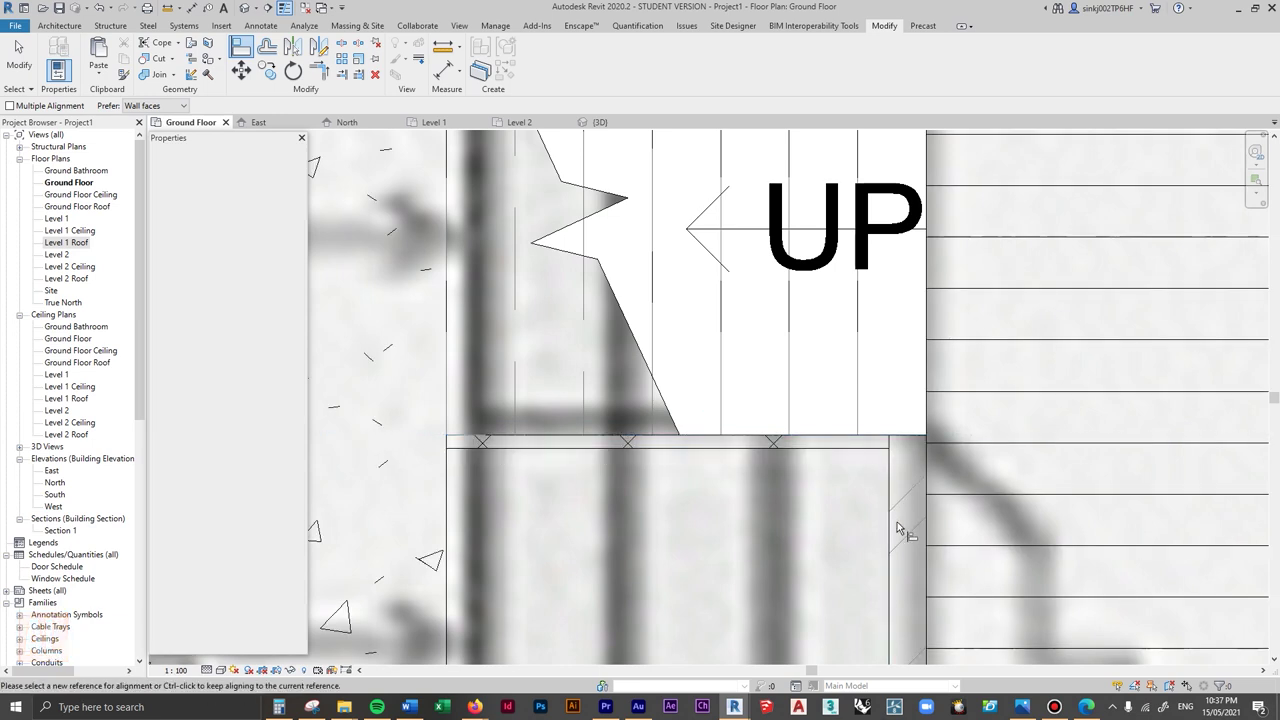
- Extend the timber support wall to the stair's end corner and butt the adjoining 110 mm brick wall against it in the Ground Floor plan
left_click(599, 122)
left_click(894, 242)
middle_click_drag(876, 390, 856, 510, "shift")
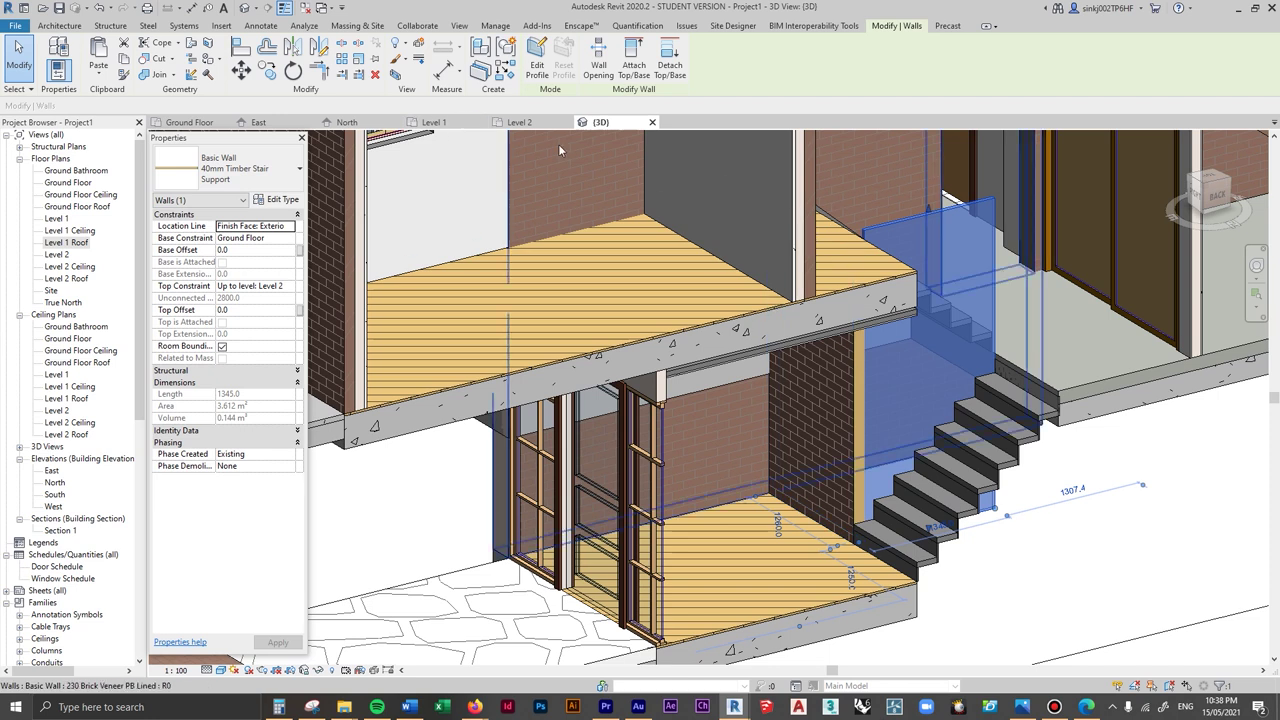
key("ctrl+Tab")
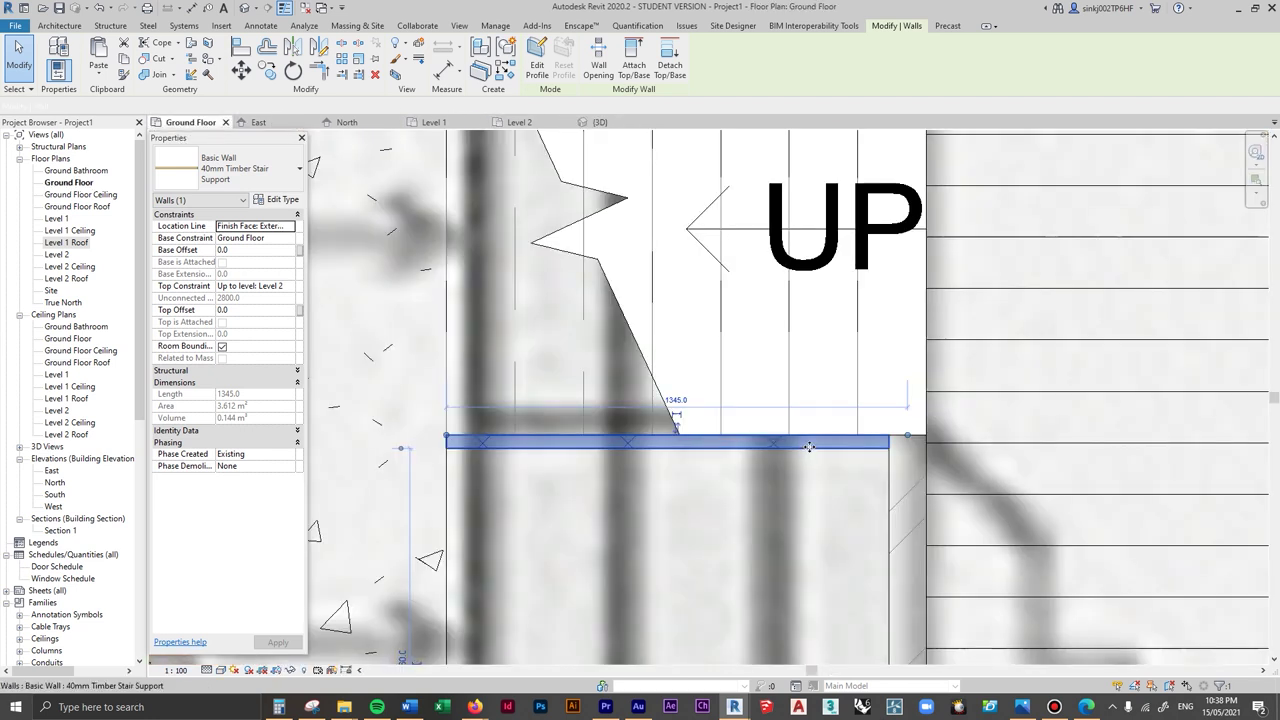
left_click(925, 458)
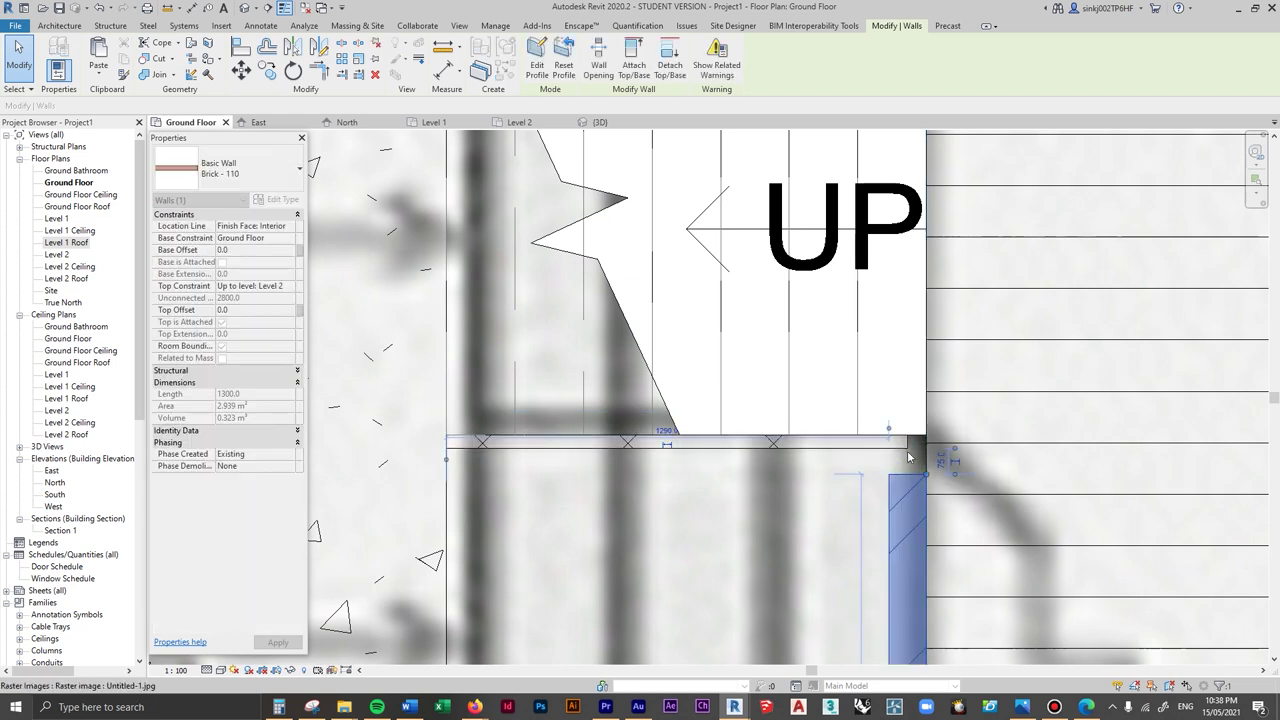
left_click(910, 443)
left_click_drag(910, 443, 925, 440)
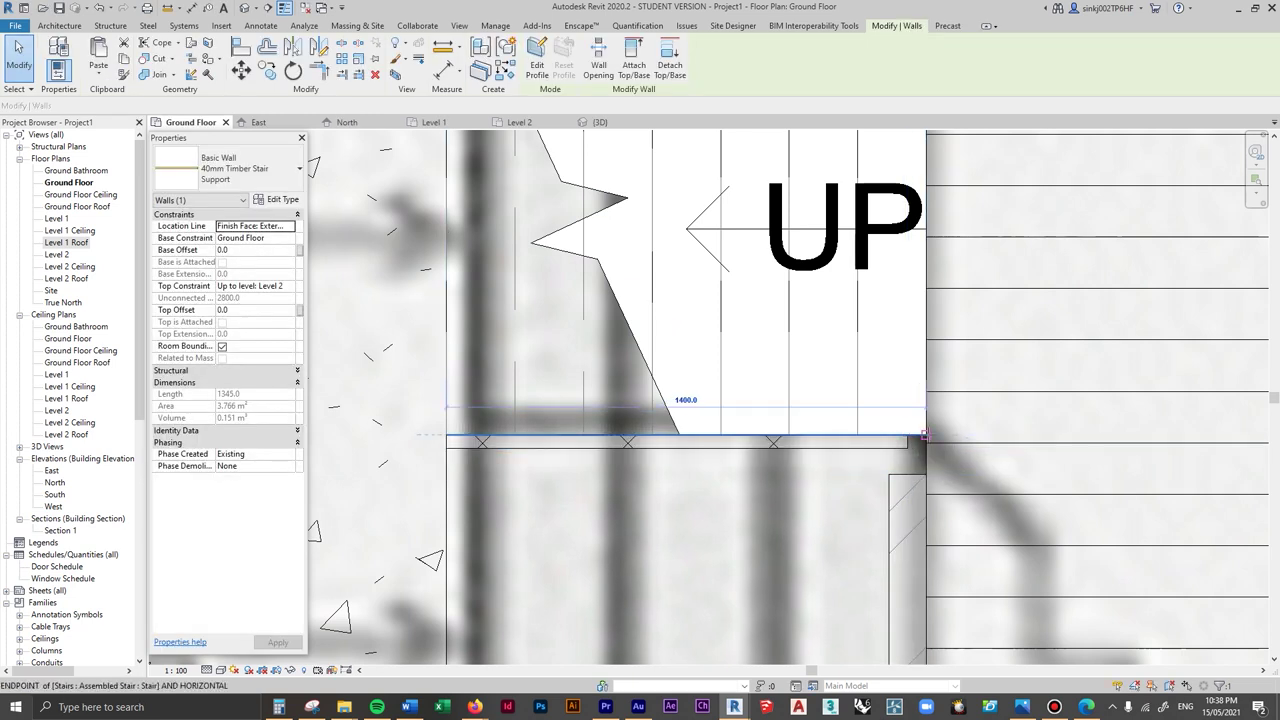
left_click(919, 487)
left_click_drag(925, 475, 926, 448)
key("Escape")
- Check the timber support wall's height against the reference photo in 3D and set its top offset to 600 mm
left_click(597, 123)
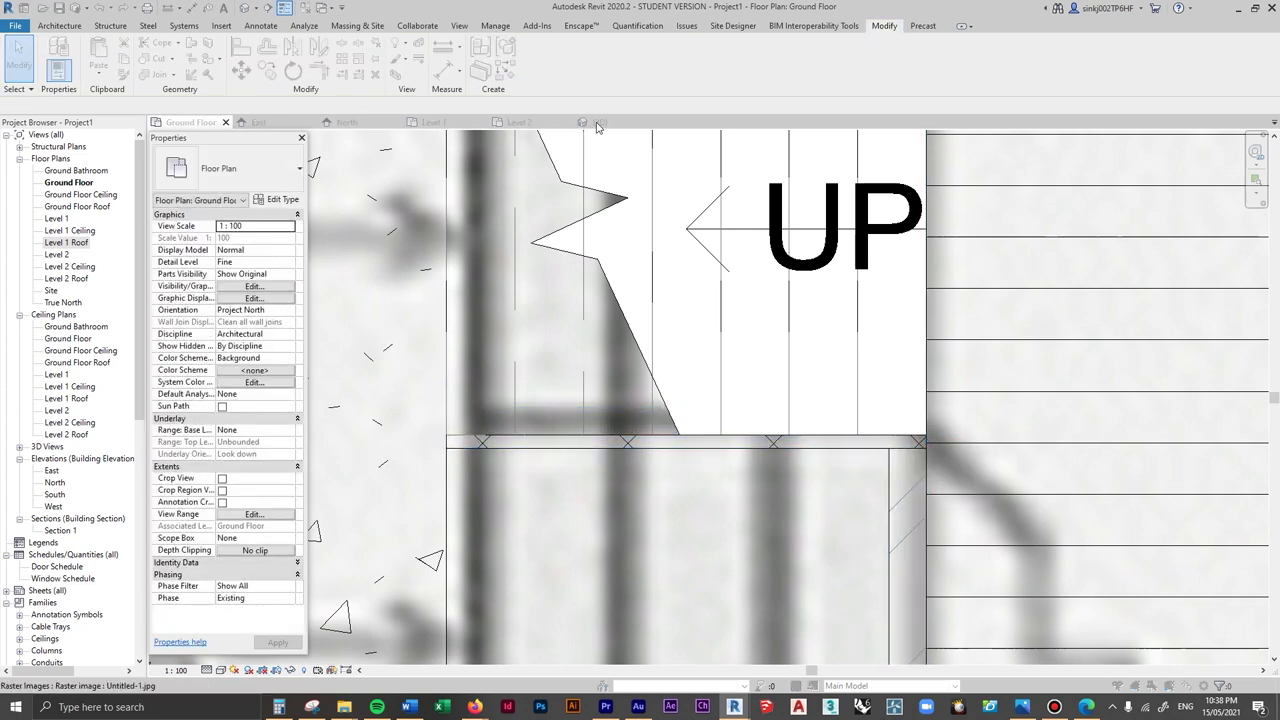
left_click(592, 122)
middle_click_drag(961, 529, 940, 336, "shift")
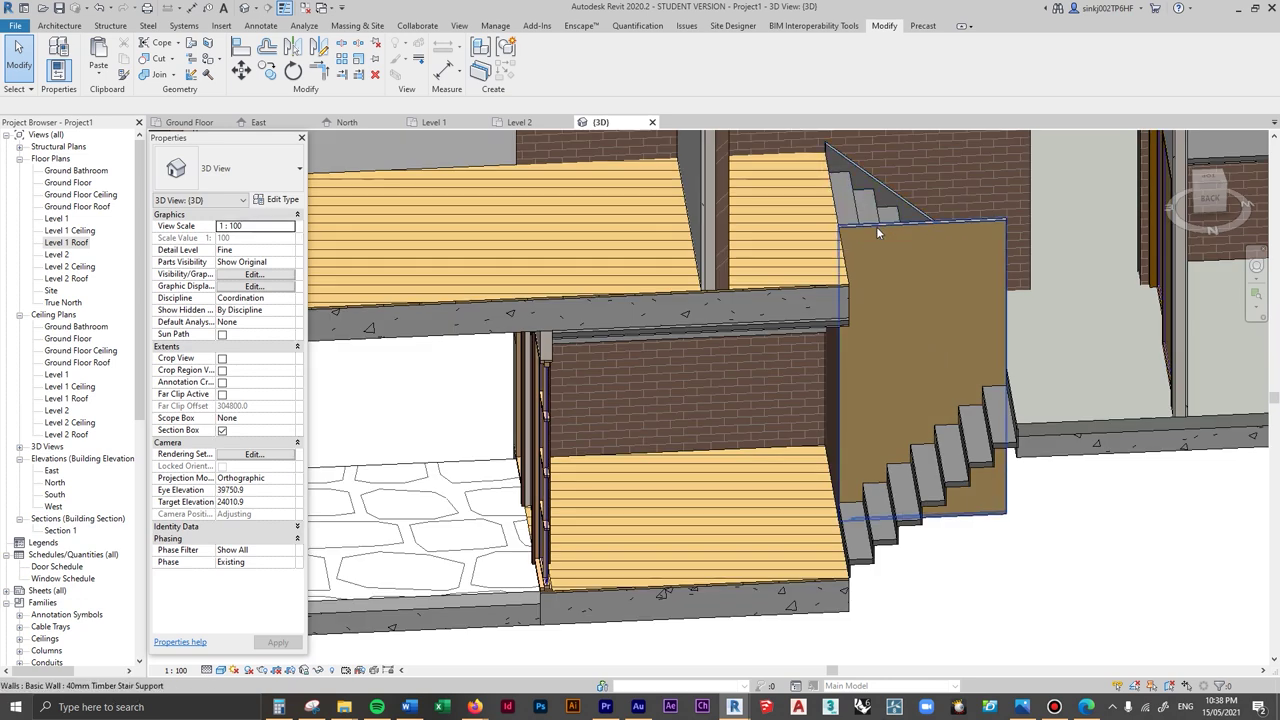
key("alt+Tab")
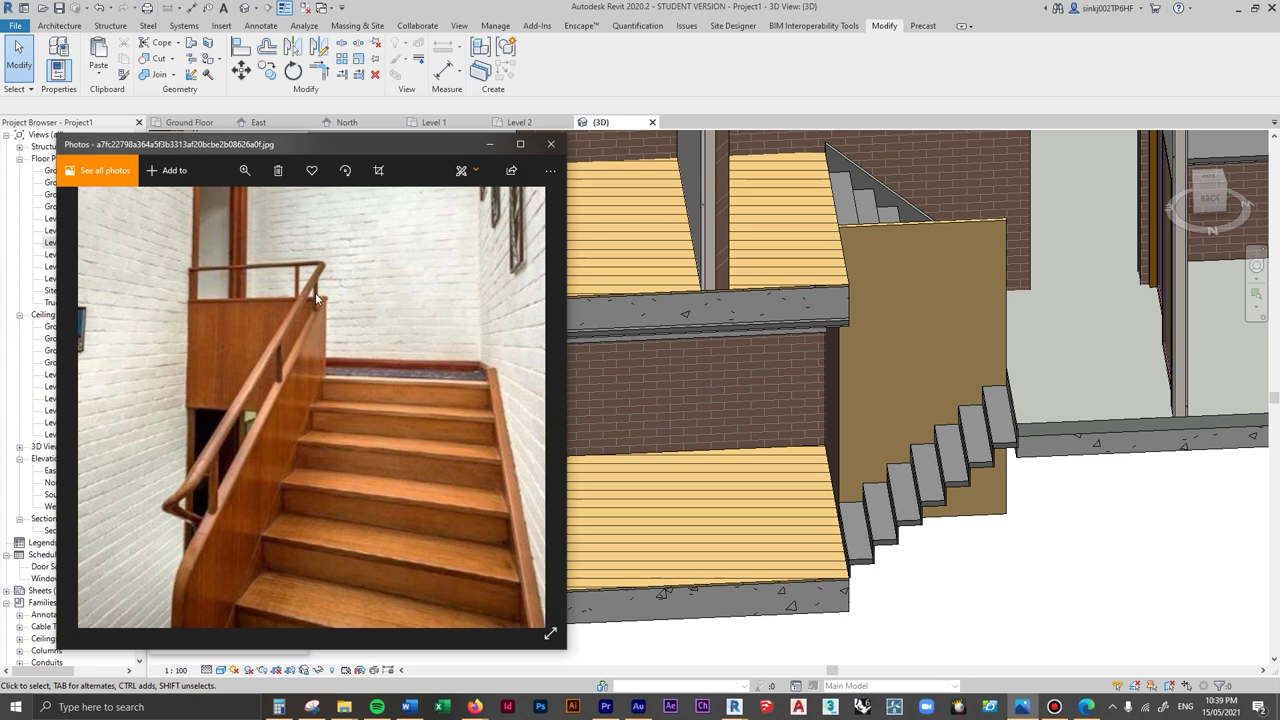
key("alt+Tab")
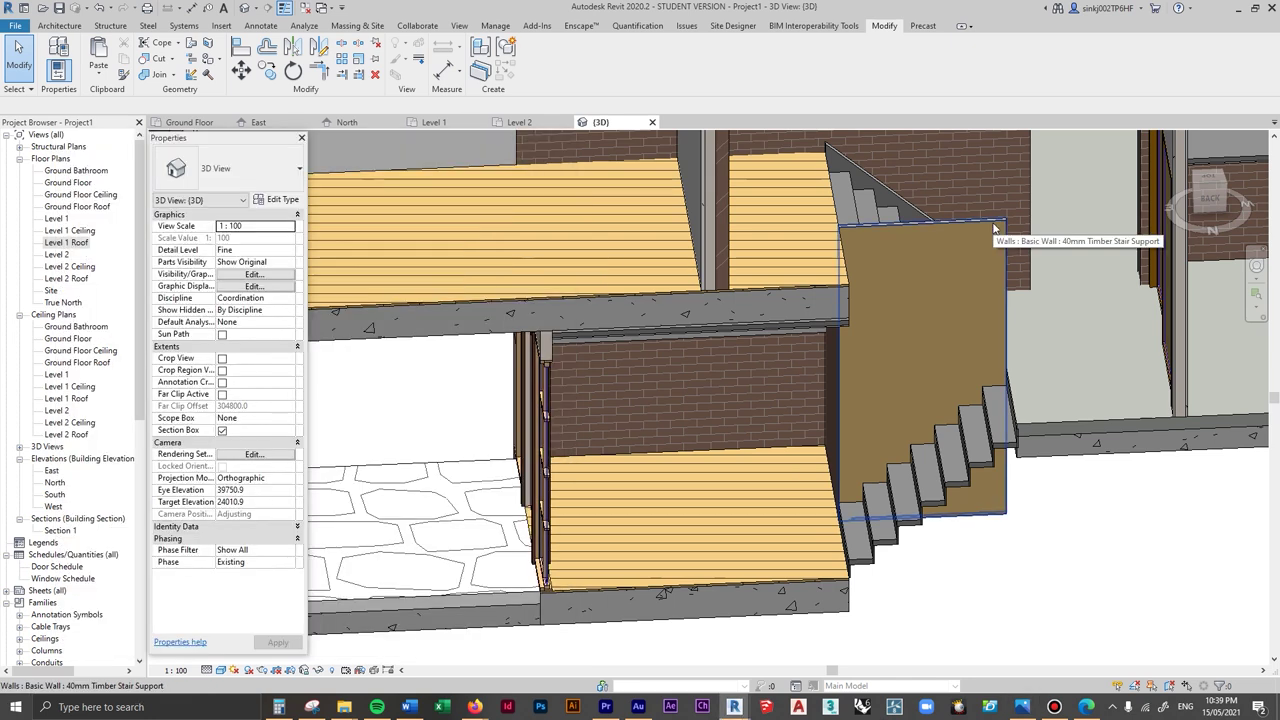
left_click(993, 229)
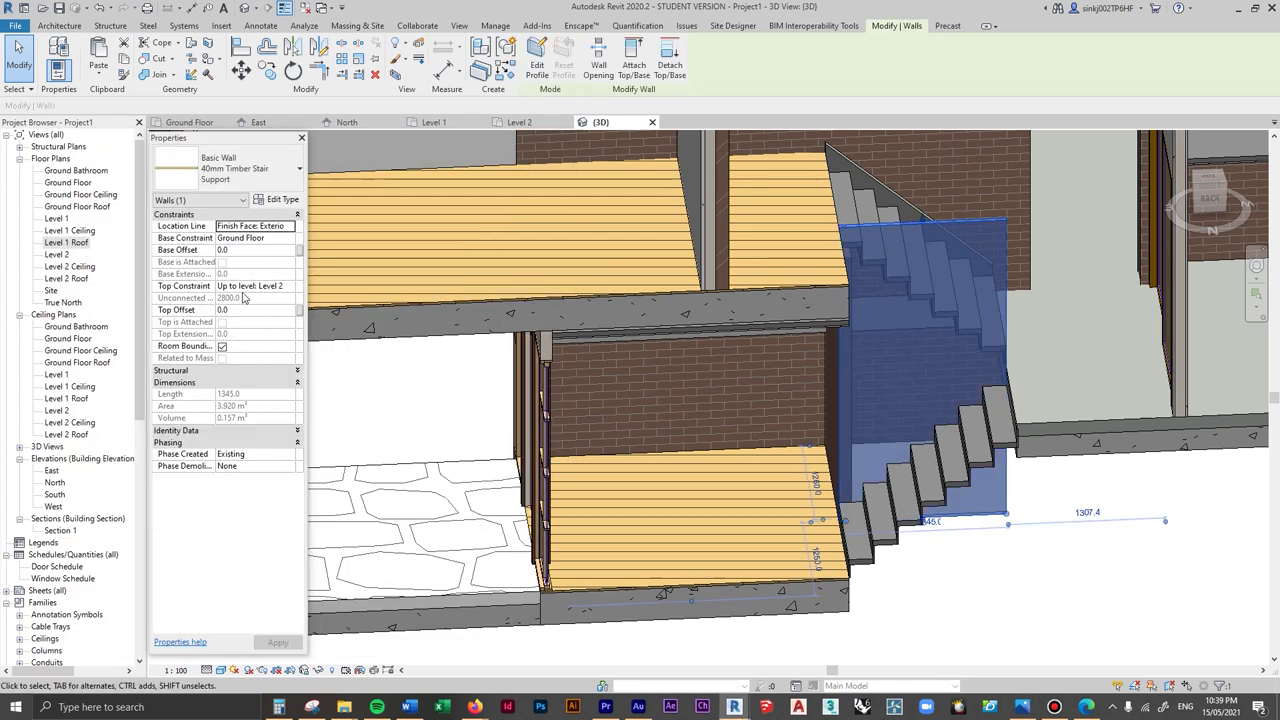
left_click(252, 309)
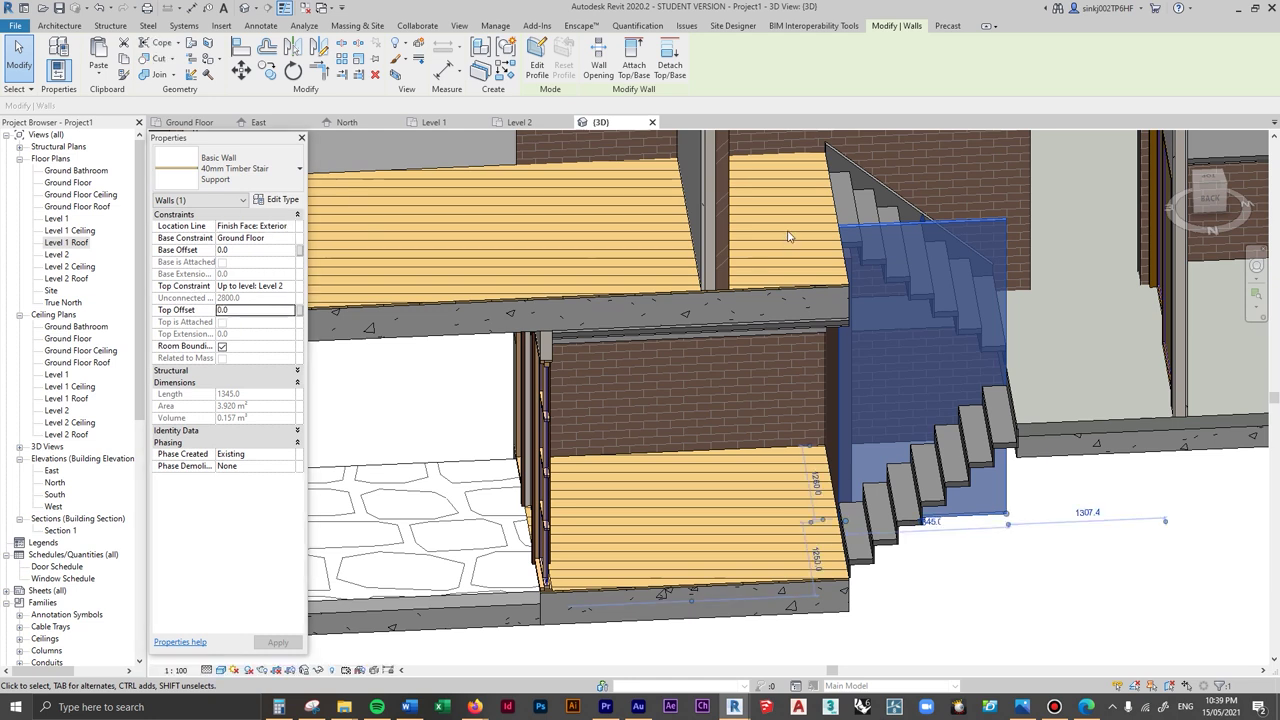
key("Escape")
middle_click_drag(990, 200, 843, 160, "shift")
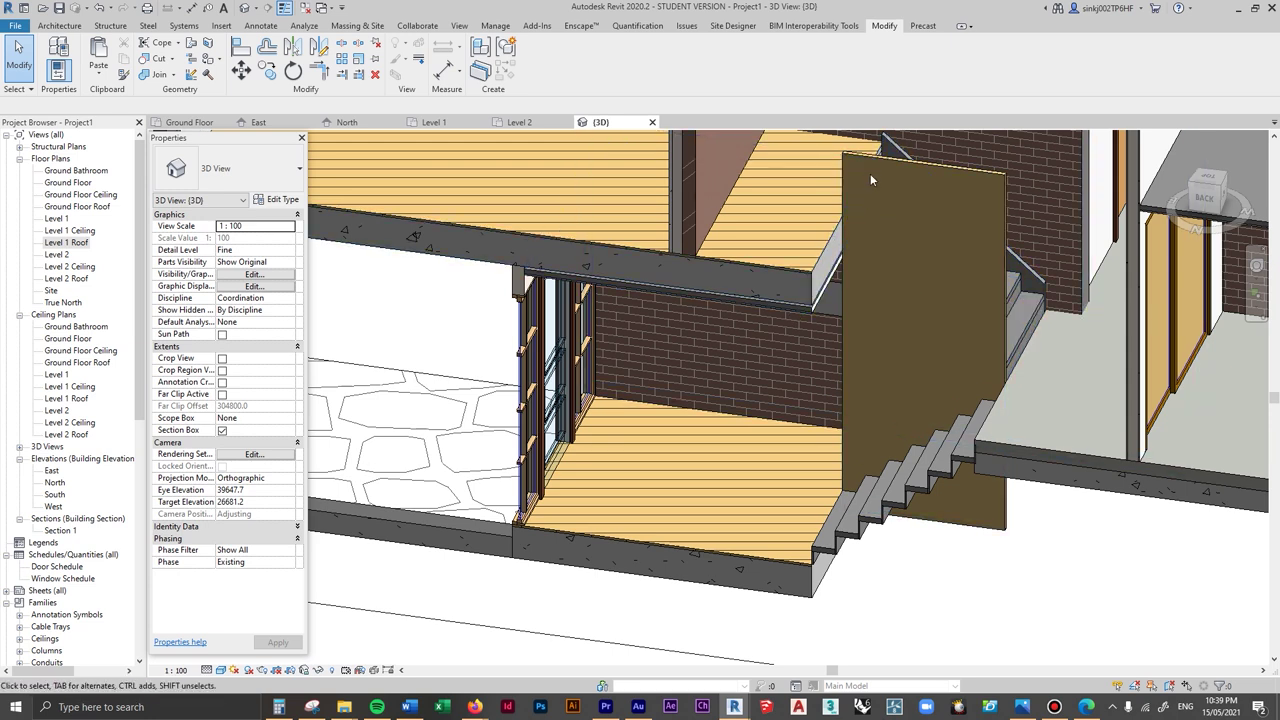
- Draw a 40mm Timber Stair Support wall about 1250 mm long and 600 mm high along the open floor edge at the stairwell on Level 2
left_click(517, 123)
left_click(52, 27)
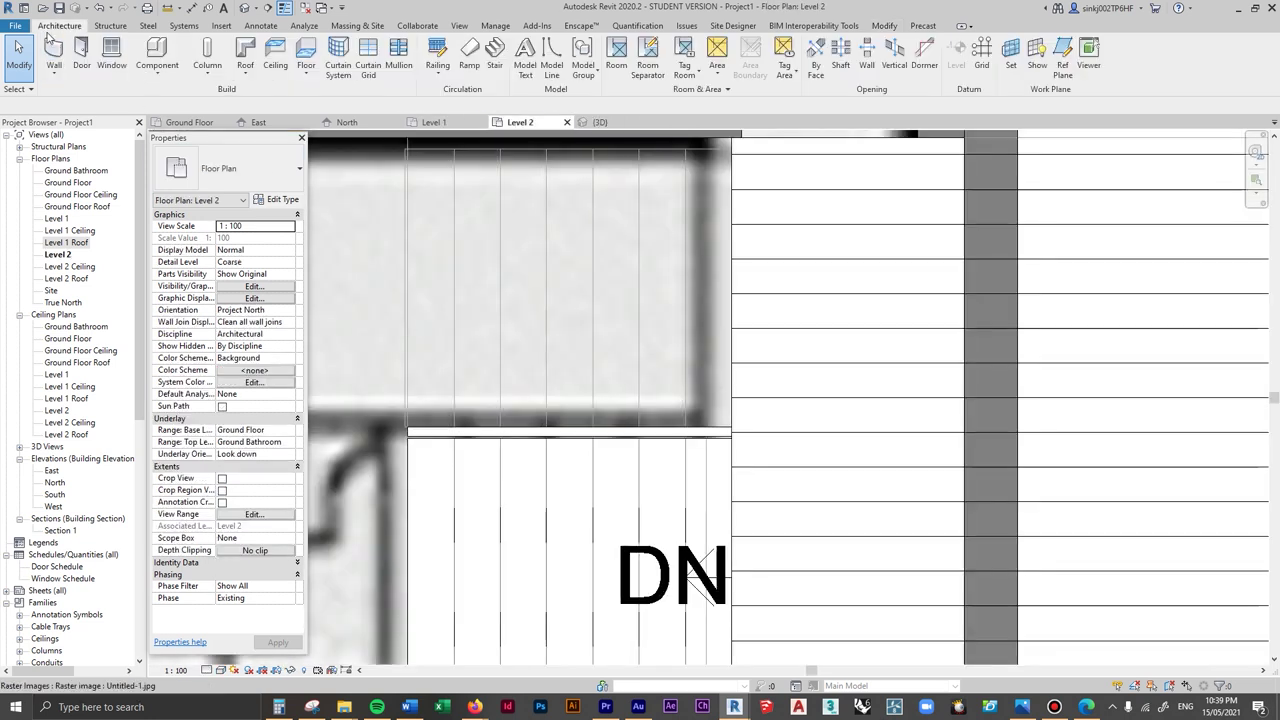
left_click(55, 52)
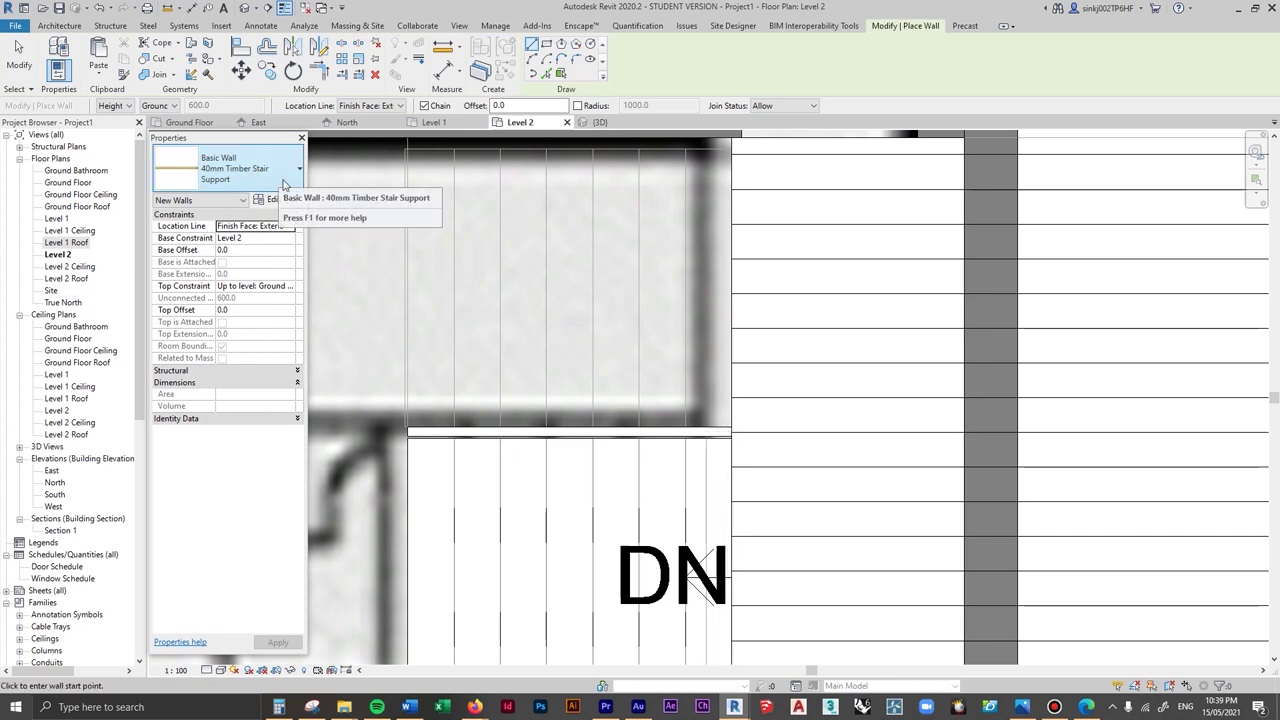
left_click(286, 287)
left_click(274, 300)
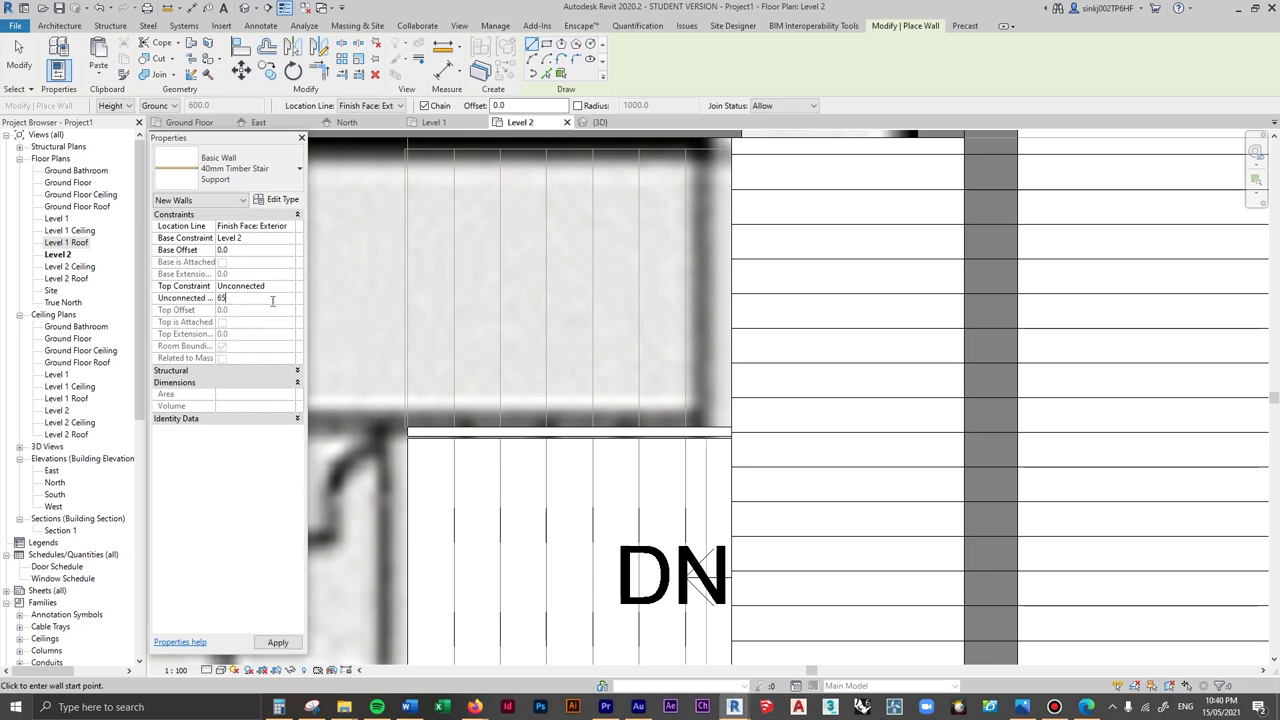
left_click(731, 428)
scroll(748, 264, "down", 1)
middle_click_drag(758, 289, 772, 409)
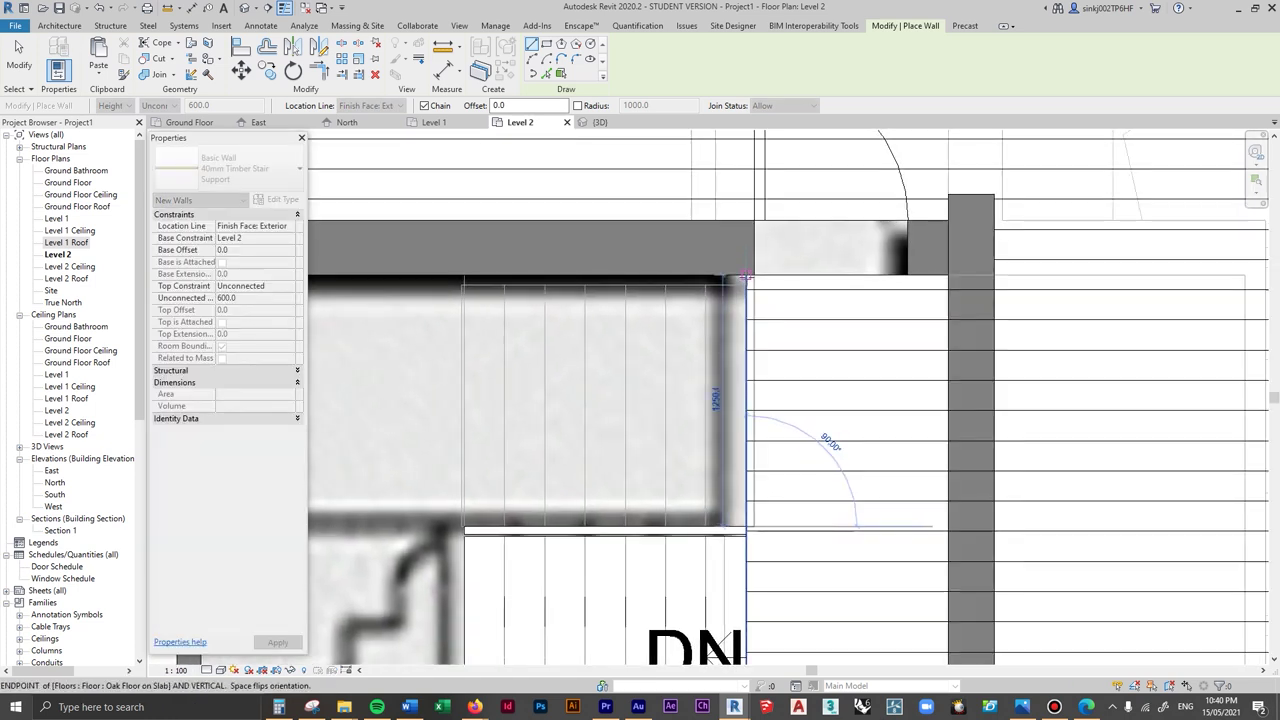
left_click(745, 276)
key("Escape")
key("Escape")
- Set the structure layer of the 40mm Timber Stair Support wall type to 50 mm thick
middle_click_drag(469, 529, 554, 353)
left_click(583, 355)
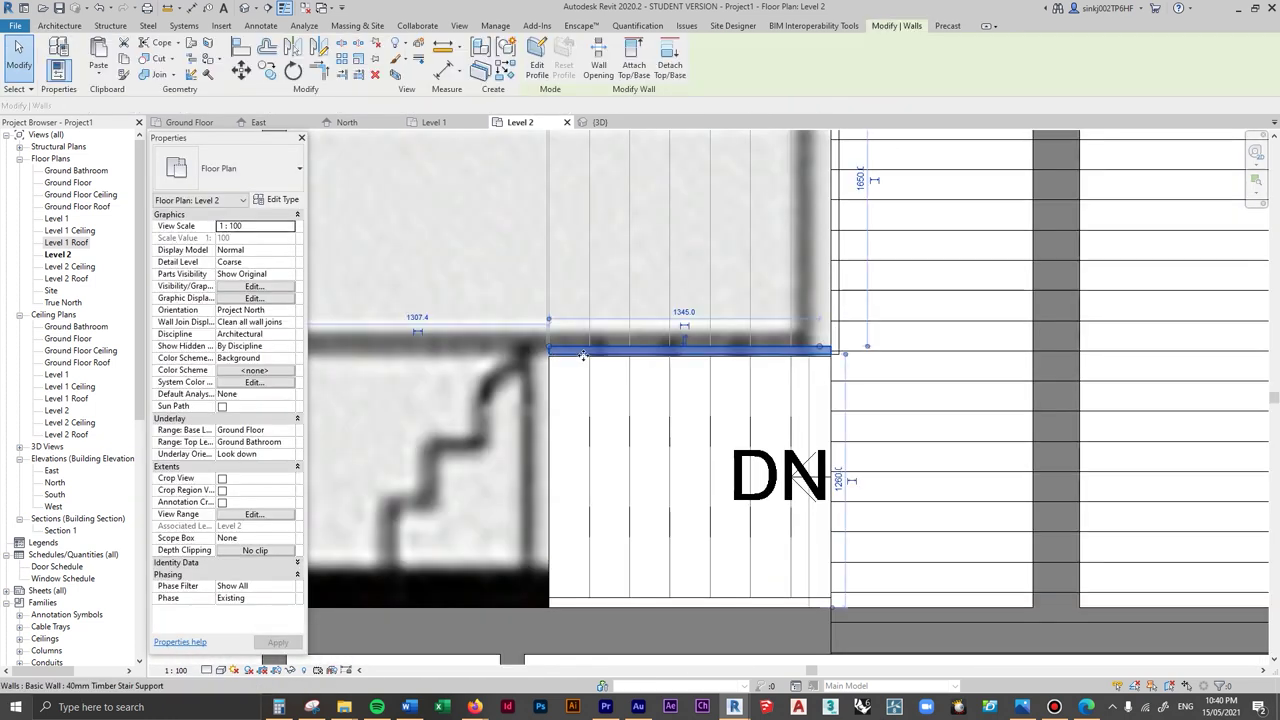
scroll(580, 353, "up", 3)
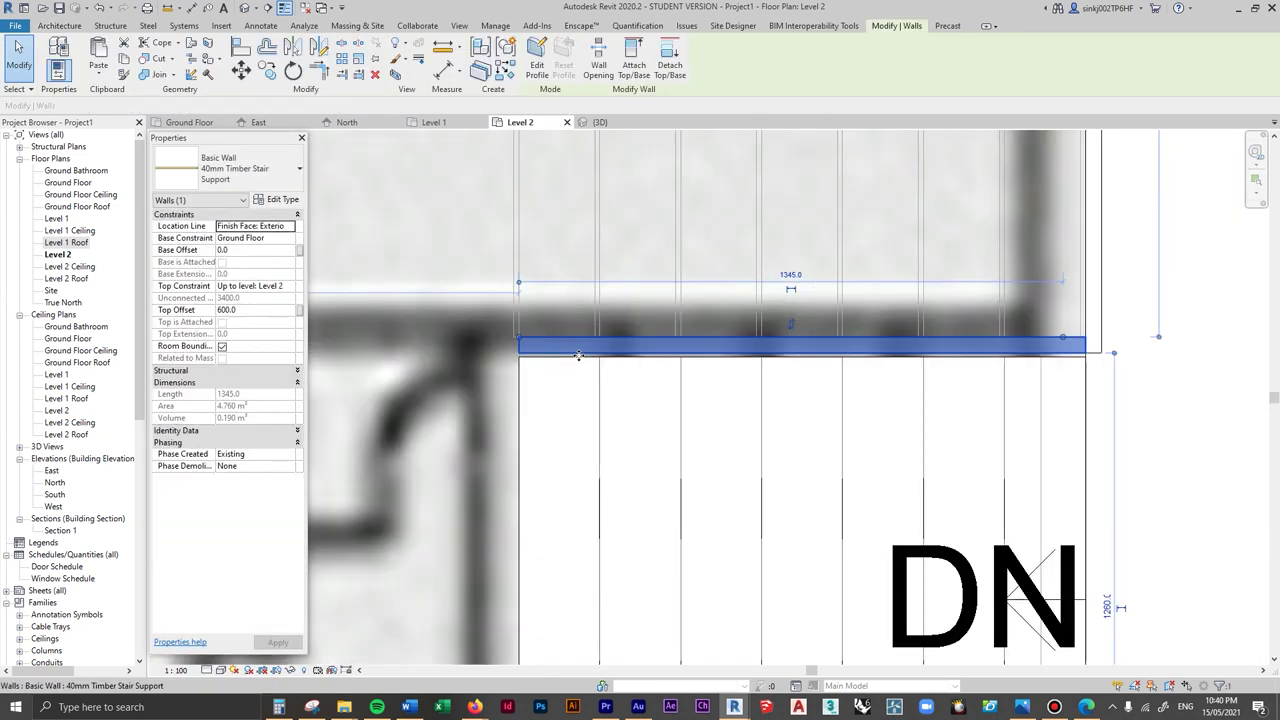
left_click(277, 199)
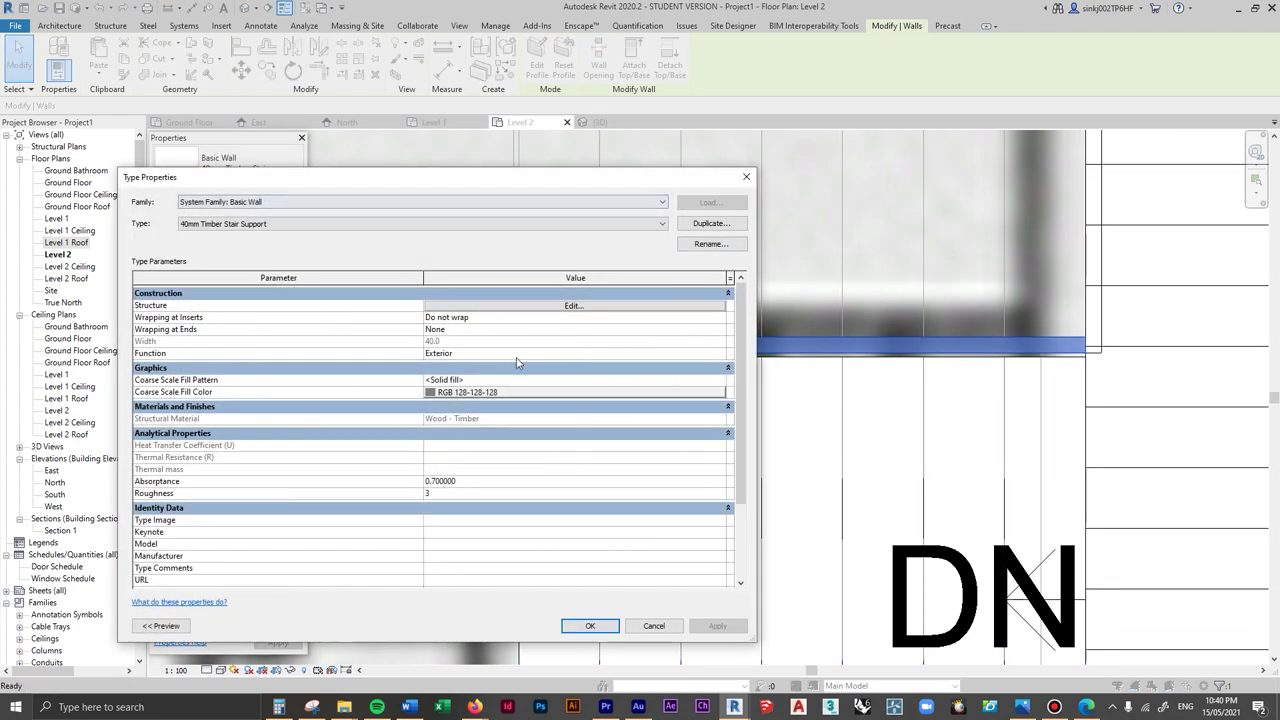
left_click(516, 307)
left_click(471, 305)
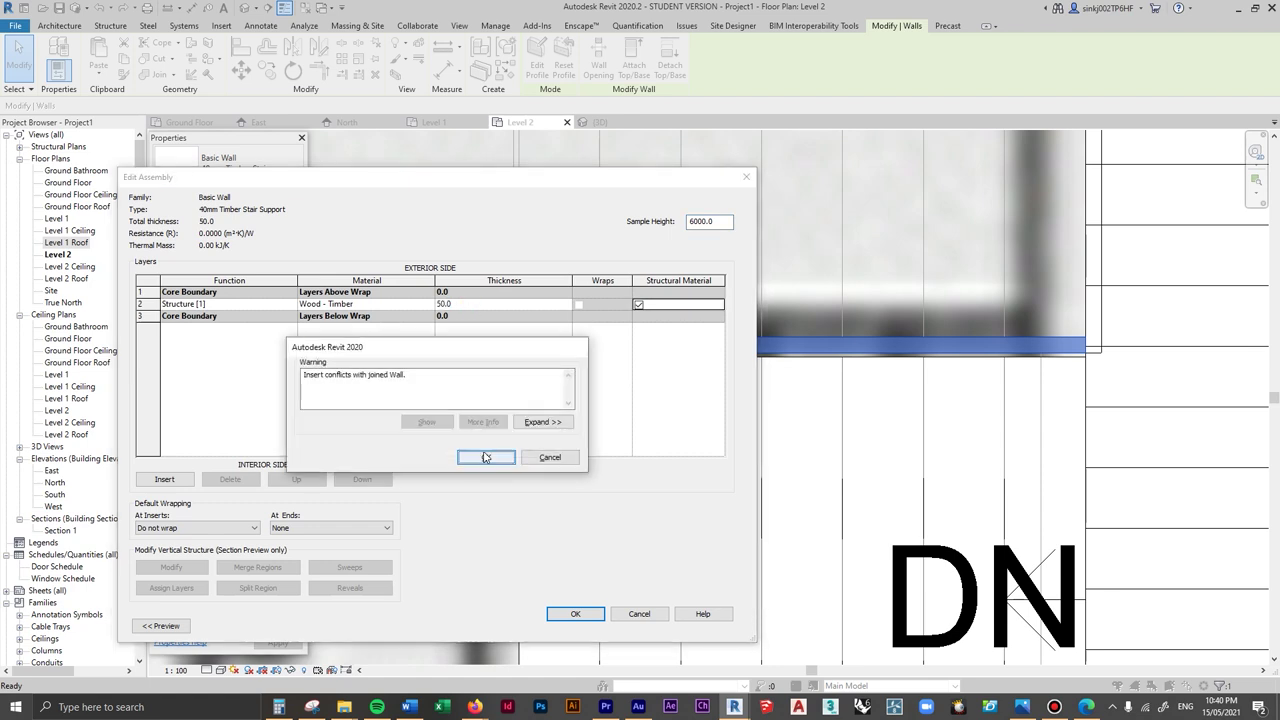
left_click(485, 457)
left_click(592, 626)
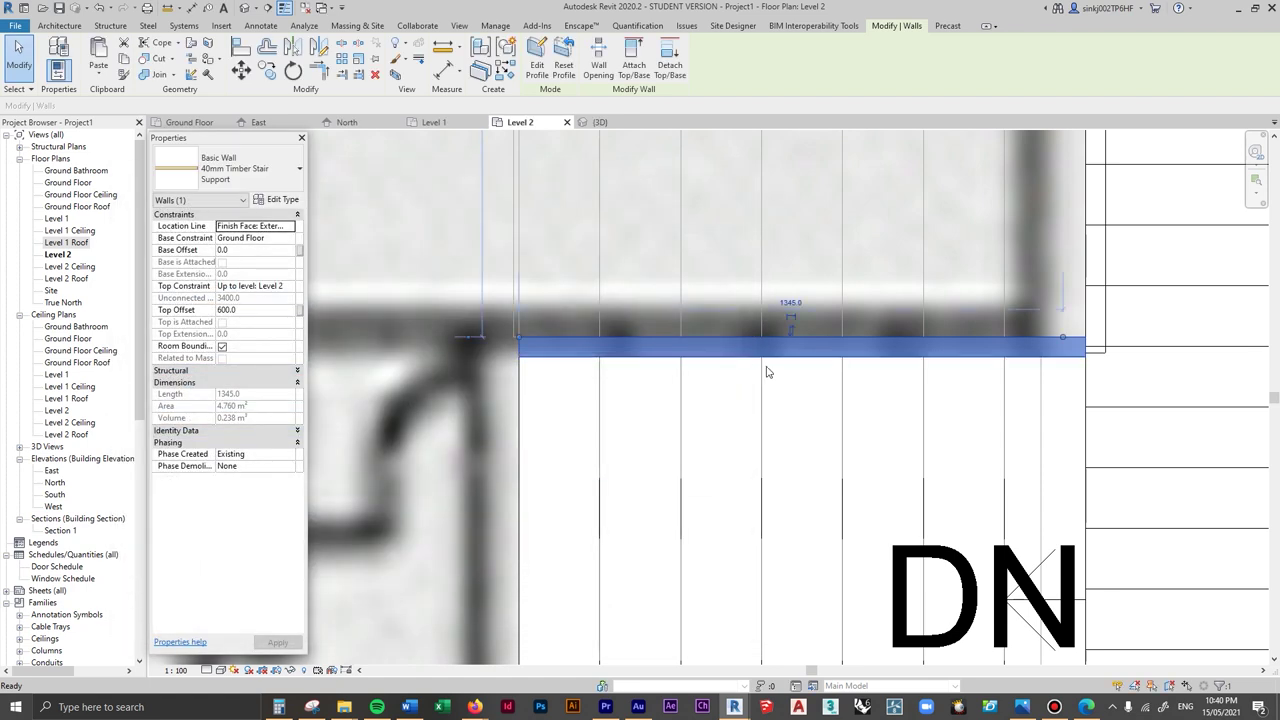
- Inspect the corner where the two timber stair support walls meet in the Level 2 plan and in 3D
key("Escape")
scroll(833, 352, "down", 2)
scroll(833, 352, "down", 1)
left_click(937, 363)
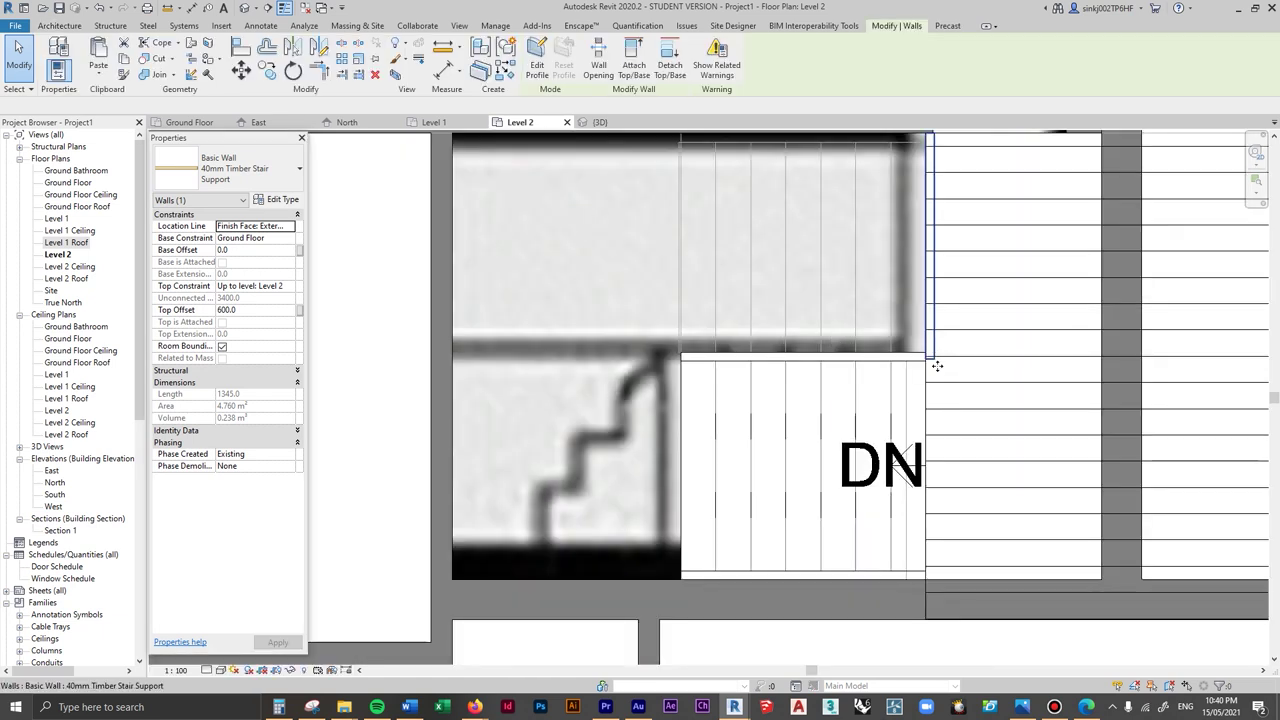
scroll(930, 370, "up", 4)
left_click(1040, 483)
left_click(628, 122)
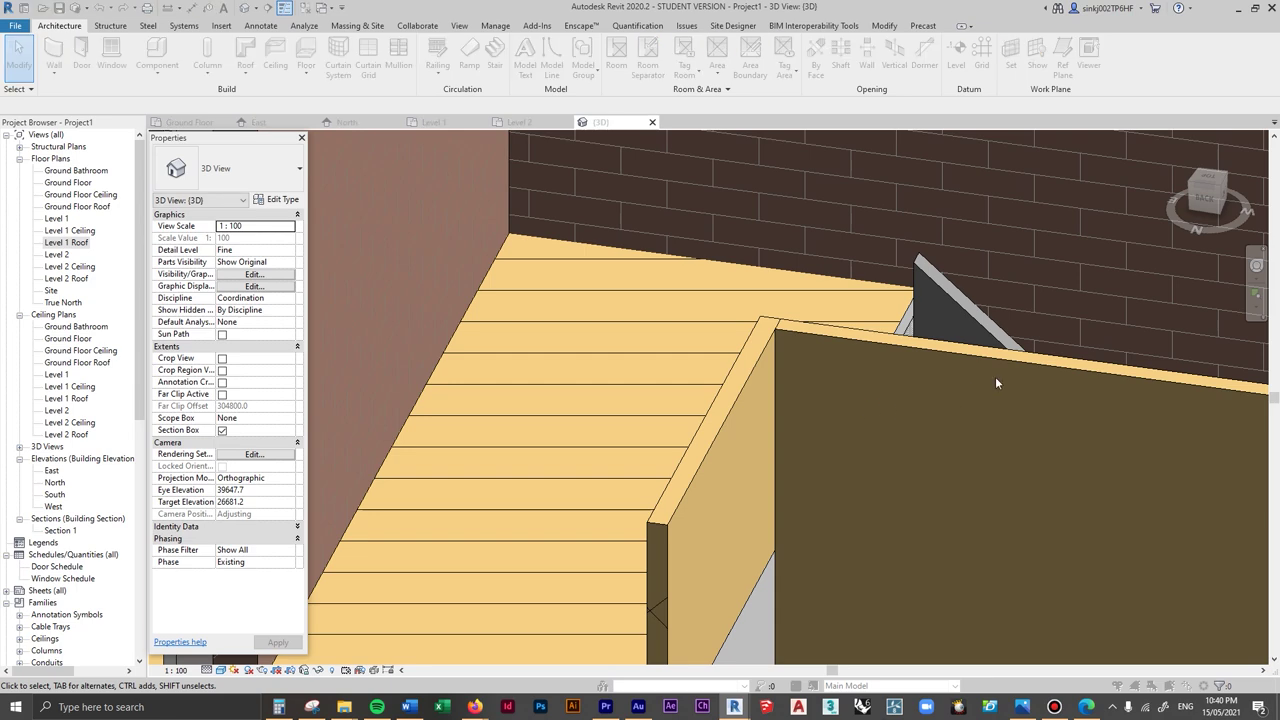
scroll(975, 350, "down", 5)
- Open the profile of the timber support wall beside the stair for editing and shorten its outer vertical edge to the foot of the flight
left_click(1059, 437)
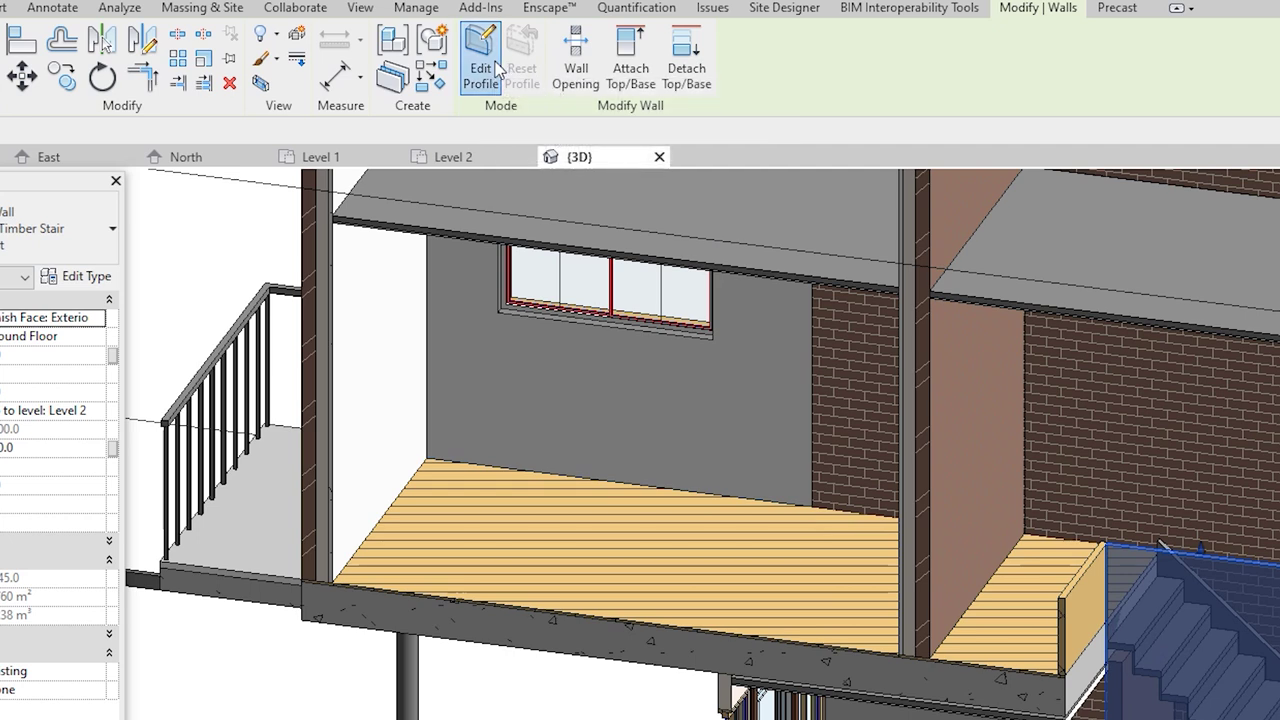
left_click(482, 62)
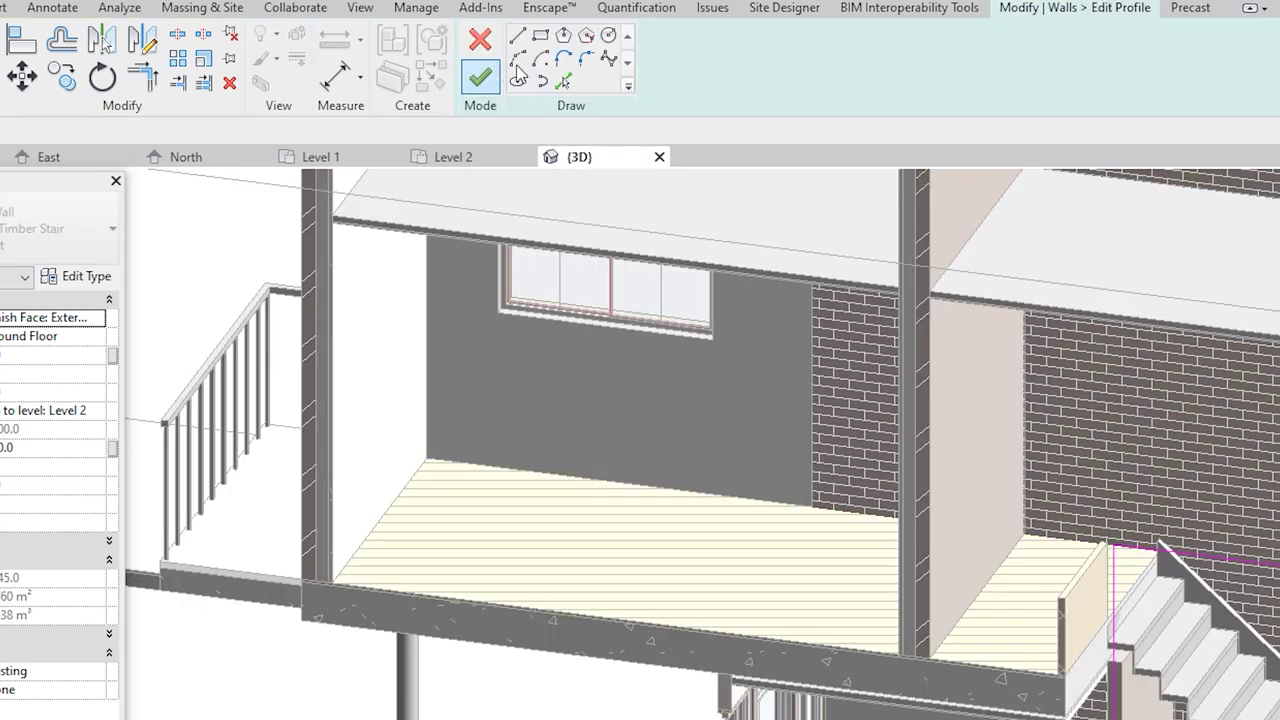
scroll(1066, 480, "up", 3)
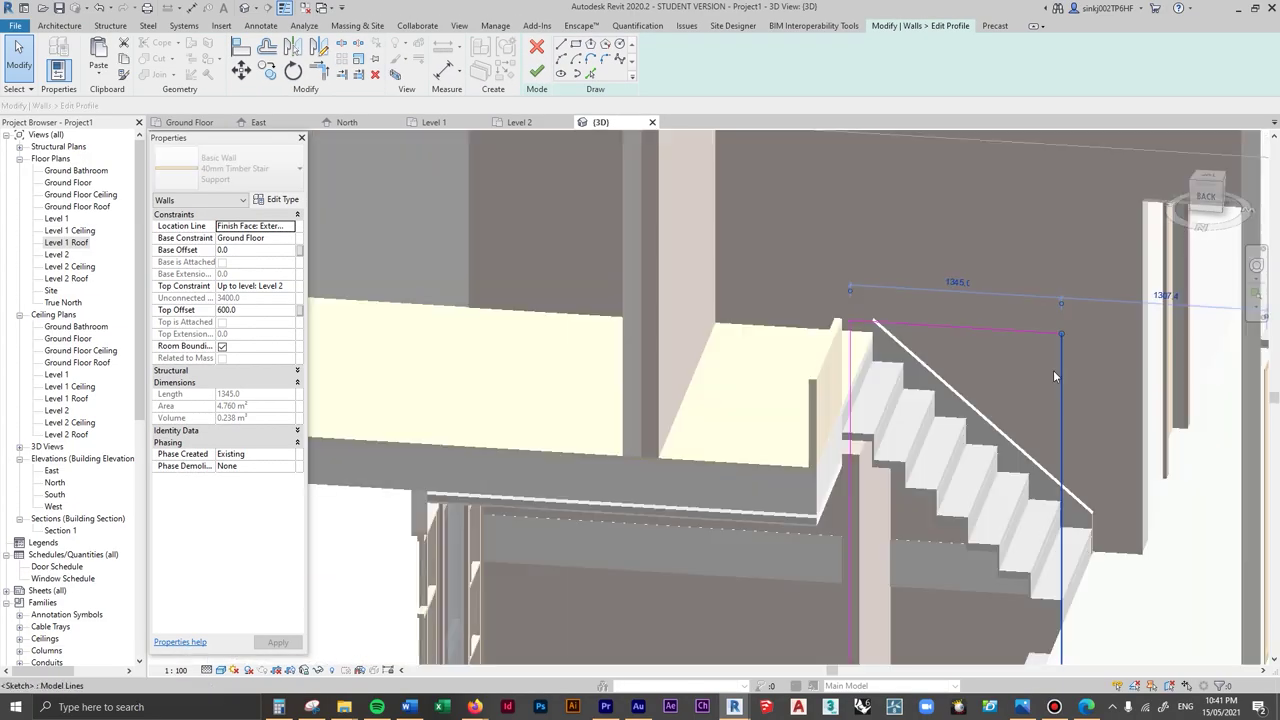
left_click(1060, 337)
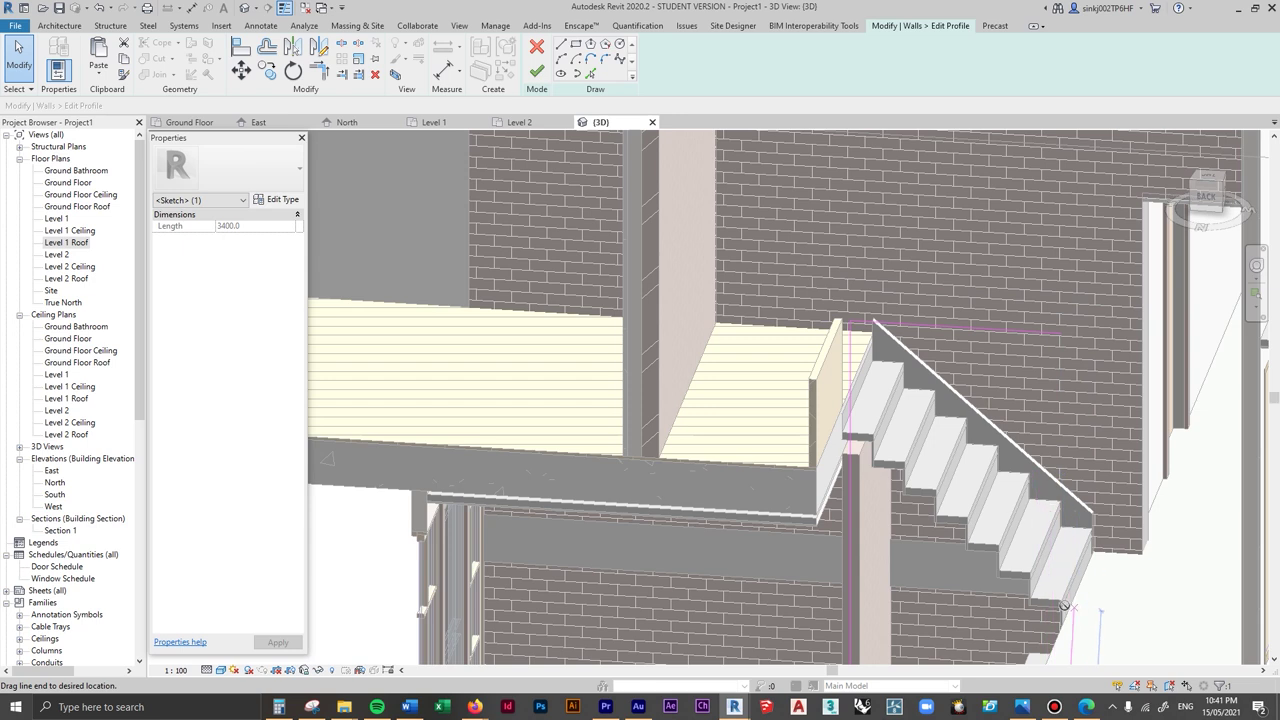
left_click_drag(1070, 608, 1061, 601)
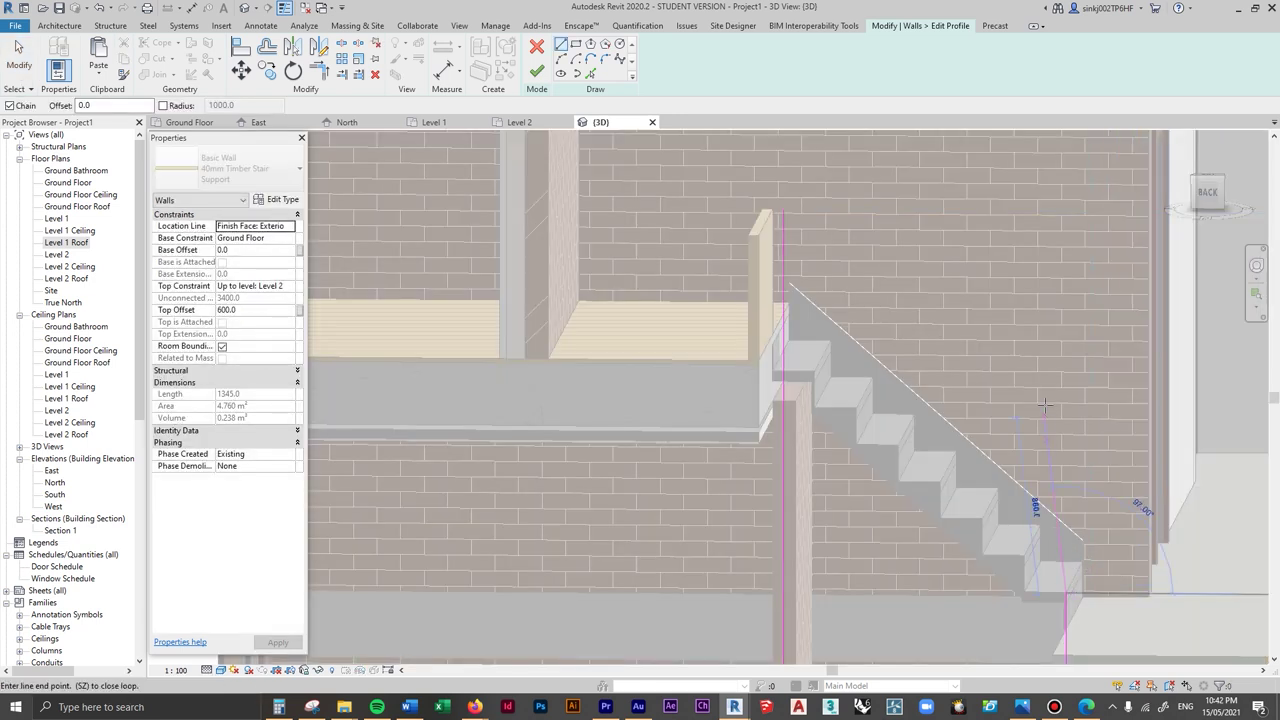
- Close the support wall's profile with a short vertical edge and a sloping top edge about 1820 mm long following the stair, and finish the sketch
left_click(1066, 594)
left_click(1066, 384)
left_click(783, 211)
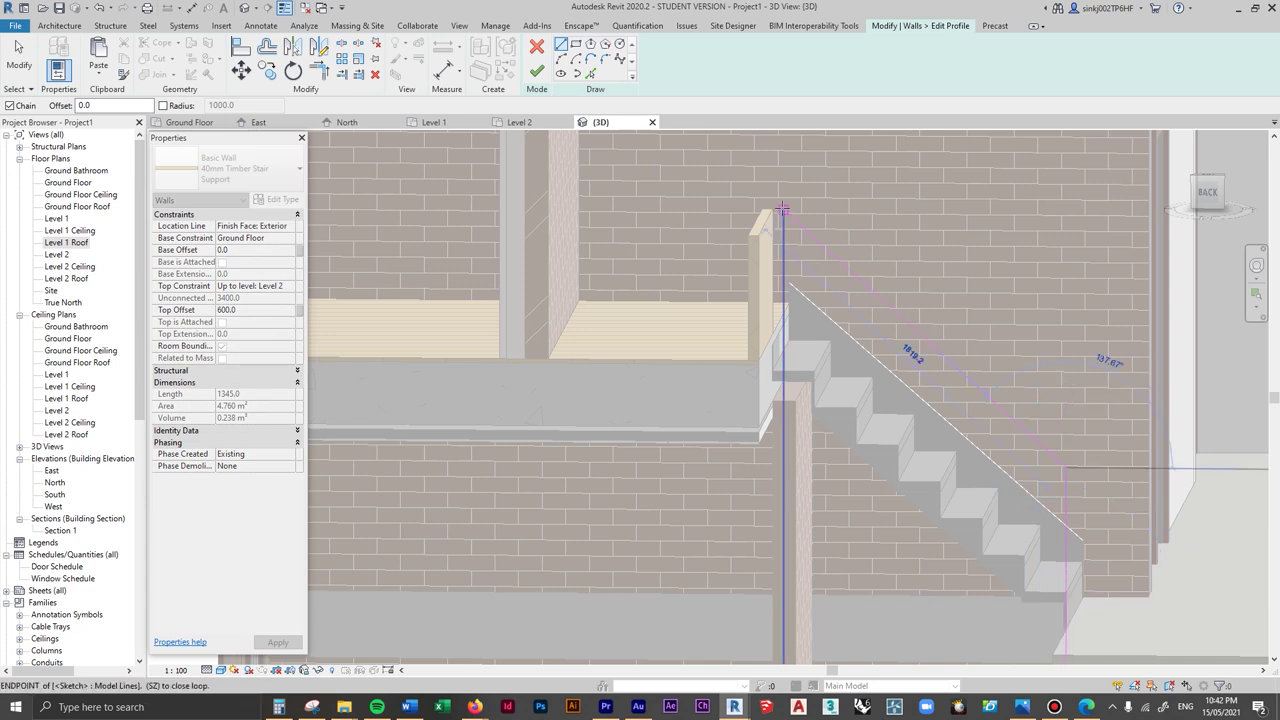
left_click(783, 211)
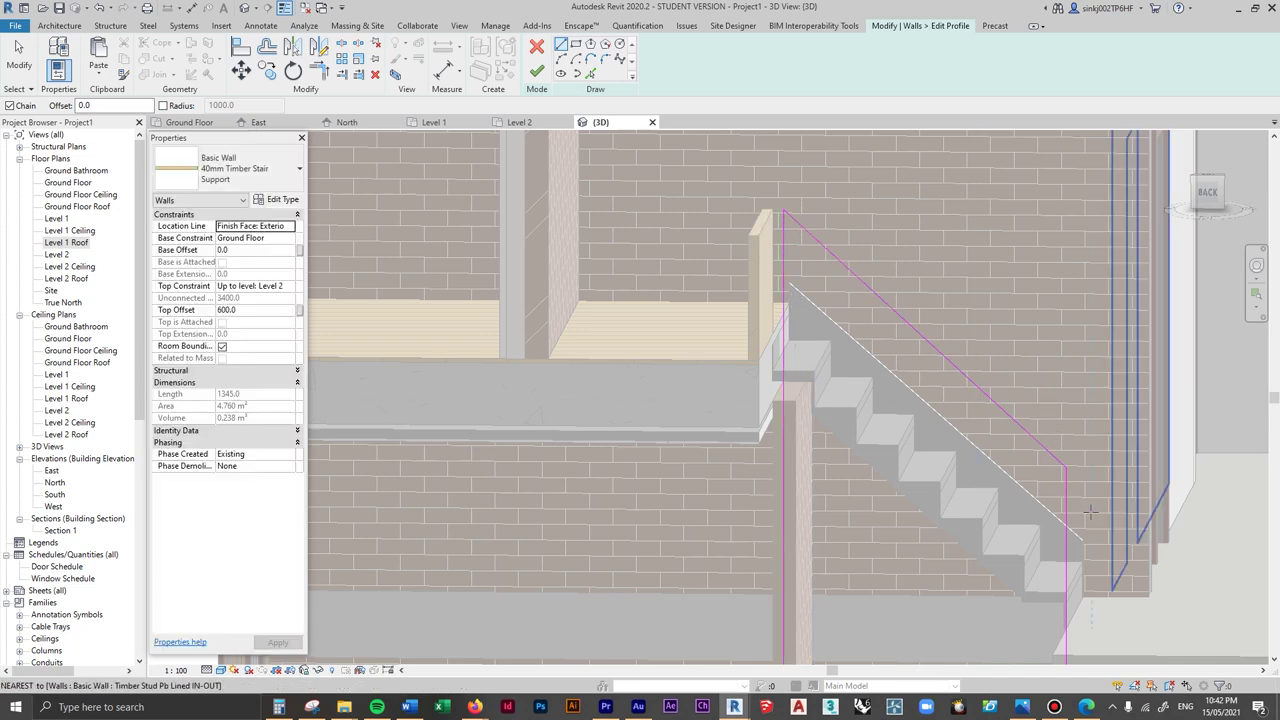
key("Escape")
left_click(537, 72)
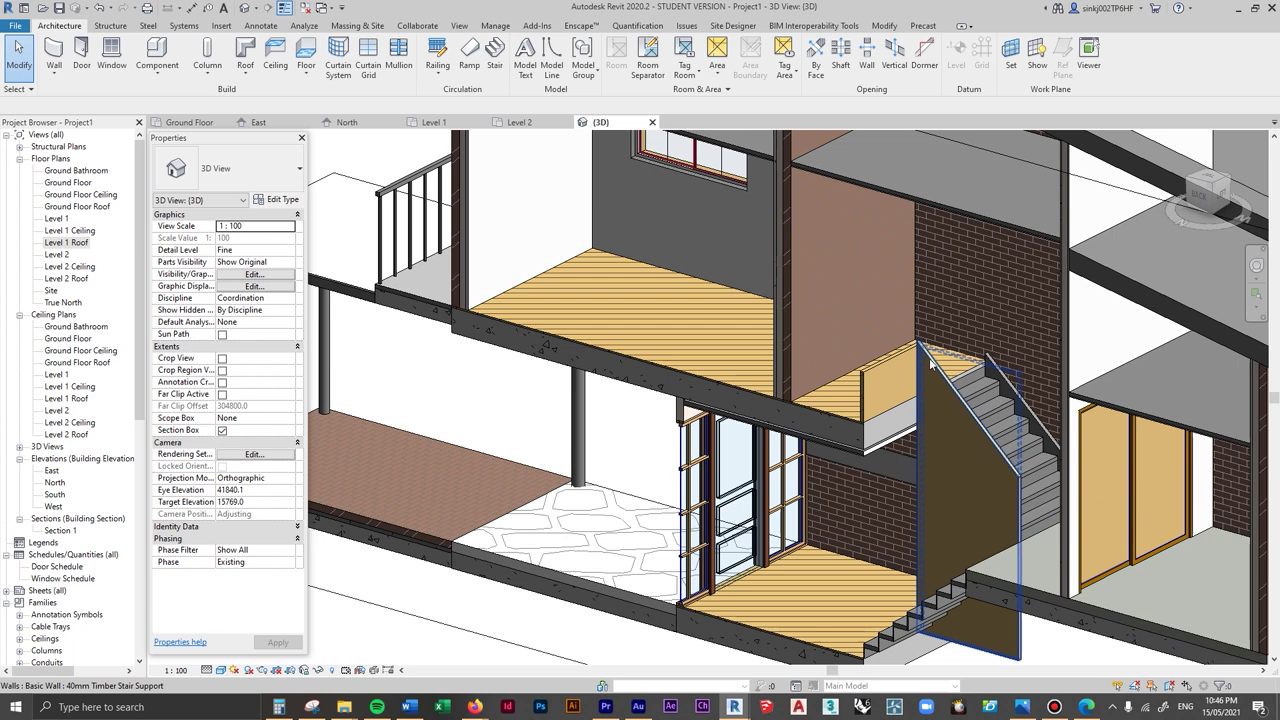
- Check the stair handrail in the reference photo and sketch a railing path along the support wall's centreline between the flights on Level 1
left_click(1020, 707)
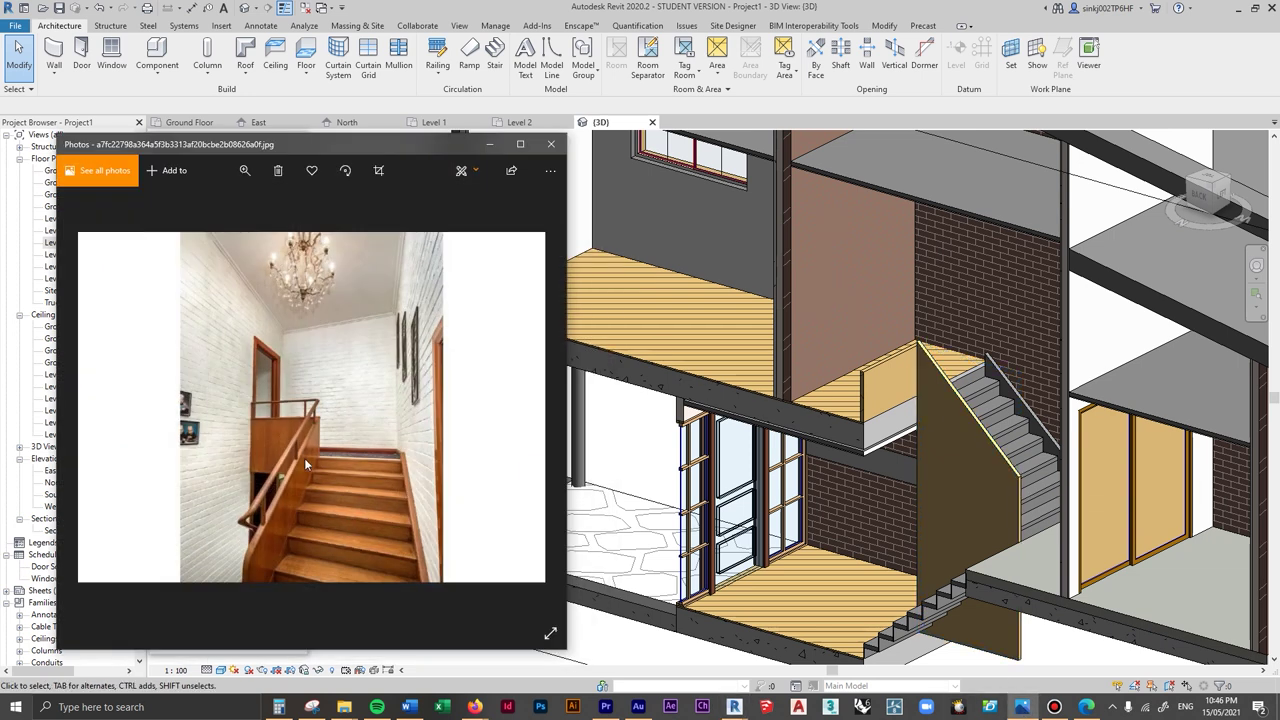
left_click(551, 12)
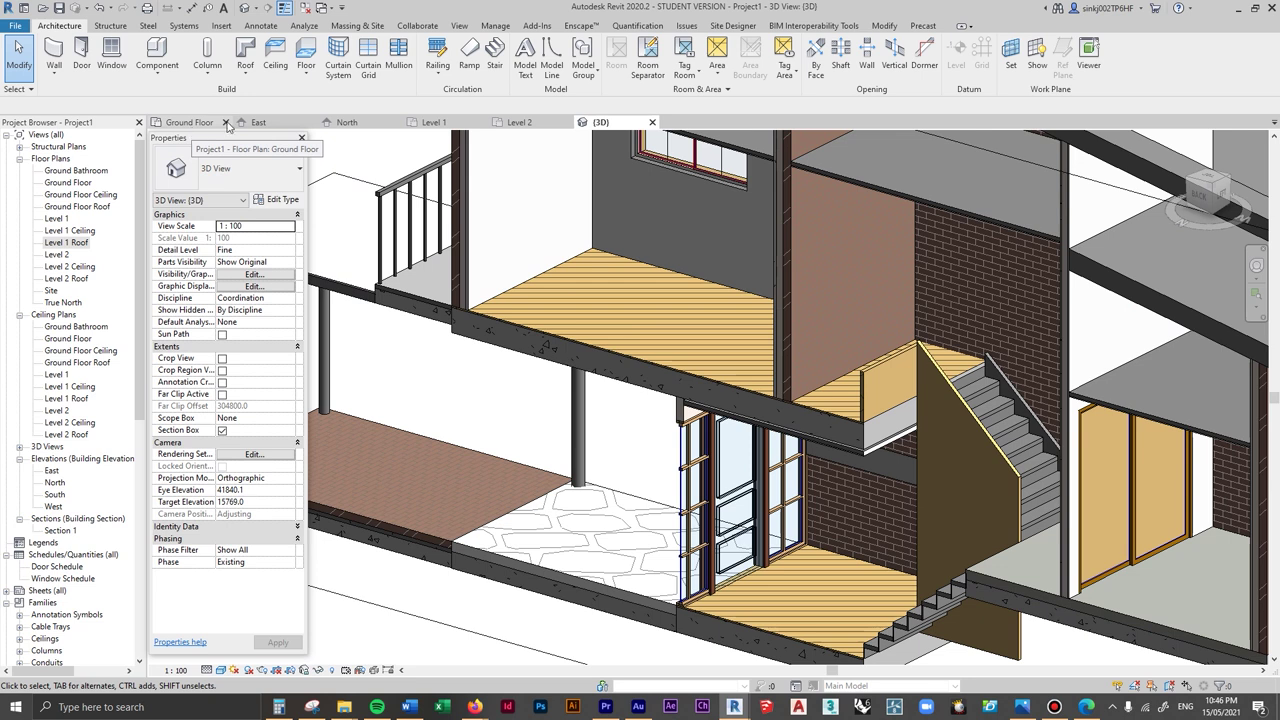
left_click(433, 122)
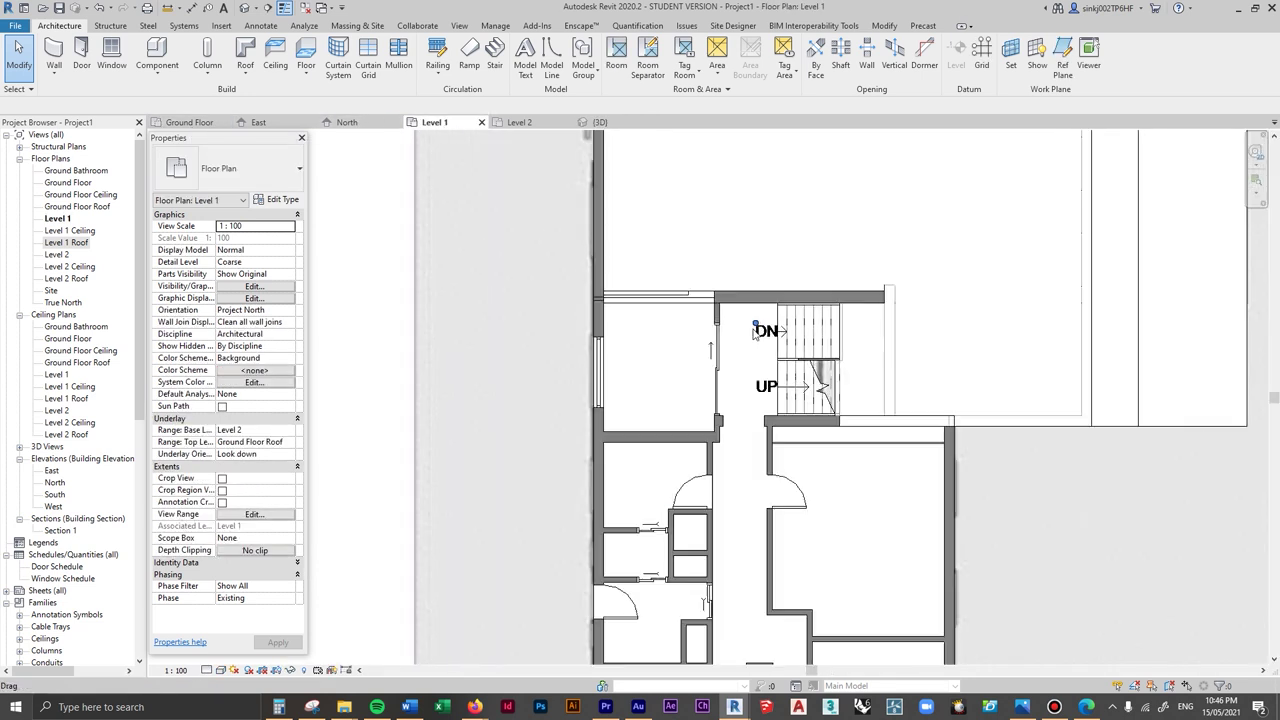
scroll(757, 331, "up", 5)
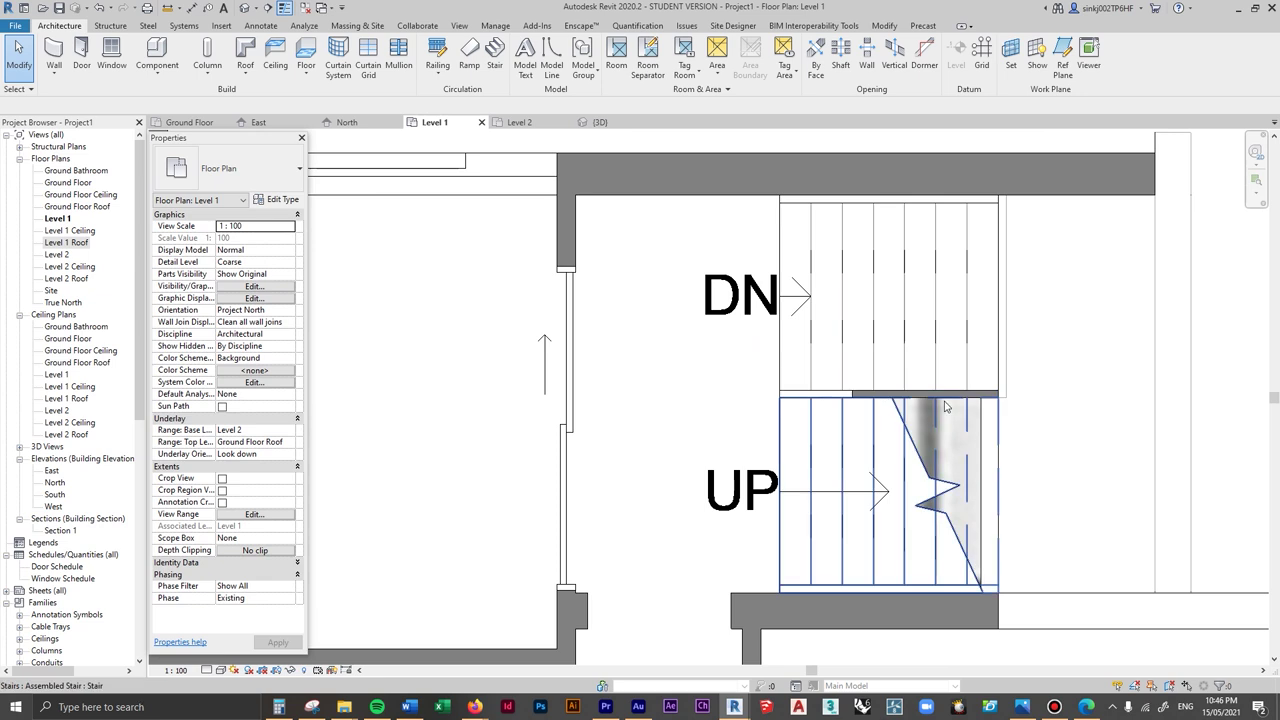
left_click(438, 76)
left_click(455, 98)
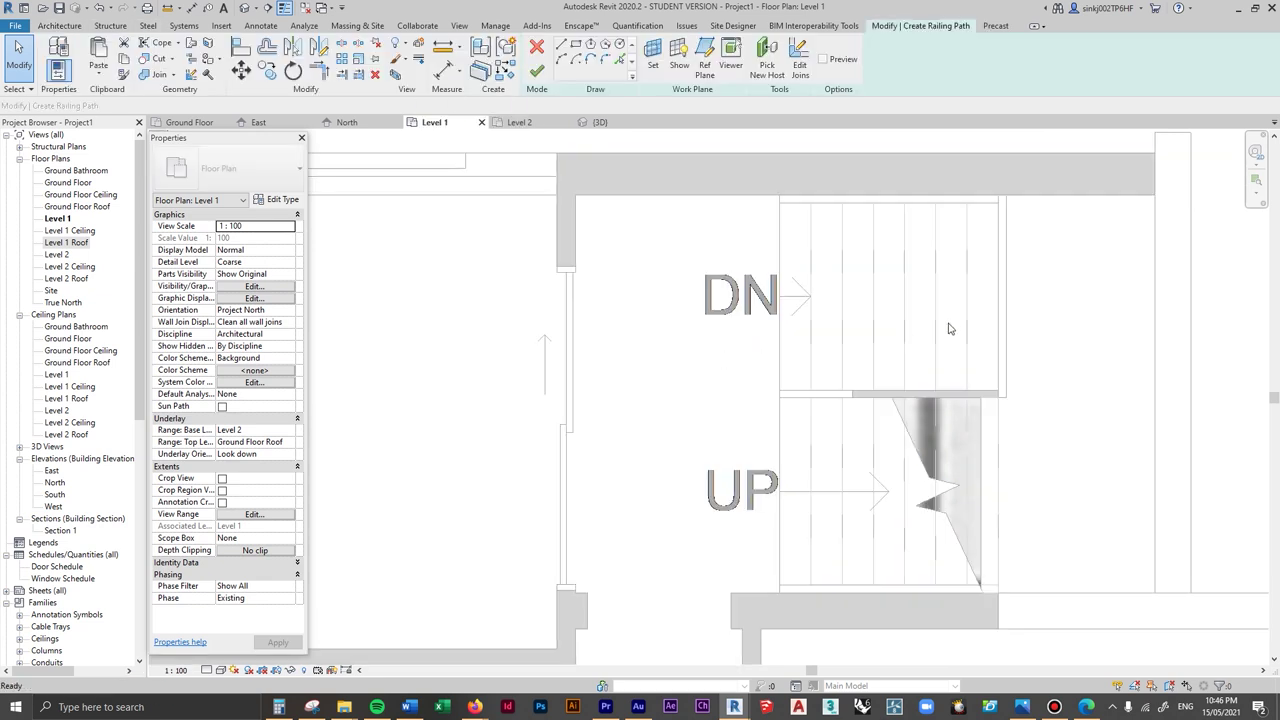
scroll(776, 388, "up", 2)
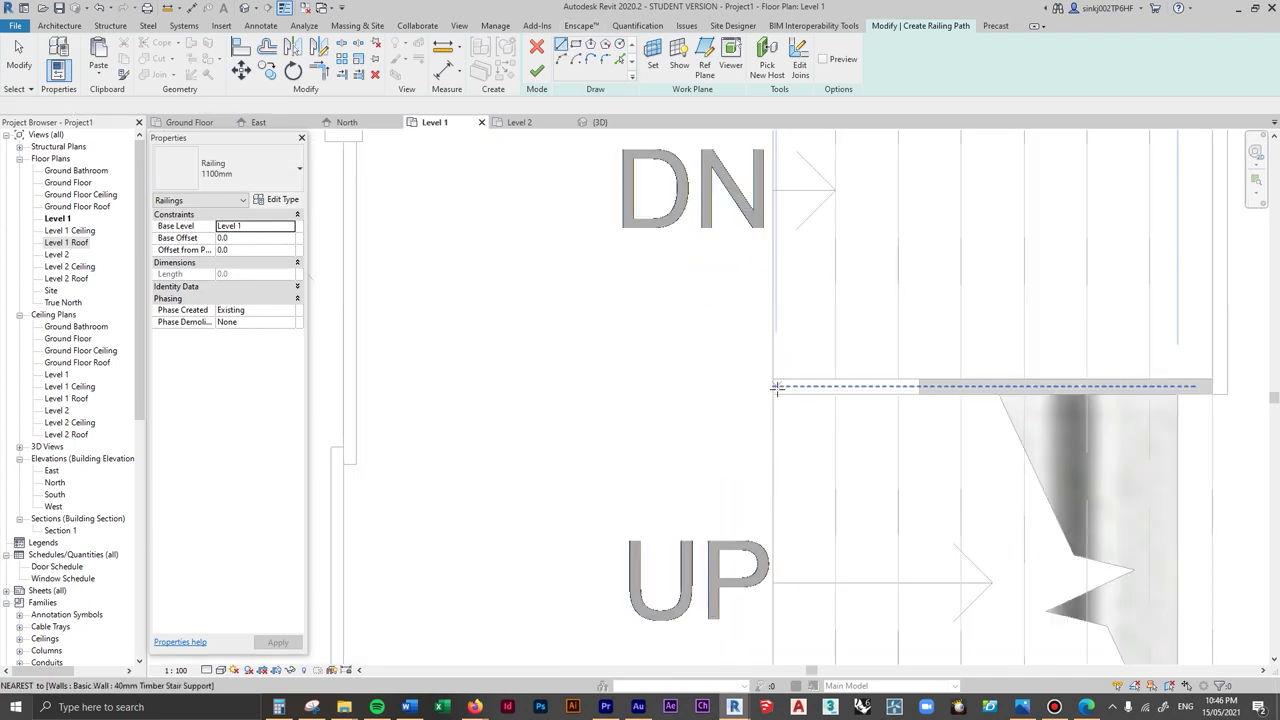
left_click(775, 387)
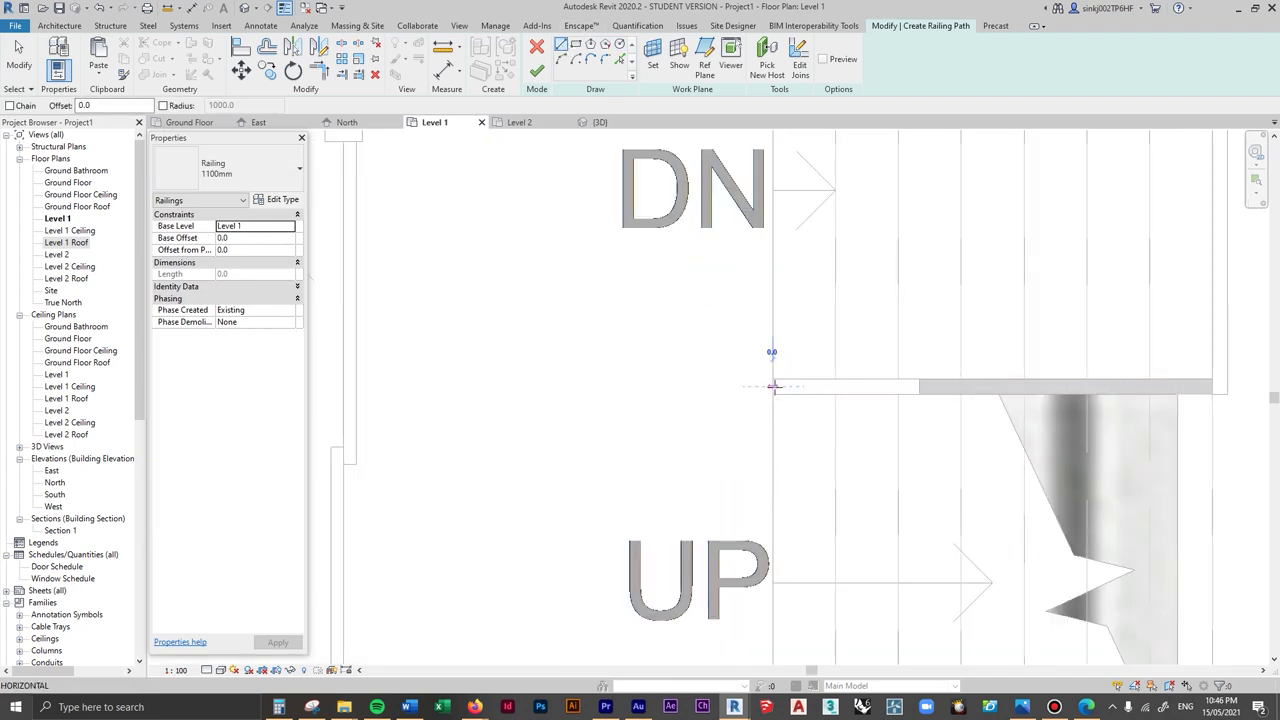
left_click(1220, 385)
- Continue the railing path about 1260 mm along the centreline of the short return wall, host it on the timber support wall and finish
middle_click_drag(1106, 309, 866, 485)
left_click(980, 561)
left_click(980, 164)
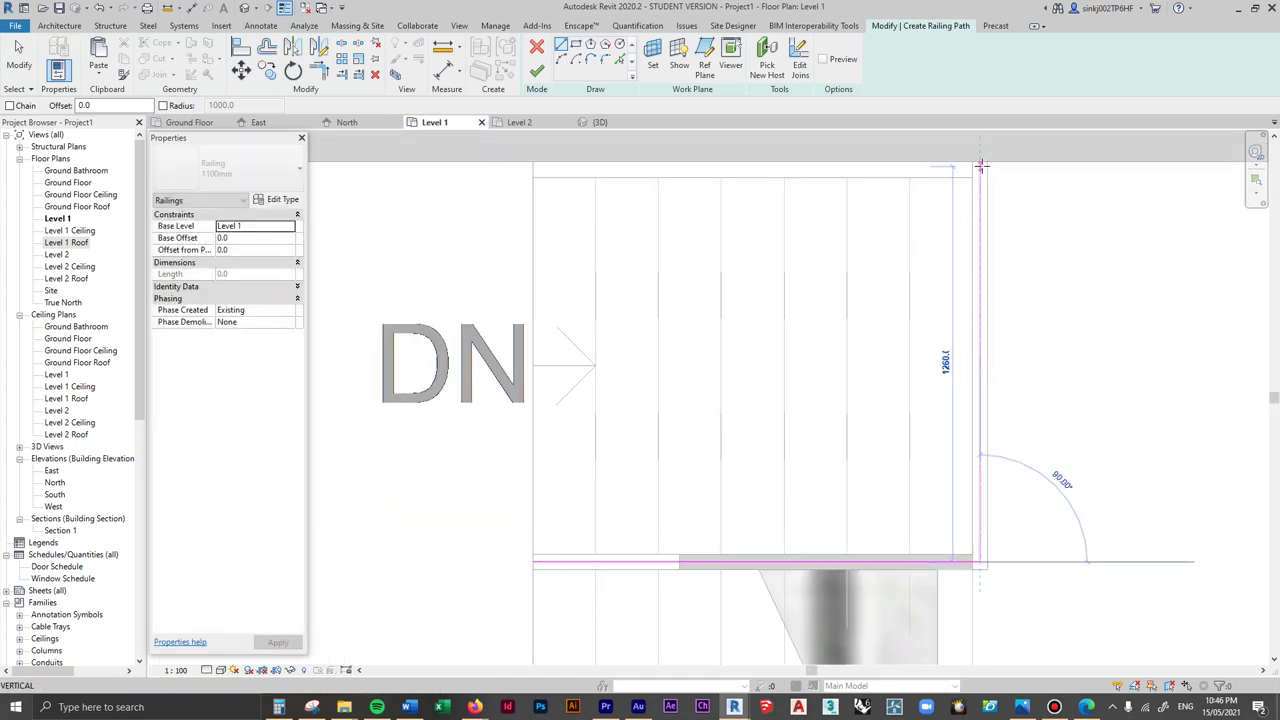
left_click(772, 72)
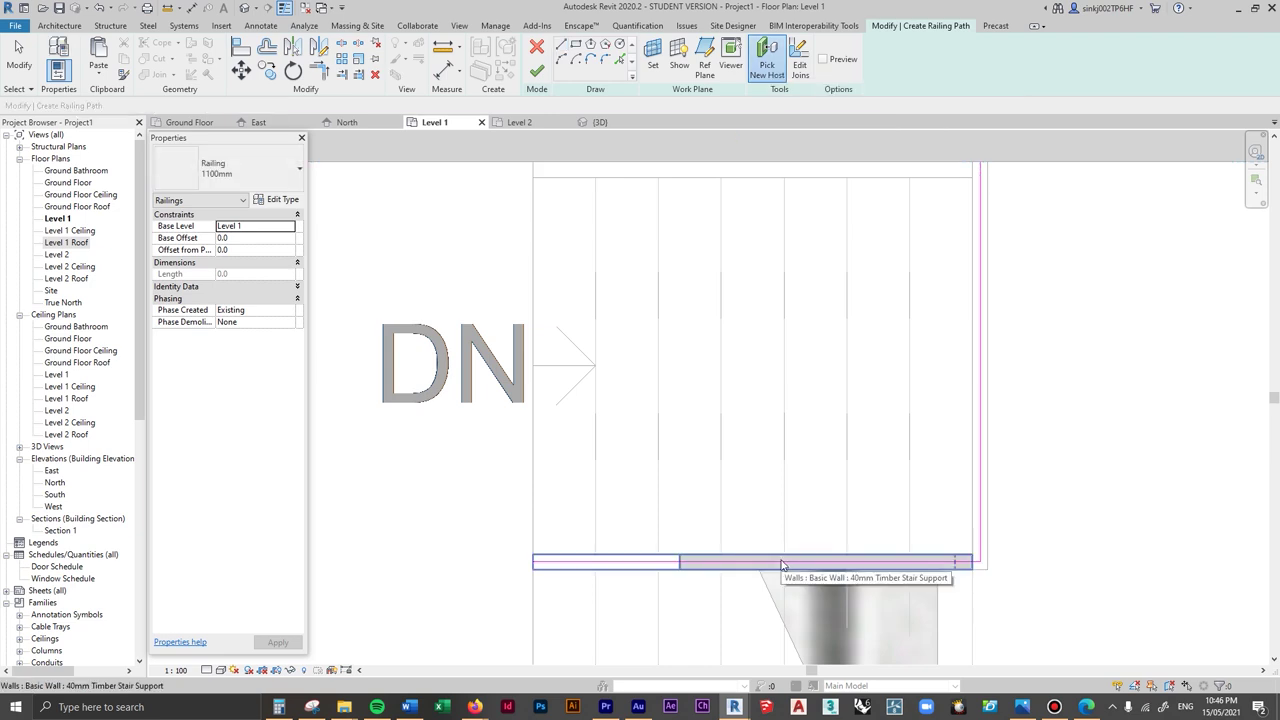
left_click(537, 71)
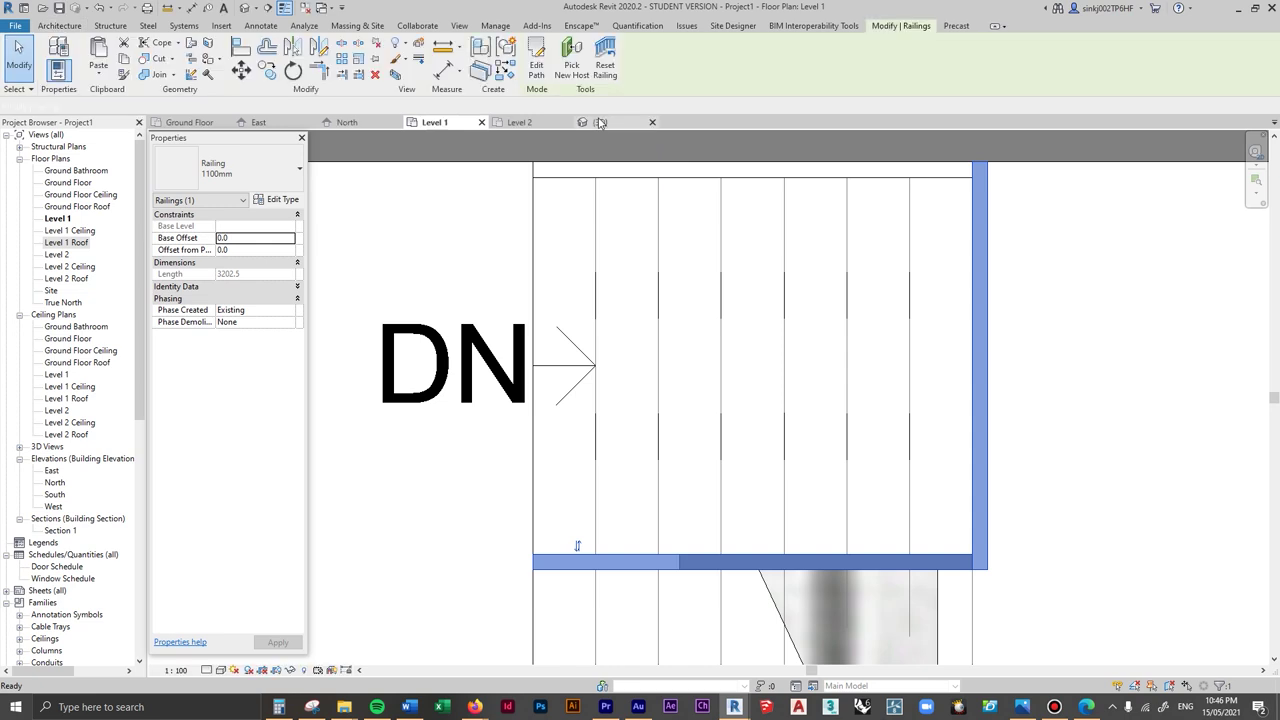
- Duplicate the new stair railing's type as 400mm and lower its top rail height to match the type name
left_click(600, 122)
middle_click_drag(1039, 486, 1125, 478, "shift")
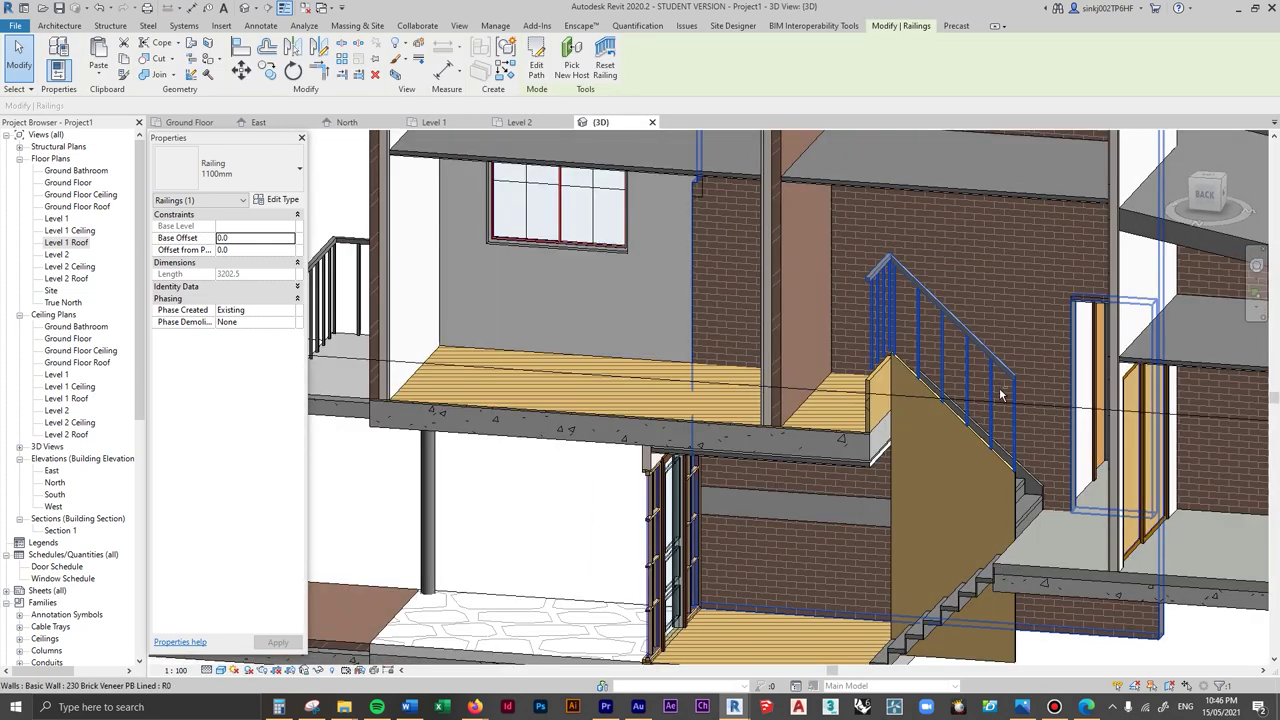
middle_click_drag(1000, 390, 985, 425, "shift")
middle_click_drag(415, 239, 410, 237, "shift")
left_click(286, 170)
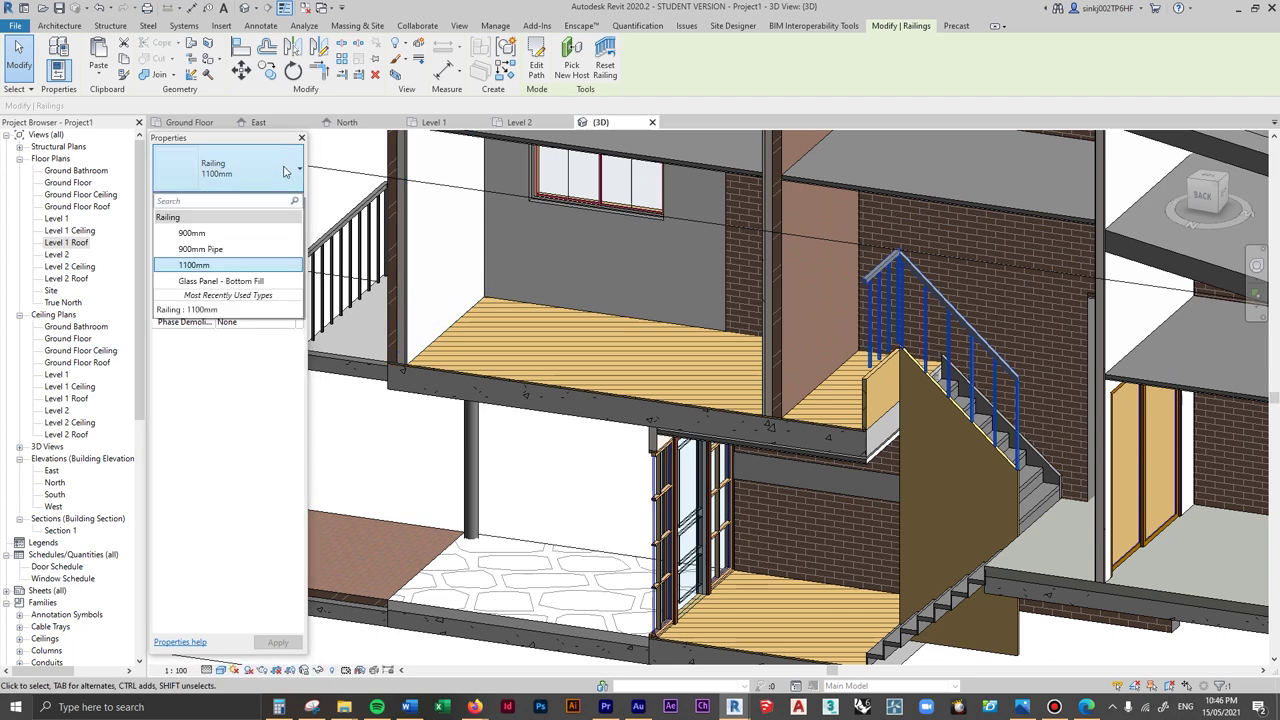
left_click(284, 170)
left_click(283, 200)
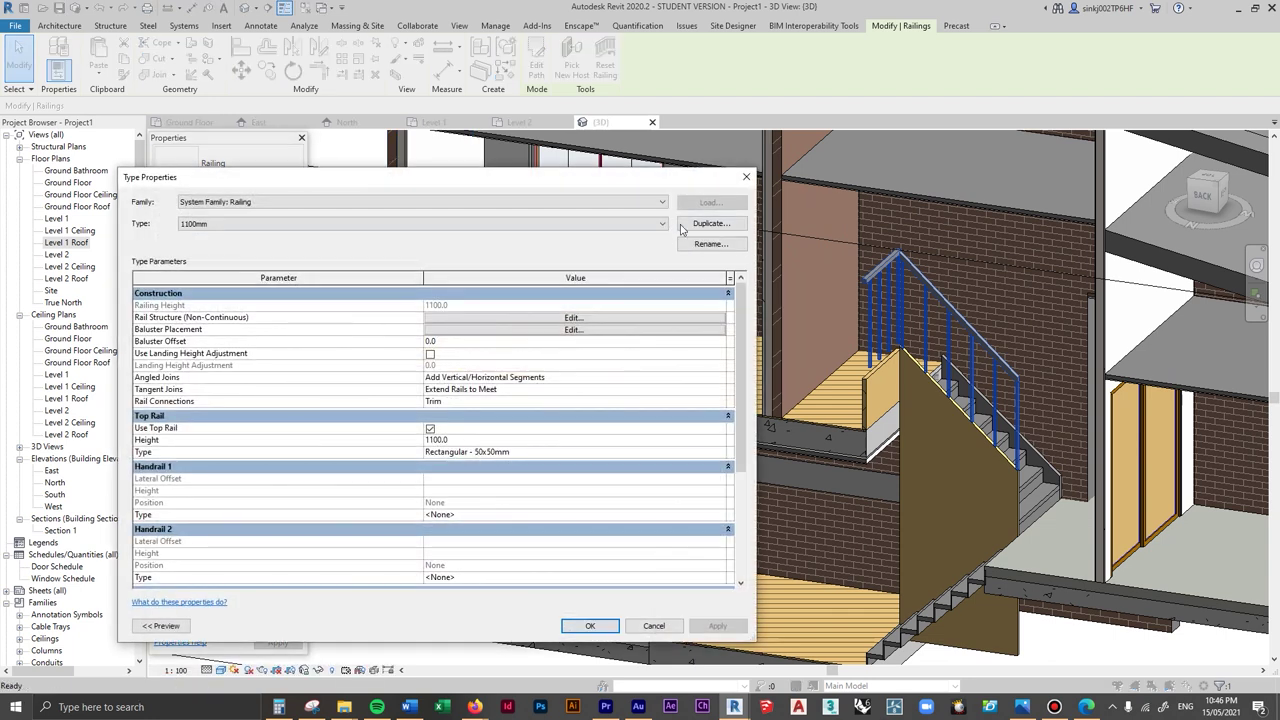
left_click(706, 225)
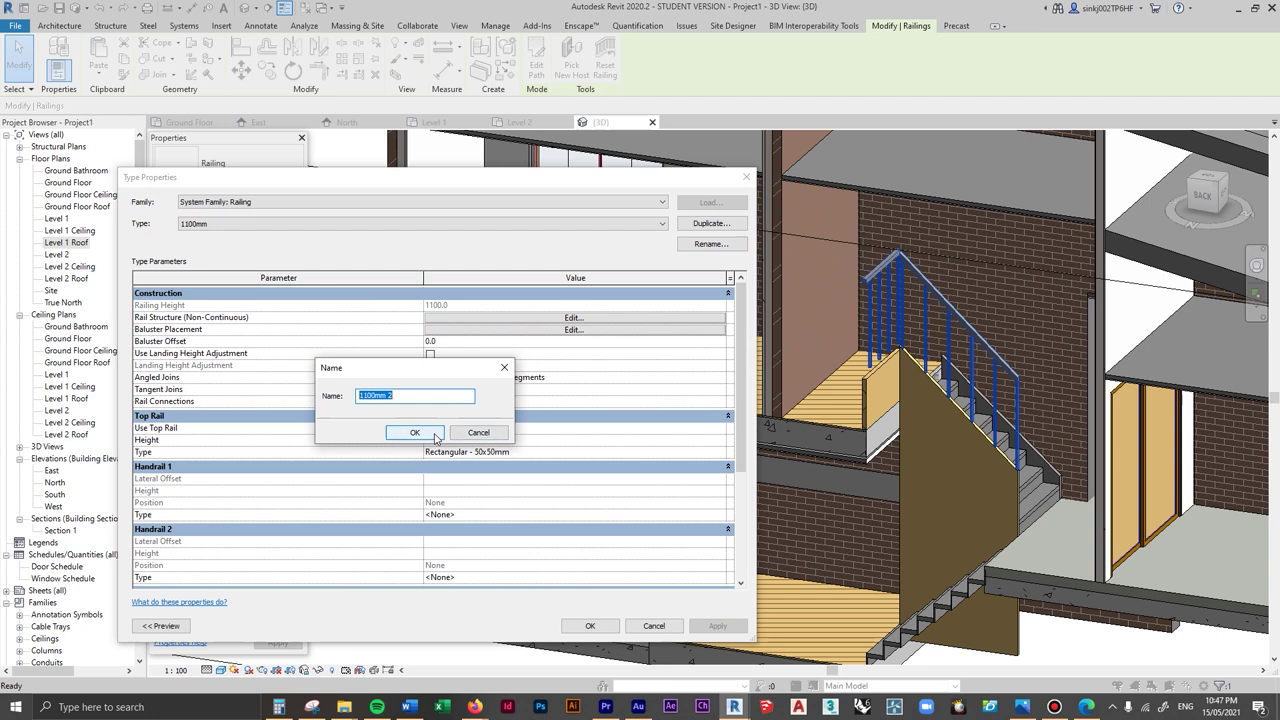
type("400mm")
key("Return")
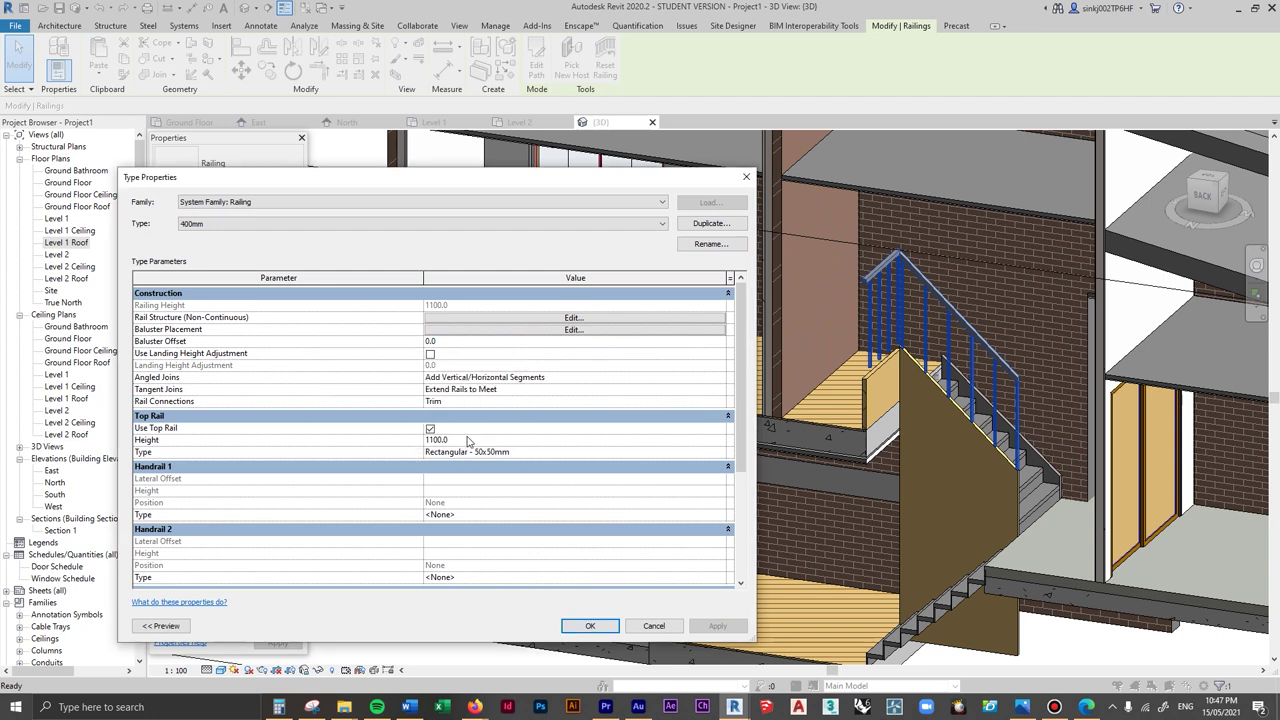
left_click(459, 440)
key("Return")
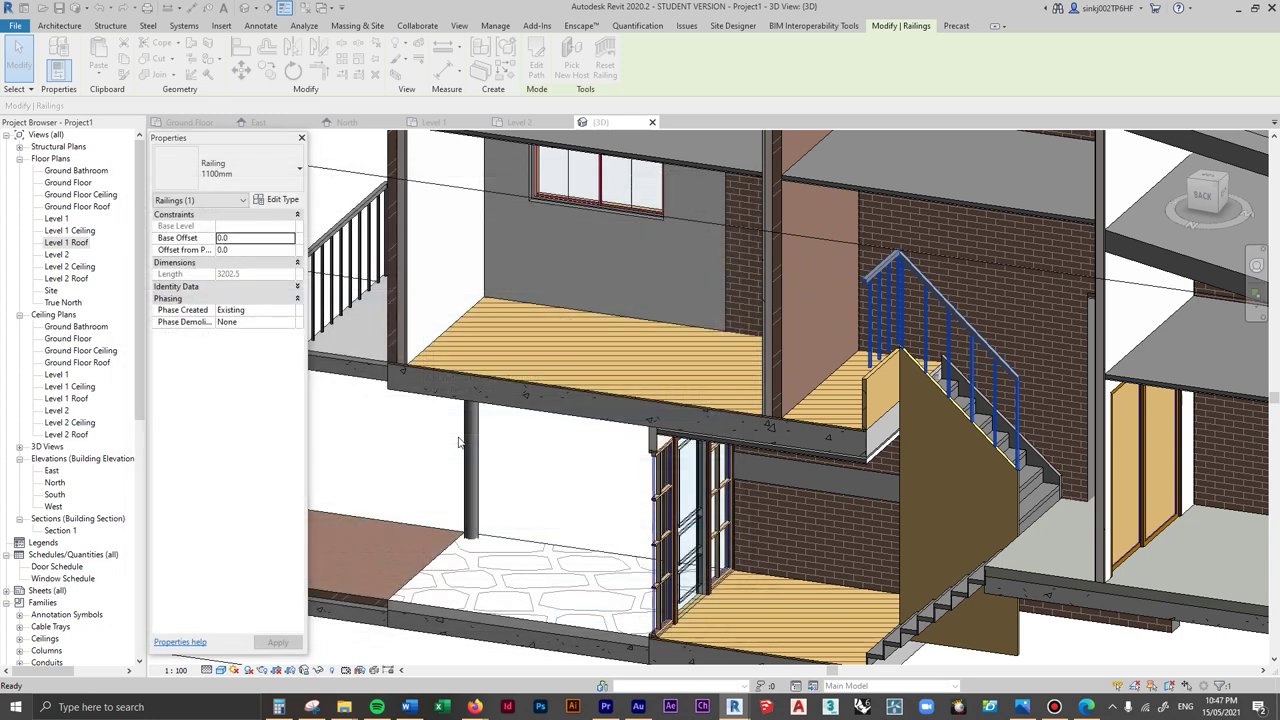
- Examine how the railing's balusters meet the tops of the sloping and short timber support walls in 3D
scroll(1025, 455, "up", 3)
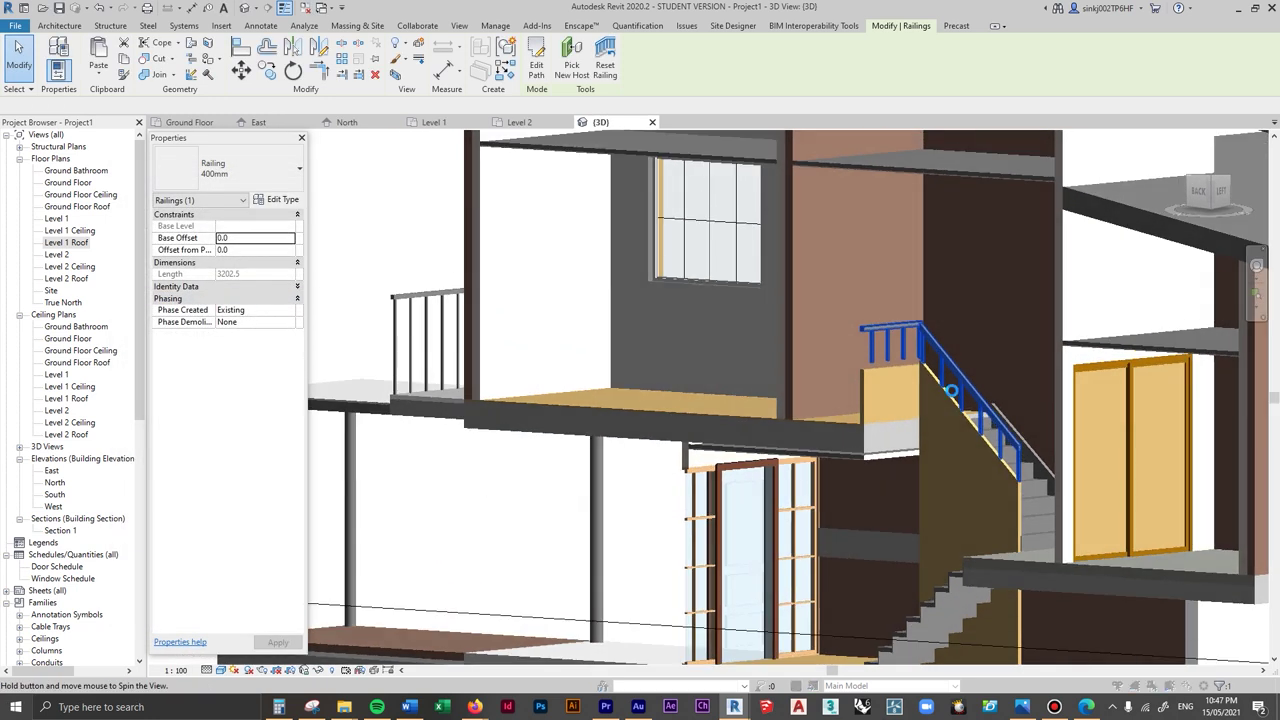
key("Escape")
scroll(942, 422, "up", 2)
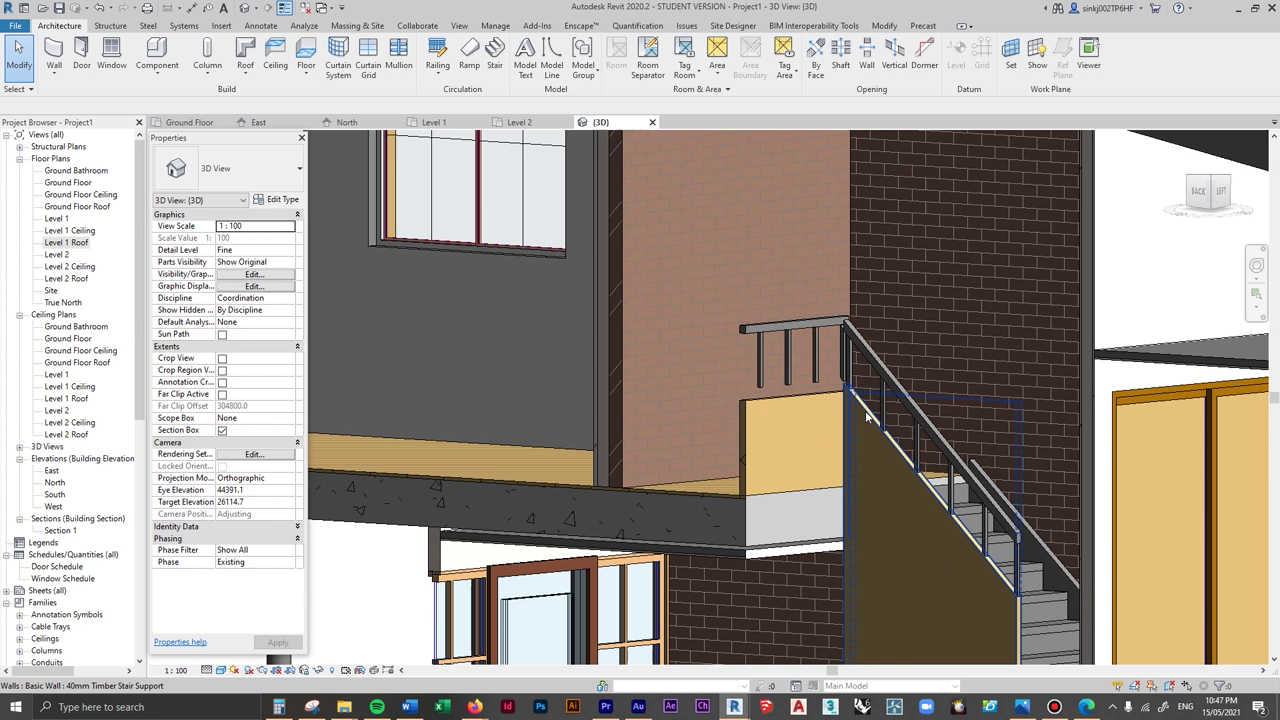
left_click(855, 403)
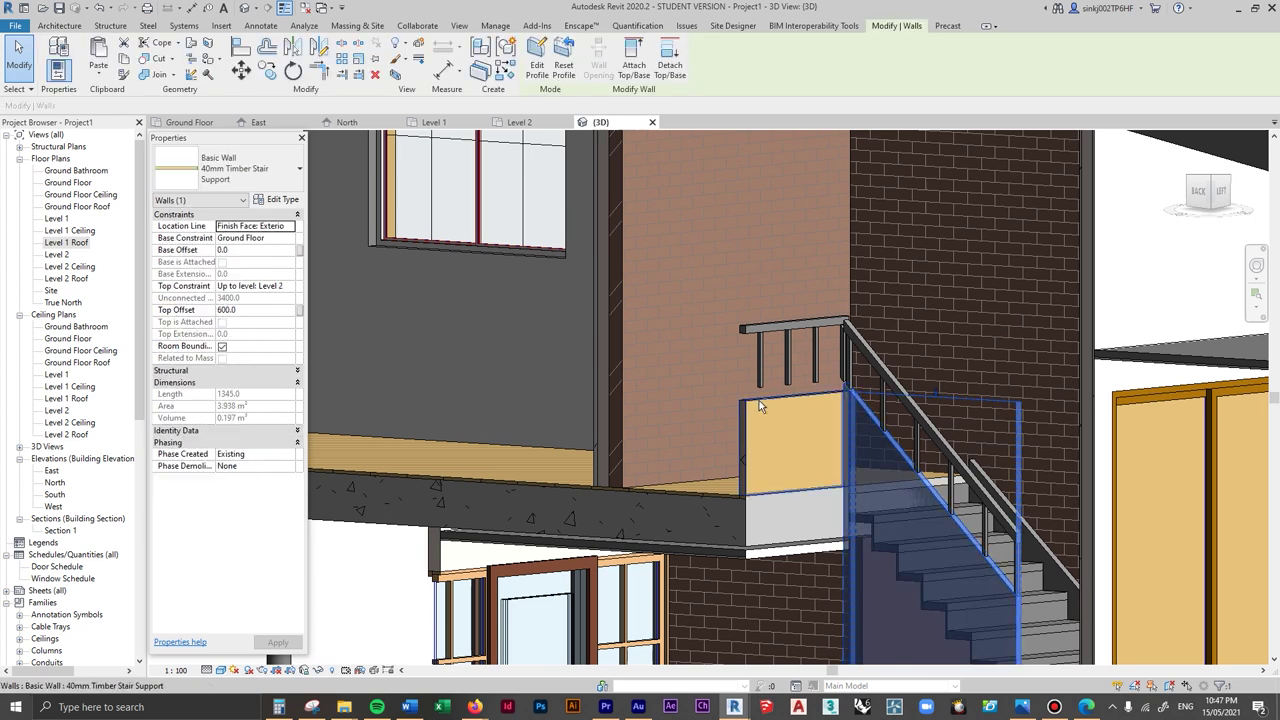
middle_click_drag(757, 403, 799, 409, "shift")
left_click(795, 408)
scroll(828, 398, "up", 5)
scroll(717, 433, "up", 2)
key("Escape")
left_click(751, 443)
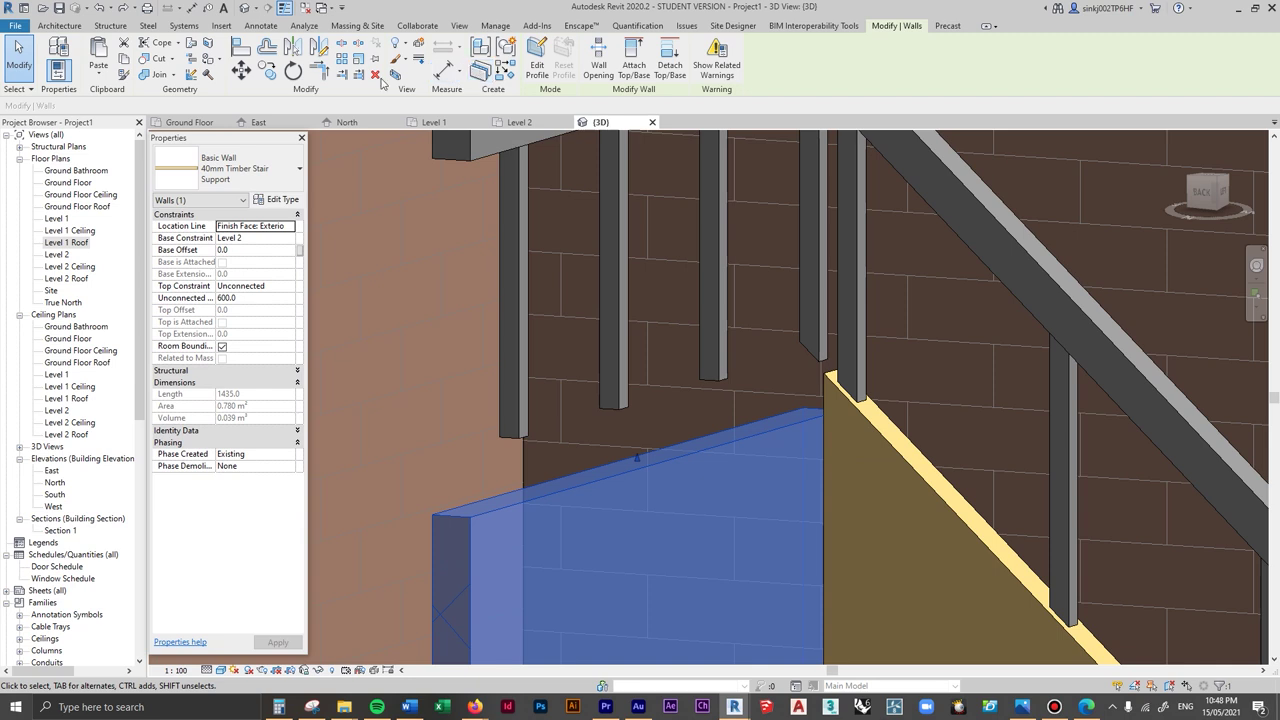
key("Escape")
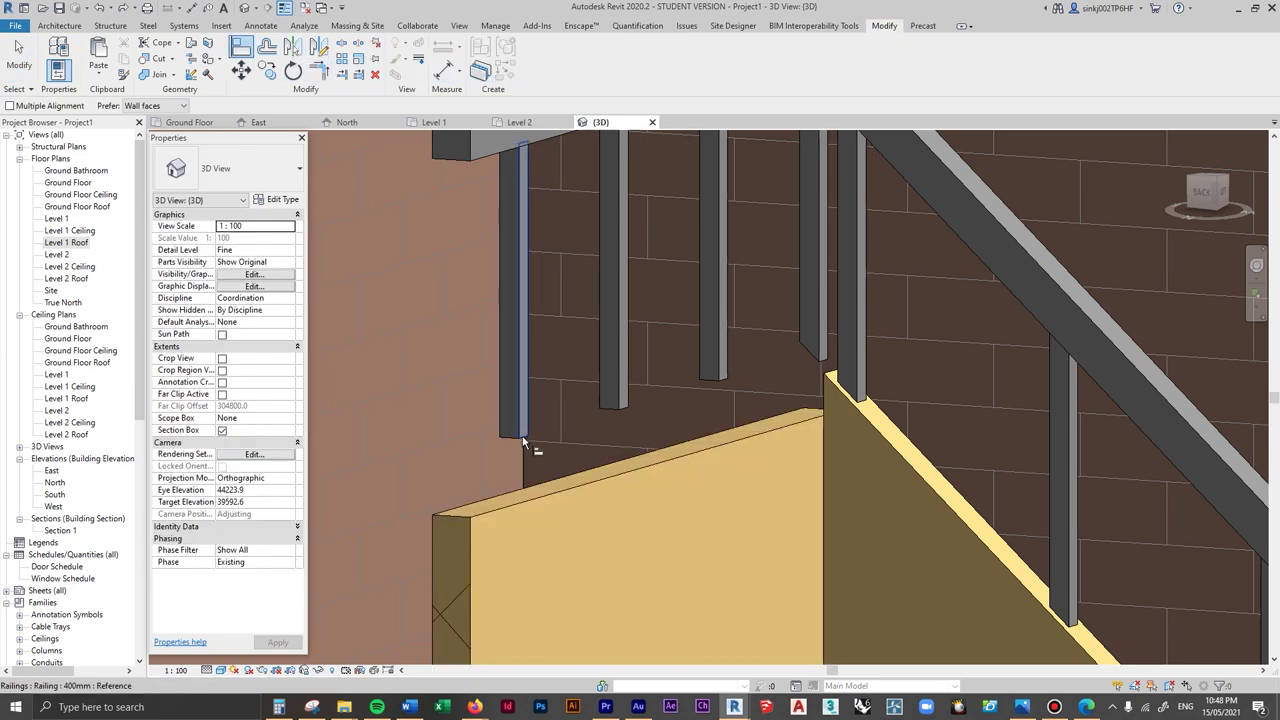
scroll(518, 439, "up", 3)
middle_click_drag(518, 439, 921, 338)
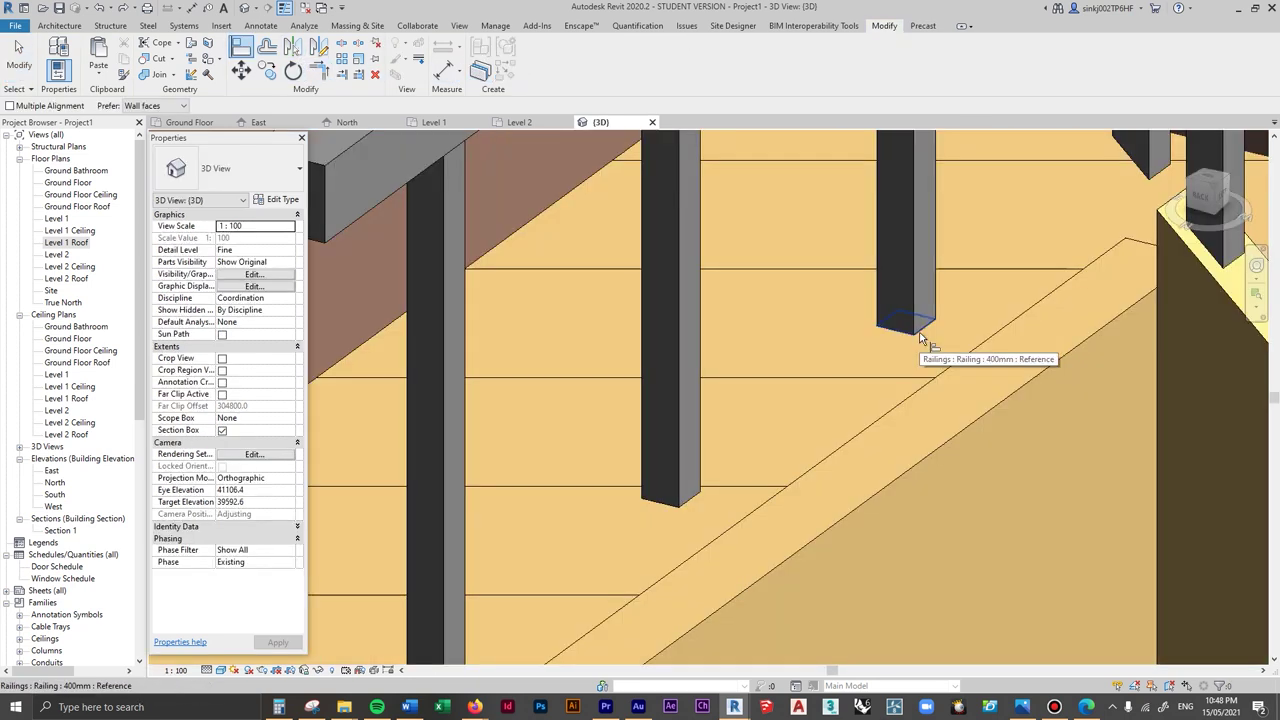
left_click(921, 338)
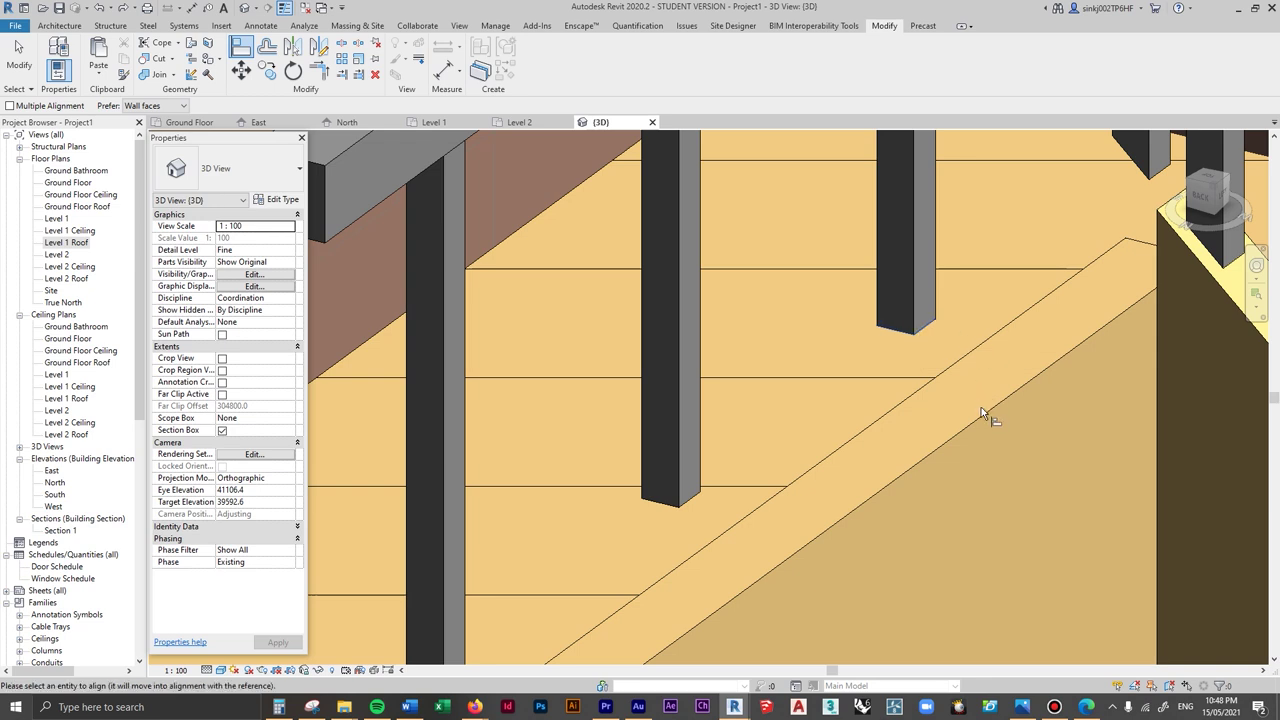
scroll(985, 415, "down", 5)
key("Escape")
key("Escape")
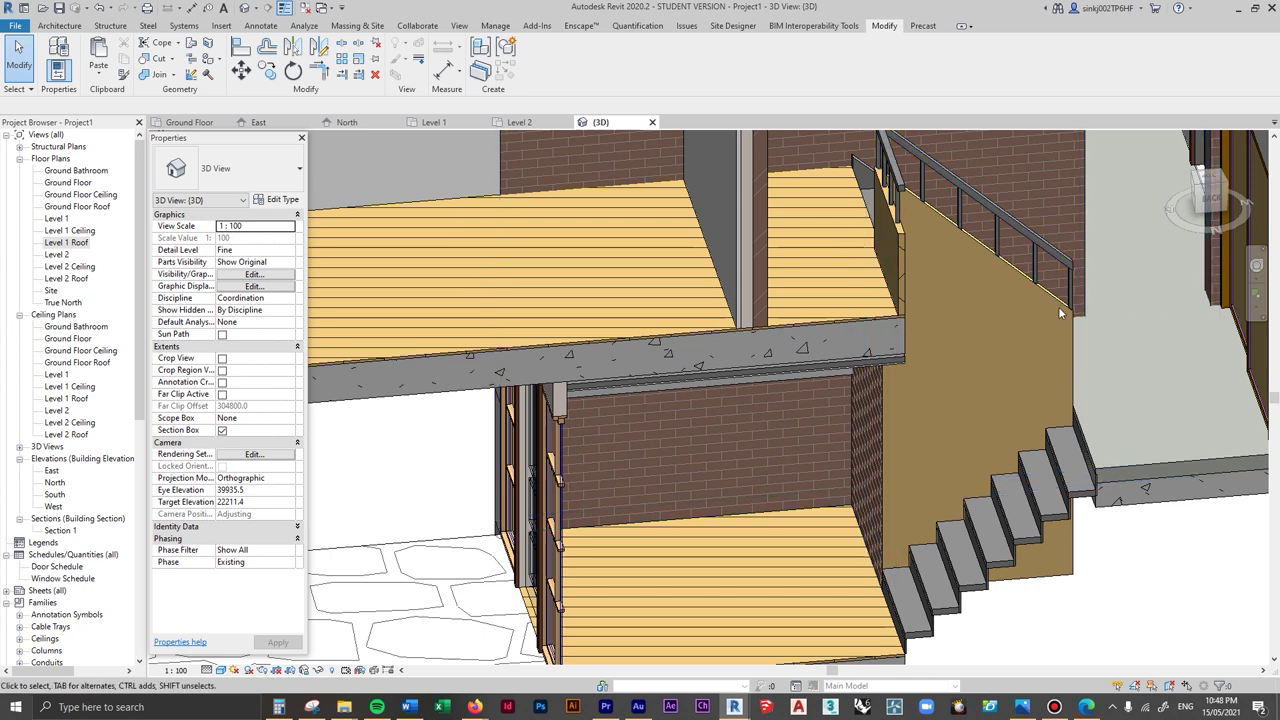
- Compare the low railing along the sloping timber support wall with the handrail in the staircase reference photo
left_click(1021, 706)
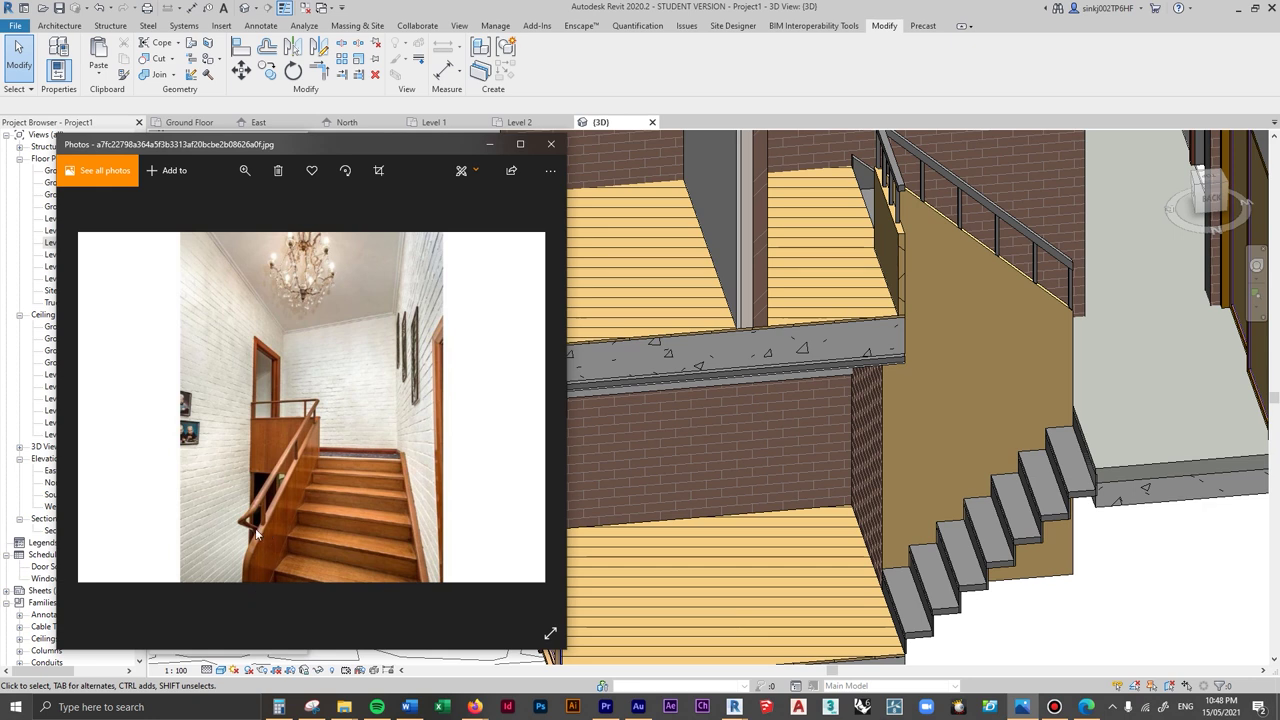
left_click(565, 8)
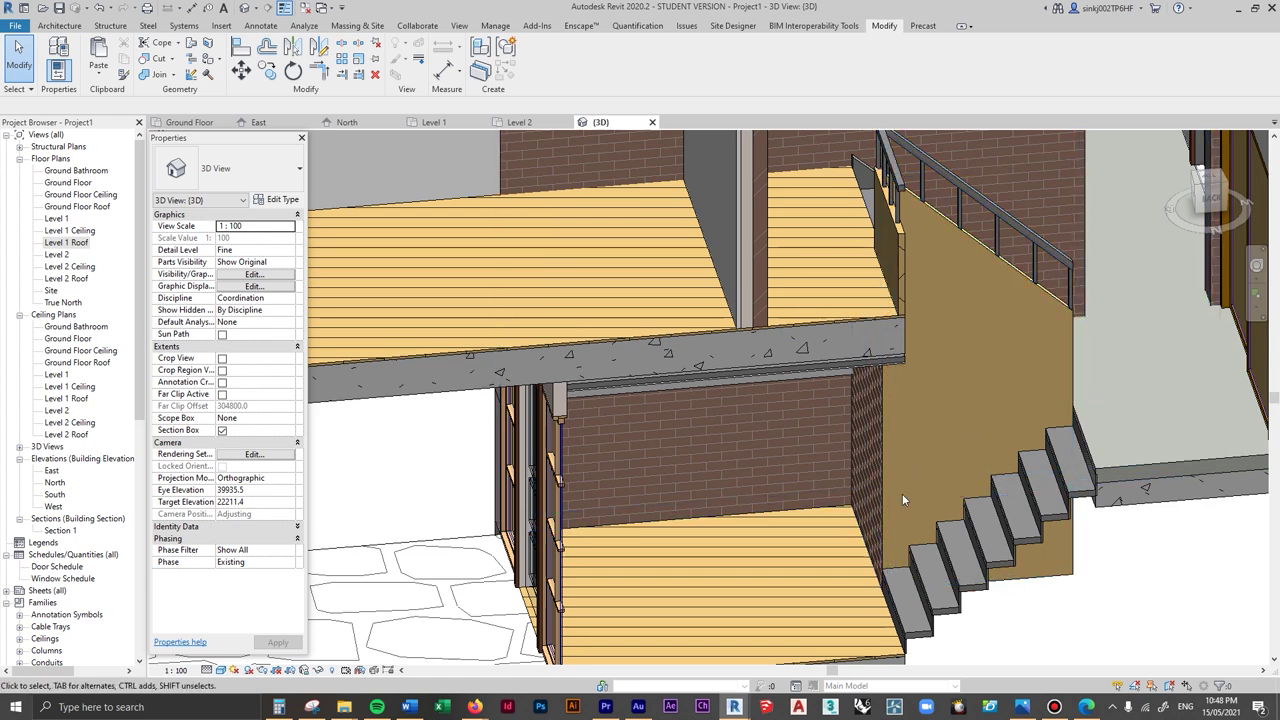
left_click(1030, 700)
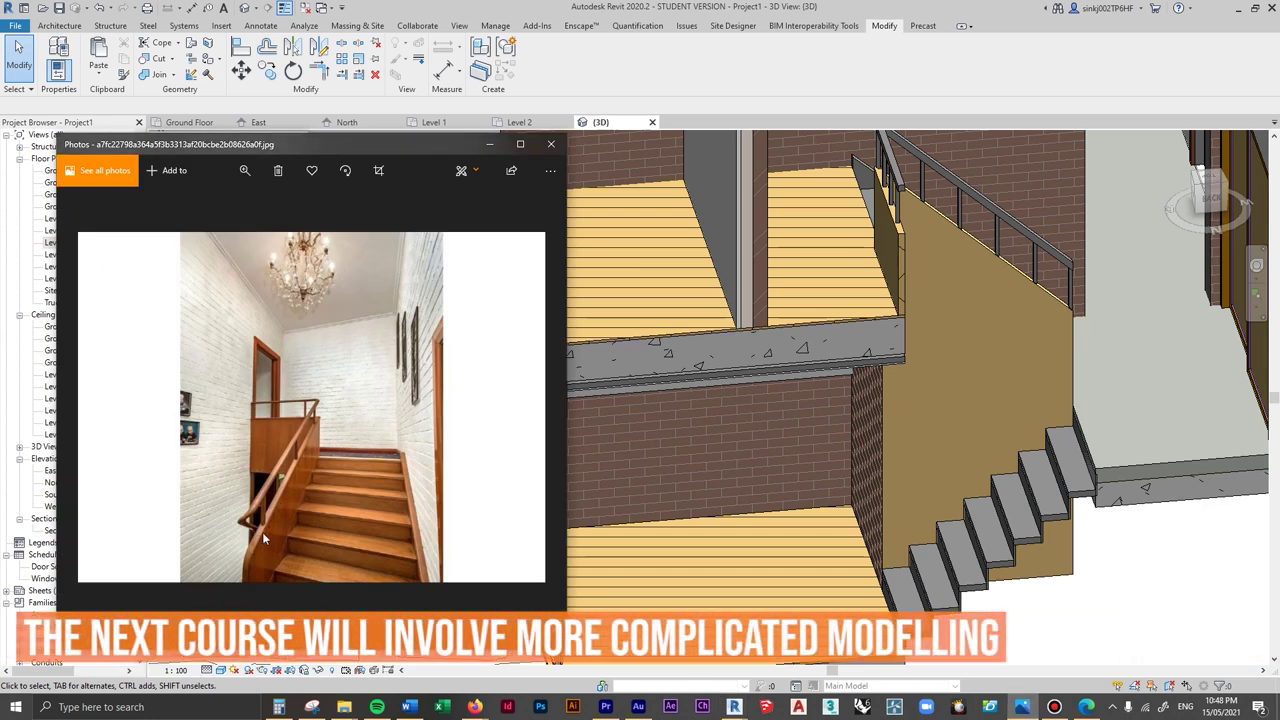
left_click(694, 106)
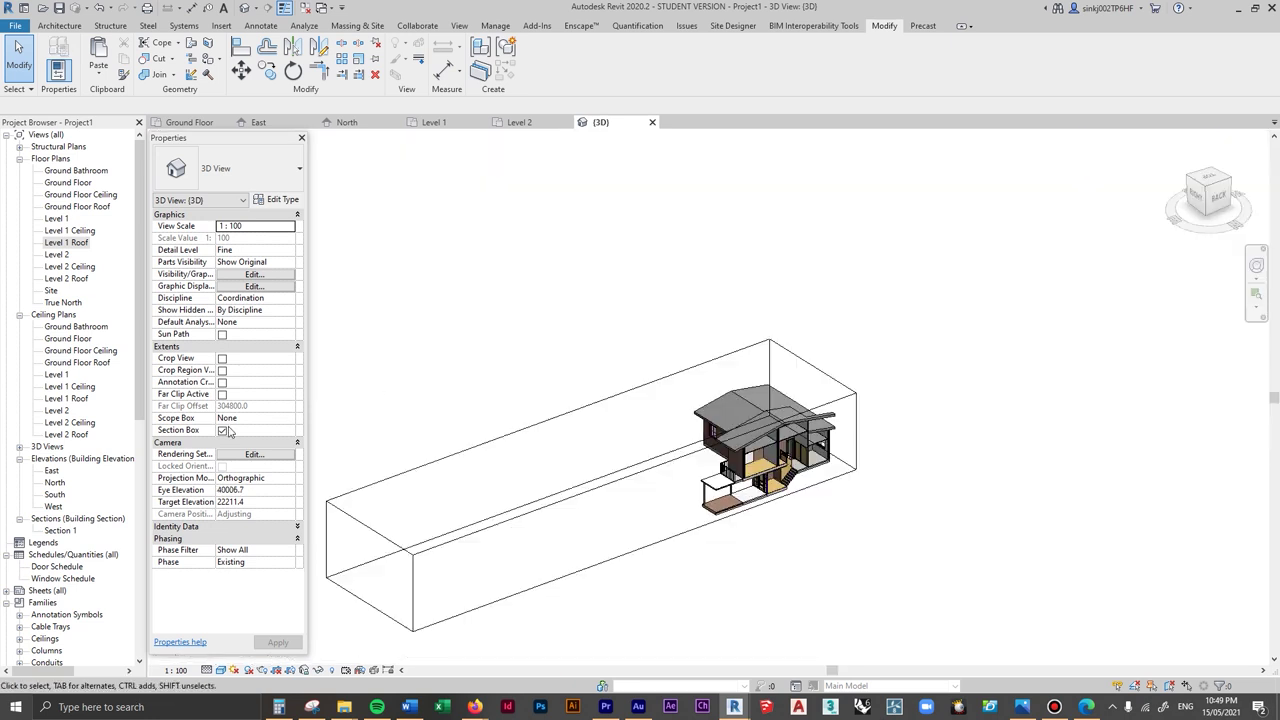
- Turn off the 3D view's section box and show the whole house from its front and right sides
left_click(222, 431)
scroll(805, 480, "up", 3)
middle_click_drag(805, 482, 948, 507, "shift")
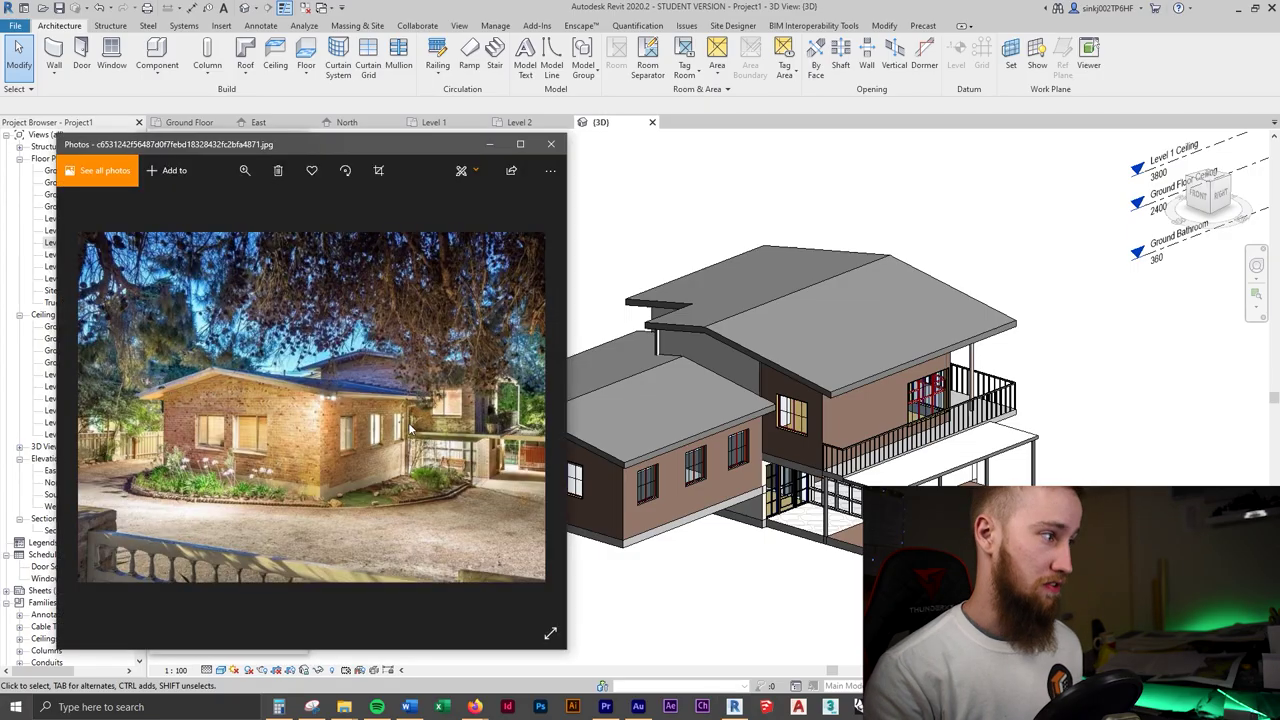
- Examine the roof edges, eaves and gable end in the exterior reference photo
scroll(335, 395, "up", 2)
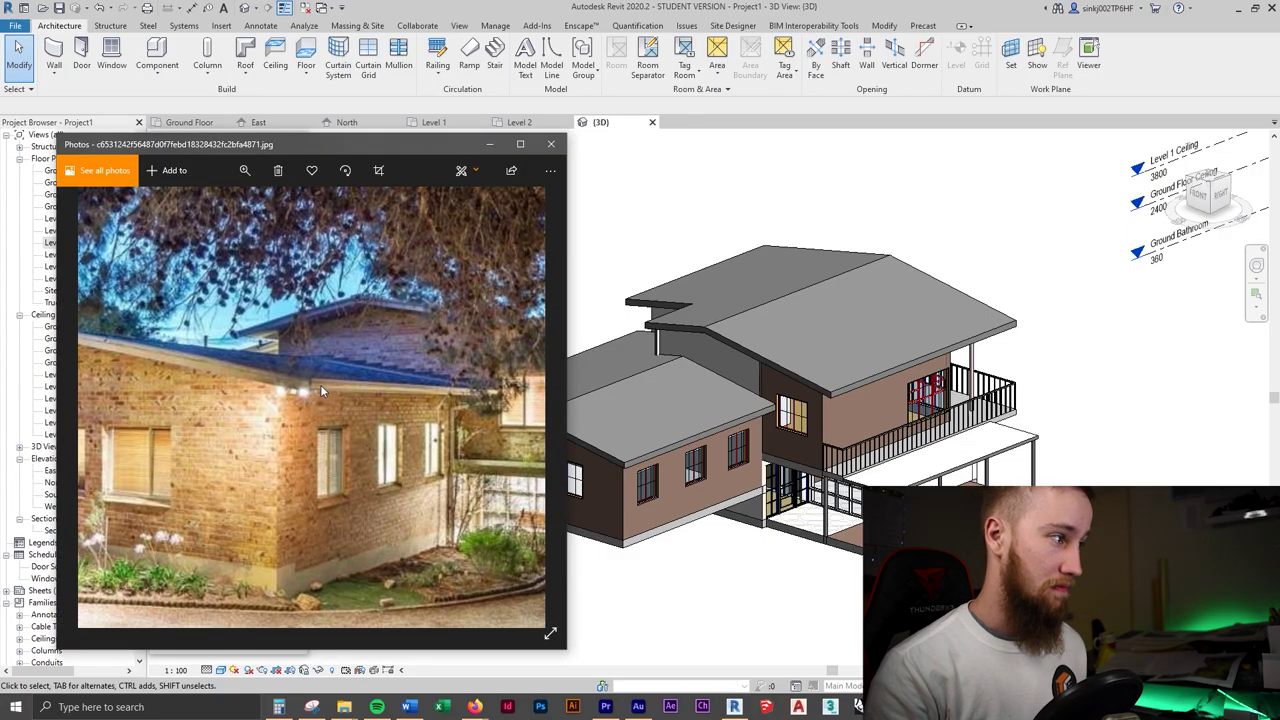
left_click_drag(482, 380, 310, 414)
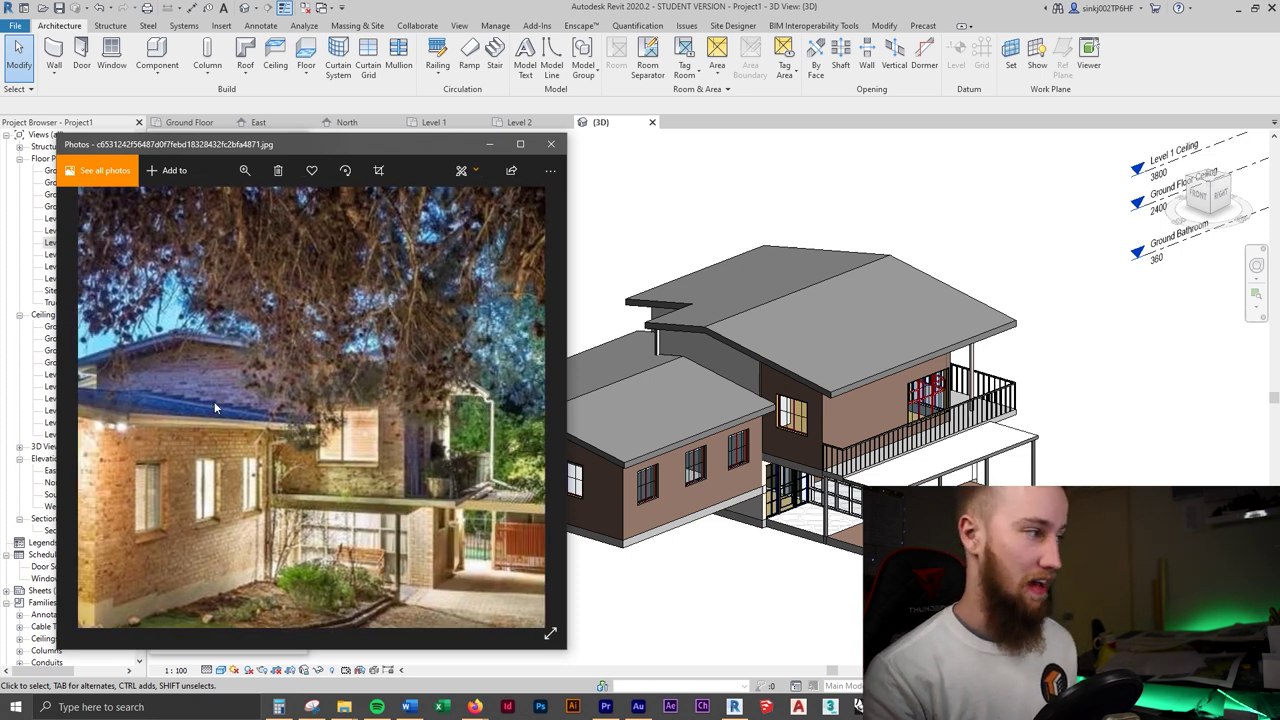
left_click_drag(214, 405, 453, 425)
left_click_drag(283, 427, 458, 429)
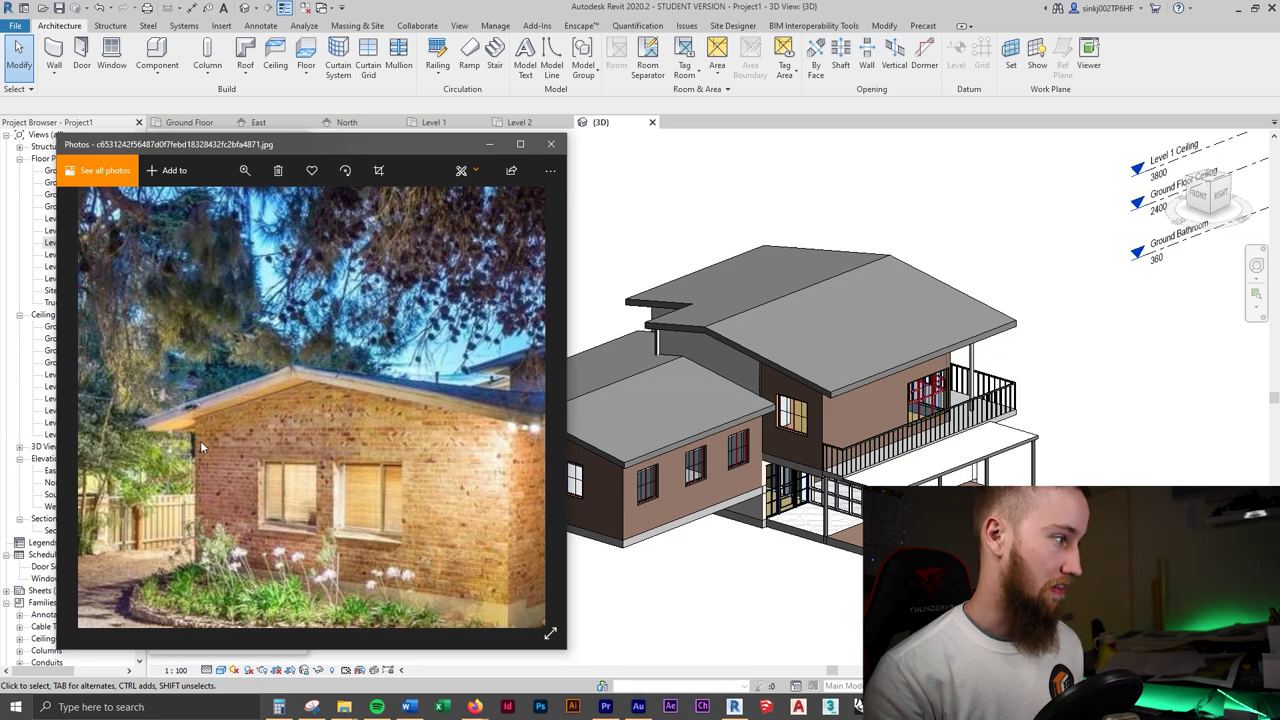
key("Right")
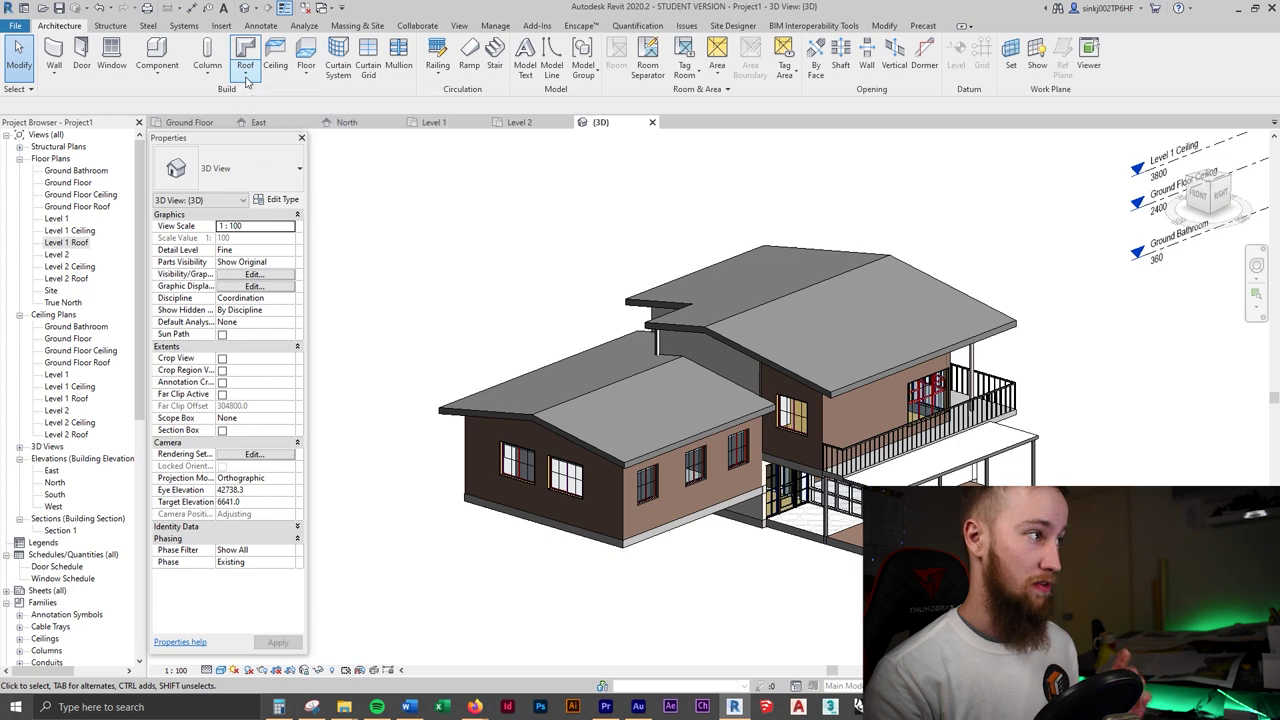
- Try placing a gutter directly on the lower roof's eave above the three narrow windows
left_click(245, 76)
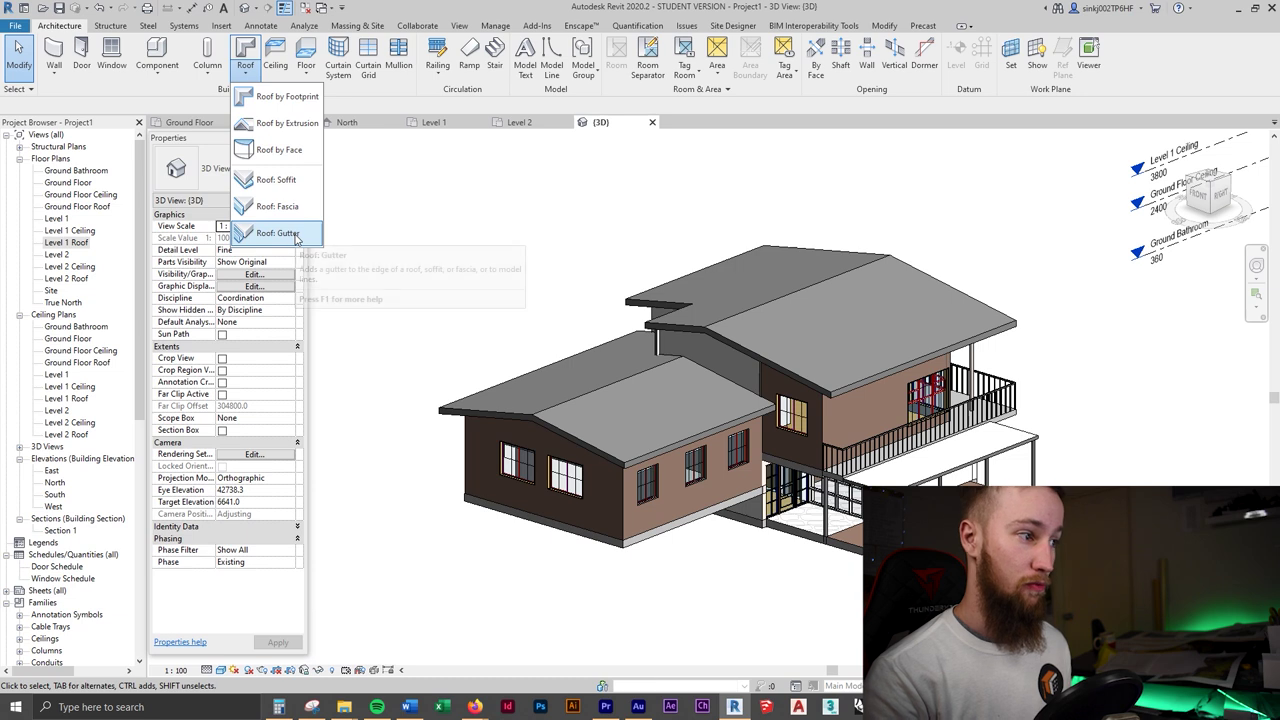
left_click(280, 233)
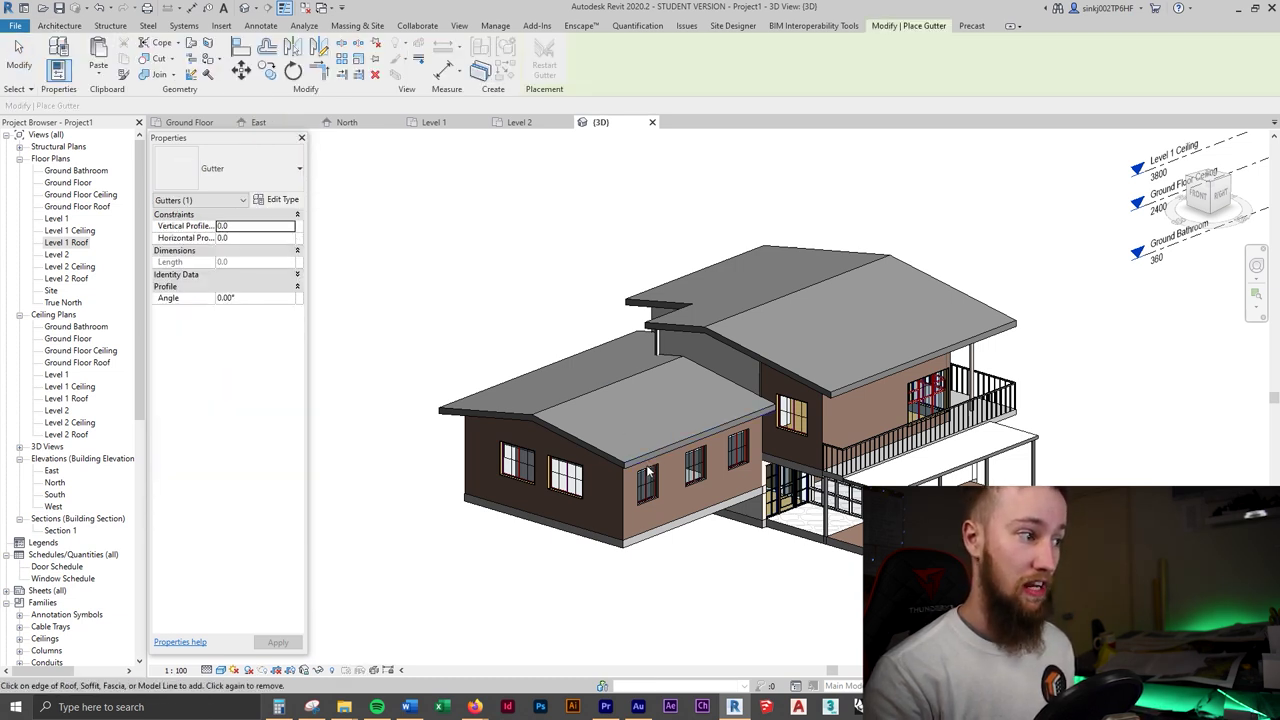
scroll(646, 470, "up", 5)
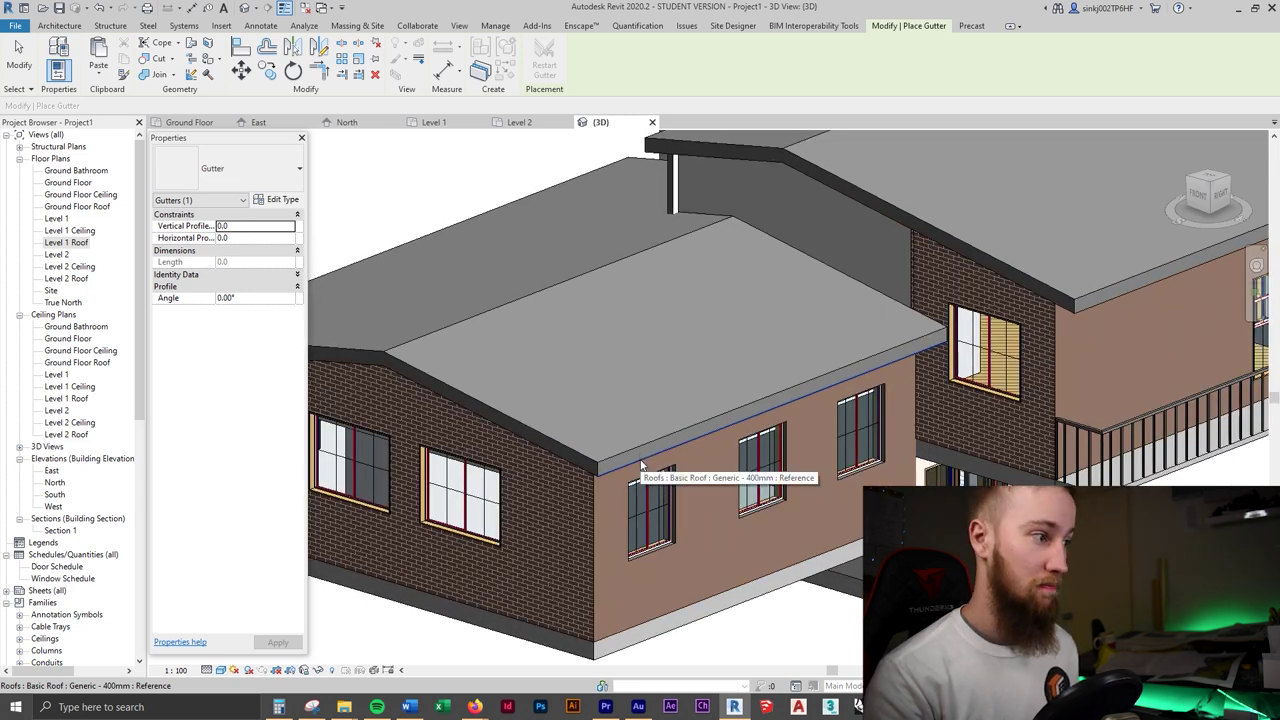
left_click(643, 466)
middle_click_drag(722, 508, 756, 448, "shift")
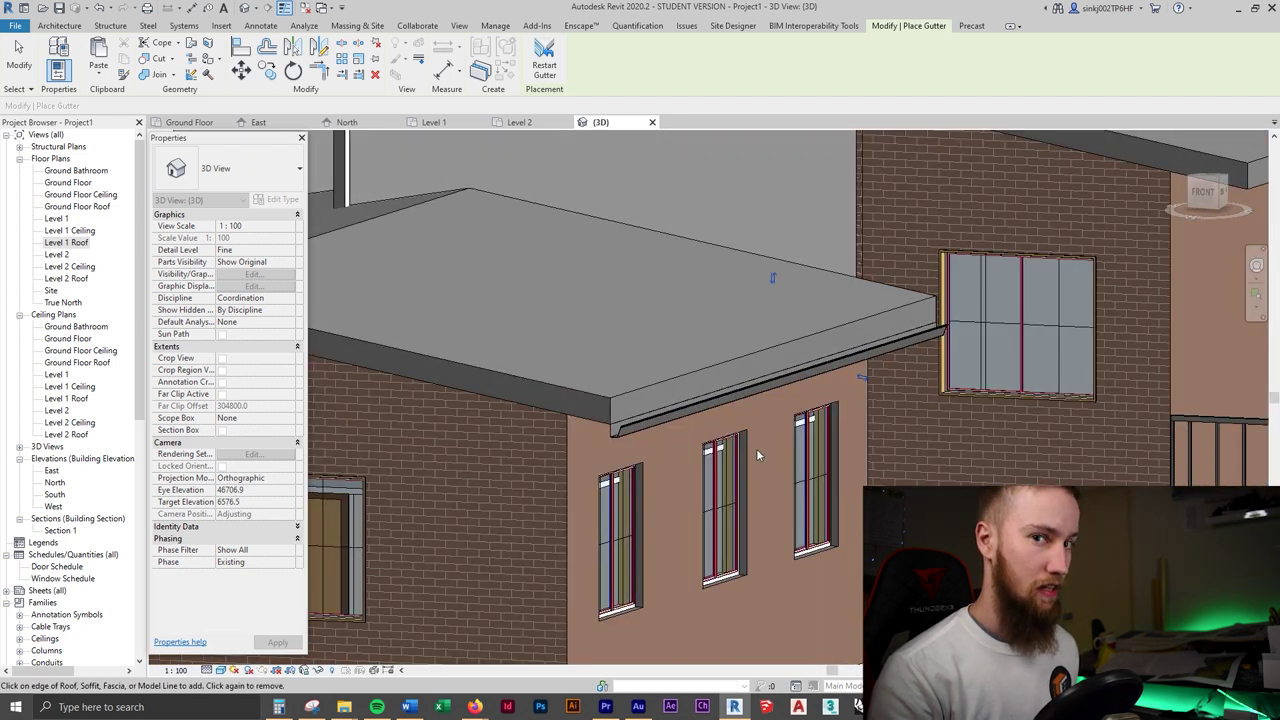
left_click(643, 394)
scroll(696, 411, "down", 5)
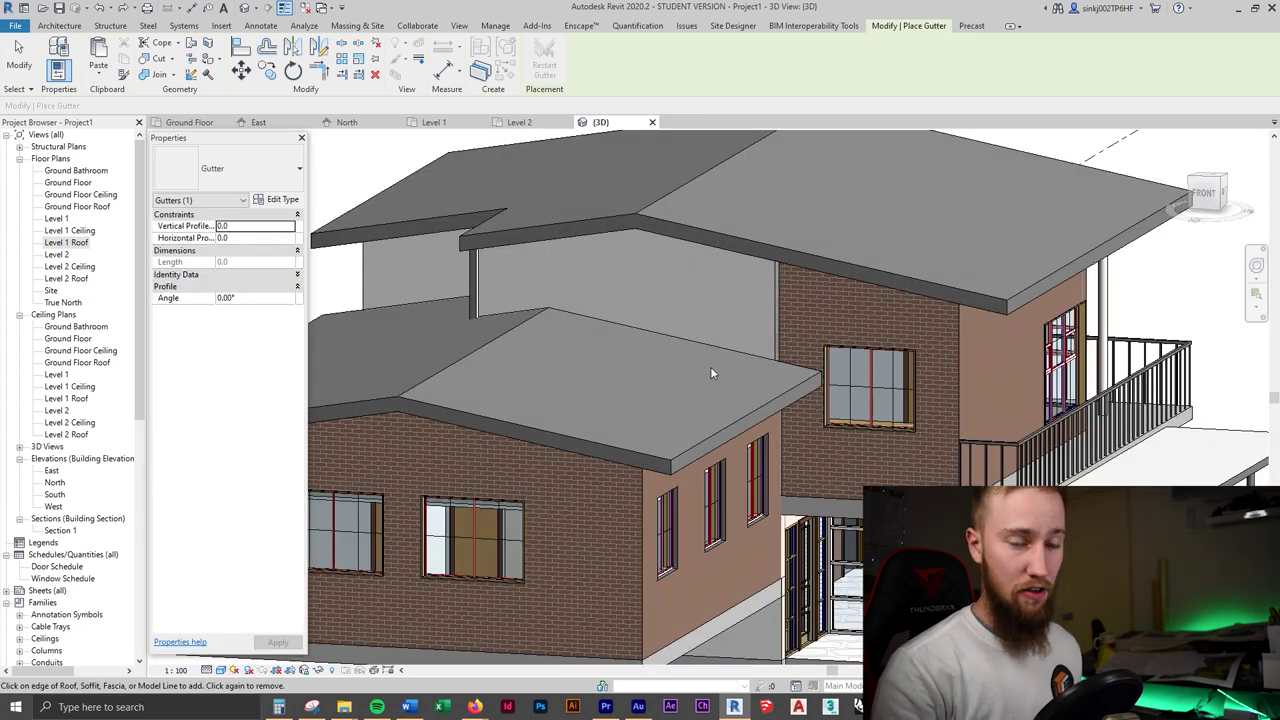
key("Escape")
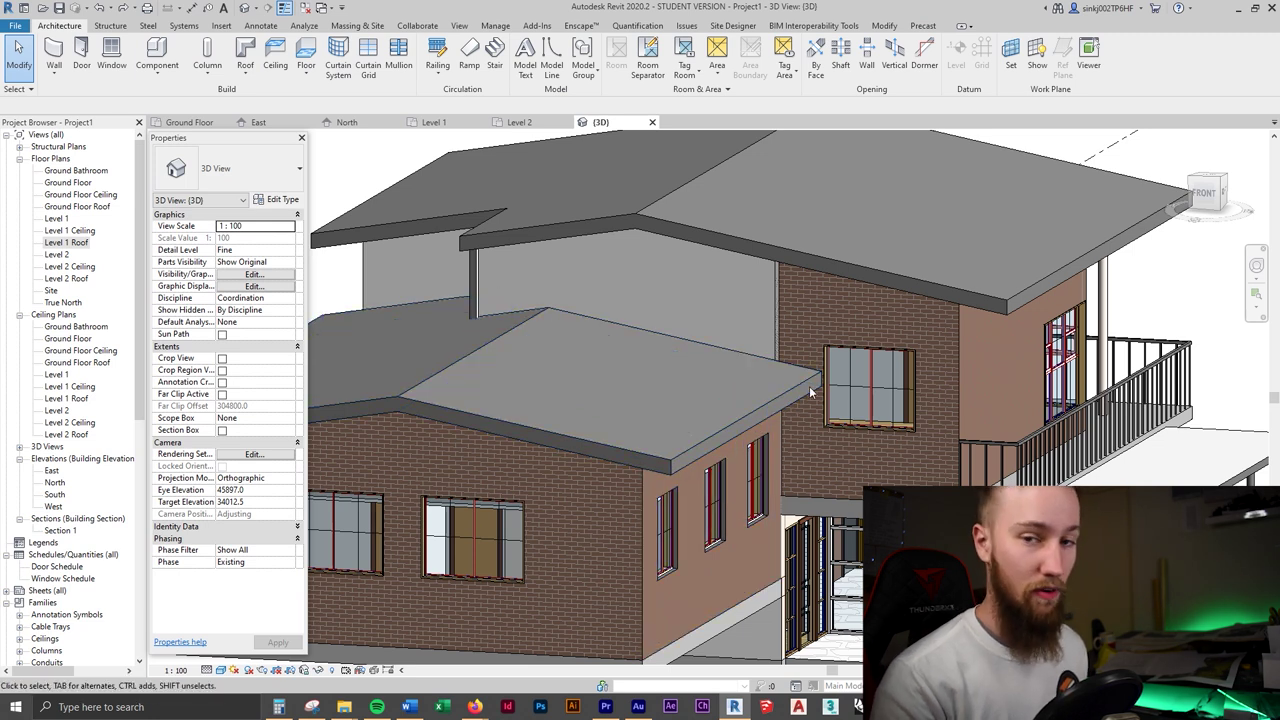
- Add a roof fascia along the lower roof's eave above the three narrow windows
left_click(246, 72)
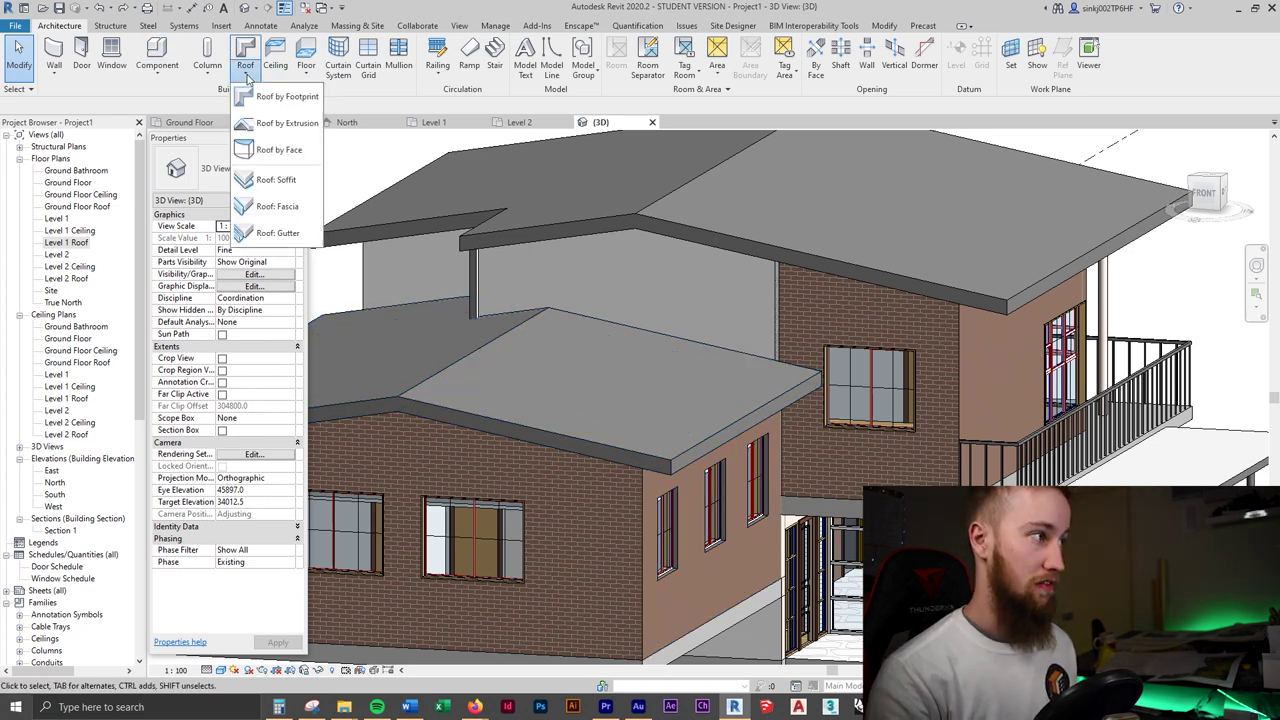
left_click(274, 207)
left_click(689, 459)
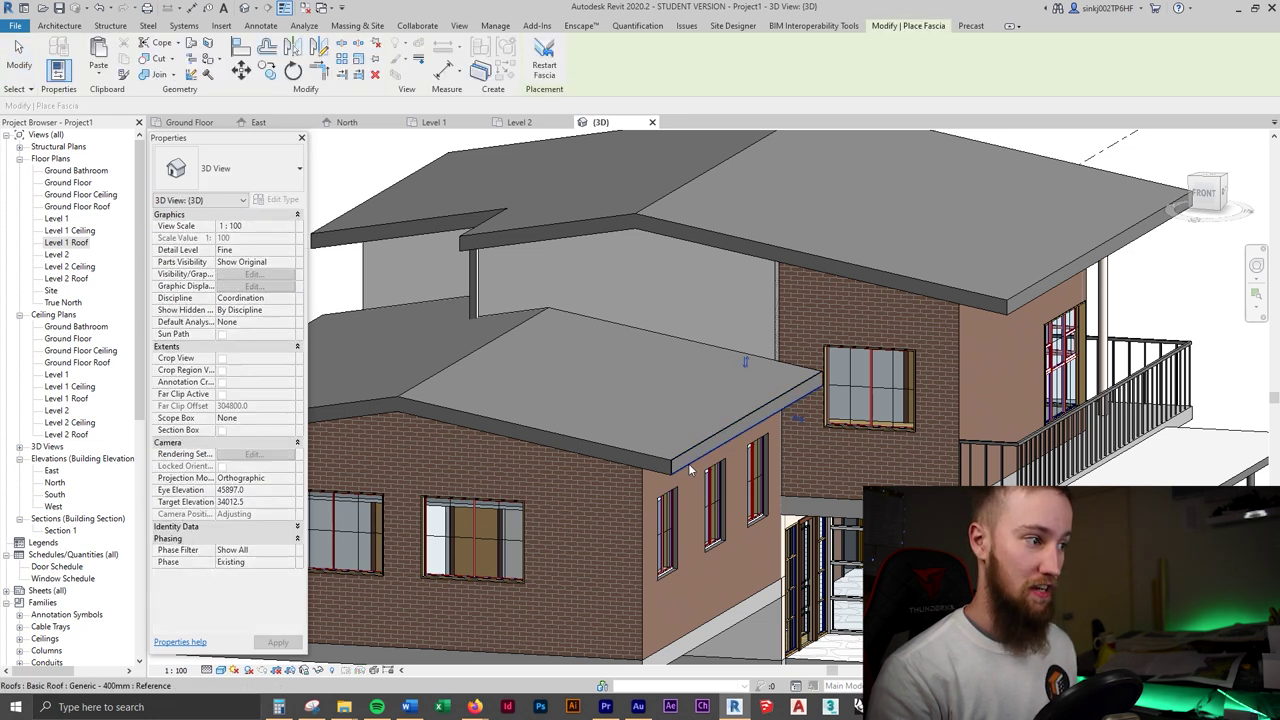
scroll(689, 484, "up", 5)
middle_click_drag(689, 484, 789, 378, "shift")
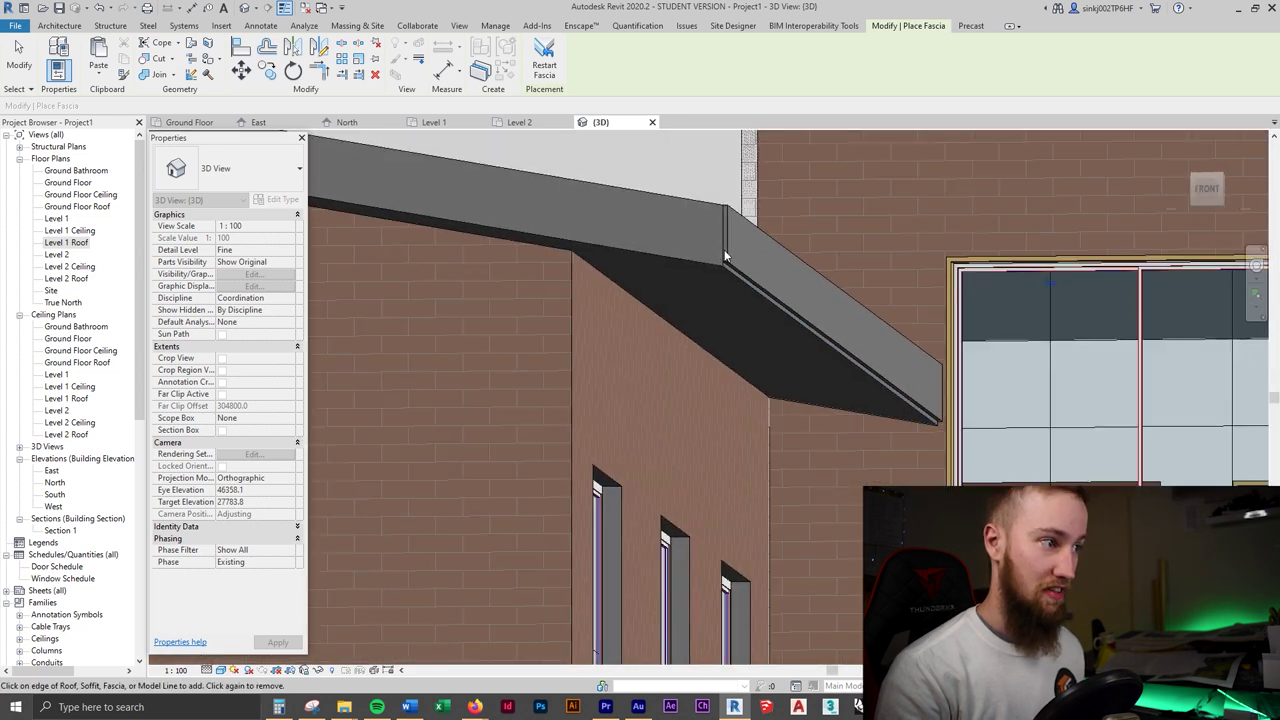
scroll(790, 310, "up", 2)
middle_click_drag(789, 304, 793, 377, "shift")
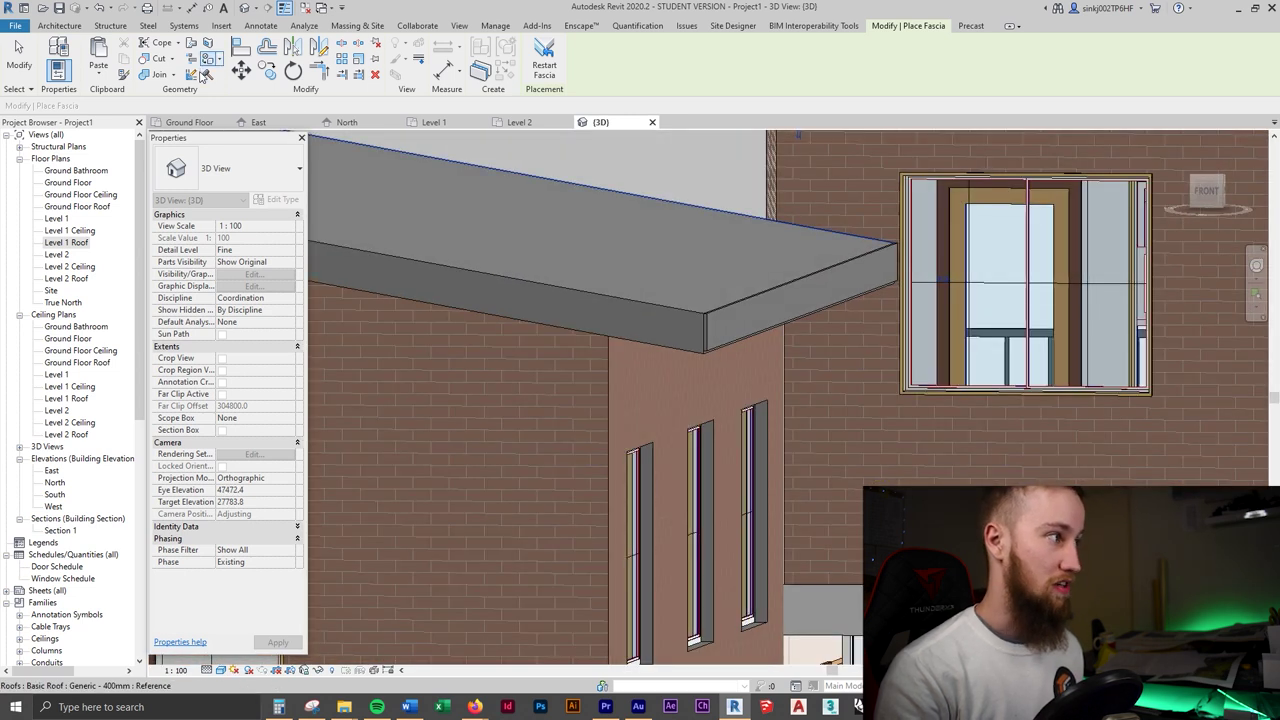
- Attach a gutter to the new fascia on the lower roof's eave above the three narrow windows
left_click(60, 26)
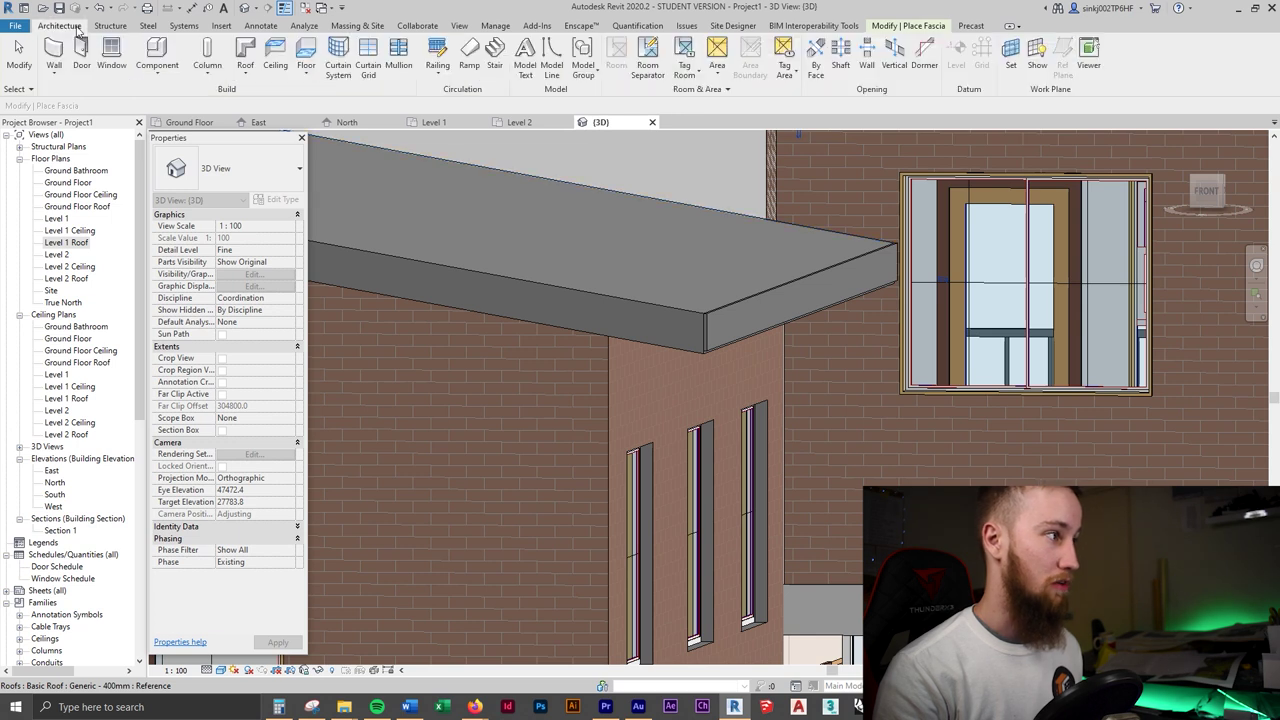
left_click(245, 74)
left_click(290, 233)
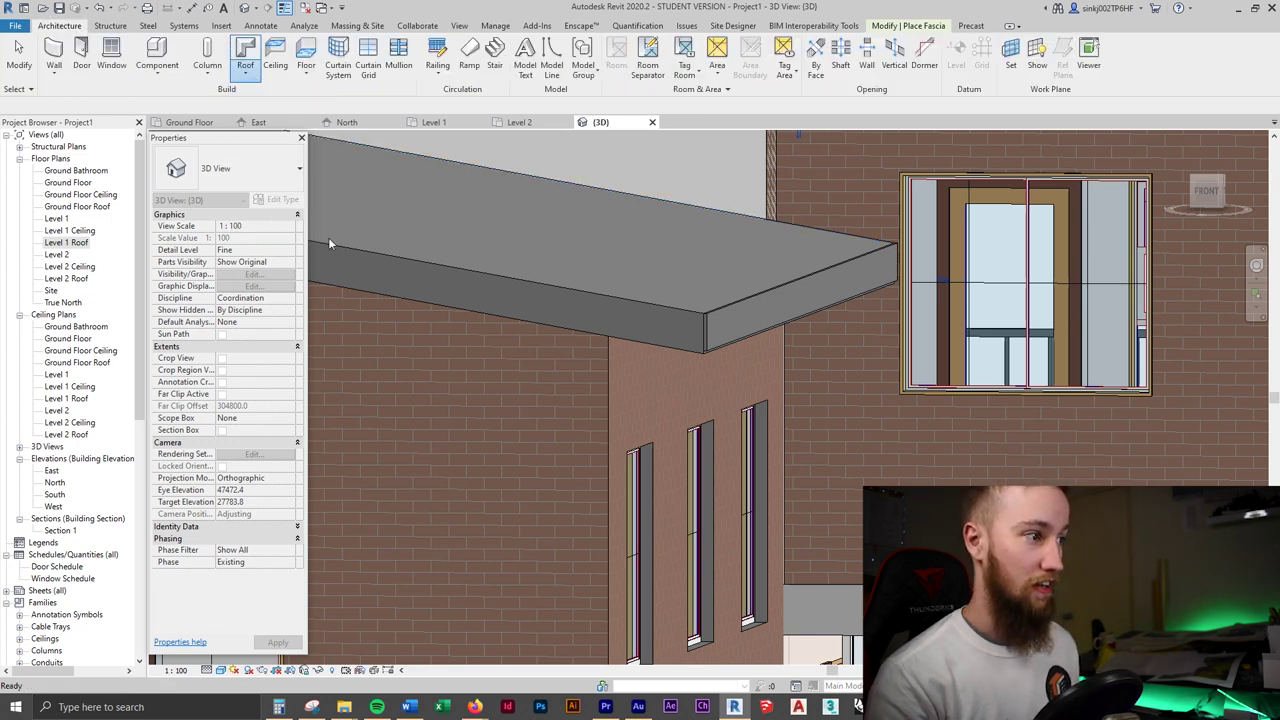
left_click(724, 341)
middle_click_drag(758, 369, 758, 403, "shift")
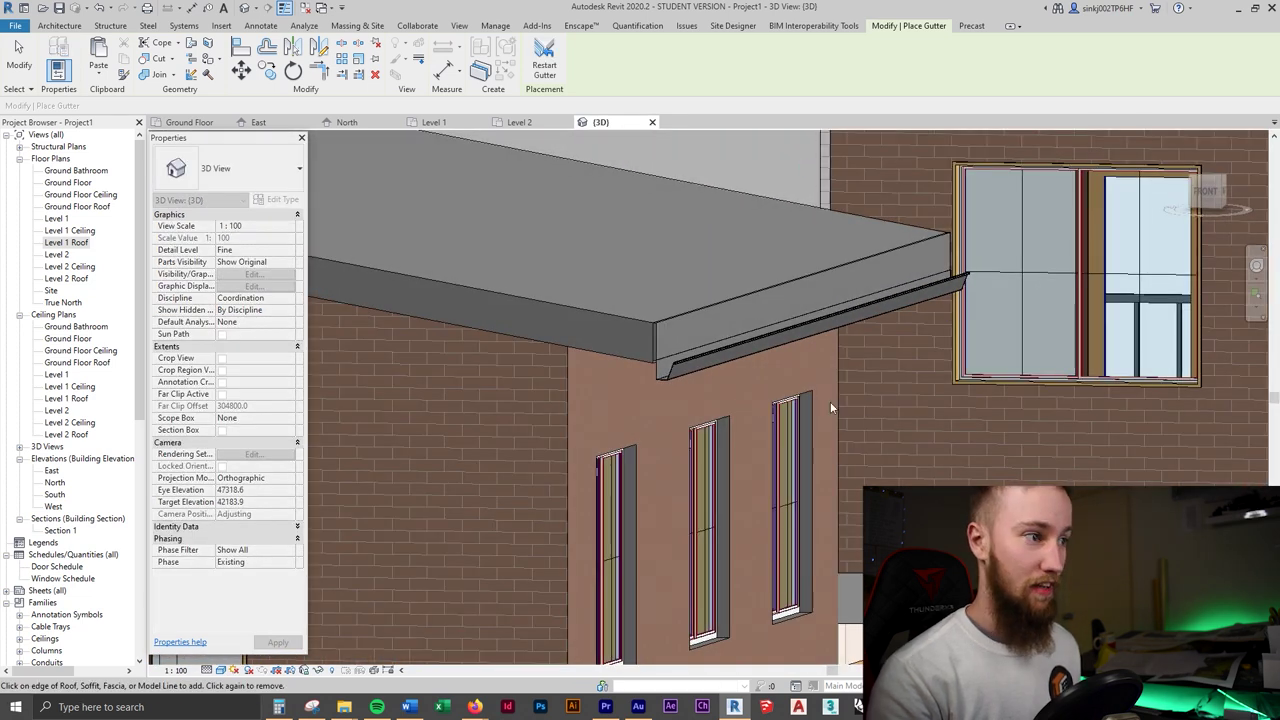
- Add roof fascias along the upper roof's balcony-side eave and the eaves on the opposite side of the house
scroll(830, 408, "down", 4)
scroll(897, 408, "down", 2)
middle_click_drag(897, 408, 860, 450, "shift")
scroll(1014, 308, "up", 3)
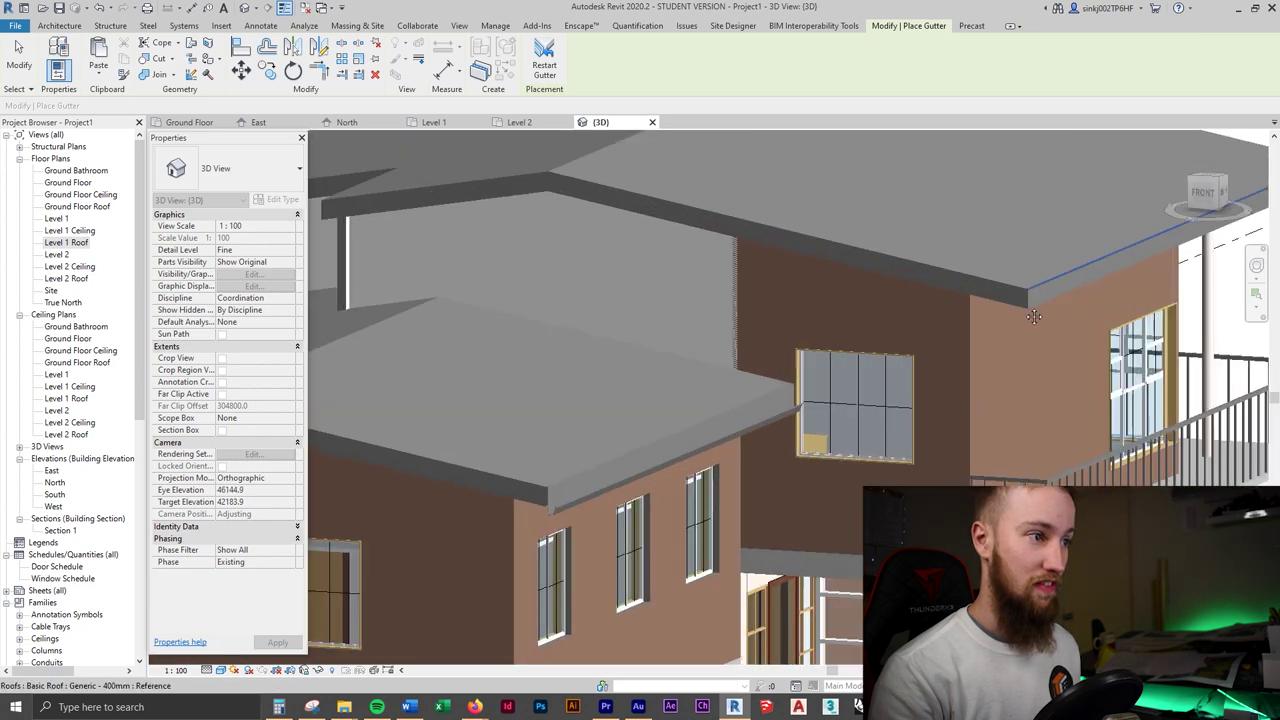
middle_click_drag(1034, 317, 898, 420)
left_click(59, 25)
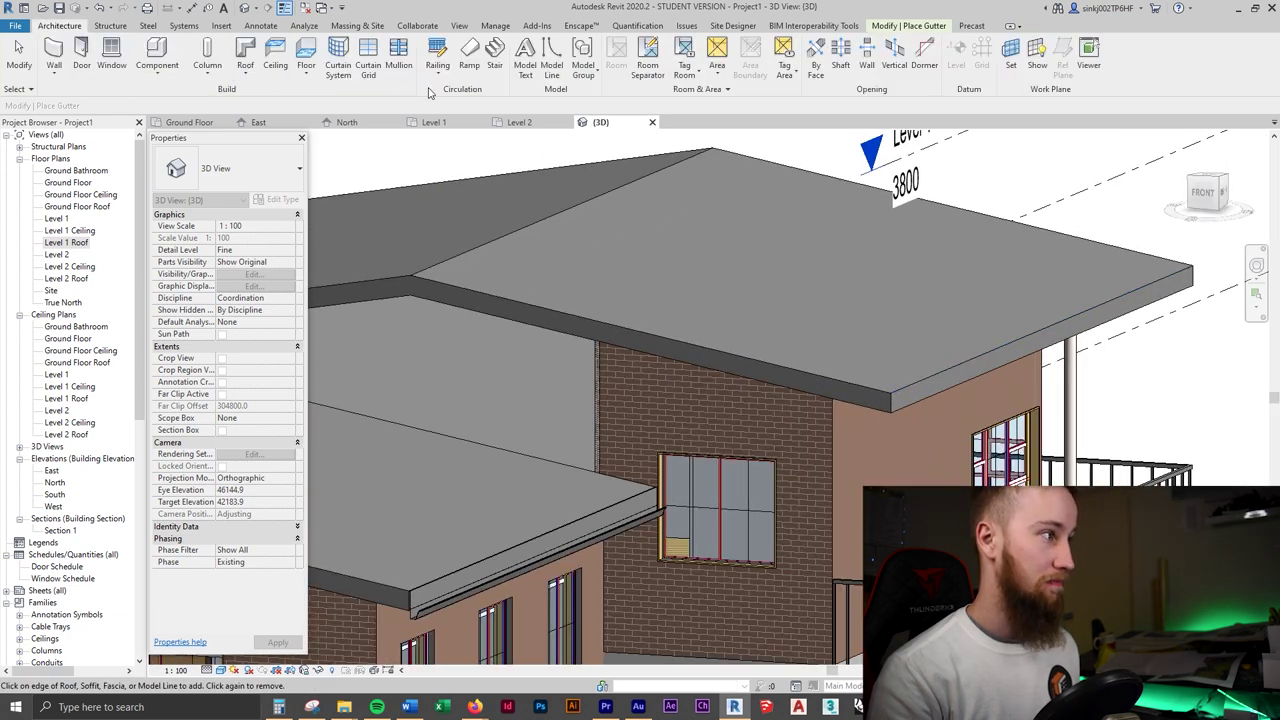
left_click(246, 75)
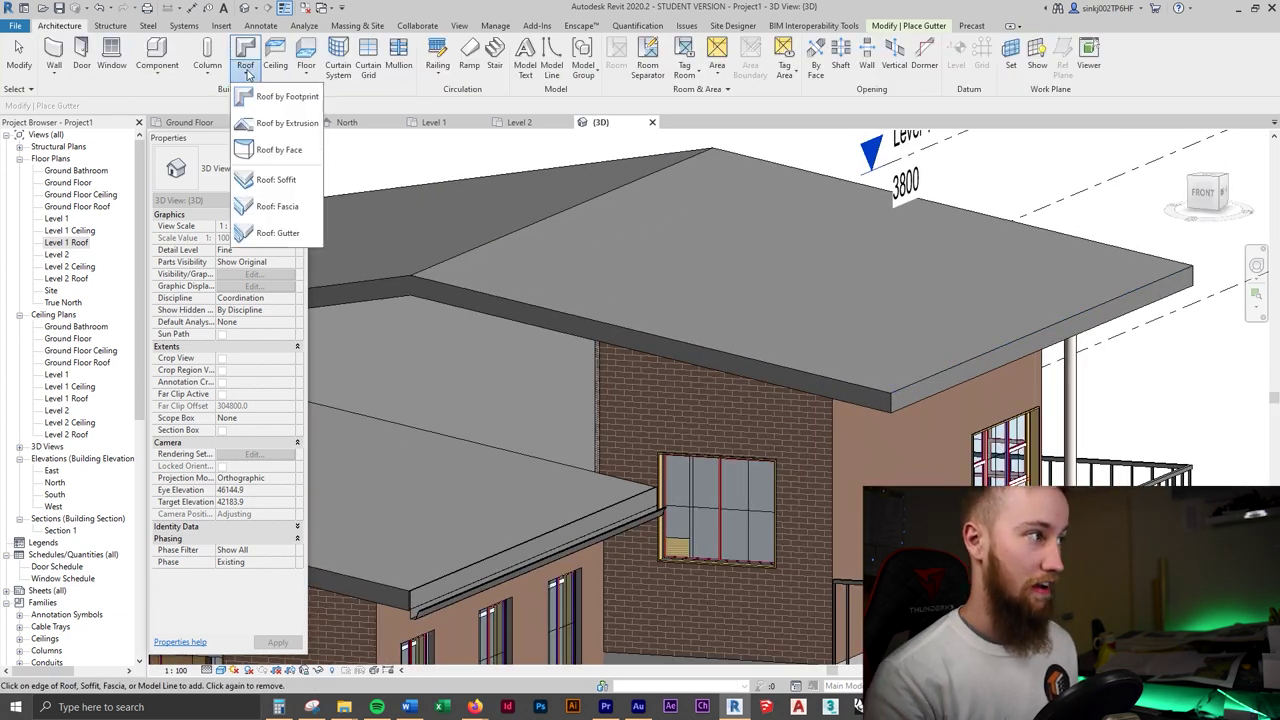
left_click(276, 206)
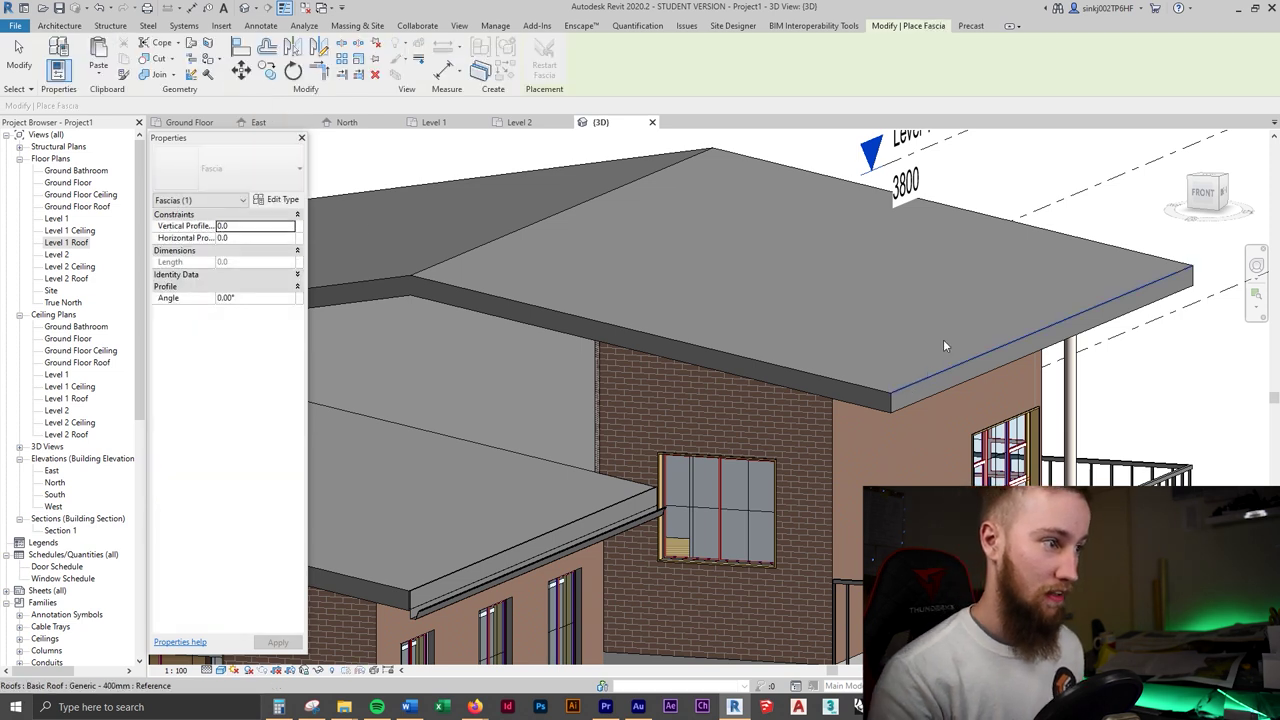
left_click(928, 372)
middle_click_drag(660, 323, 642, 416, "shift")
left_click(851, 494)
middle_click_drag(851, 494, 1029, 417, "shift")
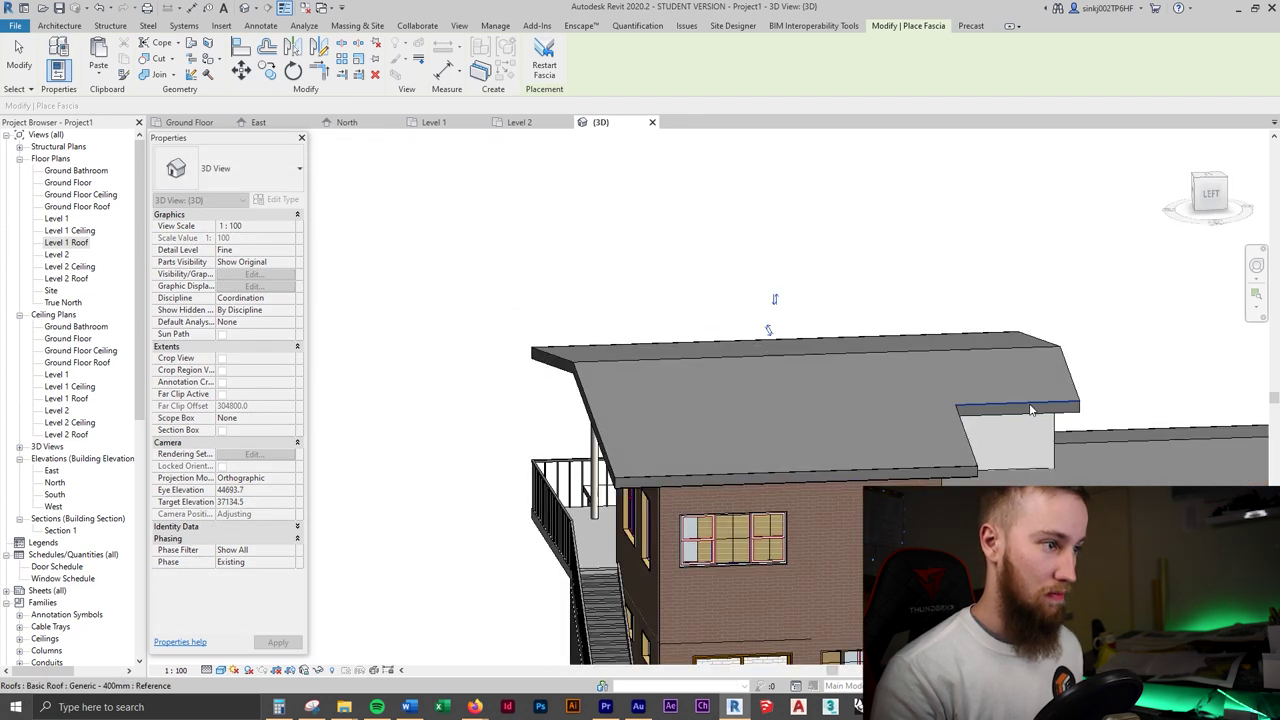
middle_click_drag(761, 427, 561, 278, "shift")
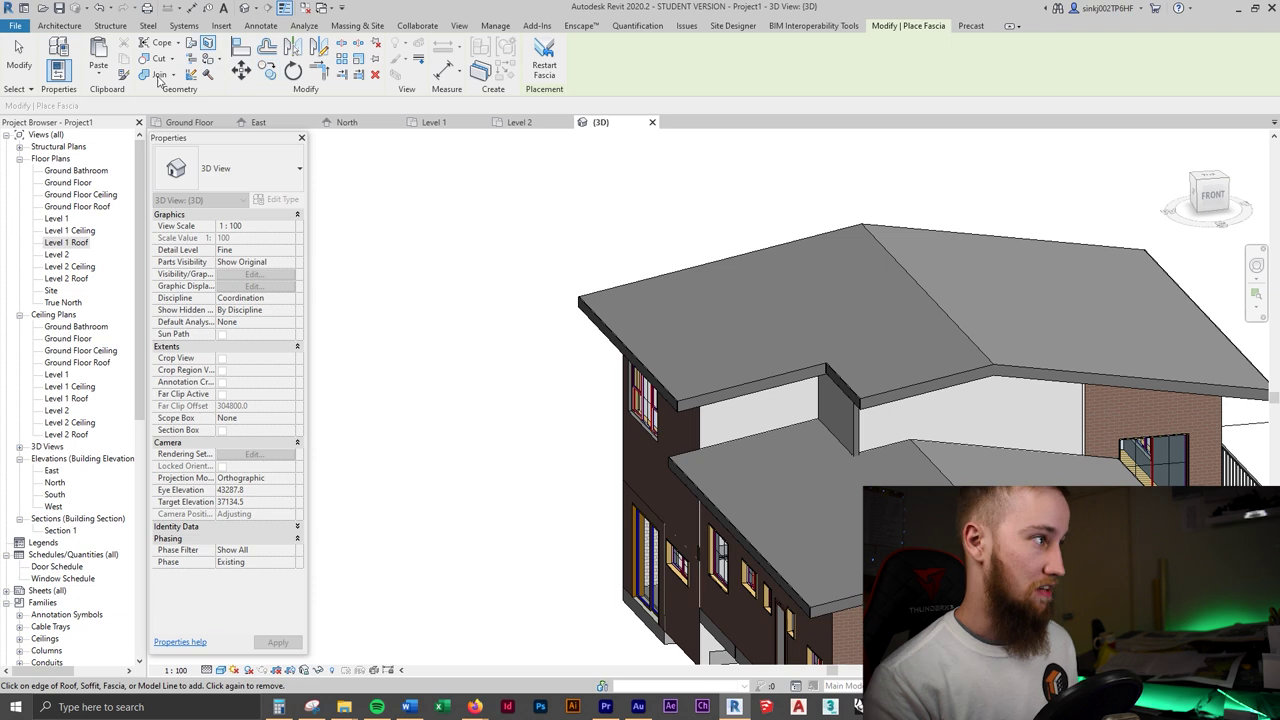
- Add a gutter along the lower roof's fascia on the side opposite the three narrow windows
left_click(64, 28)
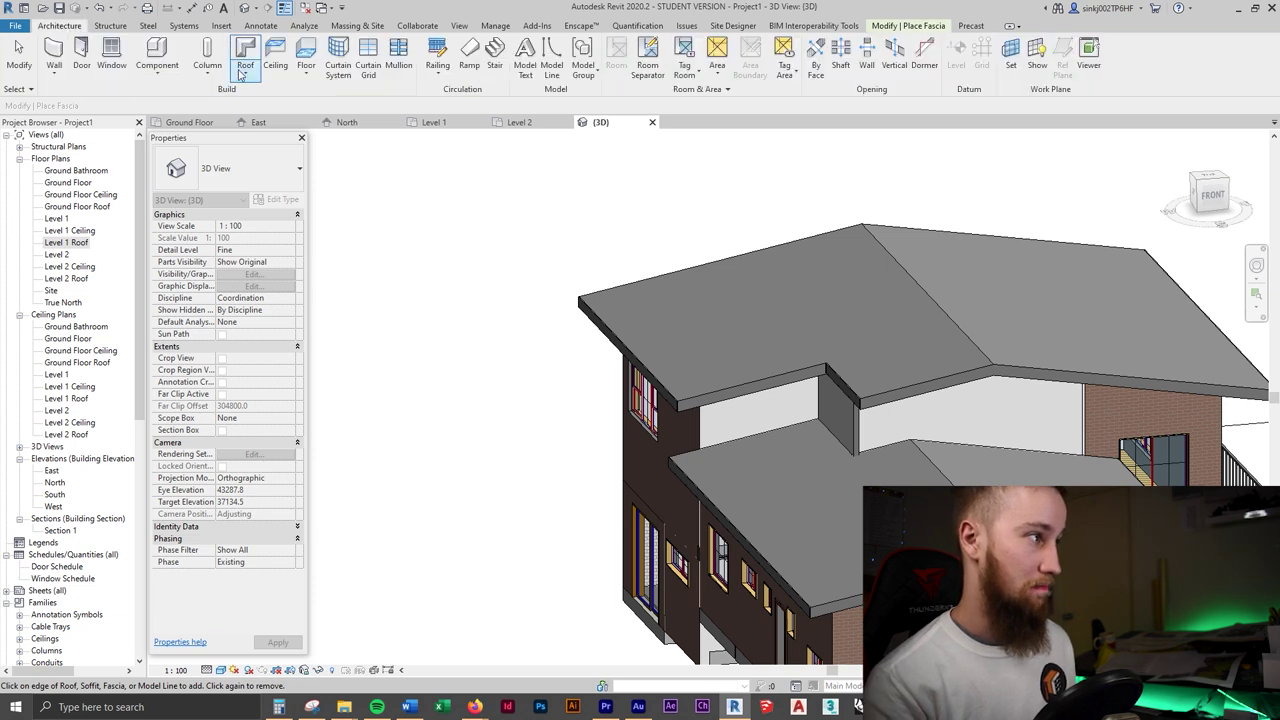
left_click(240, 75)
left_click(265, 236)
middle_click_drag(699, 399, 834, 469, "shift")
scroll(834, 469, "up", 3)
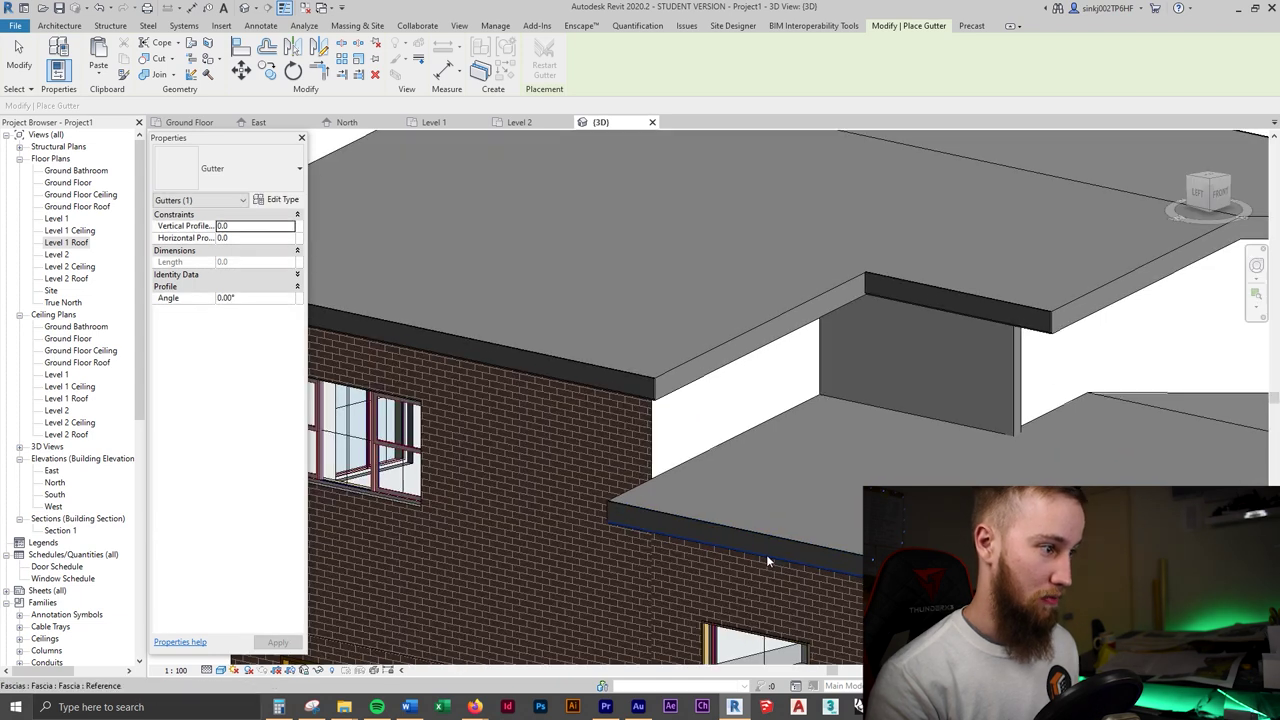
left_click(766, 554)
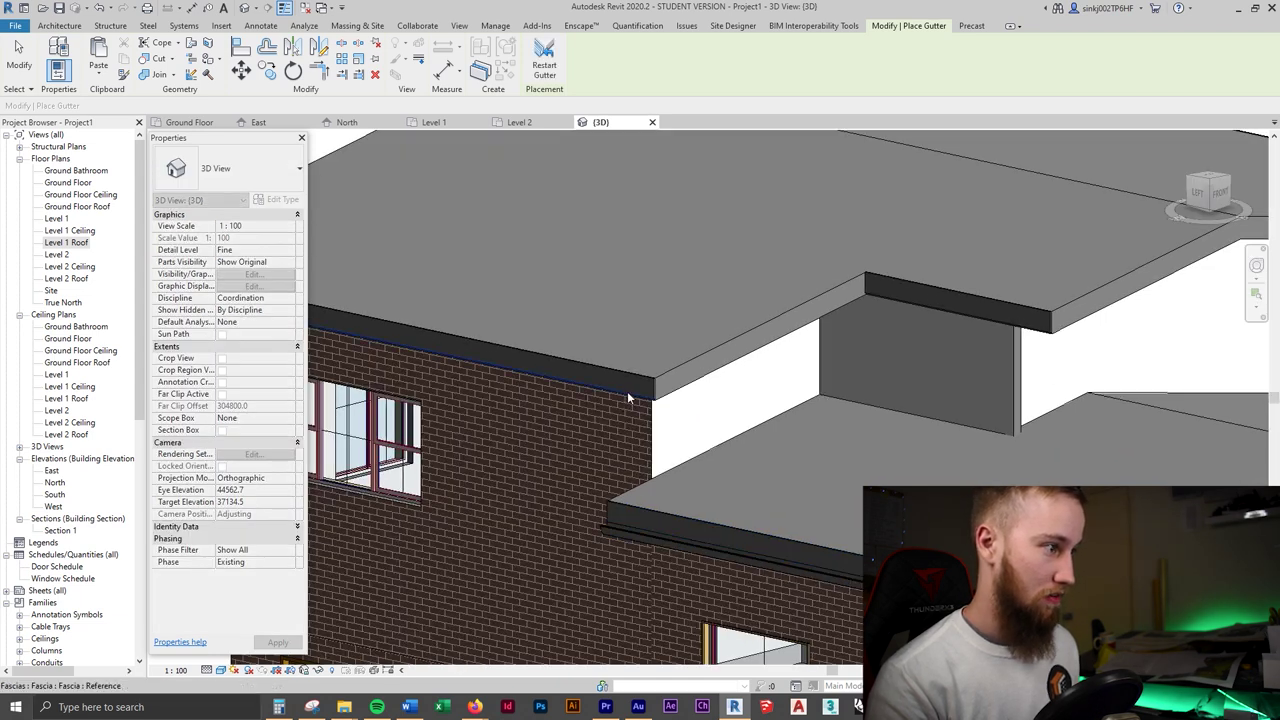
- Add gutters to the upper roof's main and recessed fascias on the side opposite the balcony
scroll(627, 391, "up", 2)
scroll(661, 402, "up", 2)
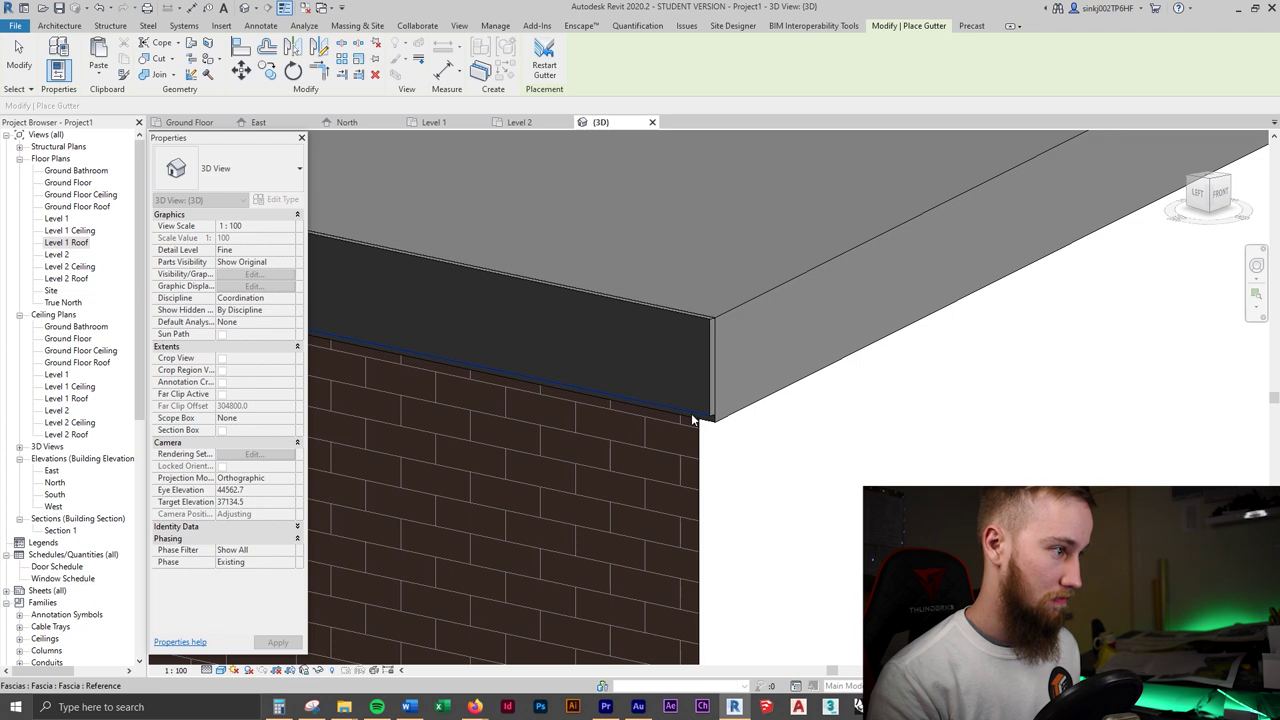
left_click(693, 417)
scroll(695, 417, "down", 3)
middle_click_drag(1237, 246, 1004, 317)
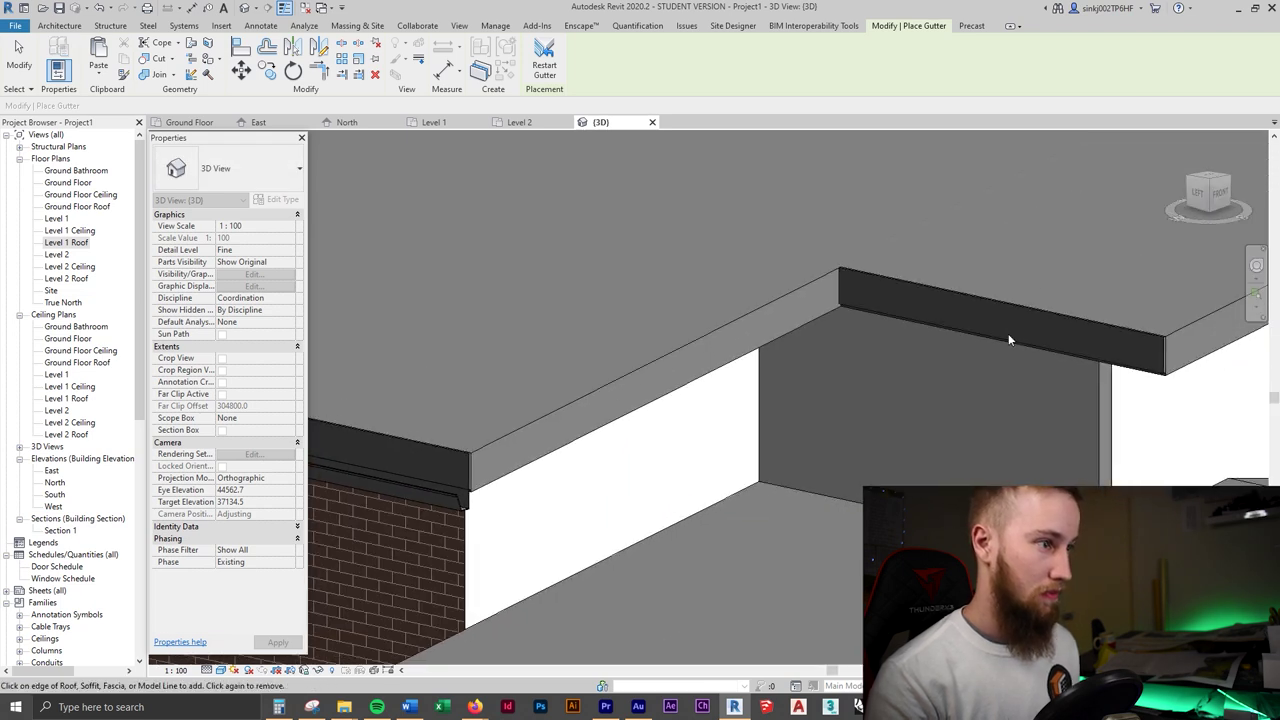
left_click(1006, 341)
scroll(1000, 350, "down", 4)
middle_click_drag(994, 374, 860, 390, "shift")
scroll(1000, 400, "down", 3)
key("Escape")
key("Escape")
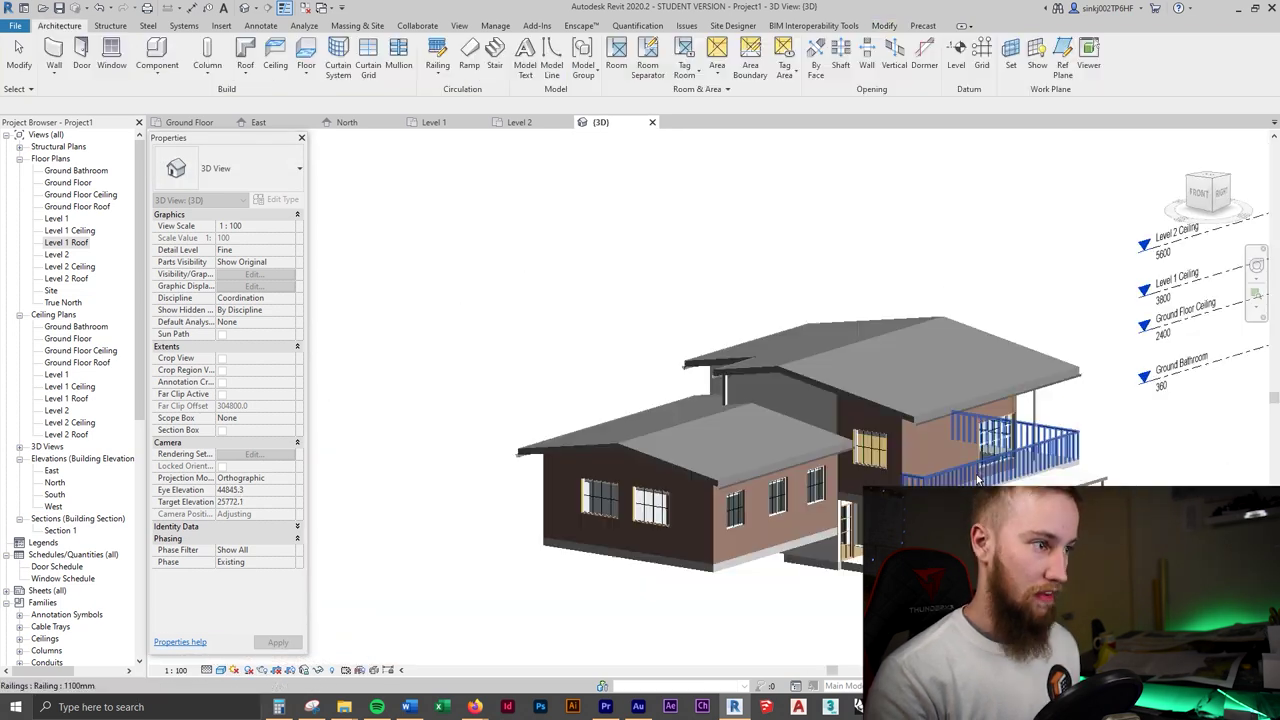
middle_click_drag(1066, 418, 998, 412, "shift")
mouse_move(870, 460)
middle_mouse_down("shift")
mouse_move(825, 533)
mouse_move(826, 558)
middle_mouse_up("shift")
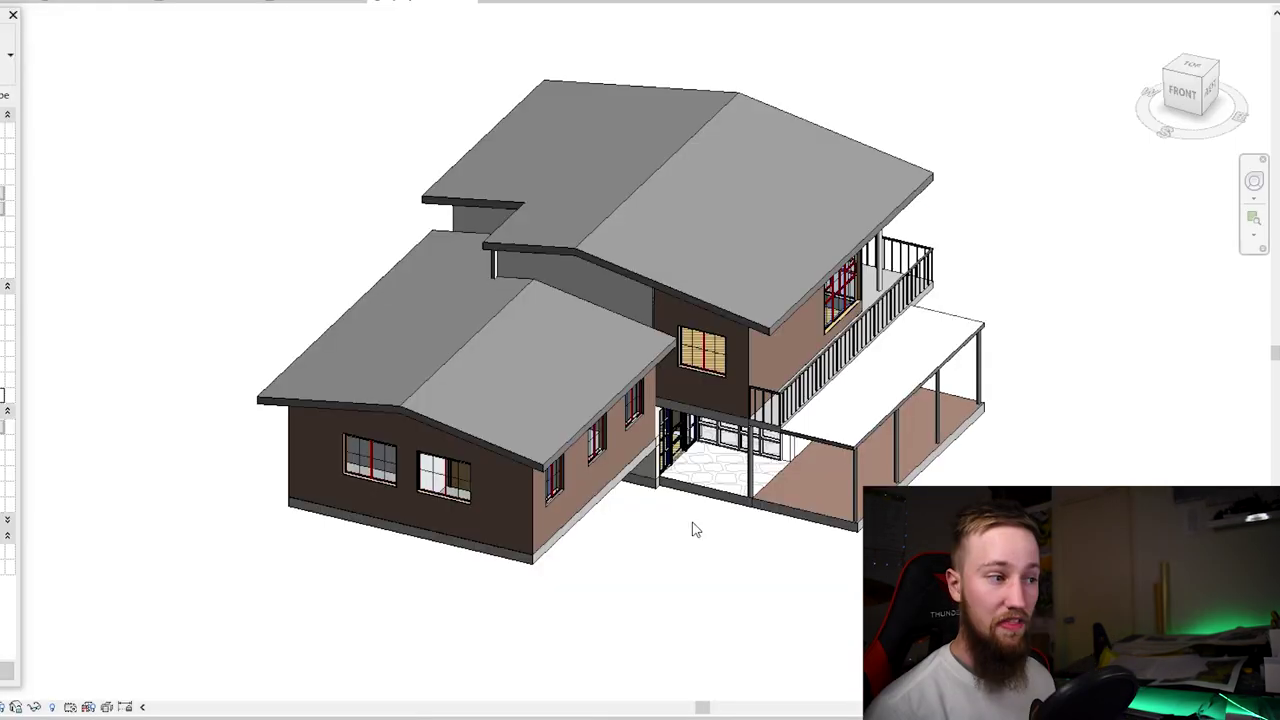
middle_click_drag(695, 563, 850, 695, "shift")
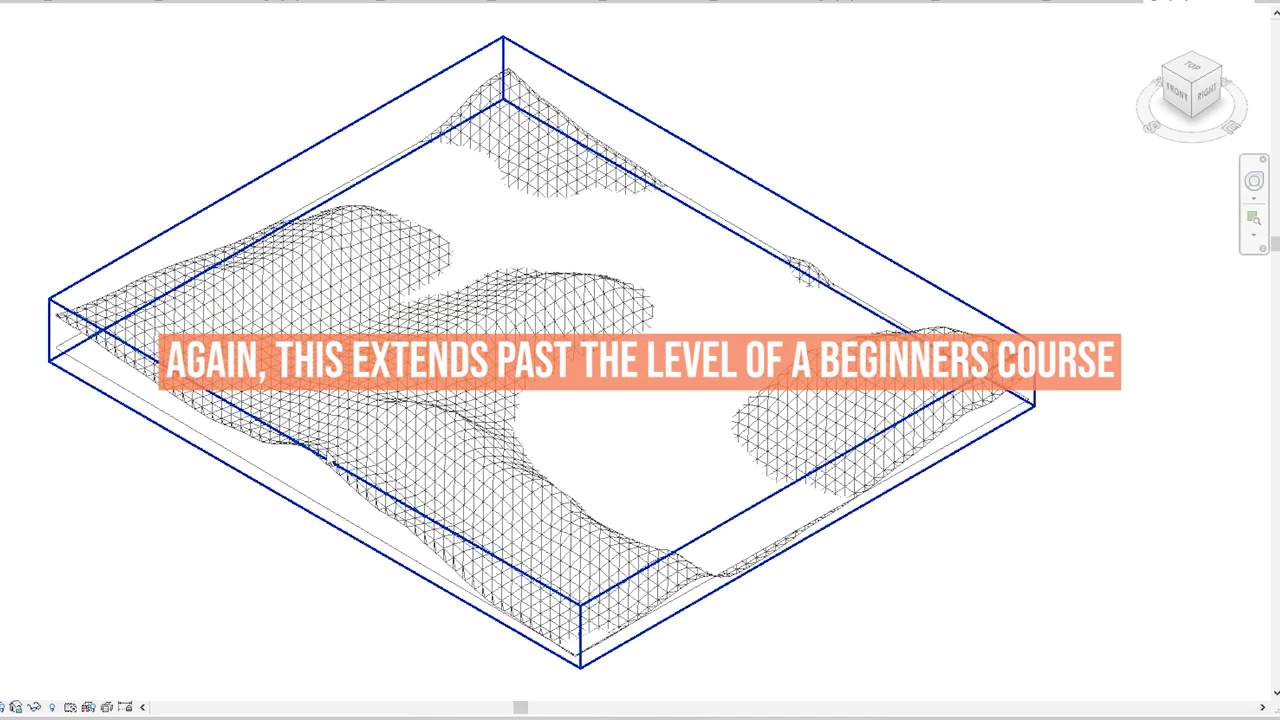
left_click(333, 467)
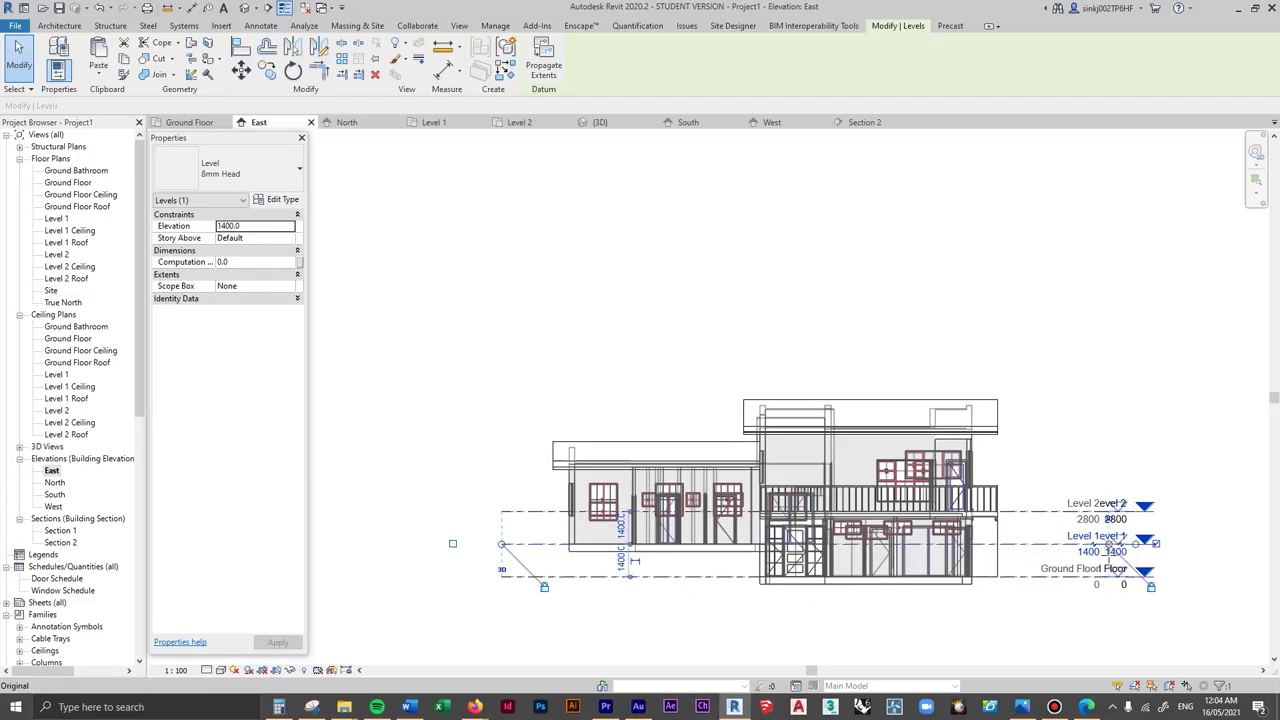
middle_click_drag(575, 532, 635, 552)
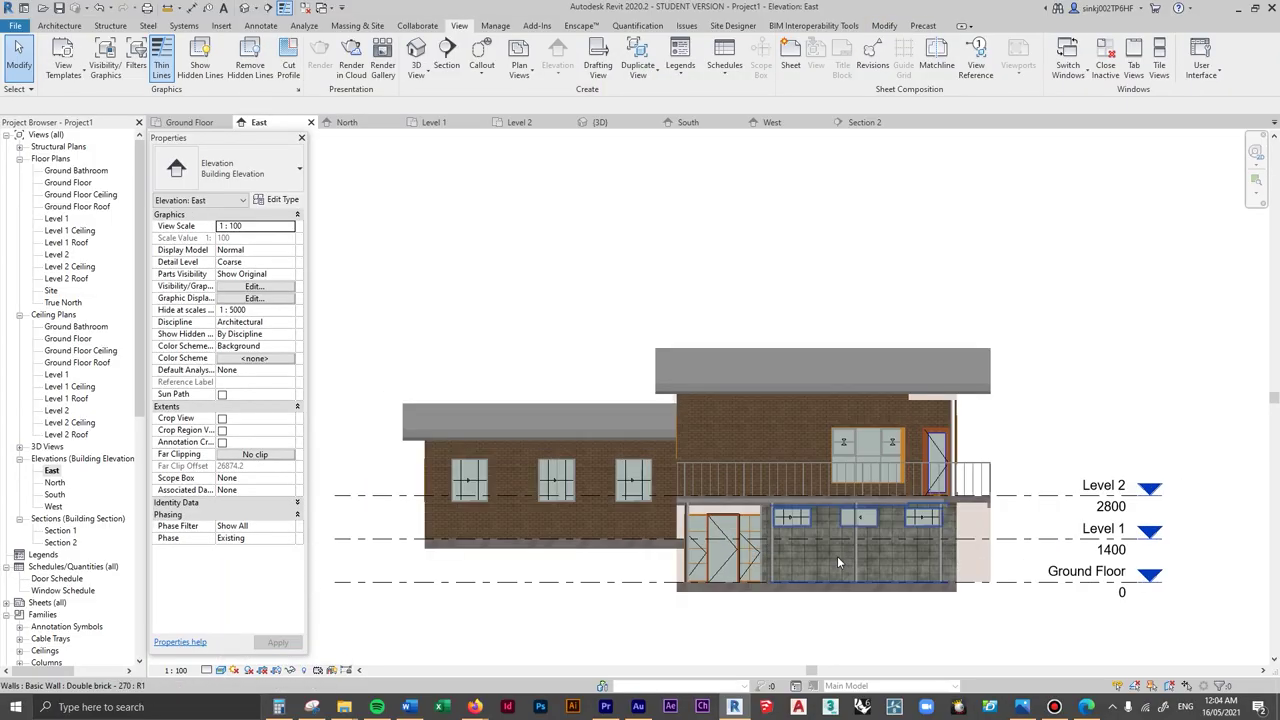